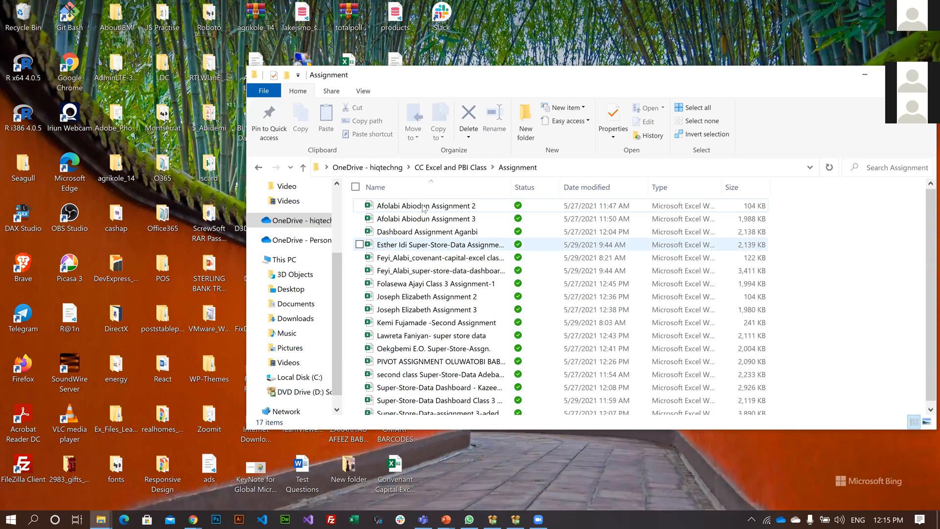
Open the Advance Excel Day 4 workbook from the Reports folder of CC Excel and PBI Class and view its charts.
{"action": "key", "text": "BackSpace"}
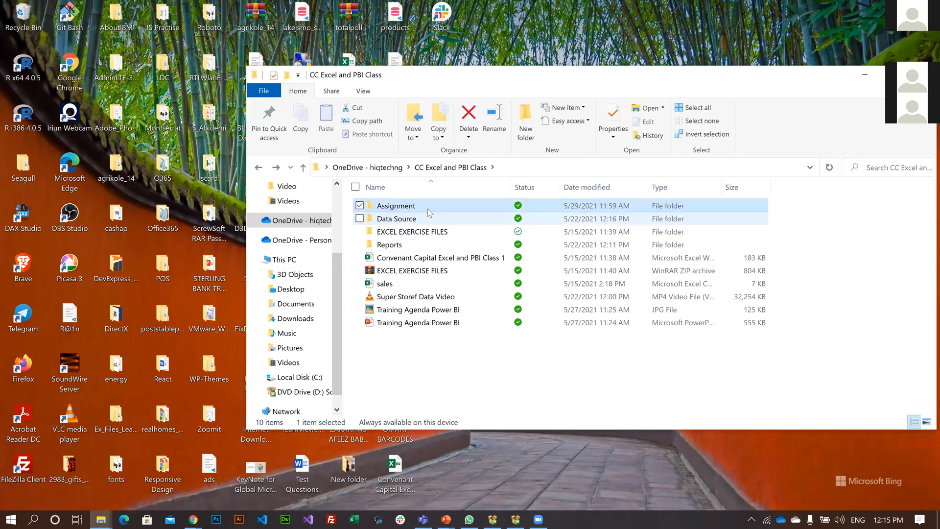
{"action": "key", "text": "Down"}
{"action": "key", "text": "Down"}
{"action": "key", "text": "Down"}
{"action": "key", "text": "Return"}
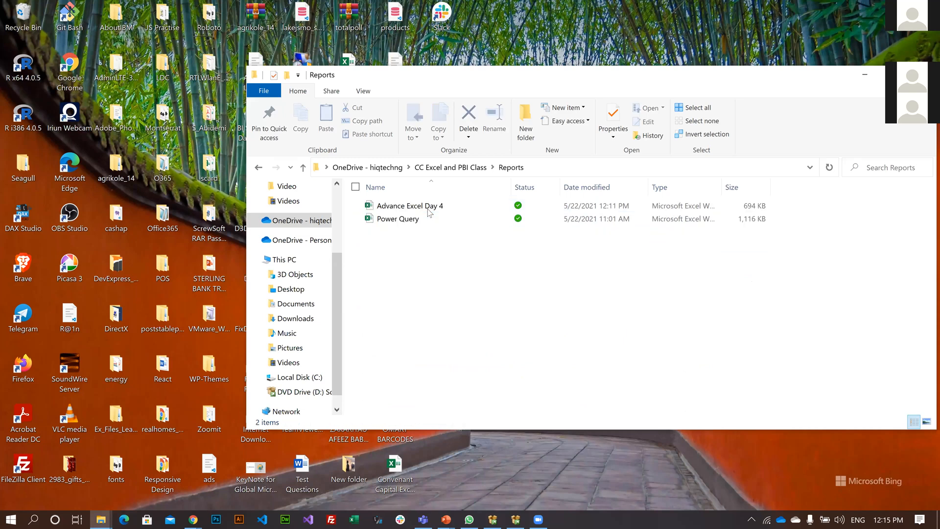
{"action": "double_click", "coordinate": [428, 210]}
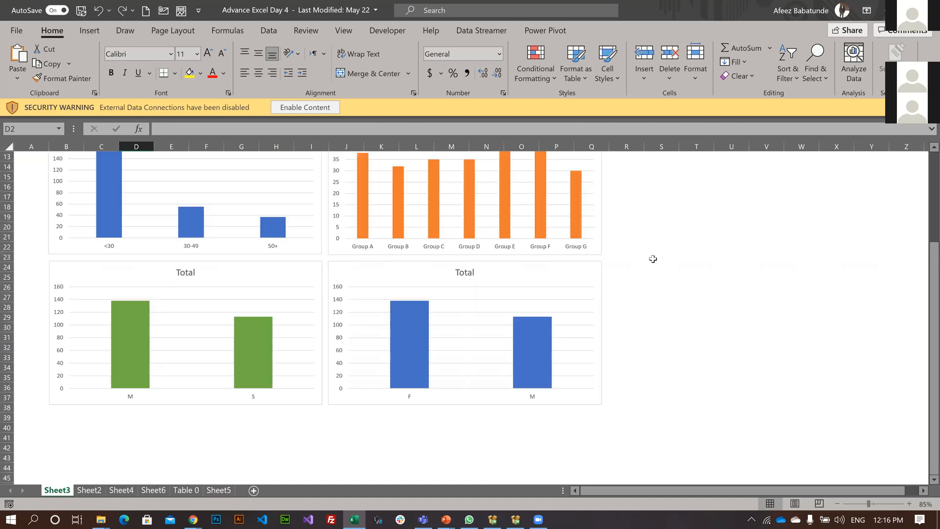
{"action": "scroll", "coordinate": [617, 271], "scroll_direction": "up", "scroll_amount": 4}
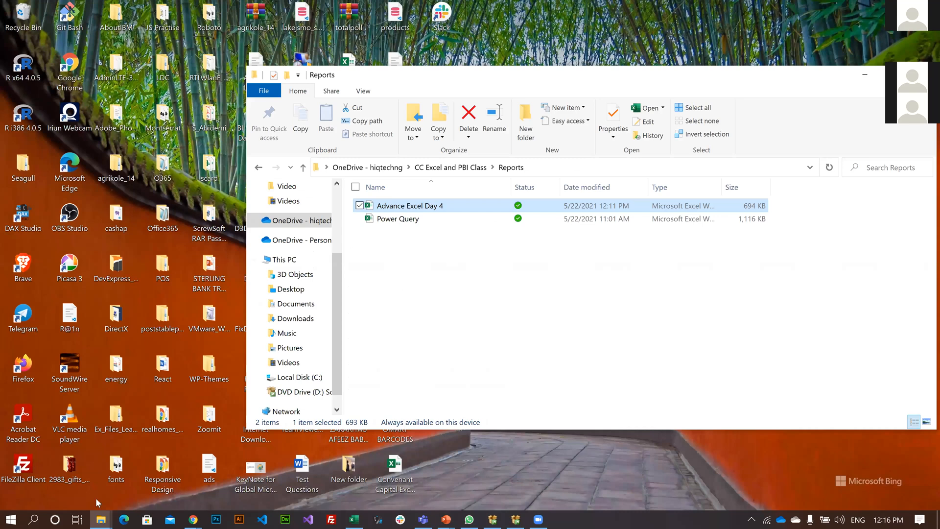
Open the Power Query workbook from the Reports folder.
{"action": "key", "text": "Down"}
{"action": "key", "text": "Return"}
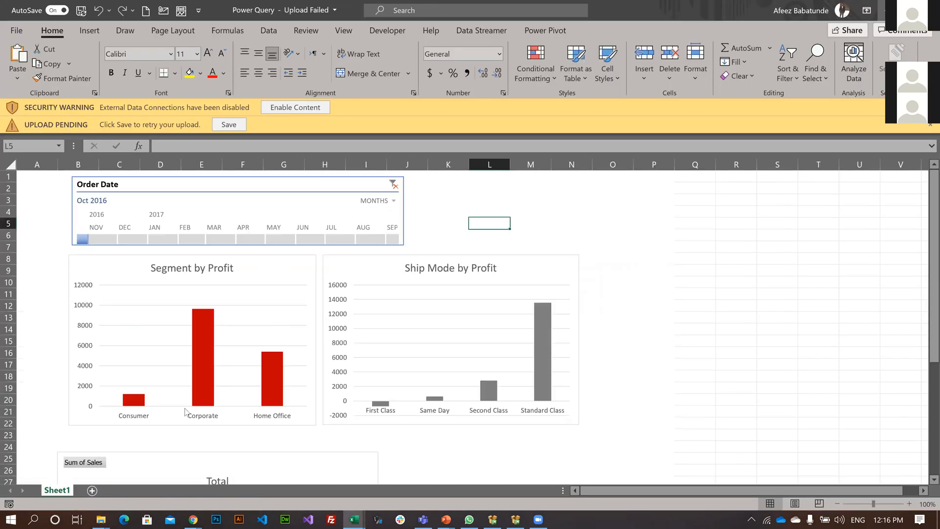
Switch back to the Advance Excel Day 4 workbook and look through its Sheet3 charts, Sheet4, Sheet6 and Table 0.
{"action": "key", "text": "alt+Tab"}
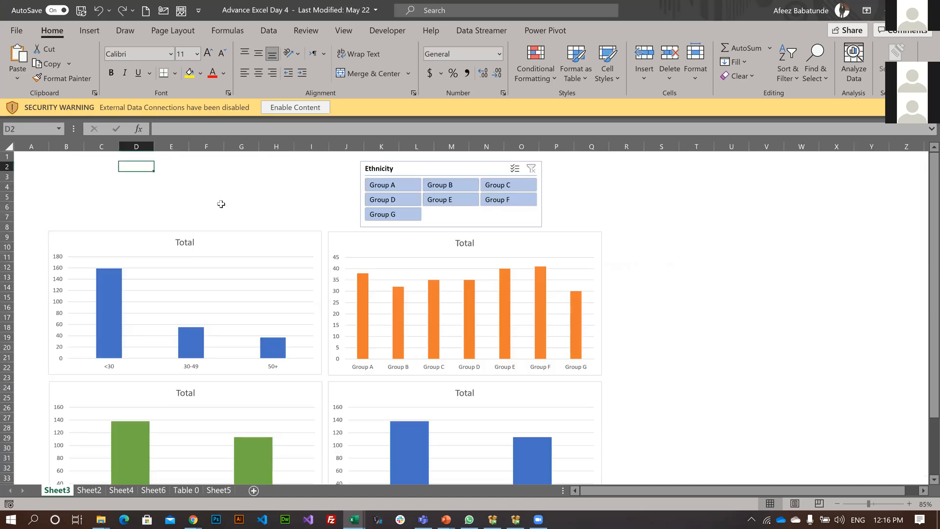
{"action": "scroll", "coordinate": [206, 273], "scroll_direction": "down", "scroll_amount": 1}
{"action": "scroll", "coordinate": [88, 480], "scroll_direction": "down", "scroll_amount": 2}
{"action": "scroll", "coordinate": [121, 492], "scroll_direction": "up", "scroll_amount": 3}
{"action": "left_click", "coordinate": [131, 492]}
{"action": "left_click", "coordinate": [152, 491]}
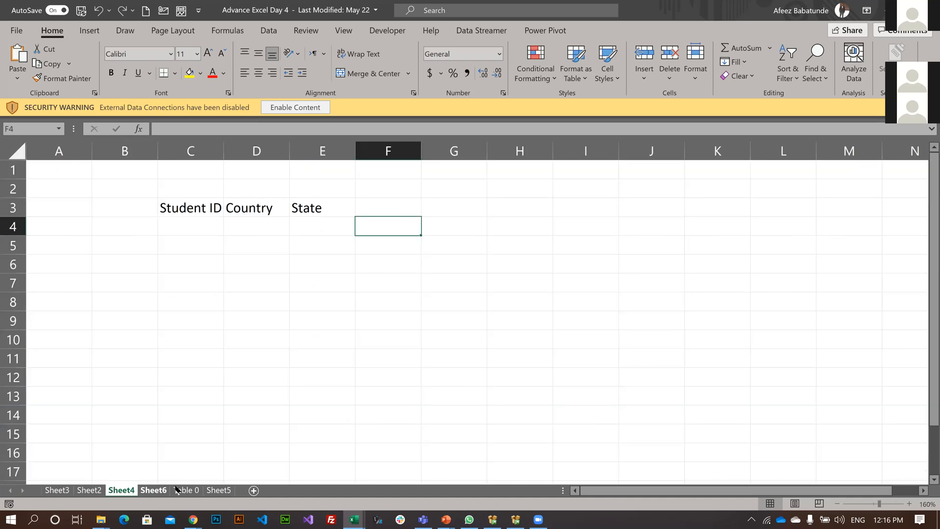
{"action": "left_click", "coordinate": [195, 491]}
{"action": "left_click", "coordinate": [195, 491]}
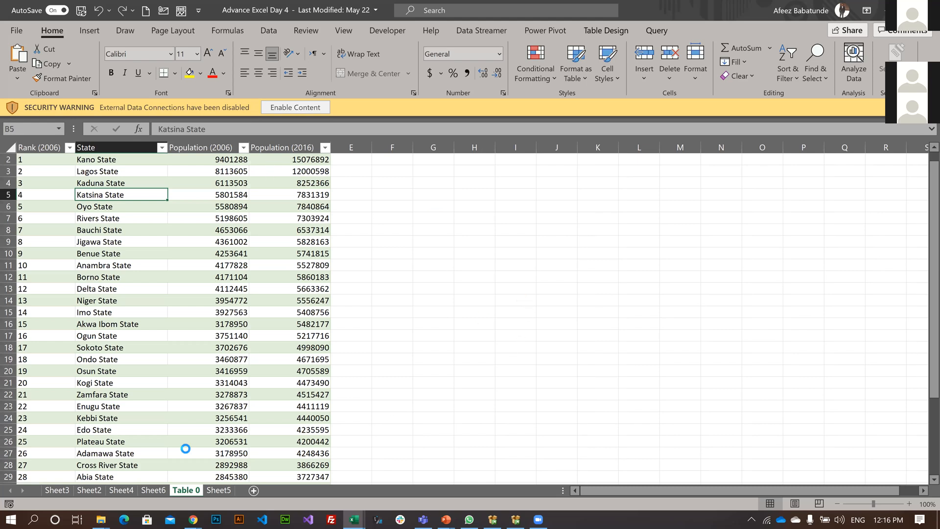
Go to Sheet5, enable the workbook's external content and decline making the file a trusted document.
{"action": "left_click", "coordinate": [219, 490]}
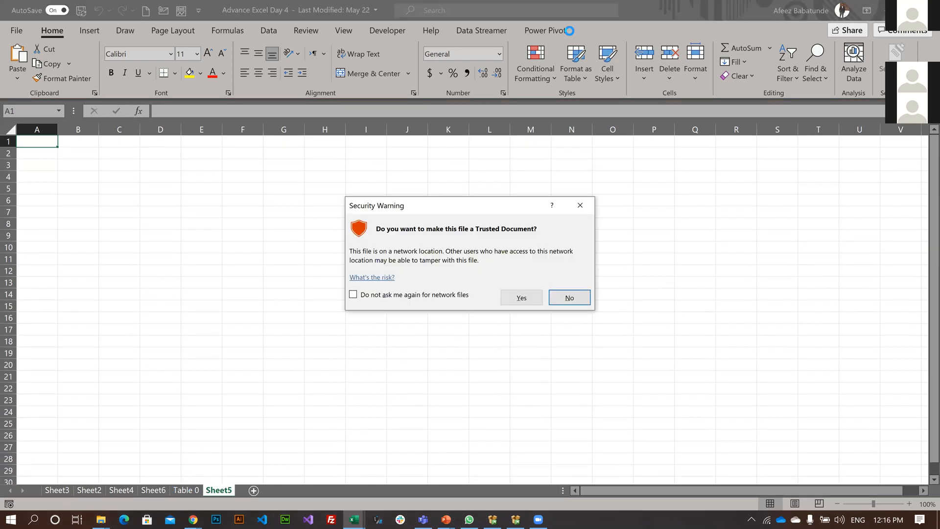
{"action": "key", "text": "Return"}
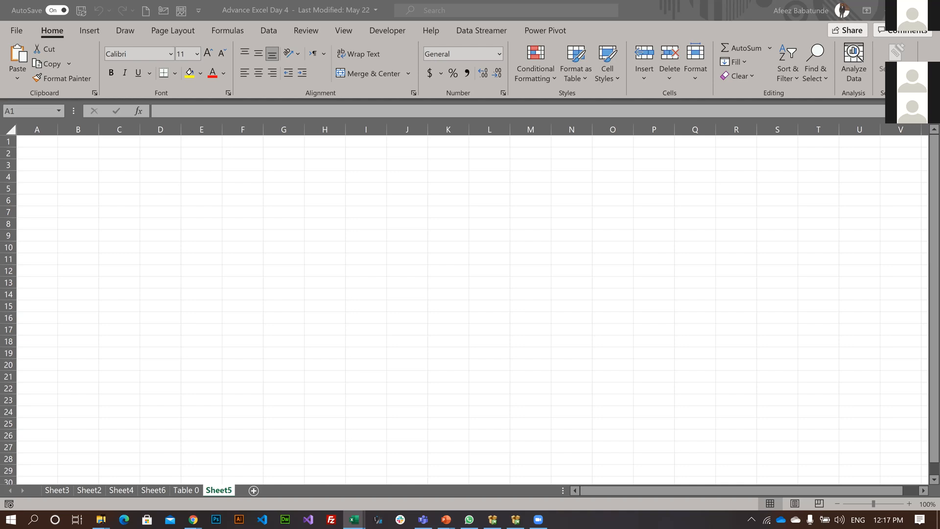
Open the Super-Store-Data Dashboard workbook from the Data Source folder of CC Excel and PBI Class.
{"action": "mouse_move", "coordinate": [100, 519]}
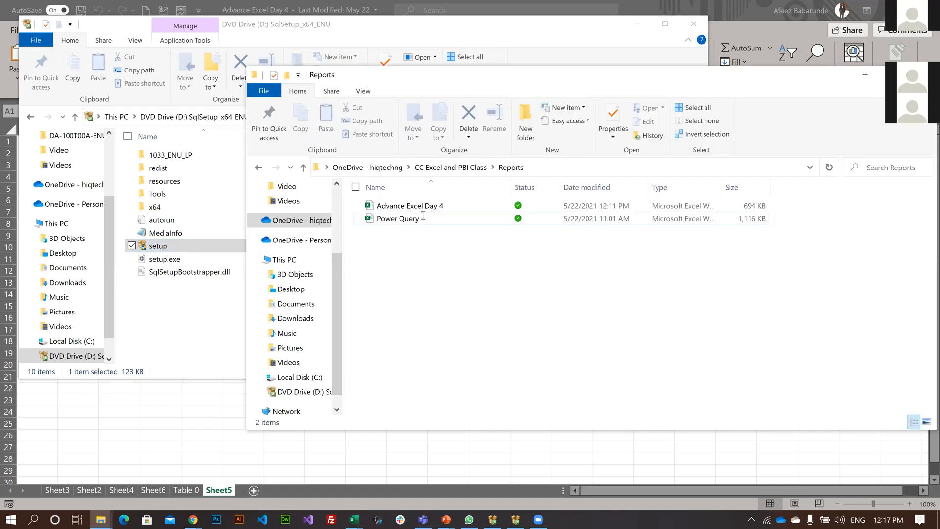
{"action": "key", "text": "alt+Left"}
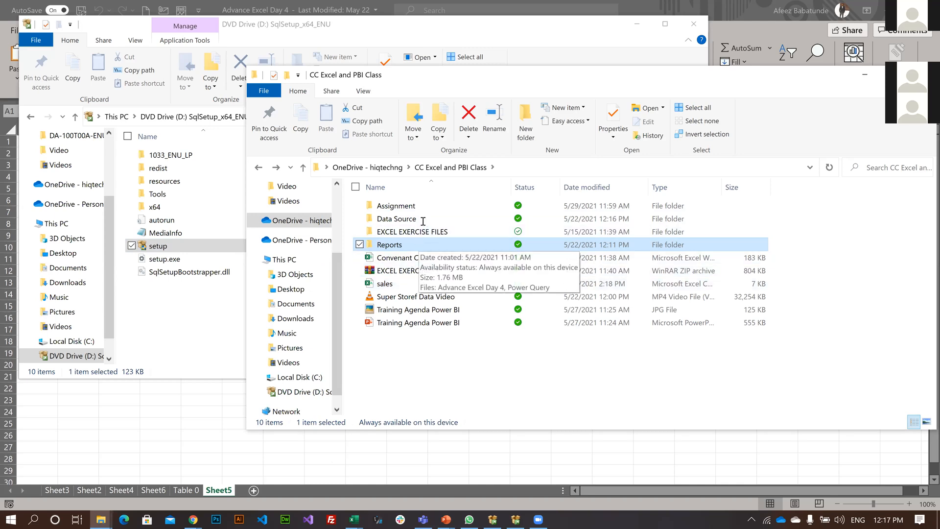
{"action": "double_click", "coordinate": [457, 218]}
{"action": "double_click", "coordinate": [458, 218]}
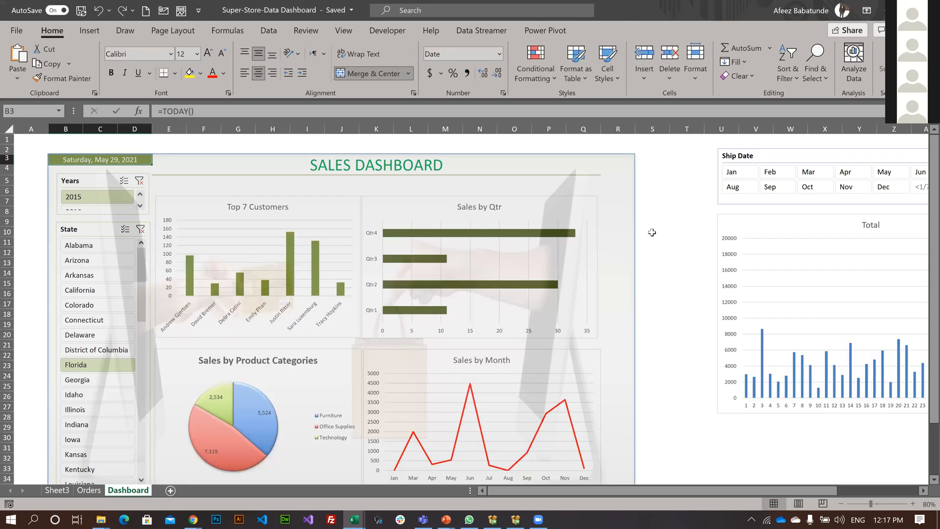
Examine the Sales Dashboard from its title and slicers down to the copyright footer, including the customer, quarter, category and month charts.
{"action": "scroll", "coordinate": [652, 232], "scroll_direction": "down", "scroll_amount": 2}
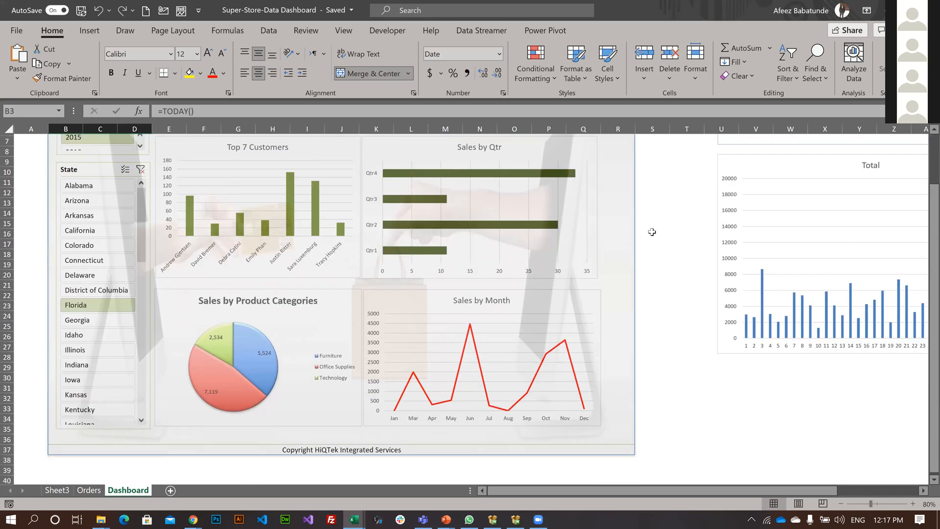
{"action": "scroll", "coordinate": [652, 232], "scroll_direction": "down", "scroll_amount": 1}
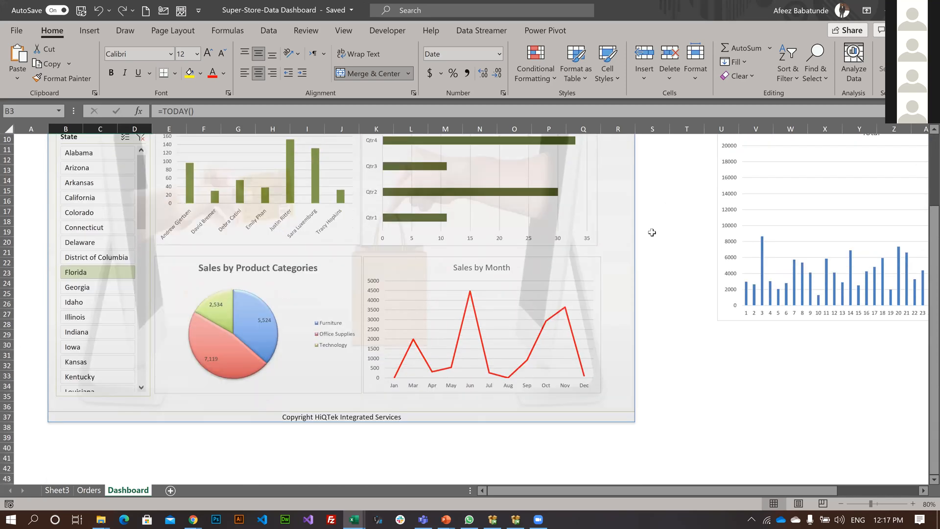
{"action": "scroll", "coordinate": [652, 232], "scroll_direction": "up", "scroll_amount": 2}
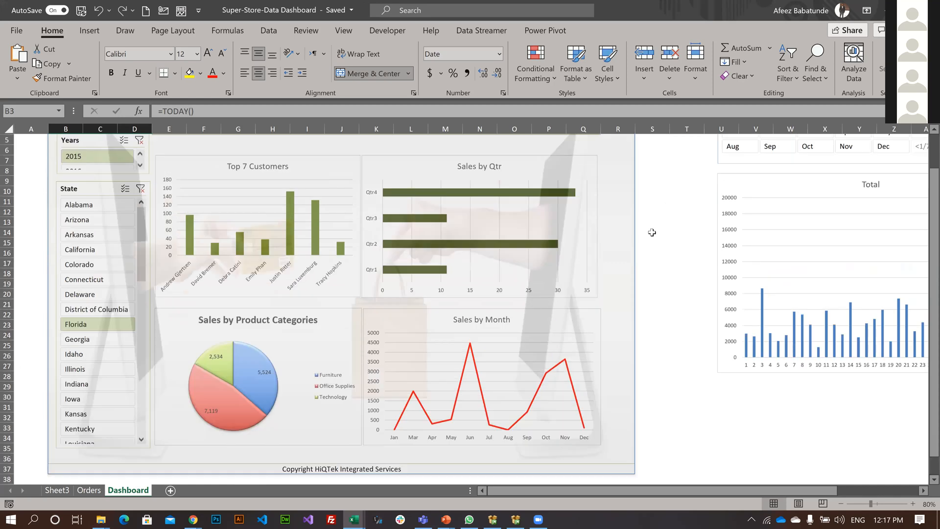
{"action": "scroll", "coordinate": [652, 232], "scroll_direction": "up", "scroll_amount": 2}
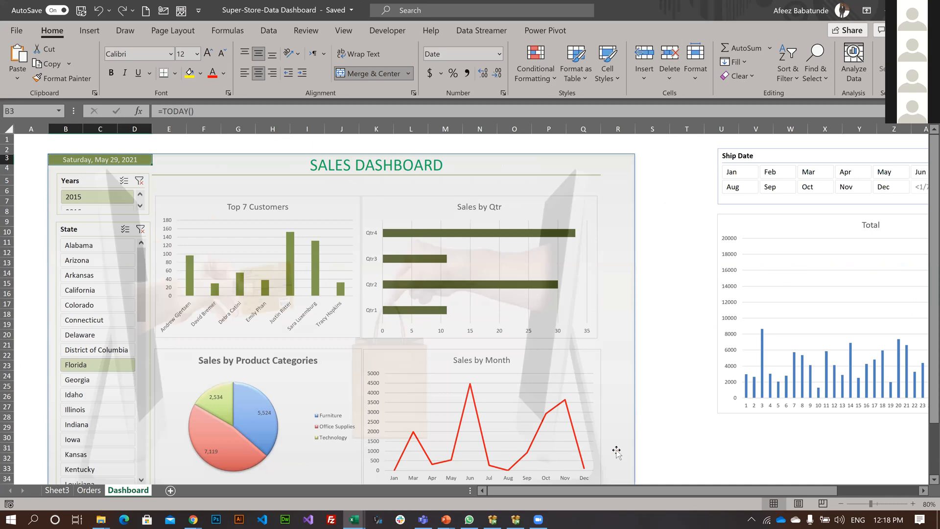
{"action": "left_click", "coordinate": [674, 302]}
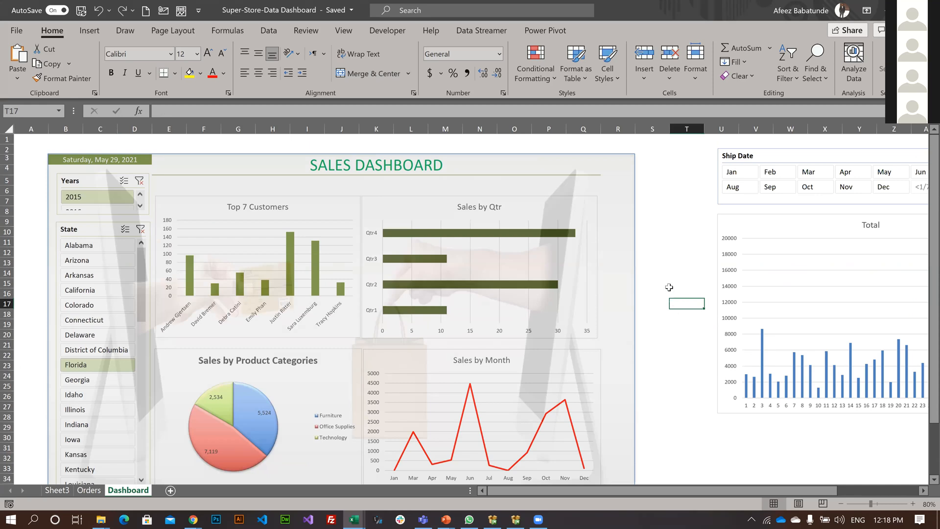
{"action": "scroll", "coordinate": [669, 288], "scroll_direction": "down", "scroll_amount": 1}
{"action": "scroll", "coordinate": [669, 287], "scroll_direction": "down", "scroll_amount": 3}
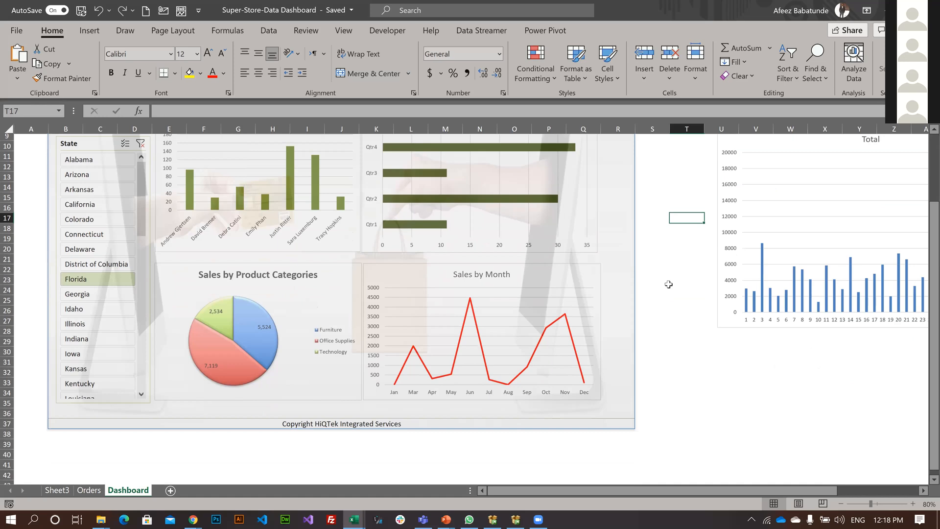
{"action": "scroll", "coordinate": [667, 281], "scroll_direction": "up", "scroll_amount": 4}
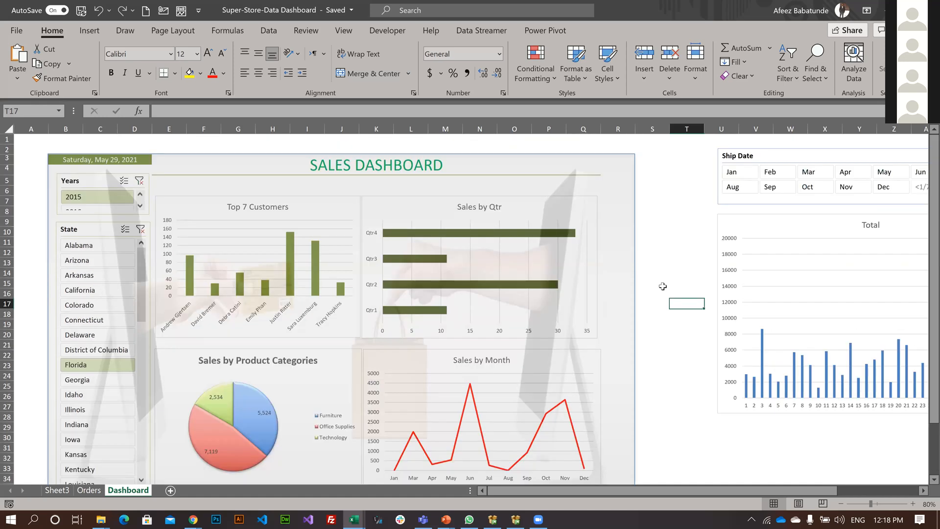
{"action": "scroll", "coordinate": [656, 282], "scroll_direction": "down", "scroll_amount": 1}
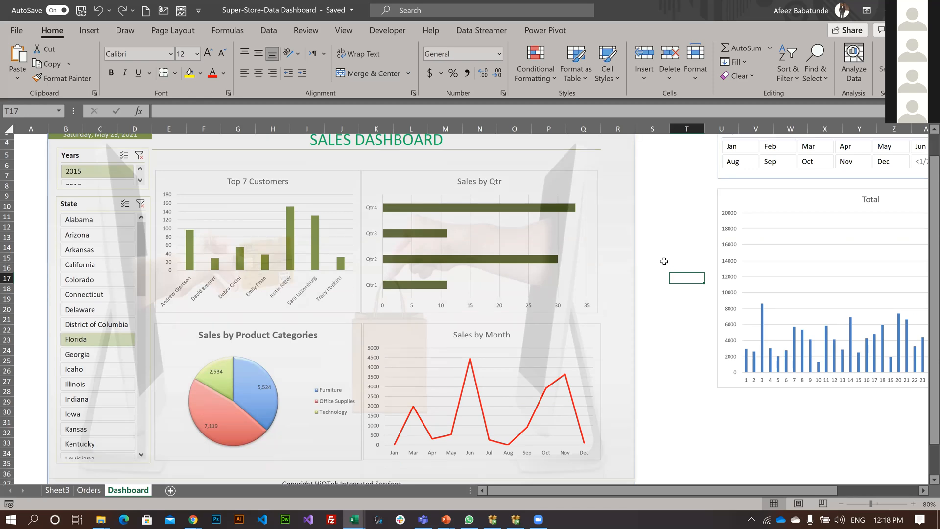
{"action": "scroll", "coordinate": [662, 250], "scroll_direction": "down", "scroll_amount": 2}
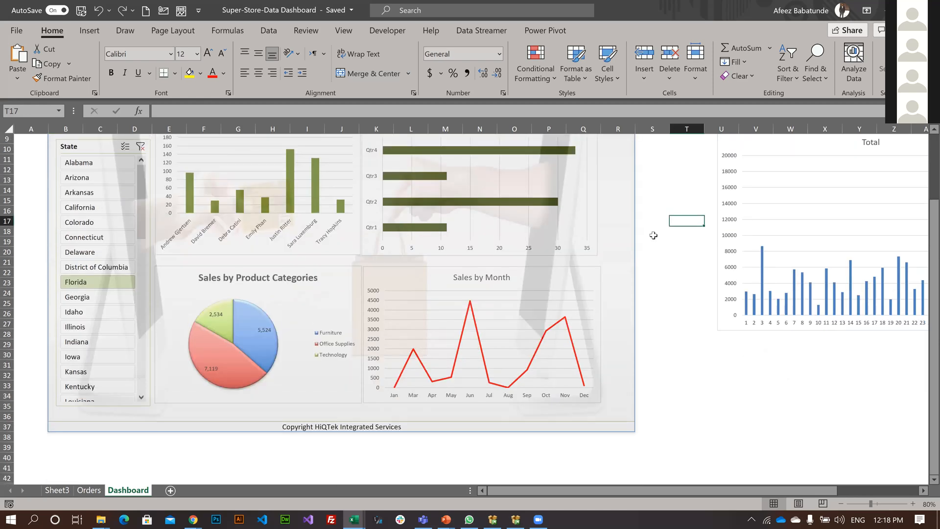
{"action": "scroll", "coordinate": [656, 228], "scroll_direction": "up", "scroll_amount": 3}
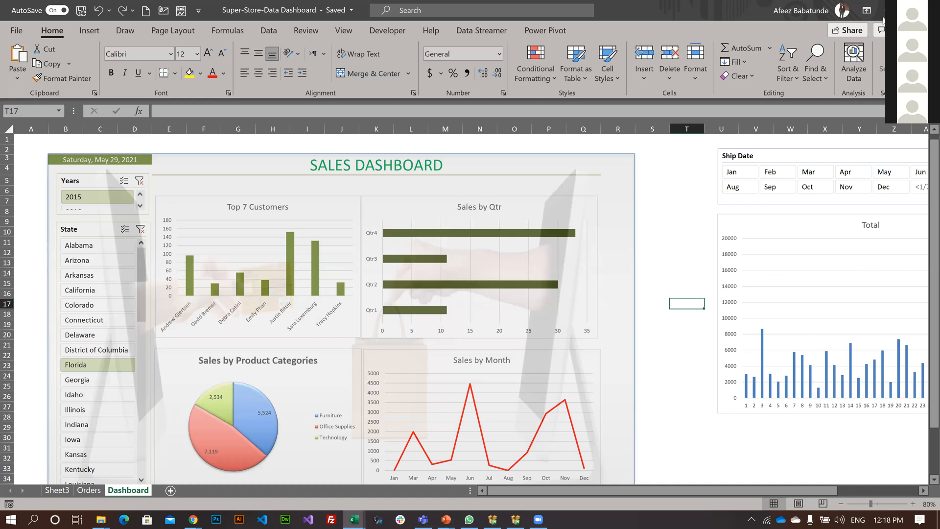
{"action": "left_click", "coordinate": [655, 231]}
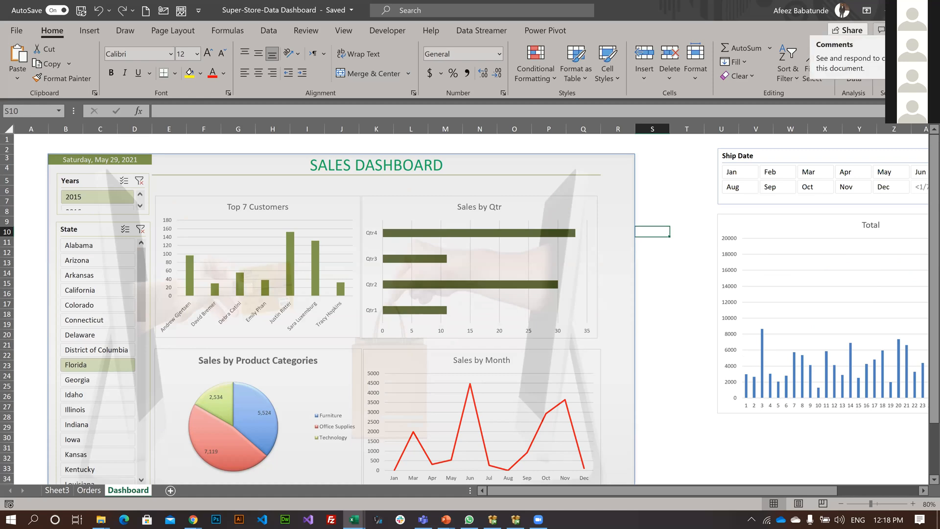
Put away the dashboard and Advance Excel Day 4 workbooks and return to the CC Excel and PBI Class folder.
{"action": "left_click", "coordinate": [889, 11]}
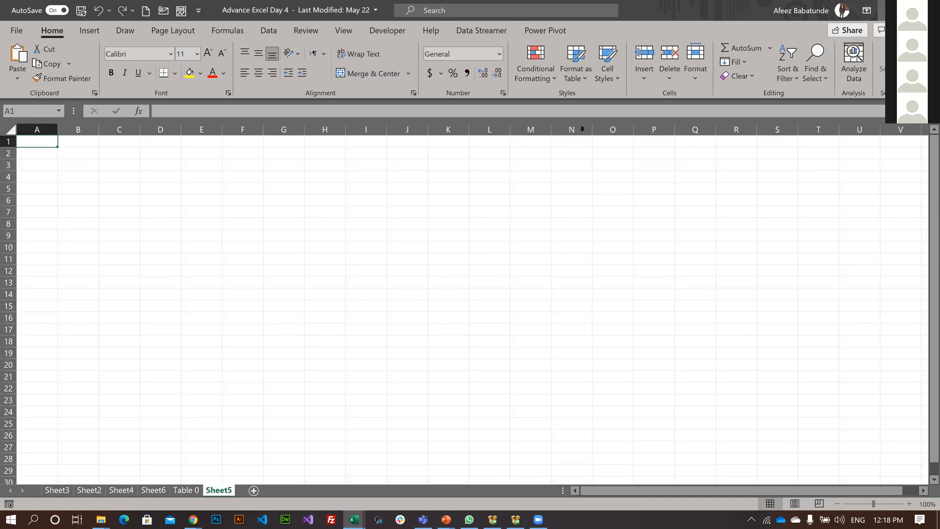
{"action": "left_click", "coordinate": [928, 11]}
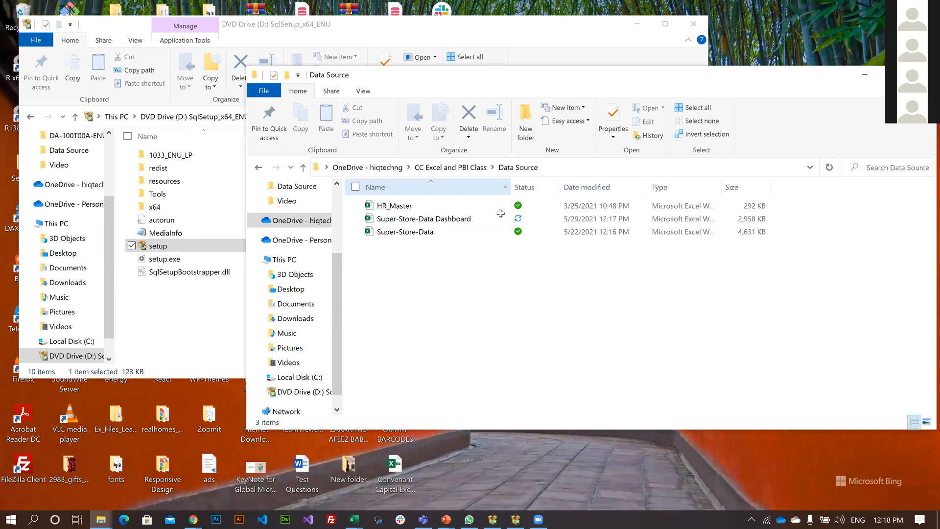
{"action": "key", "text": "BackSpace"}
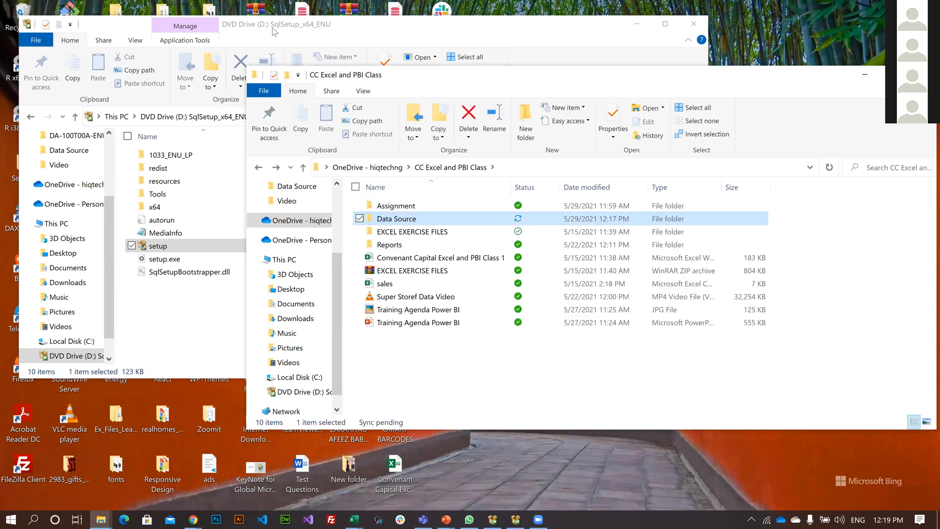
Switch to the Power Query workbook and show its queries and connections.
{"action": "key", "text": "alt+Tab"}
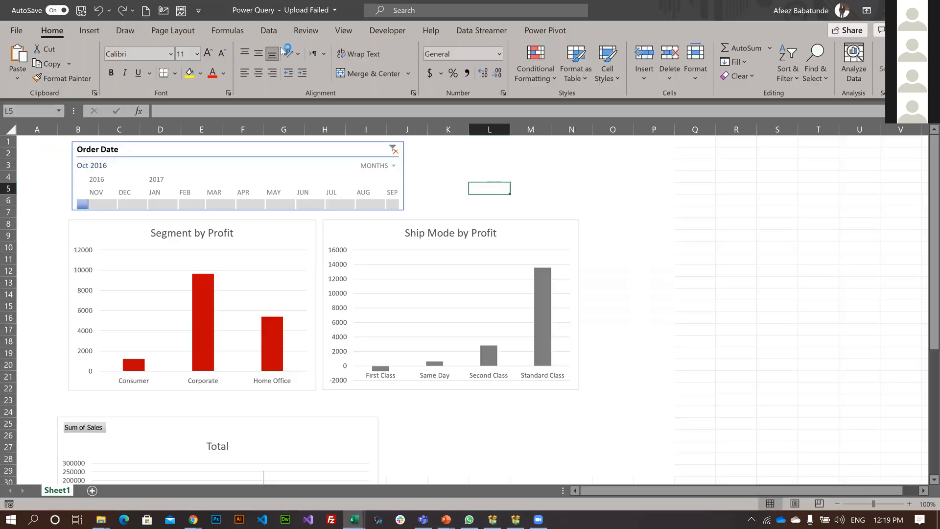
{"action": "left_click", "coordinate": [268, 31]}
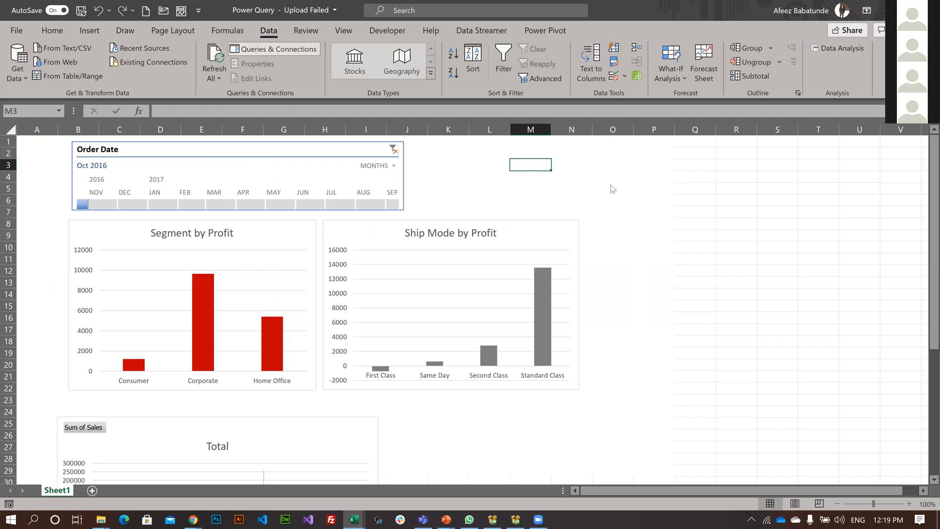
{"action": "left_click", "coordinate": [287, 49]}
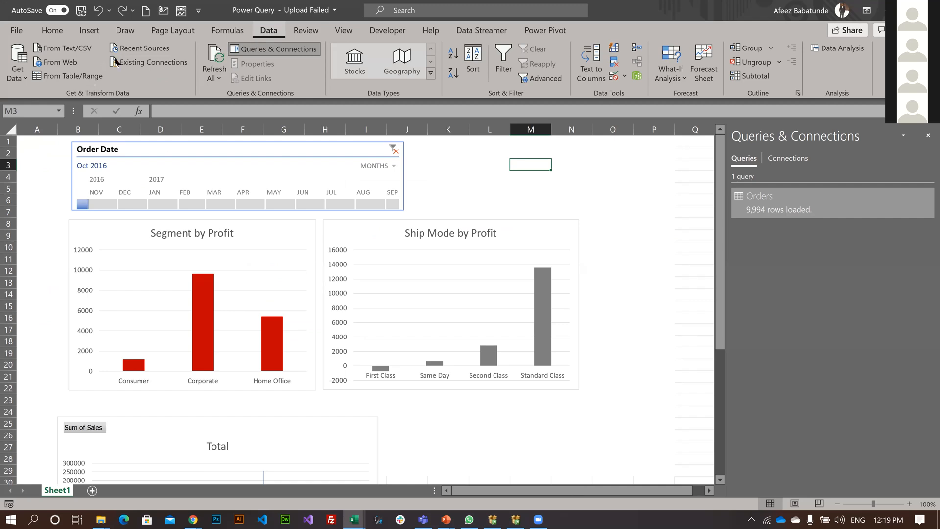
Review the source types available for getting external data, including the file-based ones, and leave without importing anything.
{"action": "left_click", "coordinate": [28, 77]}
{"action": "mouse_move", "coordinate": [68, 100]}
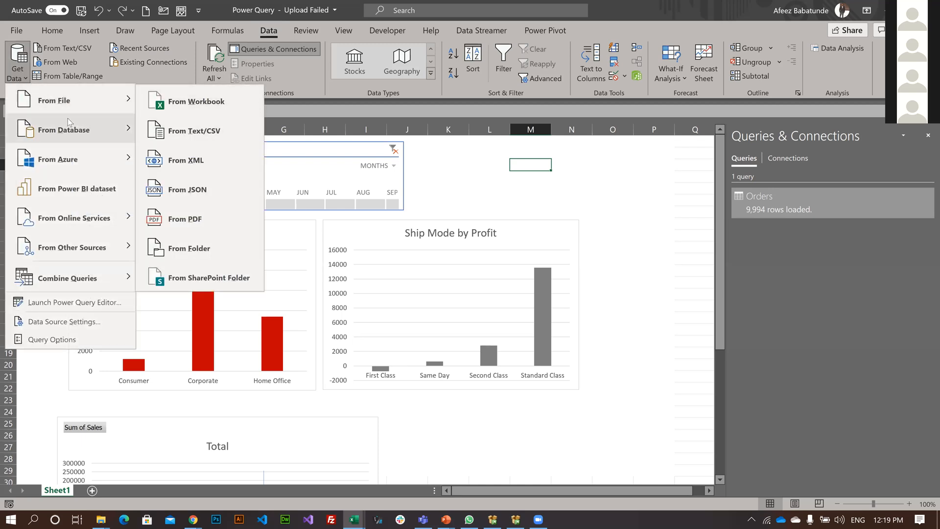
{"action": "mouse_move", "coordinate": [67, 119]}
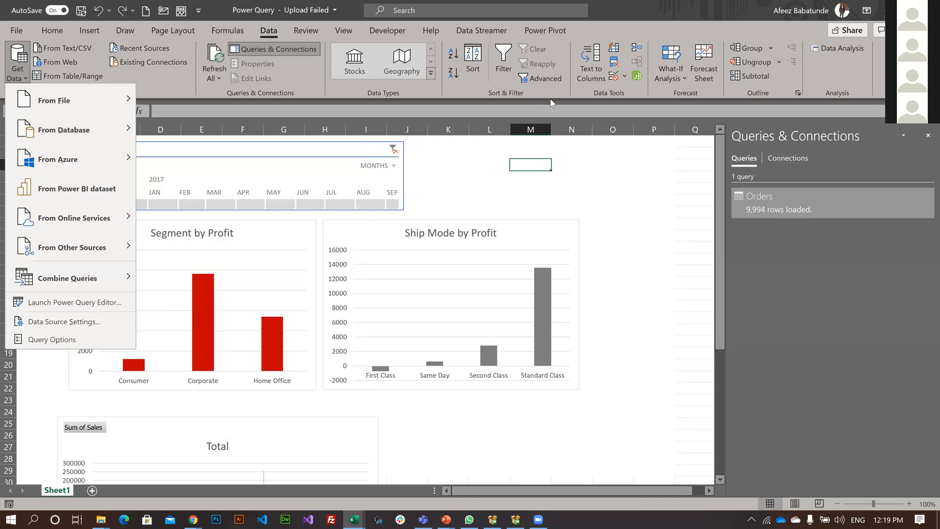
{"action": "left_click", "coordinate": [456, 187]}
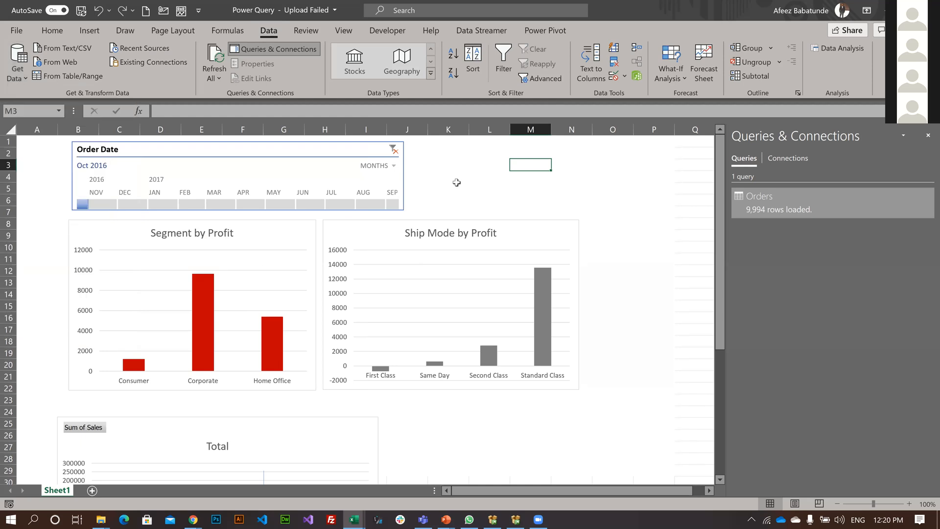
{"action": "left_click", "coordinate": [479, 161]}
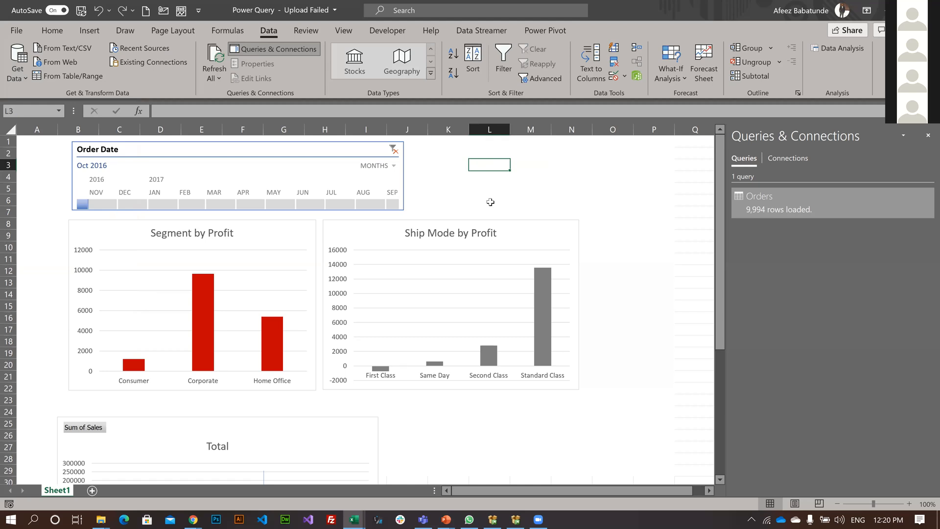
{"action": "left_click", "coordinate": [426, 400]}
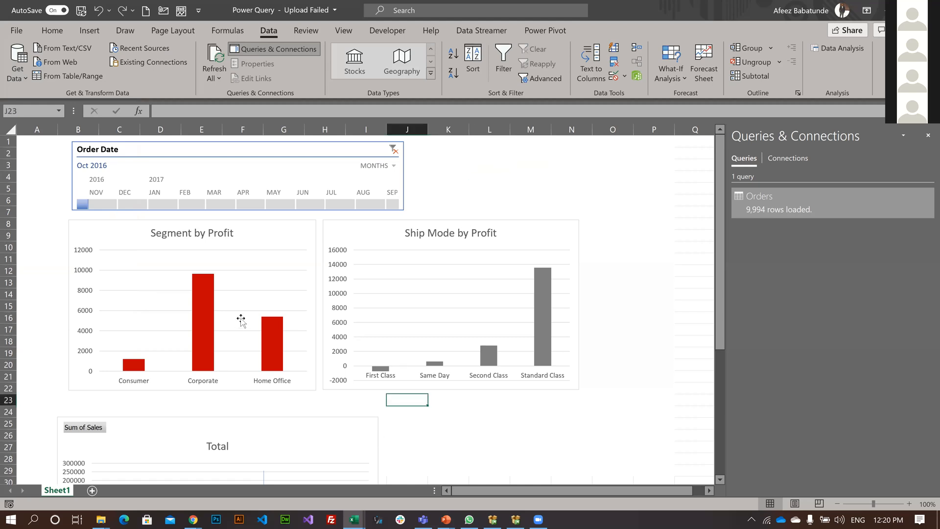
Switch to the Advance Excel Day 4 workbook and show its queries and connections.
{"action": "scroll", "coordinate": [245, 326], "scroll_direction": "down", "scroll_amount": 3}
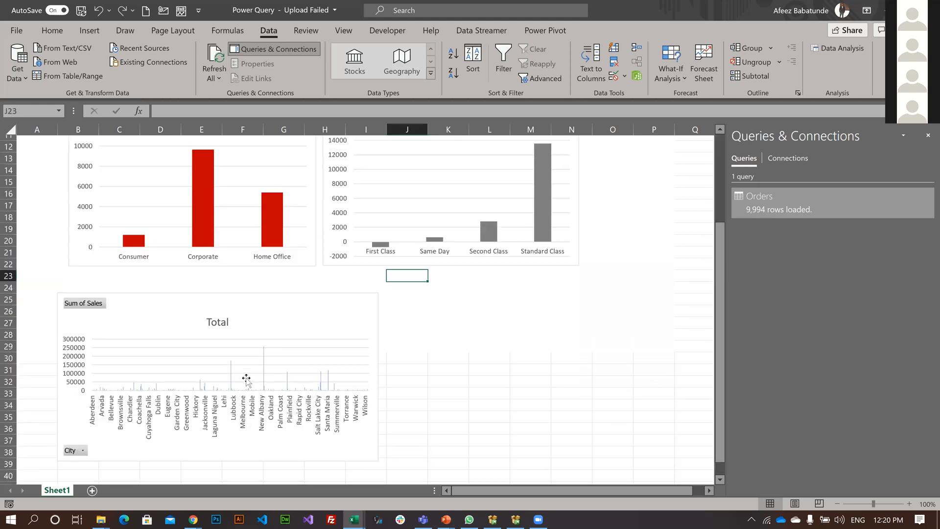
{"action": "scroll", "coordinate": [245, 380], "scroll_direction": "up", "scroll_amount": 2}
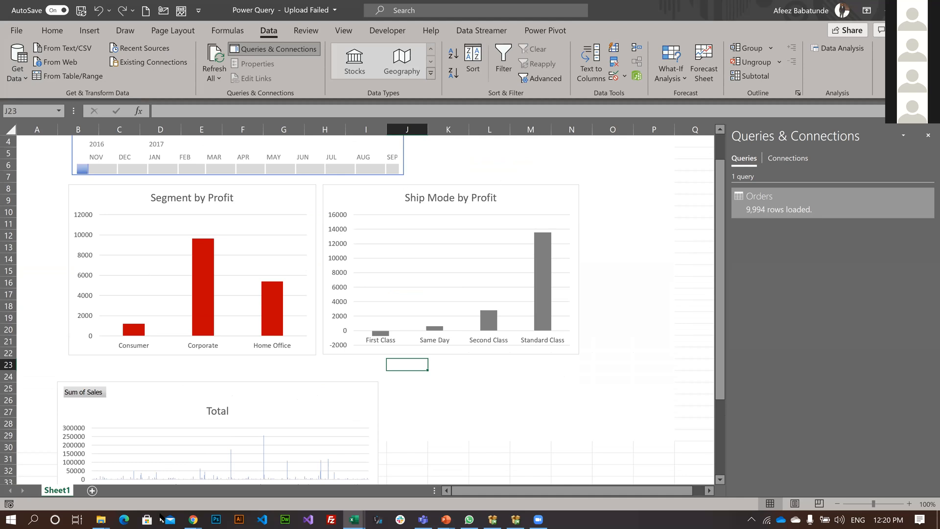
{"action": "scroll", "coordinate": [228, 146], "scroll_direction": "up", "scroll_amount": 1}
{"action": "left_click", "coordinate": [490, 189]}
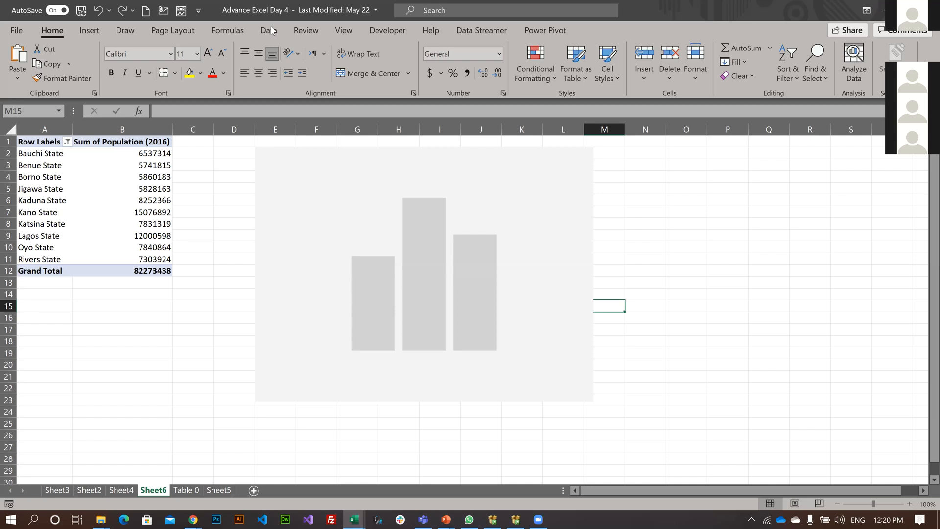
{"action": "left_click", "coordinate": [271, 31]}
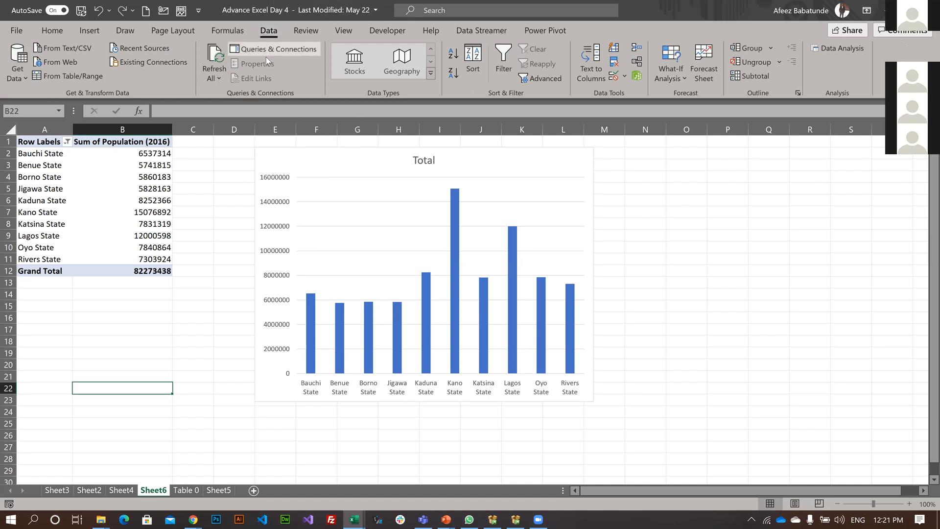
{"action": "left_click", "coordinate": [276, 49]}
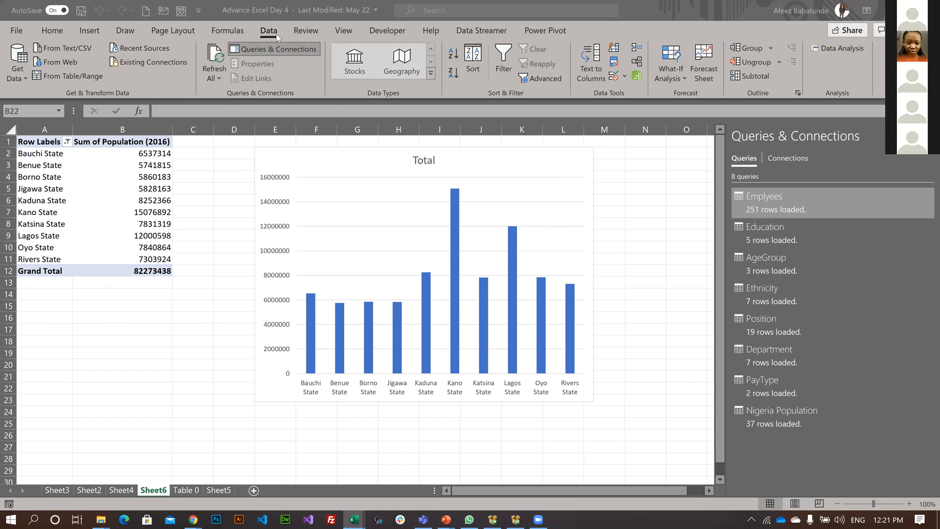
Review the database and file source types for getting external data, including From Workbook, and leave without importing.
{"action": "left_click", "coordinate": [19, 79]}
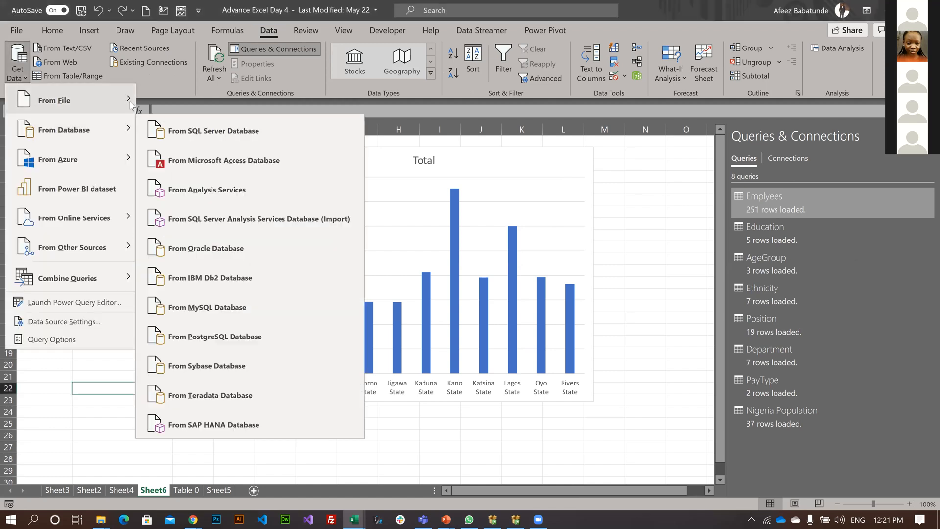
{"action": "mouse_move", "coordinate": [74, 111]}
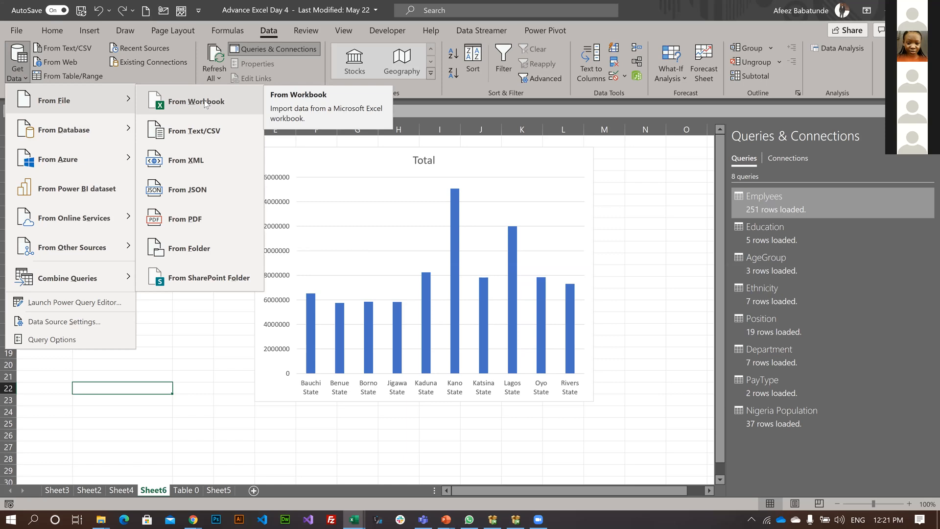
{"action": "key", "text": "Escape"}
{"action": "key", "text": "Escape"}
Open the COM add-ins list from the Excel options and try to enable the DAX Studio Excel Add-In.
{"action": "left_click", "coordinate": [23, 27]}
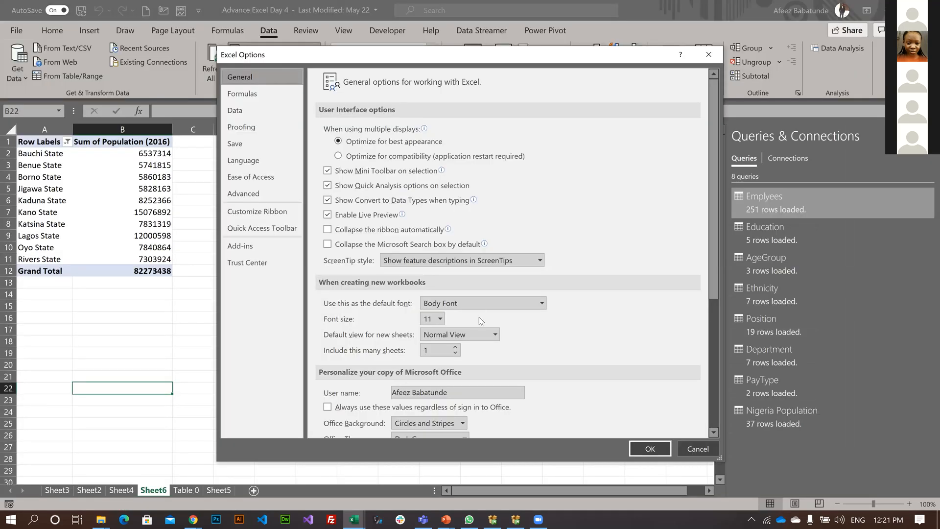
{"action": "left_click", "coordinate": [416, 425]}
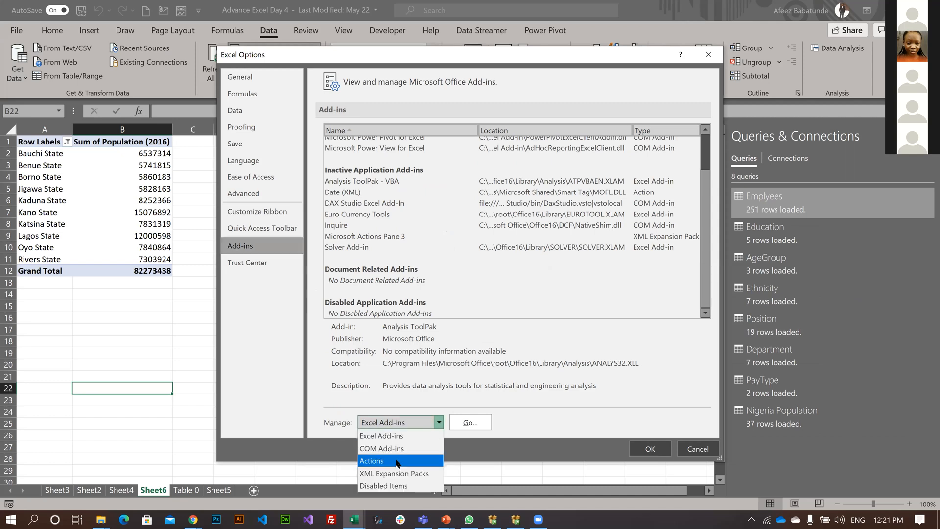
{"action": "left_click", "coordinate": [467, 424]}
{"action": "left_click", "coordinate": [468, 424]}
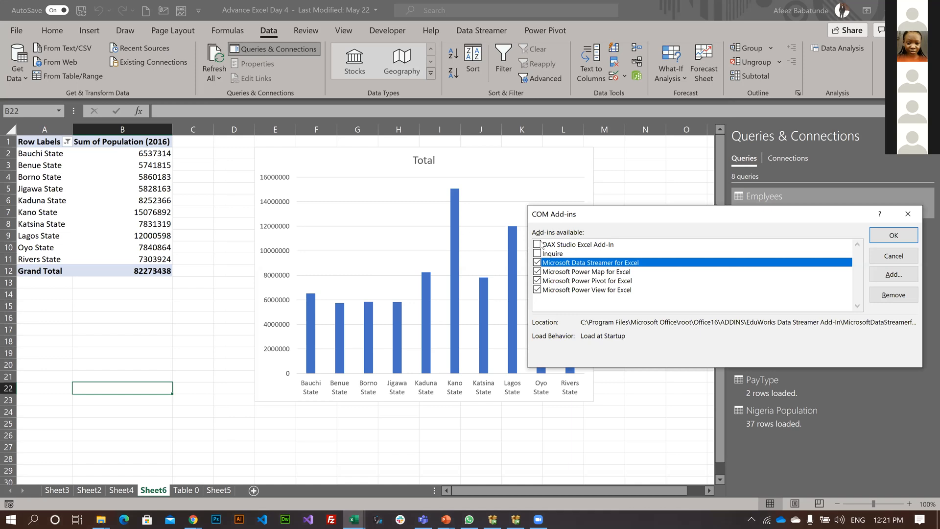
{"action": "left_click", "coordinate": [537, 245]}
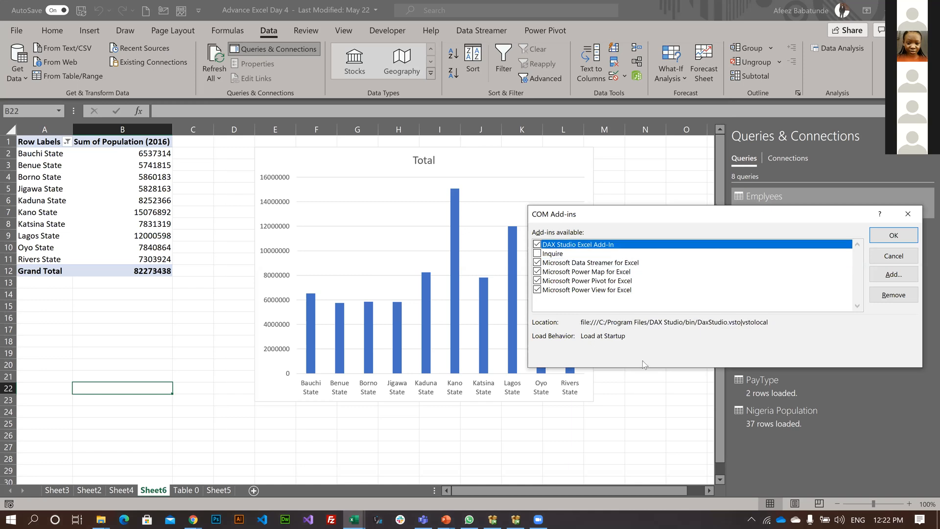
{"action": "left_click", "coordinate": [894, 236]}
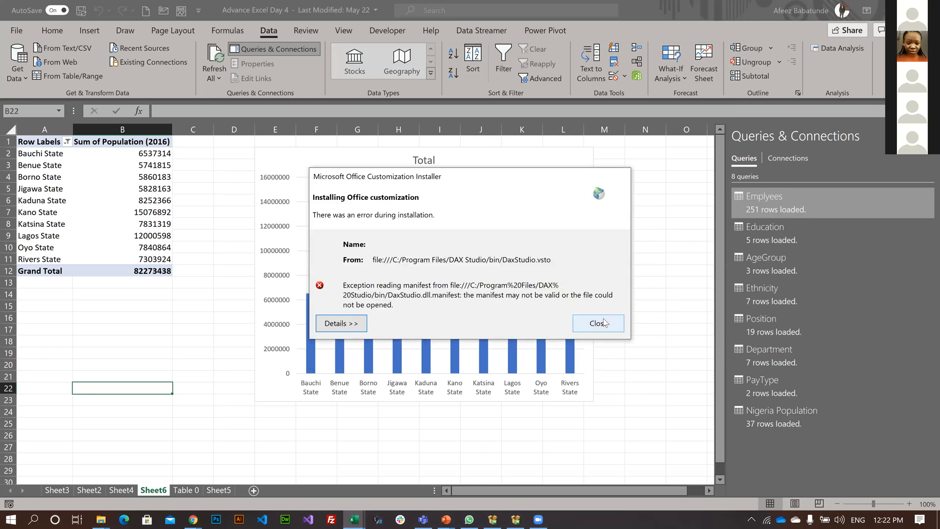
{"action": "left_click", "coordinate": [604, 323]}
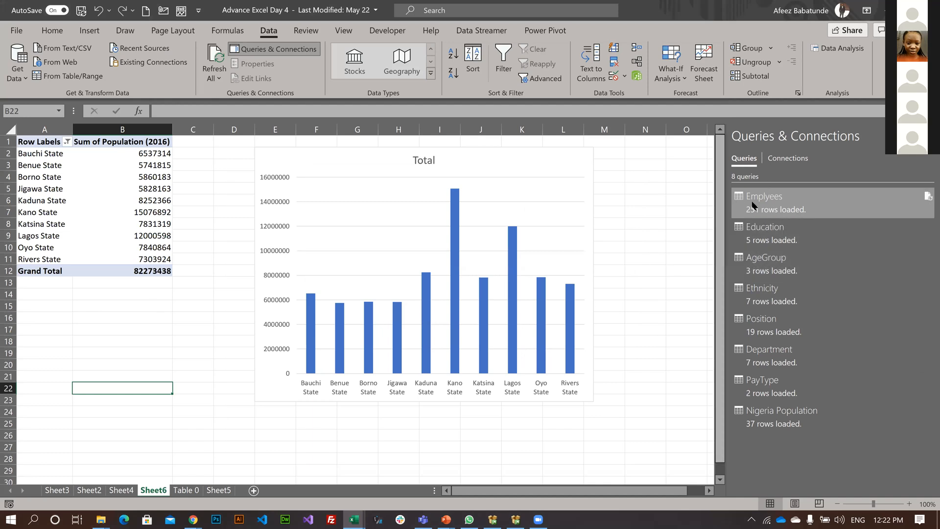
Open HR_Master from the CC Excel and PBI Class Data Source folder in the Navigator, allow multiple items, and leave without importing.
{"action": "left_click", "coordinate": [787, 199]}
{"action": "right_click", "coordinate": [787, 198]}
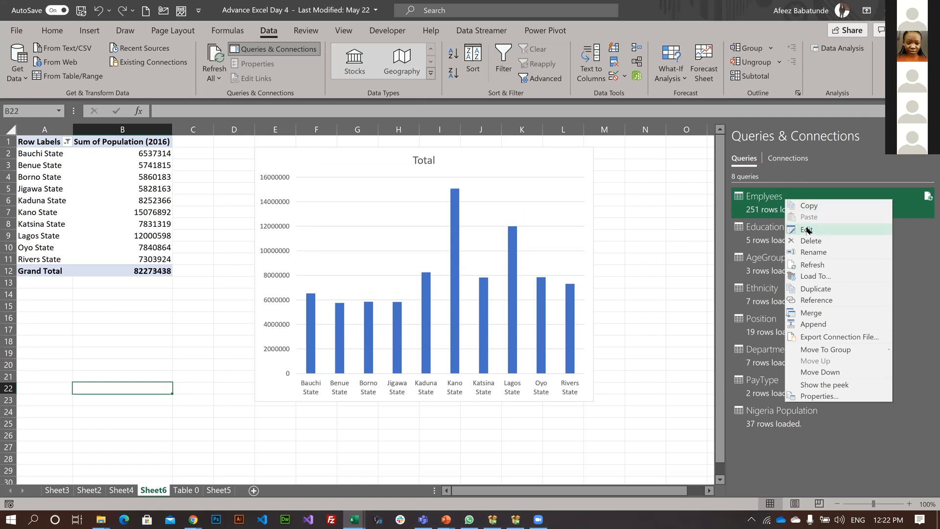
{"action": "left_click", "coordinate": [15, 80]}
{"action": "mouse_move", "coordinate": [116, 93]}
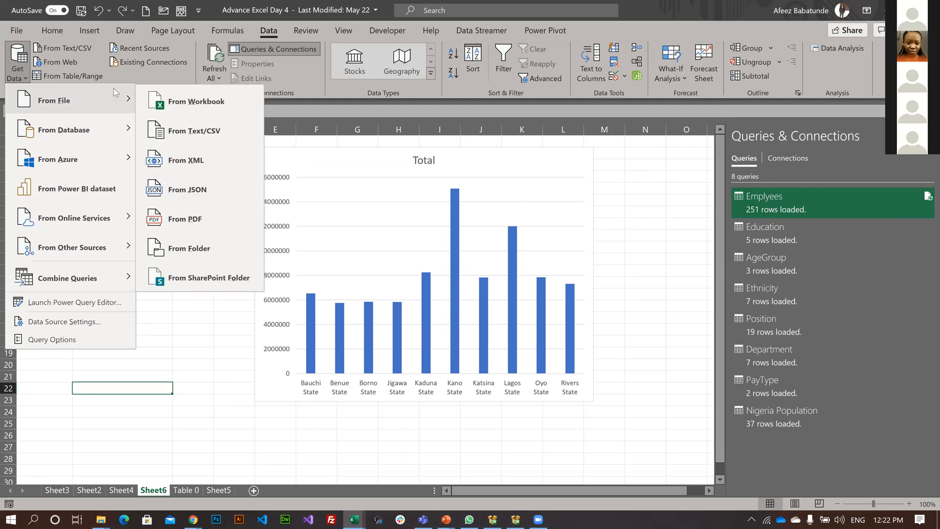
{"action": "left_click", "coordinate": [212, 101]}
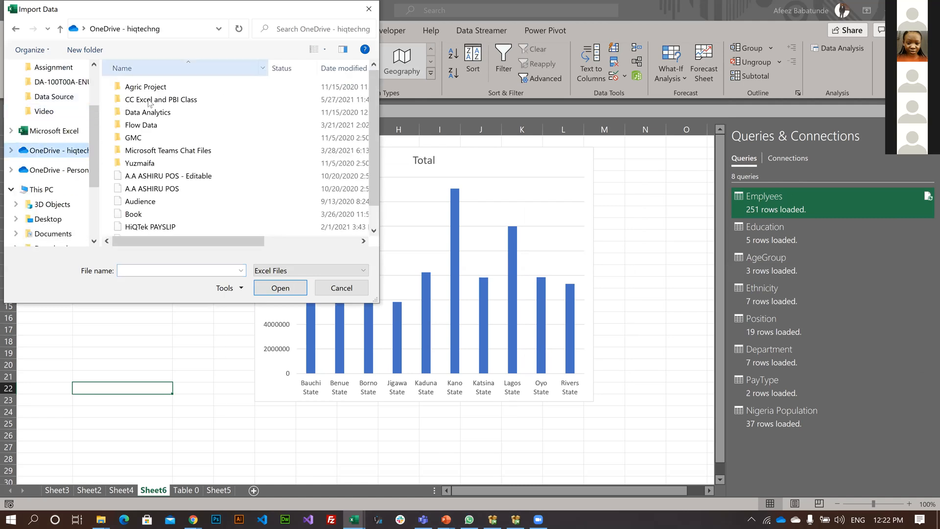
{"action": "double_click", "coordinate": [147, 101]}
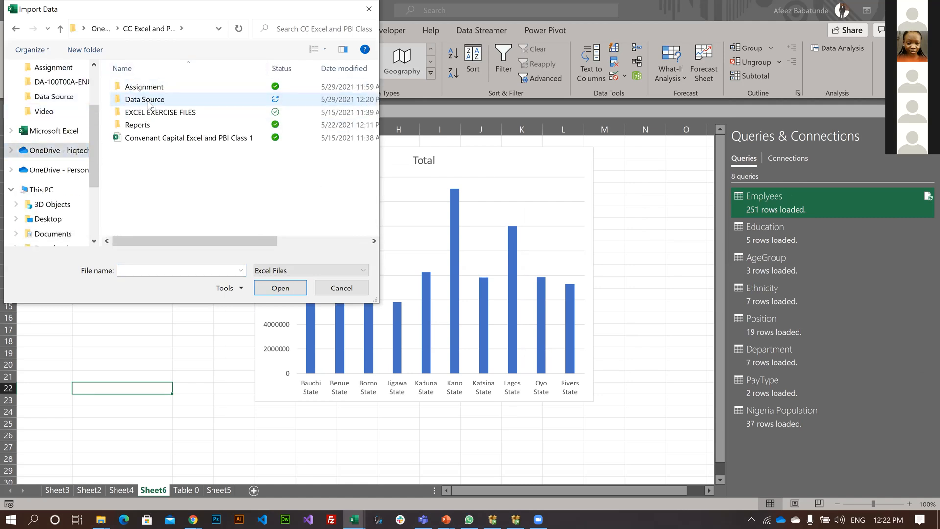
{"action": "double_click", "coordinate": [149, 102]}
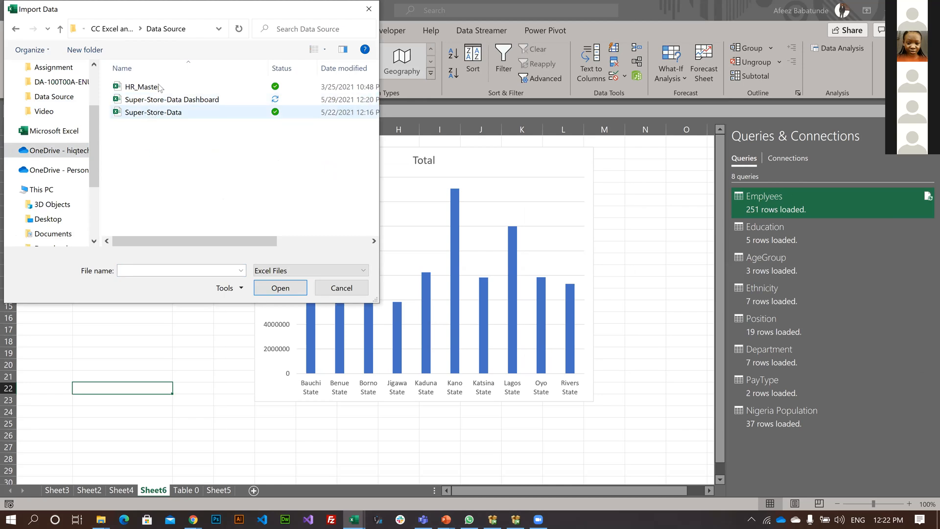
{"action": "left_click", "coordinate": [151, 91]}
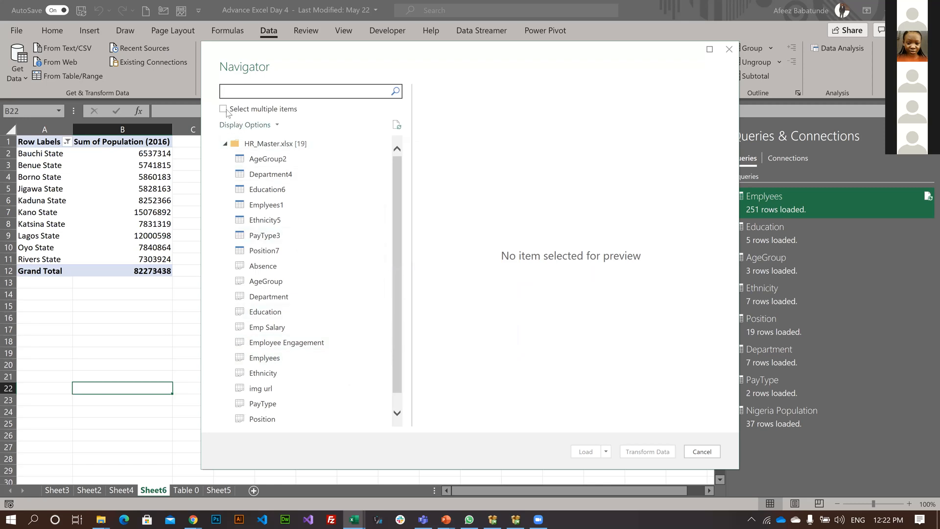
{"action": "left_click", "coordinate": [226, 109]}
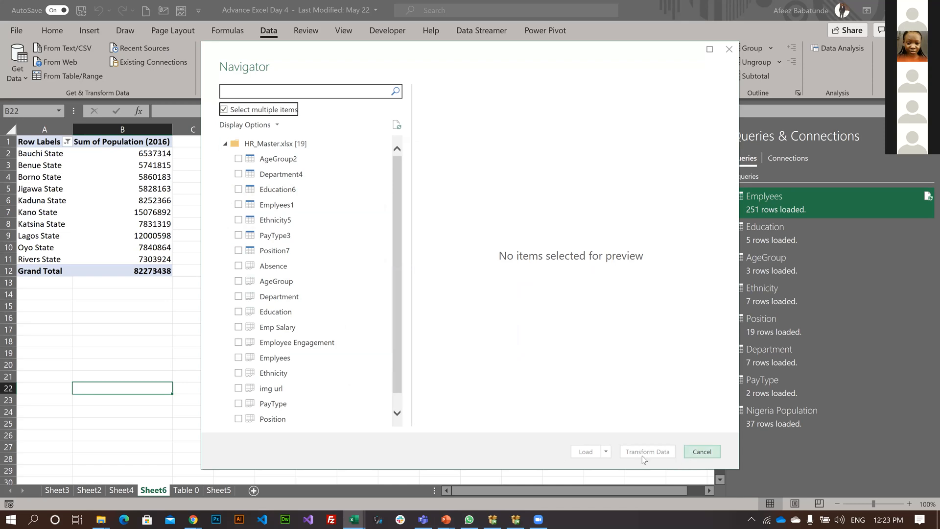
{"action": "left_click", "coordinate": [700, 451]}
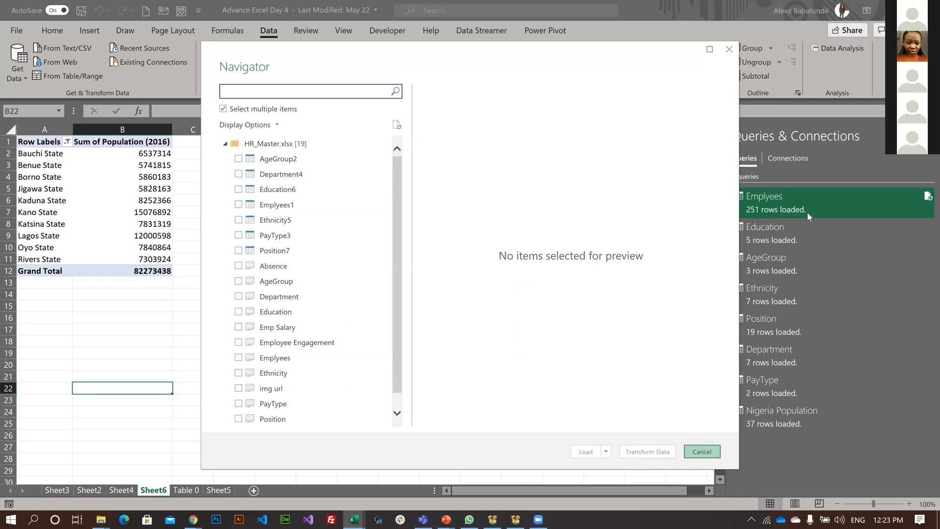
Open the Emplyees query for editing in Power Query Editor, and refresh the preview of the Education query.
{"action": "right_click", "coordinate": [777, 192]}
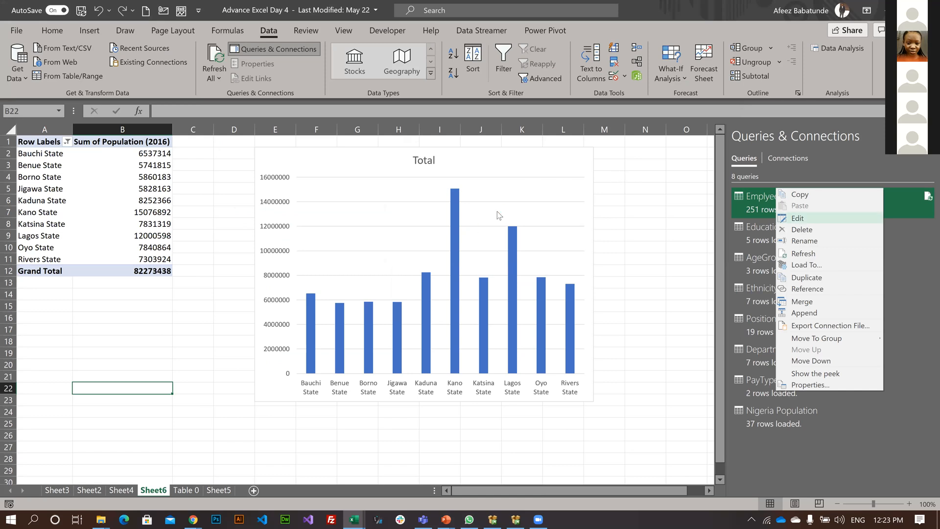
{"action": "key", "text": "Return"}
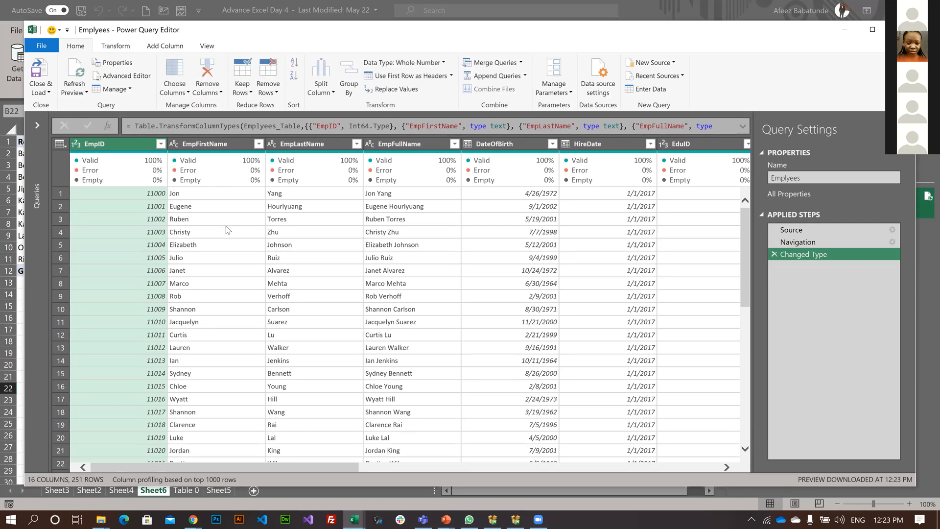
{"action": "left_click", "coordinate": [35, 127]}
{"action": "left_click", "coordinate": [72, 153]}
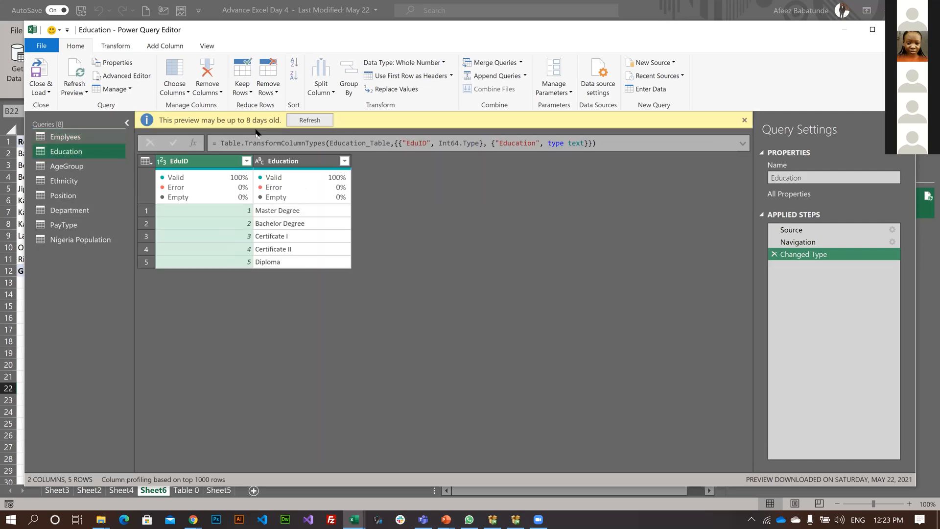
{"action": "left_click", "coordinate": [310, 120]}
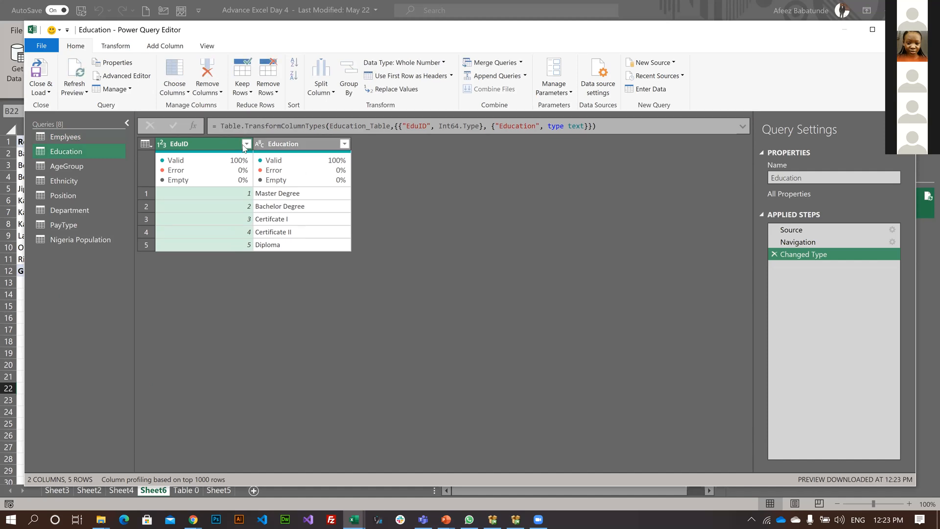
Examine the Emplyees query's columns from EmpID through AgeGroup along with the data preview and column quality options.
{"action": "left_click", "coordinate": [207, 45]}
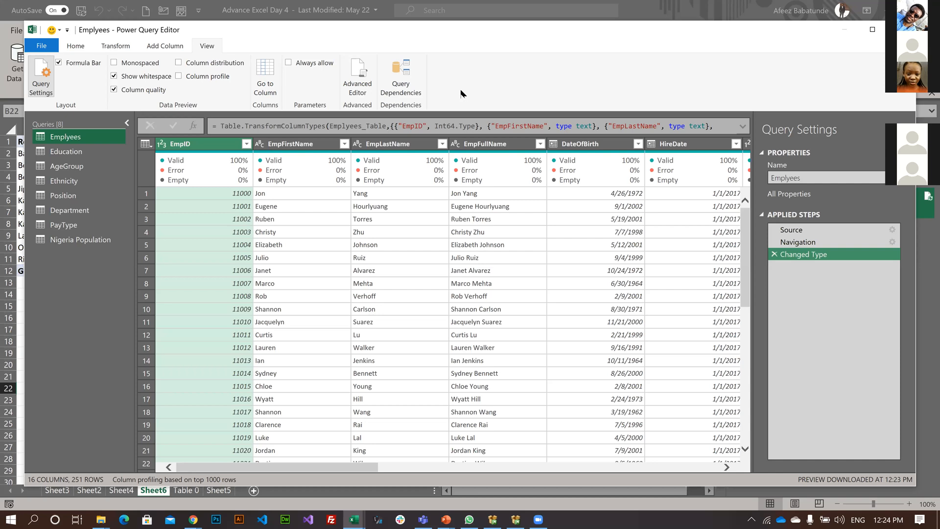
{"action": "left_click_drag", "start_coordinate": [323, 468], "coordinate": [449, 454]}
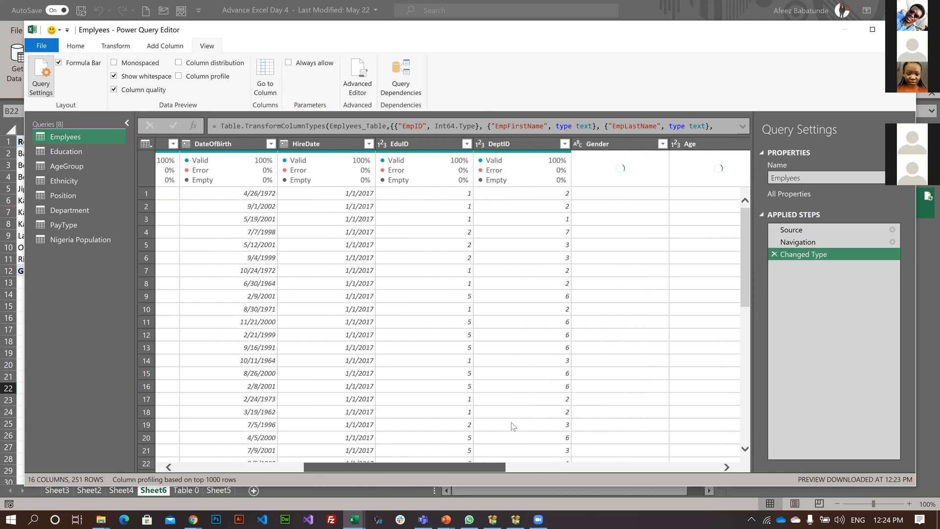
{"action": "scroll", "coordinate": [511, 422], "scroll_direction": "right", "scroll_amount": 5}
{"action": "scroll", "coordinate": [371, 213], "scroll_direction": "left", "scroll_amount": 3}
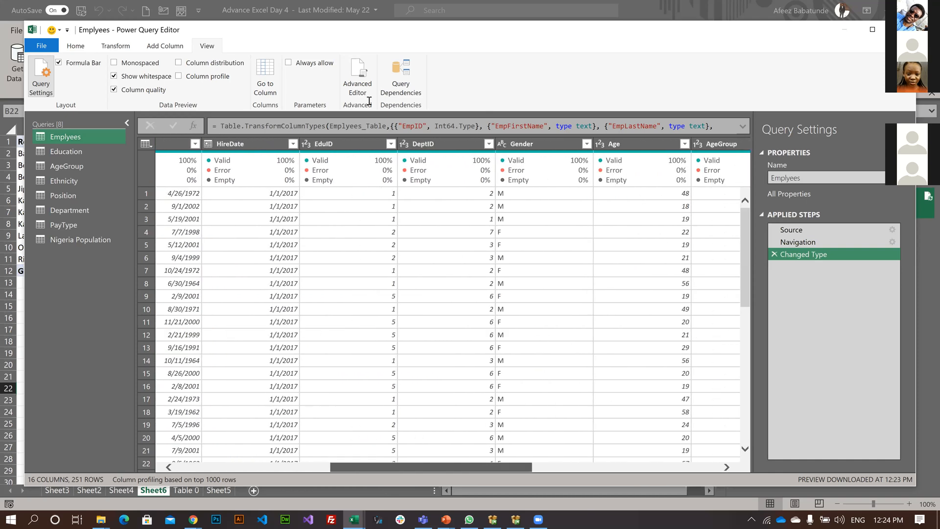
{"action": "scroll", "coordinate": [372, 213], "scroll_direction": "down", "scroll_amount": 1}
{"action": "scroll", "coordinate": [371, 213], "scroll_direction": "up", "scroll_amount": 1}
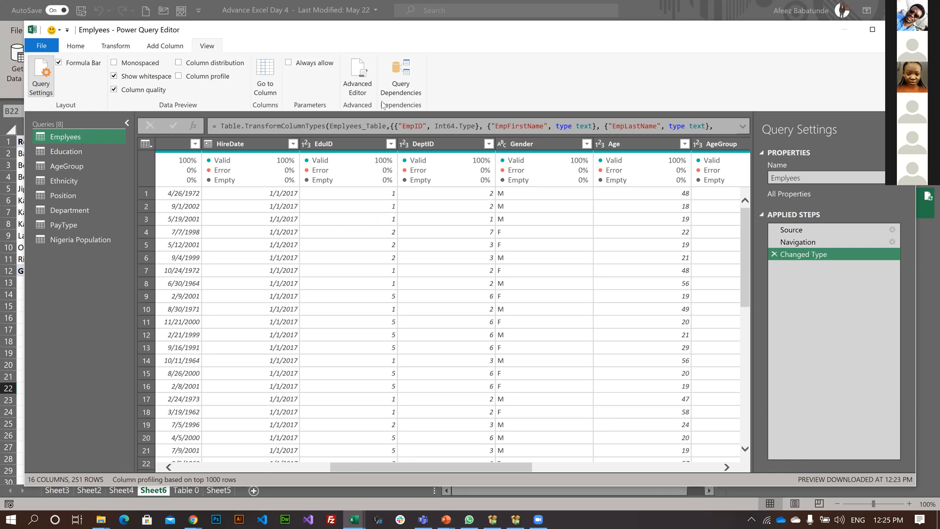
Set up a replacement of null with 0 for the EduID column of the Emplyees query, and discard it.
{"action": "left_click", "coordinate": [355, 147]}
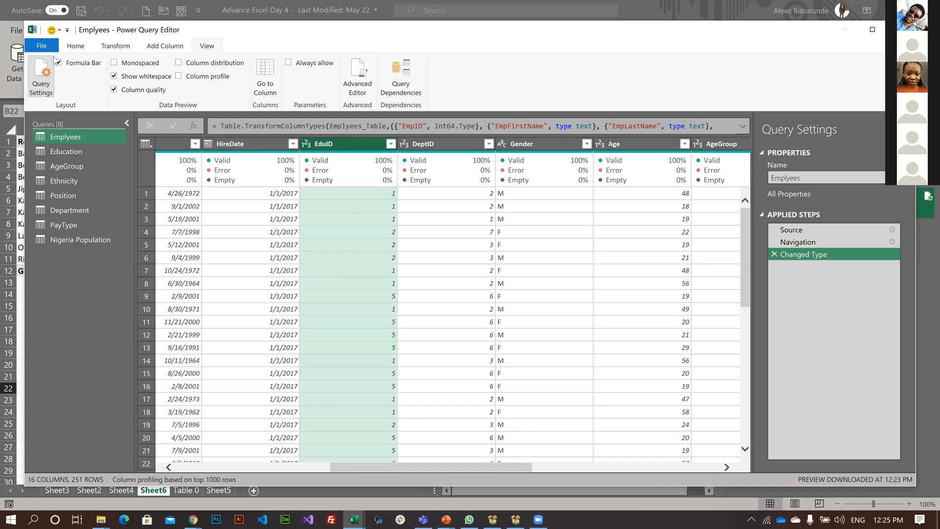
{"action": "left_click", "coordinate": [76, 46]}
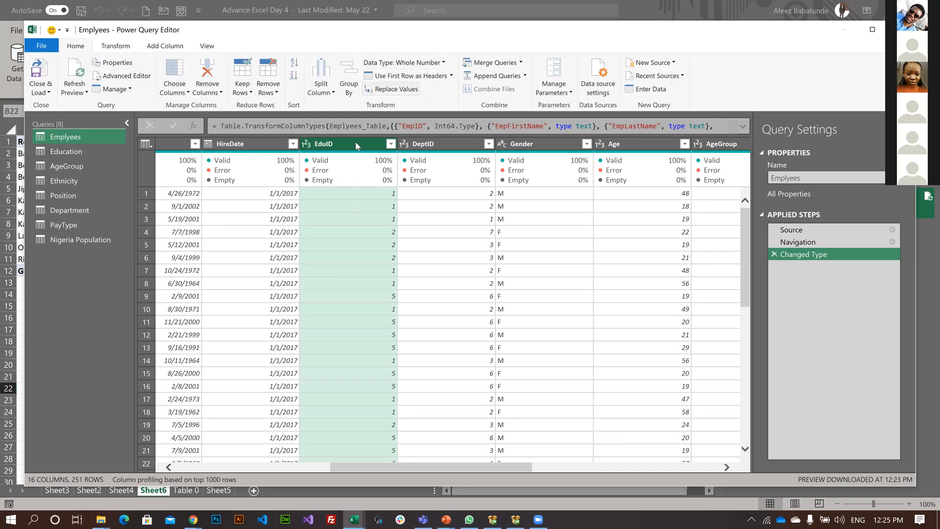
{"action": "left_click", "coordinate": [393, 93]}
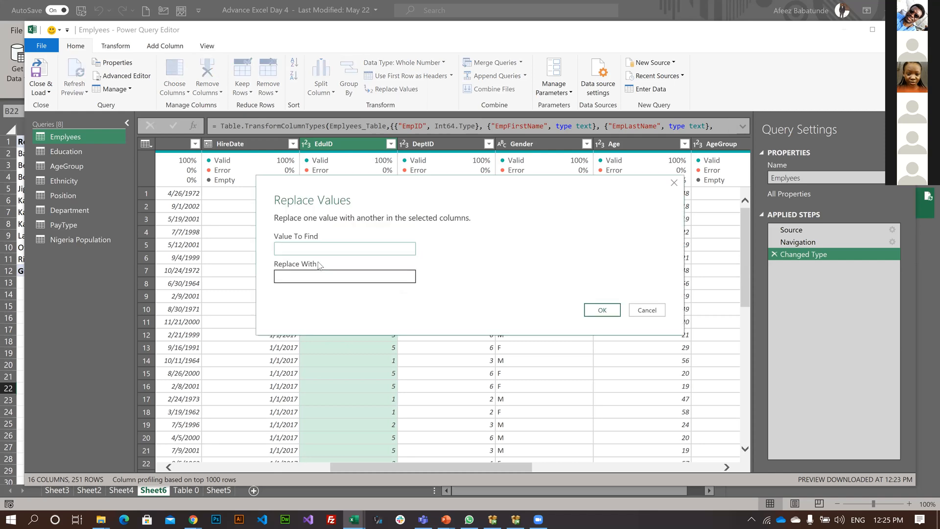
{"action": "type", "text": "null"}
{"action": "key", "text": "shift+Tab"}
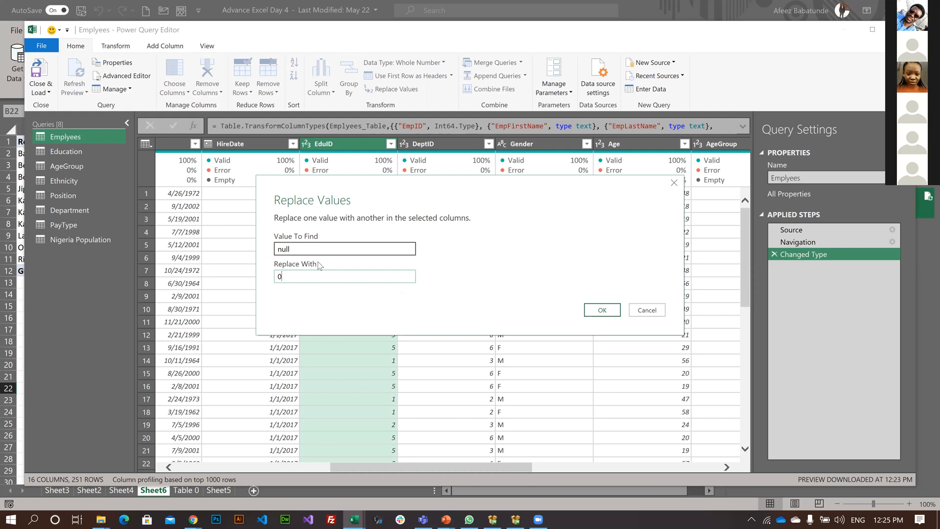
{"action": "left_click", "coordinate": [640, 313]}
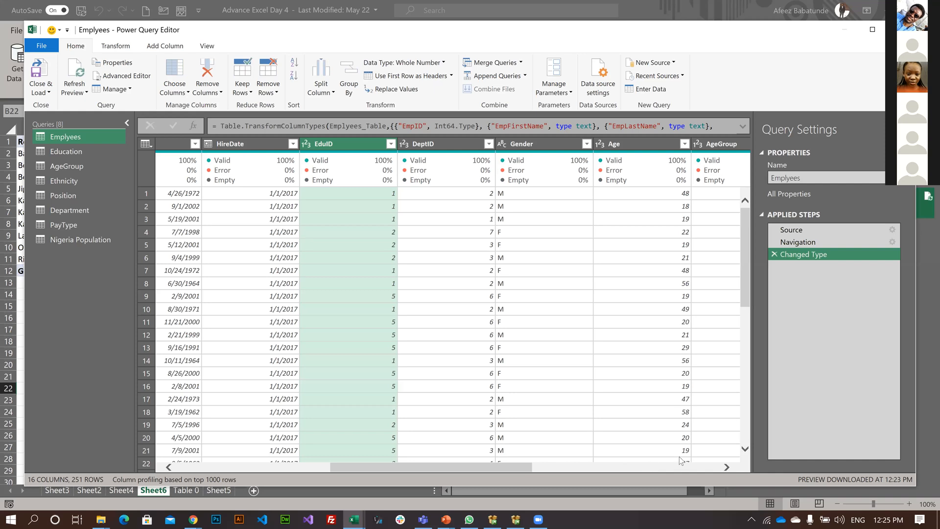
Examine the Emplyees query's columns from AgeGroup through TermDate across the previewed rows.
{"action": "scroll", "coordinate": [597, 431], "scroll_direction": "right", "scroll_amount": 5}
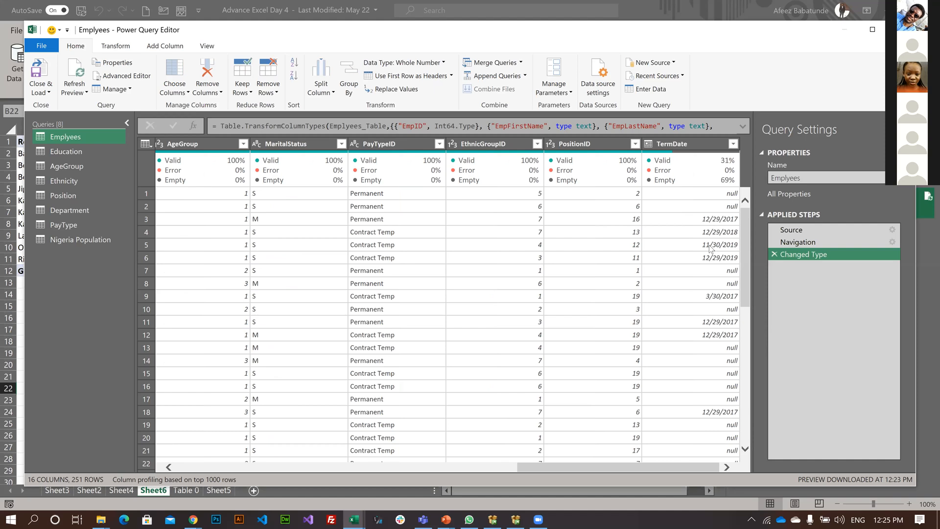
{"action": "scroll", "coordinate": [711, 248], "scroll_direction": "down", "scroll_amount": 20}
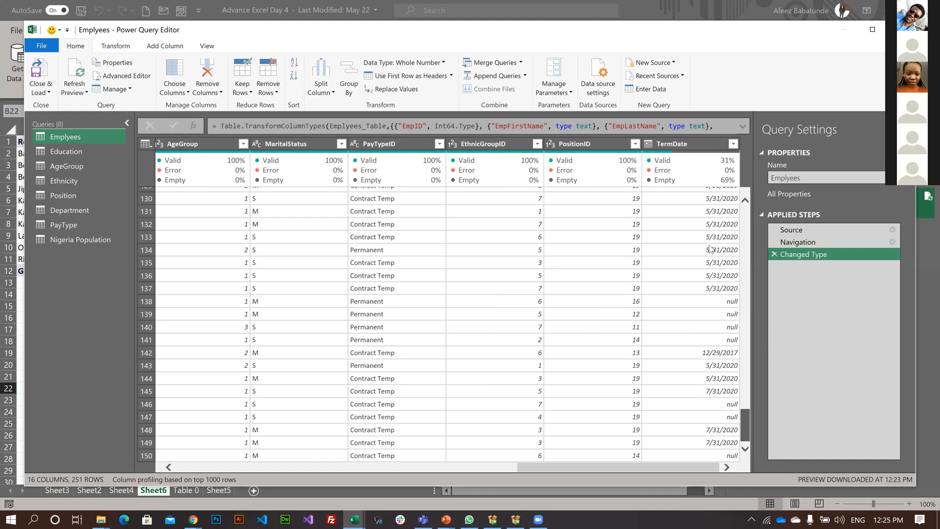
{"action": "scroll", "coordinate": [711, 248], "scroll_direction": "up", "scroll_amount": 20}
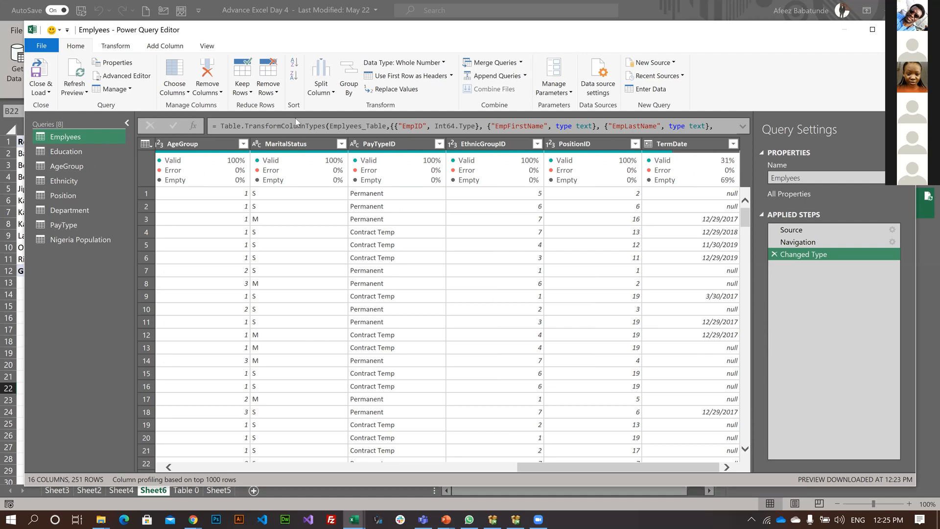
Look through the Ethnicity, PayType, Nigeria Population and Position queries, and refresh the preview of the AgeGroup query.
{"action": "left_click", "coordinate": [64, 181]}
{"action": "left_click", "coordinate": [79, 226]}
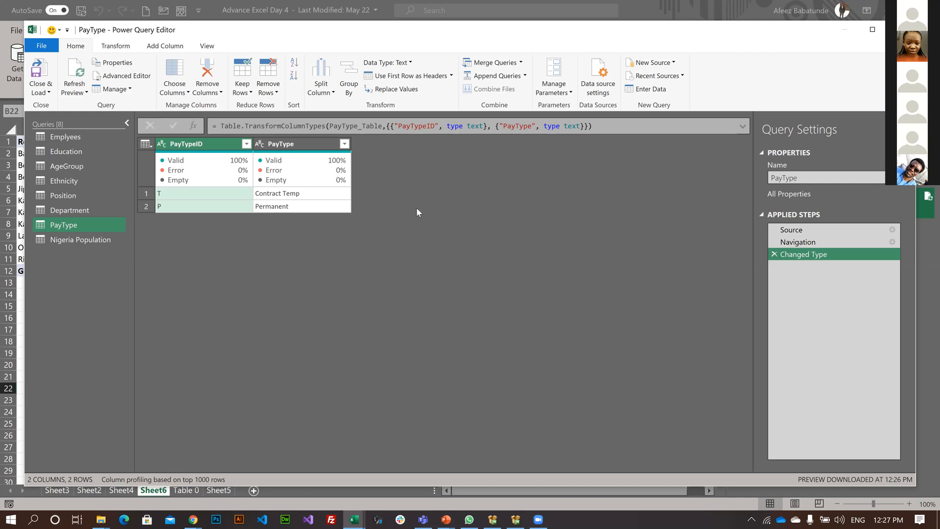
{"action": "left_click", "coordinate": [77, 240]}
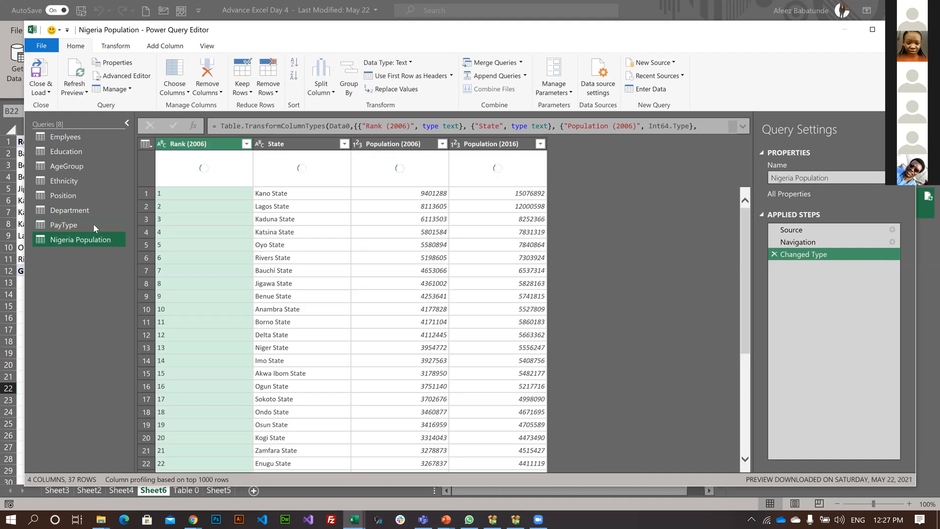
{"action": "left_click", "coordinate": [58, 193]}
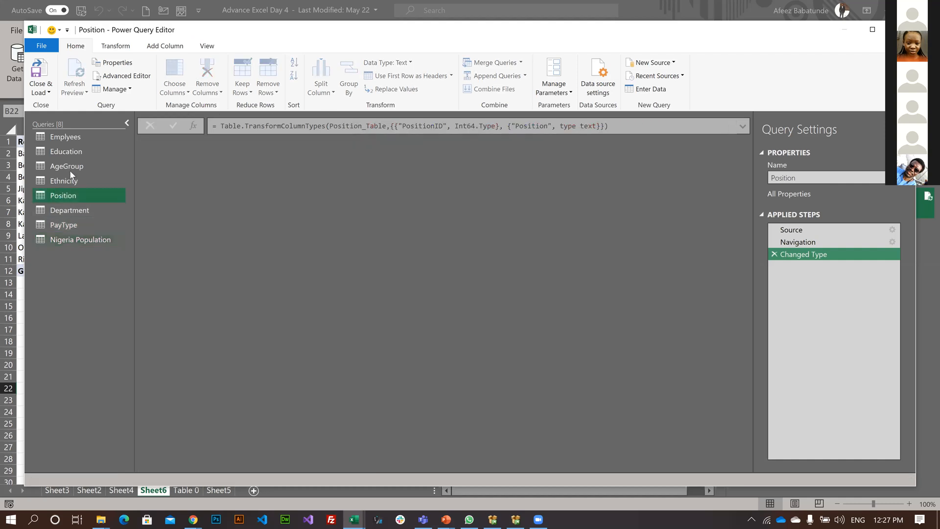
{"action": "left_click", "coordinate": [67, 167]}
{"action": "left_click", "coordinate": [314, 120]}
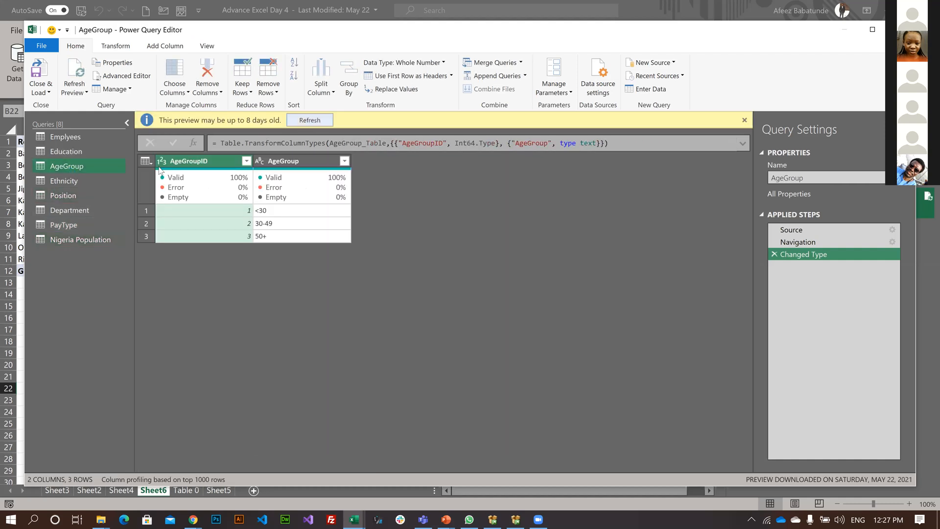
View the Ethnicity and PayType queries, and refresh the preview of the Department query.
{"action": "left_click", "coordinate": [110, 183]}
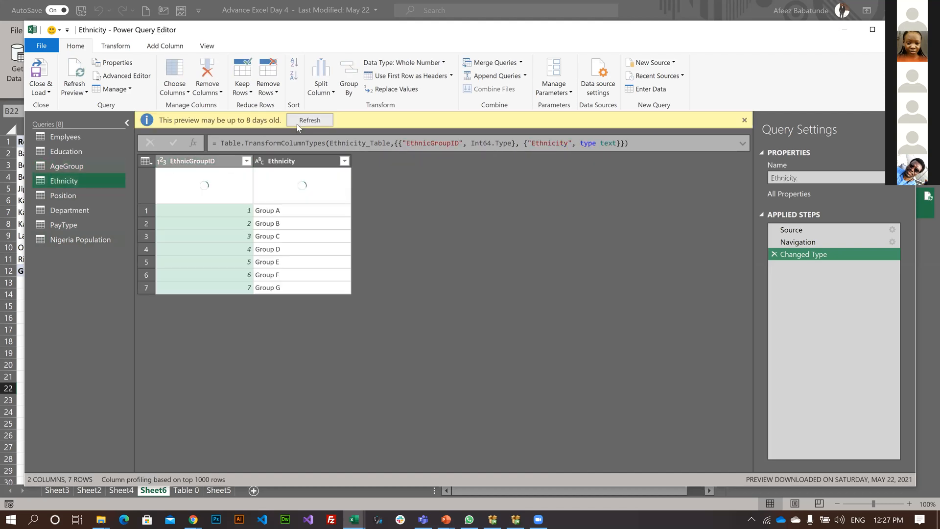
{"action": "left_click", "coordinate": [78, 226]}
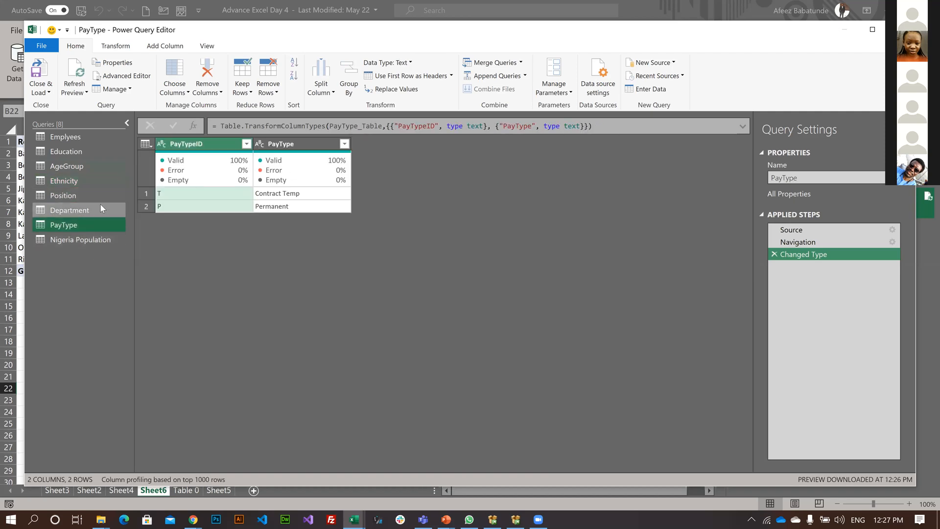
{"action": "left_click", "coordinate": [98, 211]}
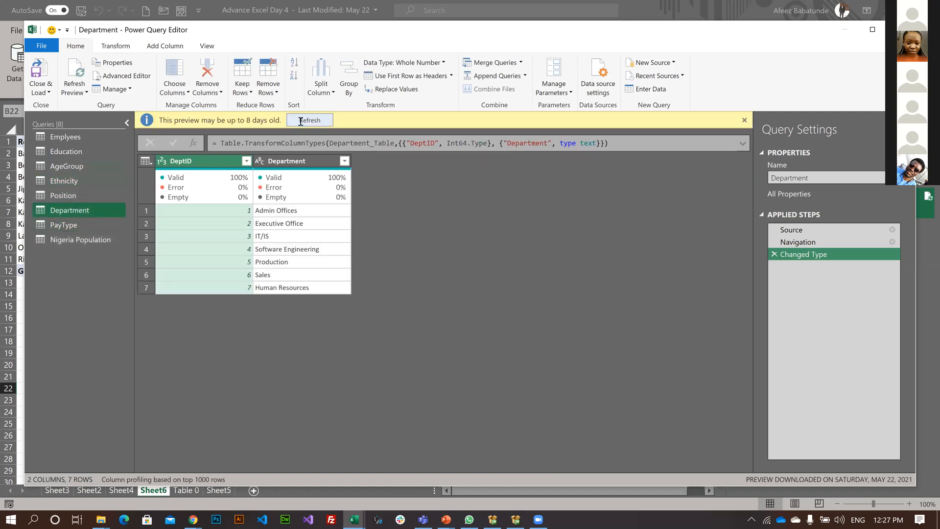
{"action": "left_click", "coordinate": [310, 121]}
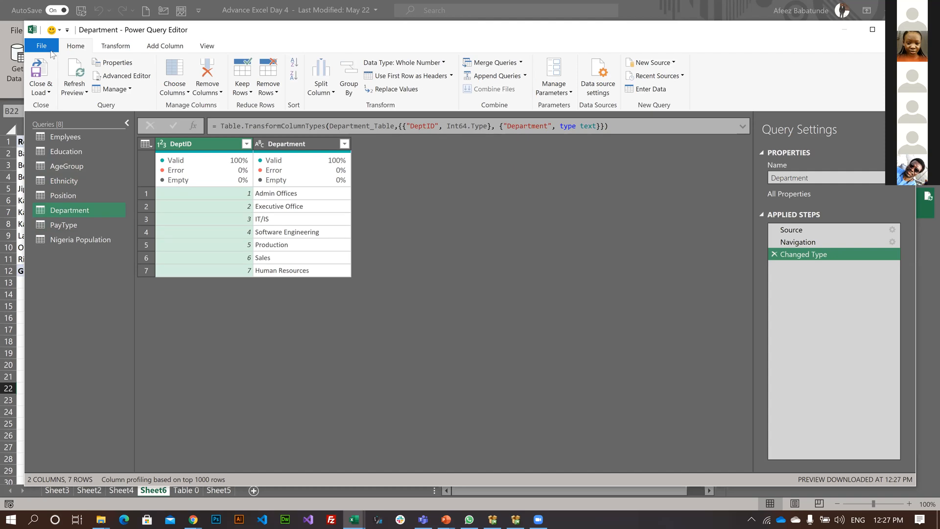
Close the Power Query Editor and load the queries into the Advance Excel Day 4 workbook.
{"action": "left_click", "coordinate": [47, 92]}
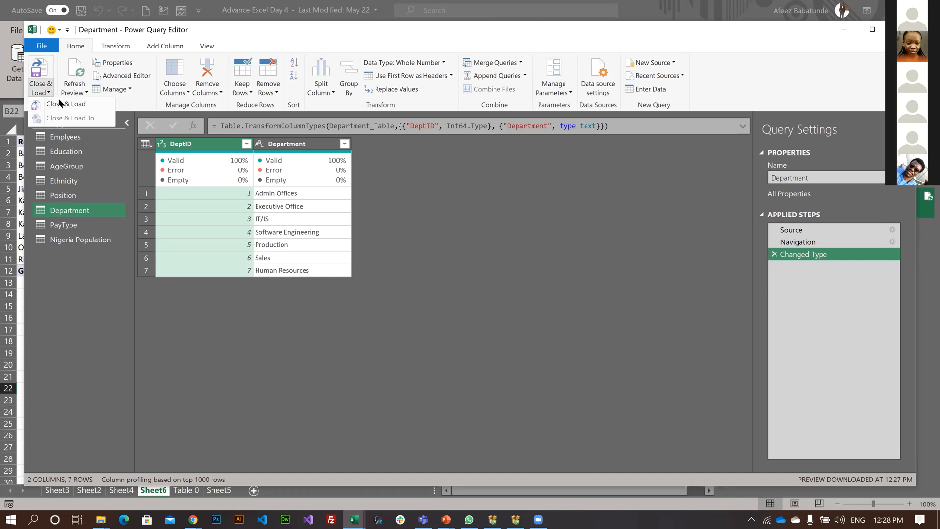
{"action": "left_click", "coordinate": [63, 104]}
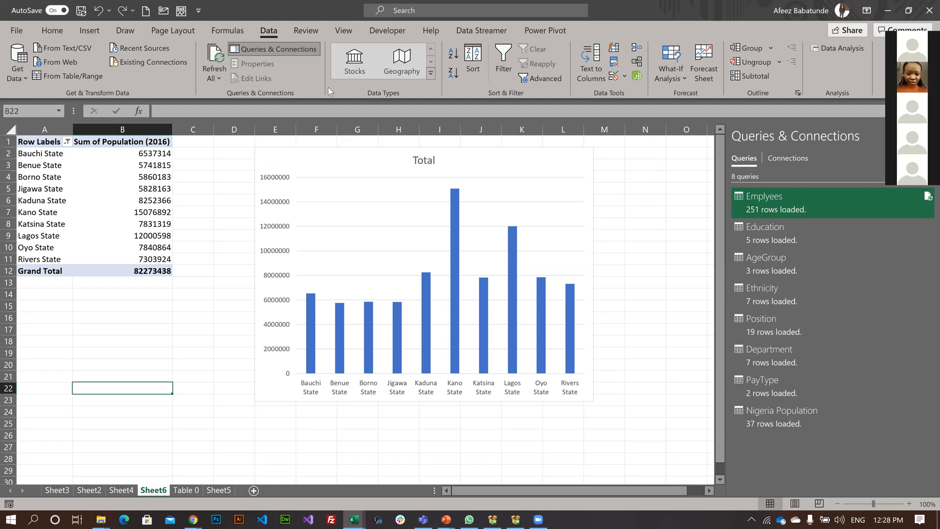
{"action": "left_click", "coordinate": [598, 186]}
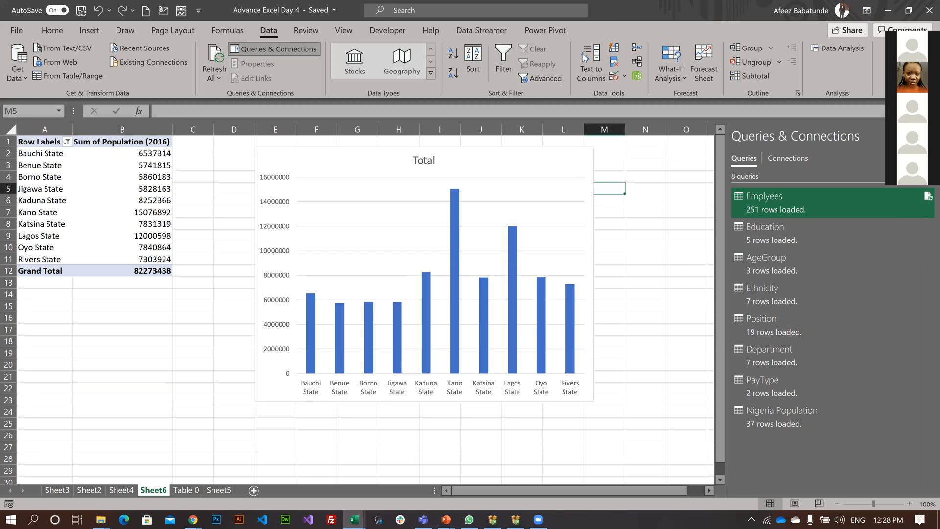
{"action": "left_click", "coordinate": [703, 61]}
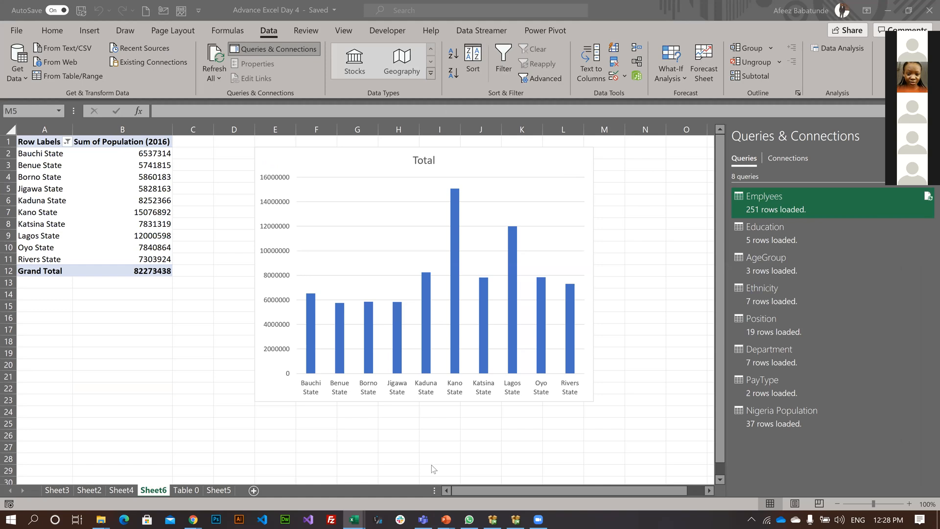
{"action": "left_click", "coordinate": [638, 241]}
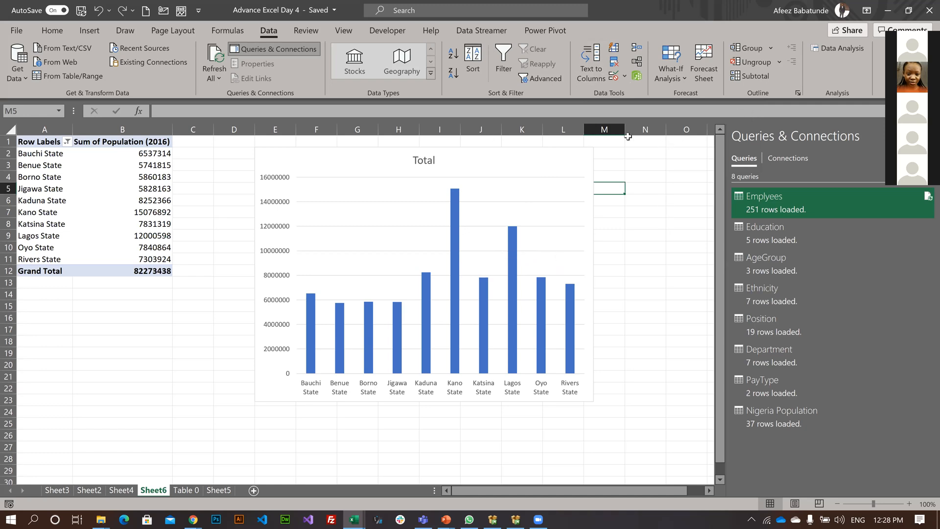
{"action": "key", "text": "Right"}
{"action": "key", "text": "Right"}
{"action": "key", "text": "Down"}
{"action": "key", "text": "Down"}
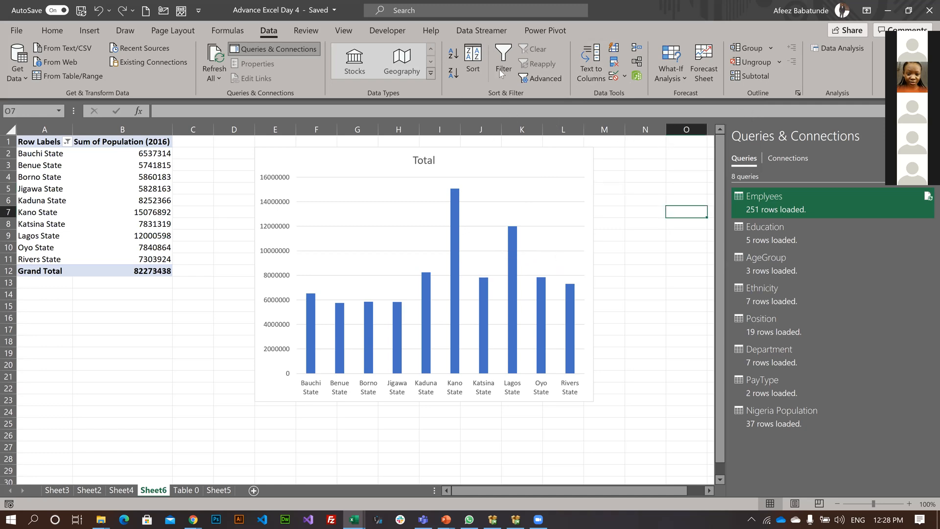
{"action": "left_click", "coordinate": [294, 30]}
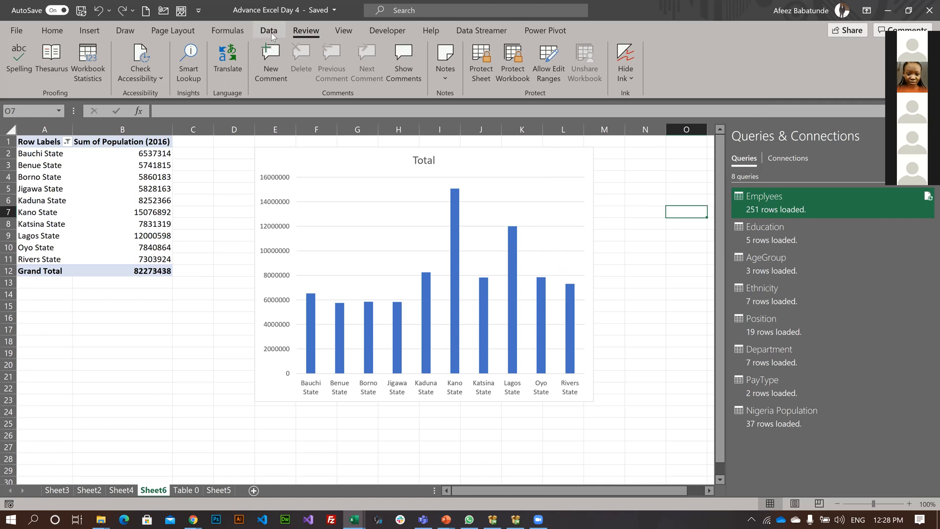
{"action": "left_click", "coordinate": [286, 20]}
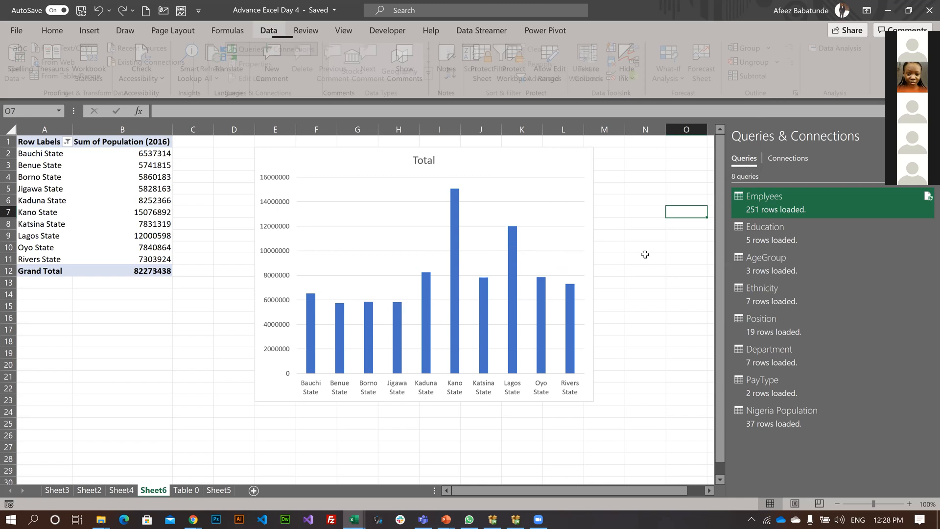
Open the workbook's data model in Power Pivot and examine the available PivotTable and PivotChart layouts.
{"action": "left_click", "coordinate": [645, 255]}
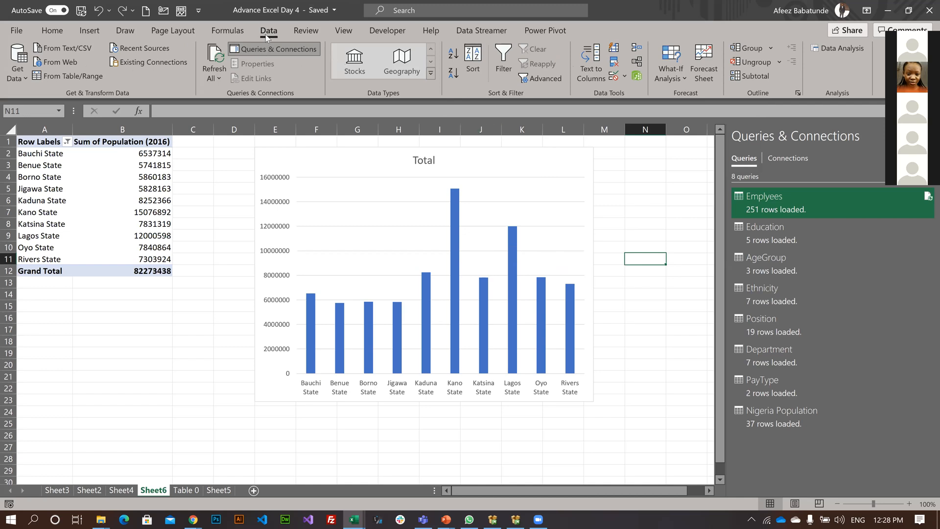
{"action": "left_click", "coordinate": [637, 77]}
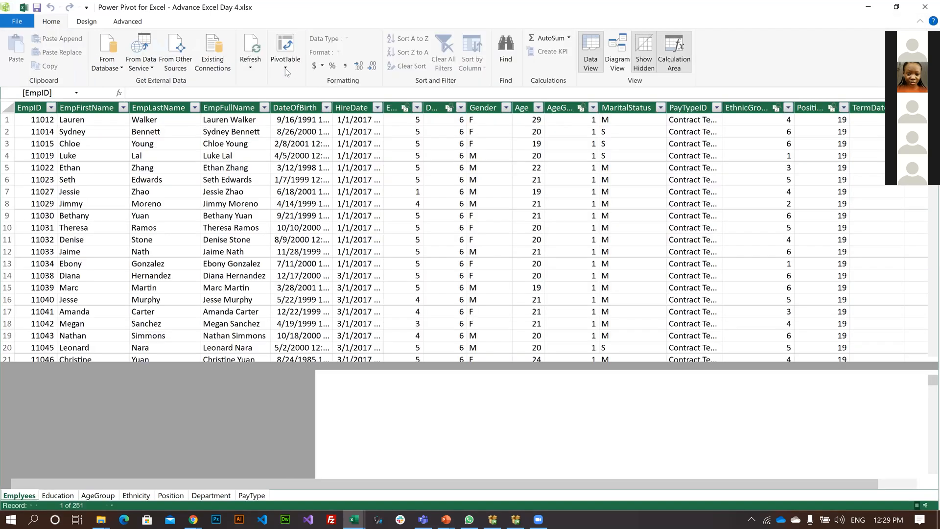
{"action": "left_click", "coordinate": [286, 68]}
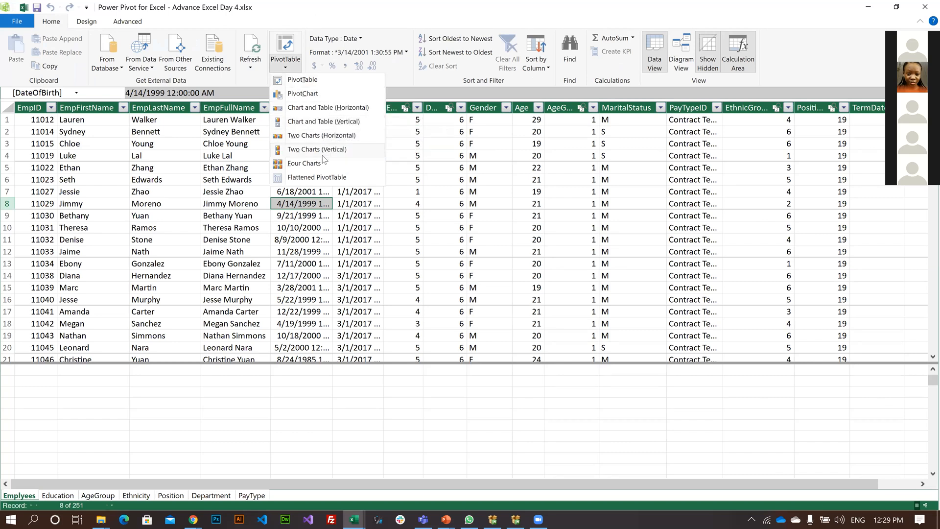
{"action": "left_click", "coordinate": [369, 268]}
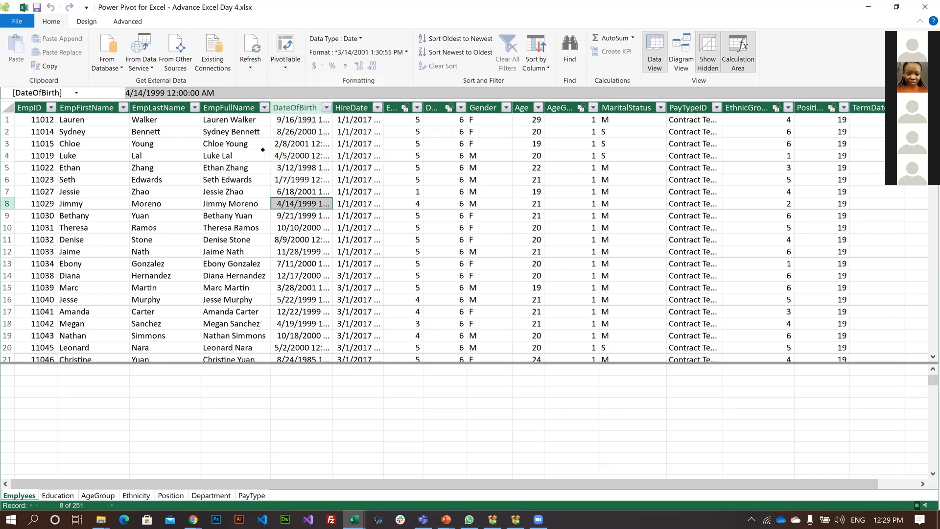
{"action": "left_click", "coordinate": [233, 156]}
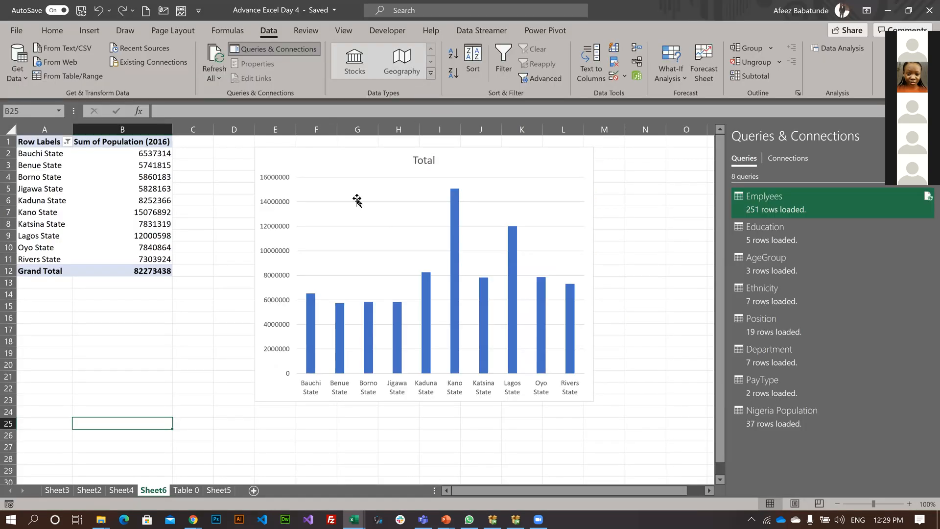
Look through the workbook's sheets from Sheet2 to Sheet5, and review the charts and Ethnicity slicer on Sheet3.
{"action": "left_click", "coordinate": [89, 490]}
{"action": "left_click", "coordinate": [130, 490]}
{"action": "left_click", "coordinate": [153, 490]}
{"action": "left_click", "coordinate": [189, 490]}
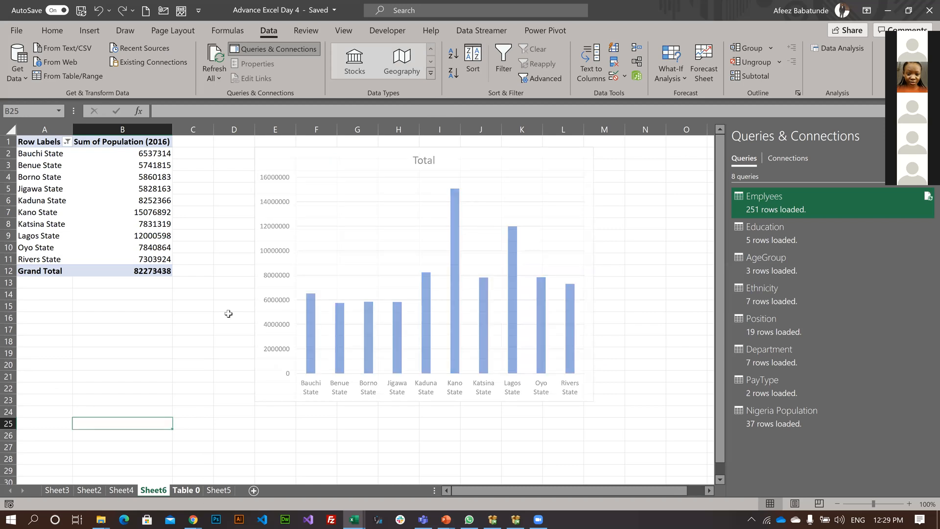
{"action": "left_click", "coordinate": [217, 491]}
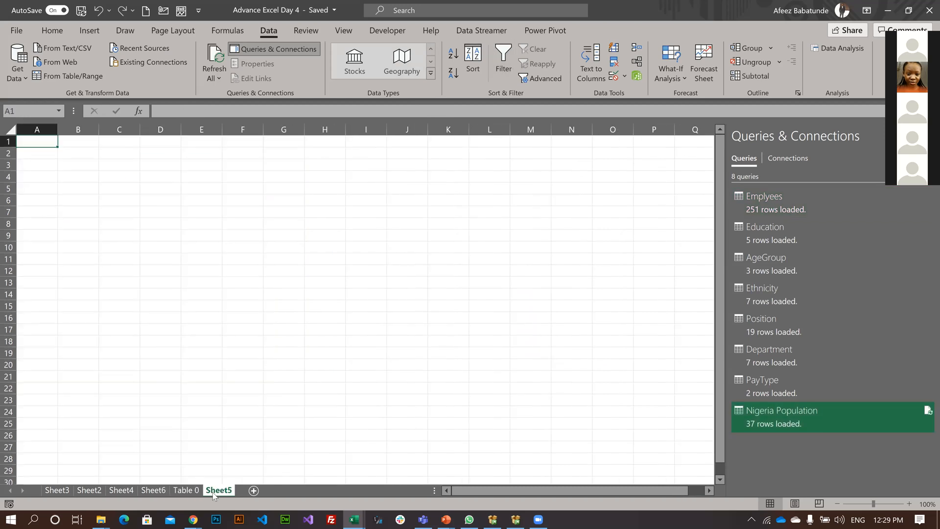
{"action": "left_click", "coordinate": [157, 490]}
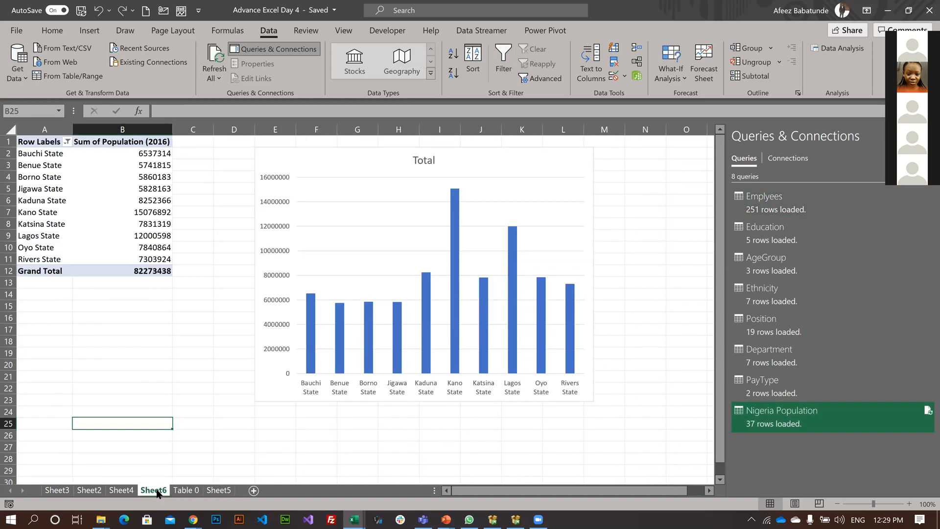
{"action": "left_click", "coordinate": [193, 353]}
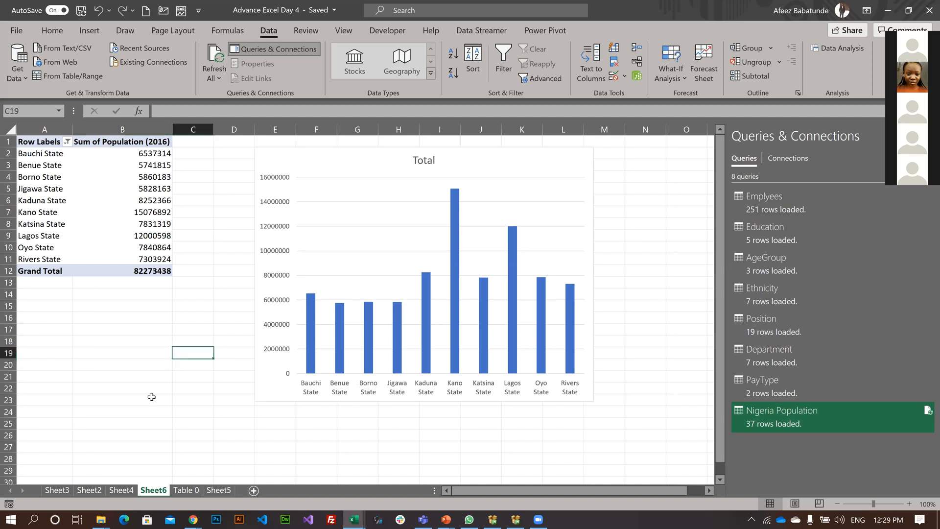
{"action": "left_click", "coordinate": [55, 491]}
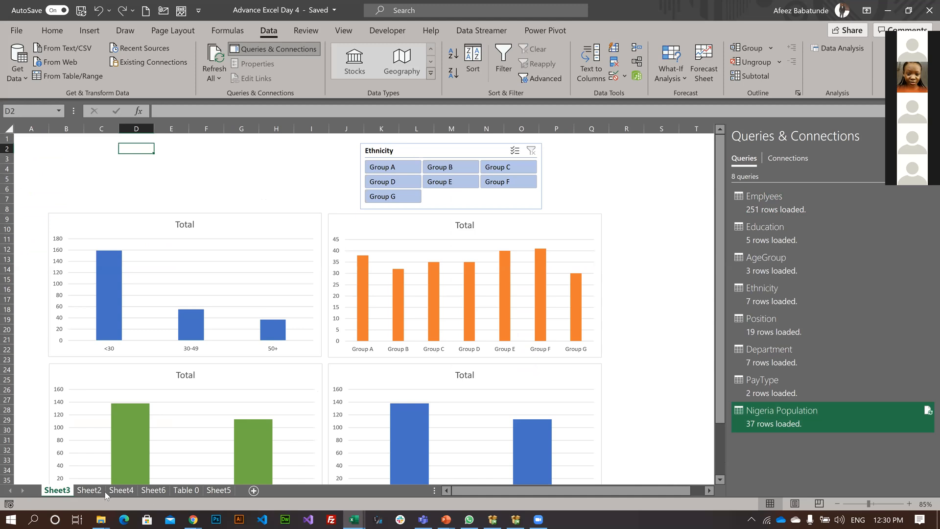
{"action": "left_click", "coordinate": [213, 491]}
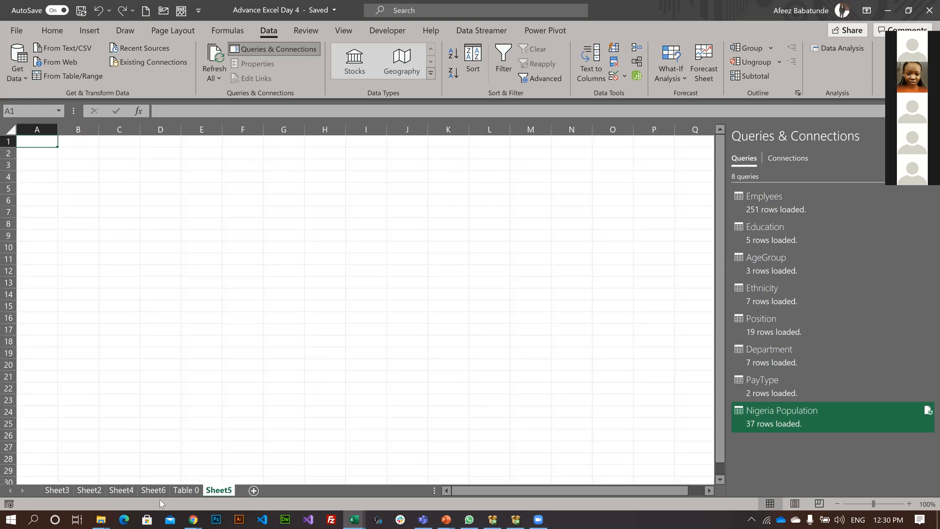
{"action": "left_click", "coordinate": [58, 491]}
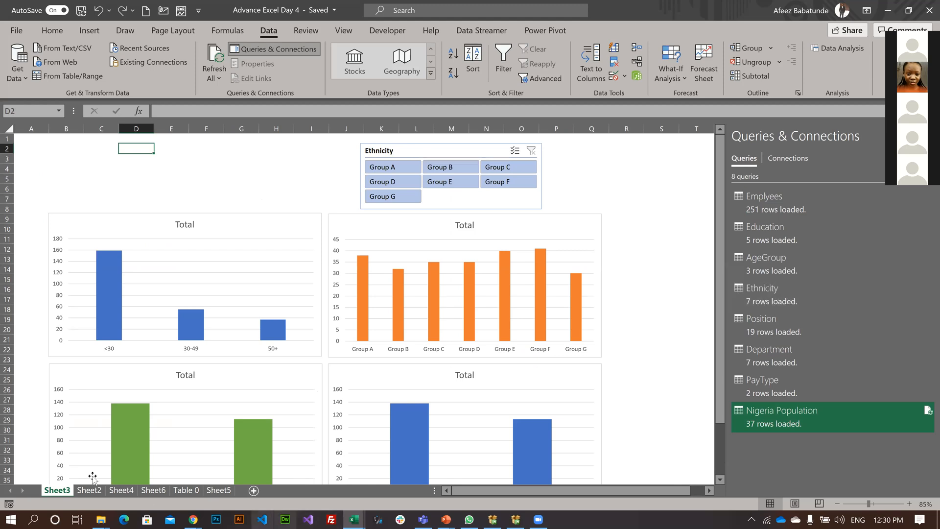
{"action": "scroll", "coordinate": [254, 353], "scroll_direction": "down", "scroll_amount": 5}
{"action": "scroll", "coordinate": [254, 353], "scroll_direction": "up", "scroll_amount": 5}
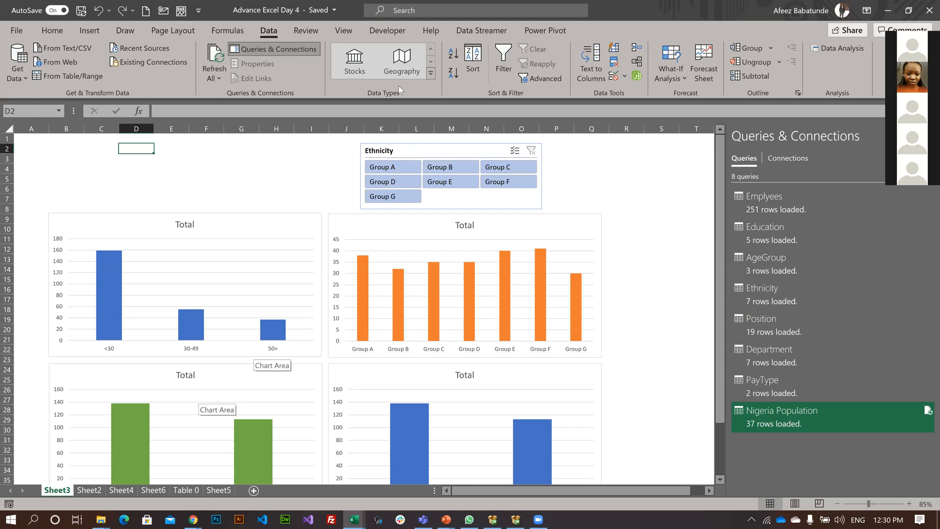
Open 3D Maps from Sheet3 of the workbook.
{"action": "left_click", "coordinate": [89, 31]}
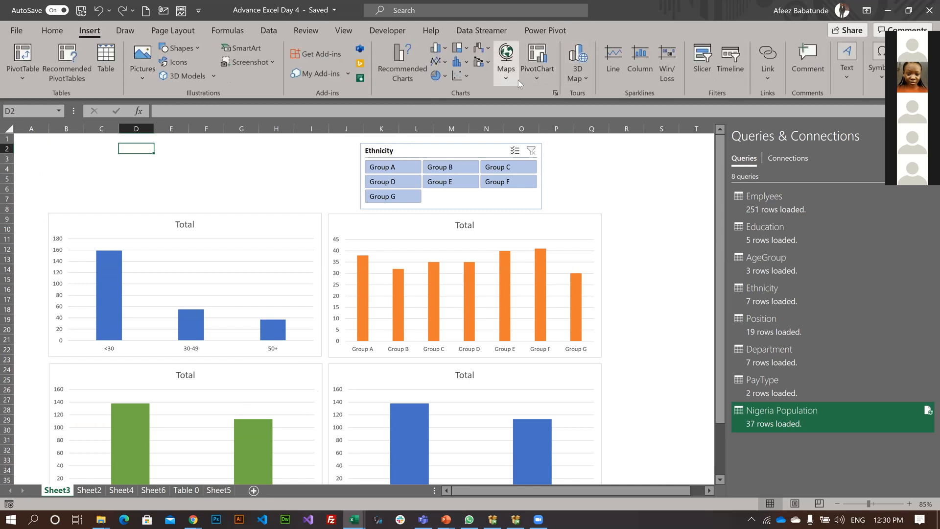
{"action": "left_click", "coordinate": [590, 77]}
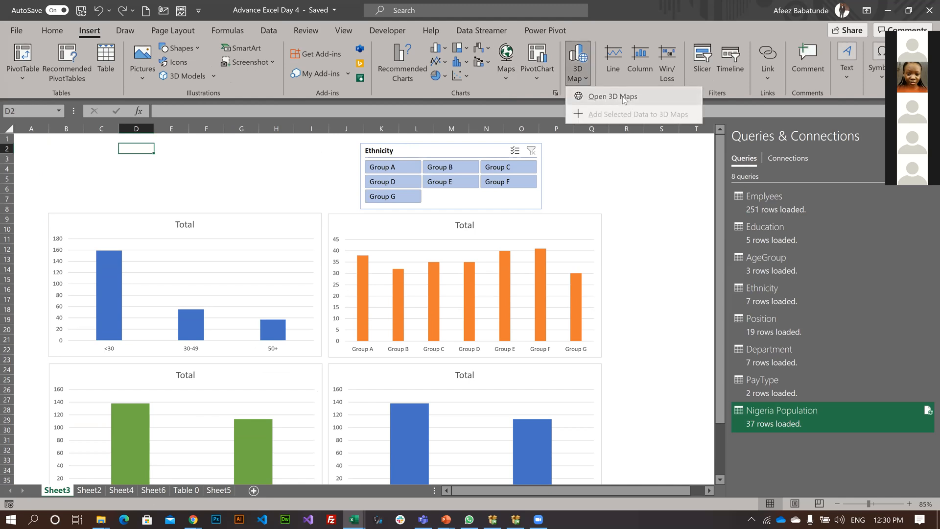
{"action": "left_click", "coordinate": [625, 97]}
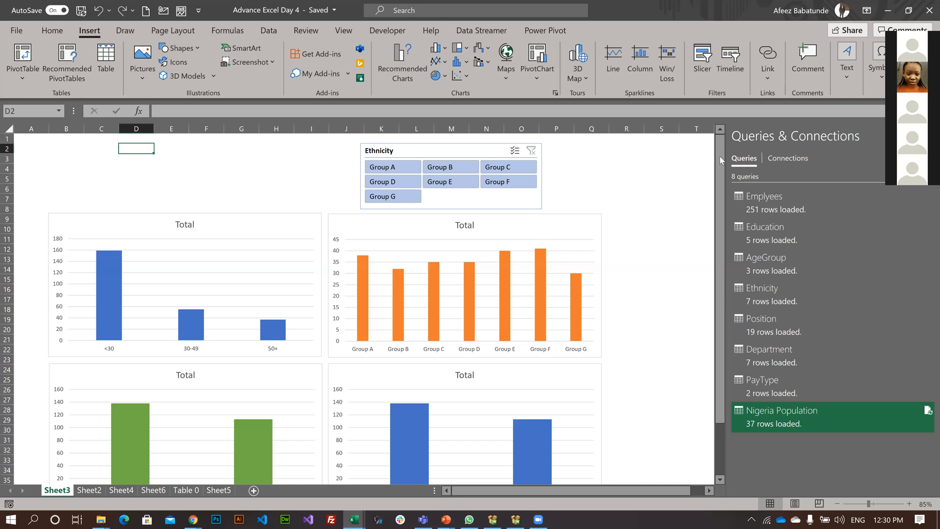
Look through the data model tables and fields in the 3D Maps field list for a usable location field.
{"action": "scroll", "coordinate": [700, 273], "scroll_direction": "down", "scroll_amount": 3}
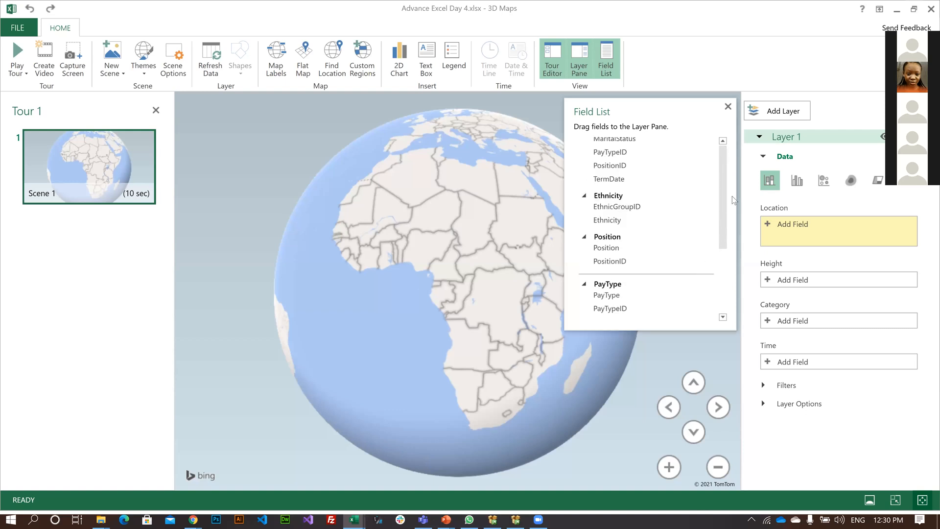
{"action": "scroll", "coordinate": [723, 245], "scroll_direction": "up", "scroll_amount": 5}
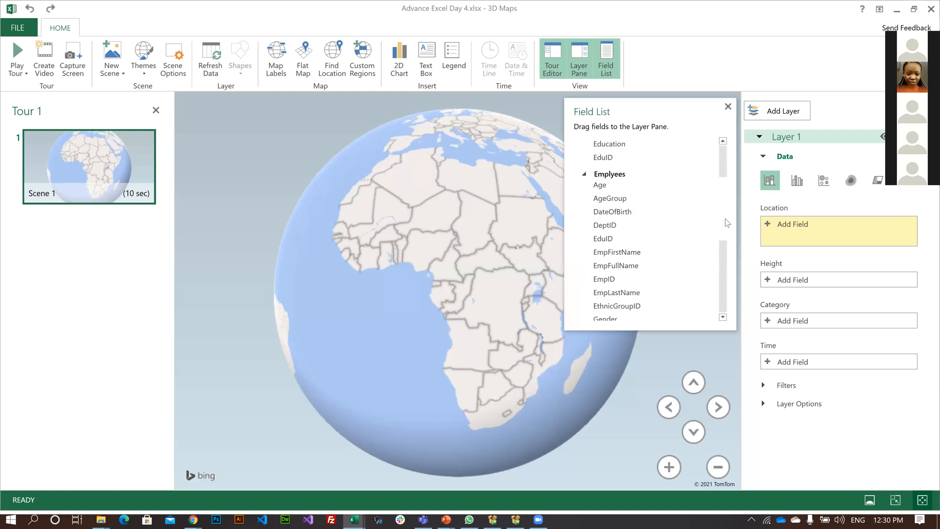
{"action": "scroll", "coordinate": [718, 275], "scroll_direction": "down", "scroll_amount": 5}
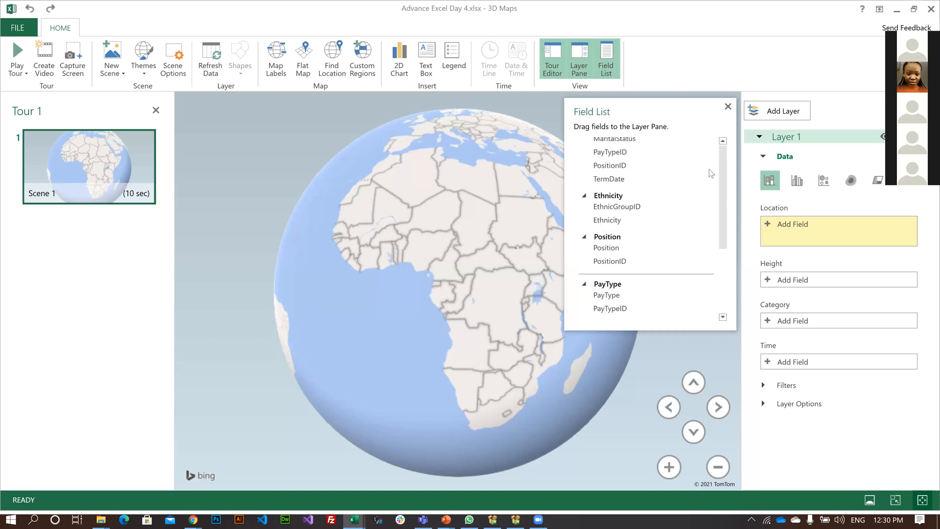
{"action": "scroll", "coordinate": [722, 167], "scroll_direction": "up", "scroll_amount": 8}
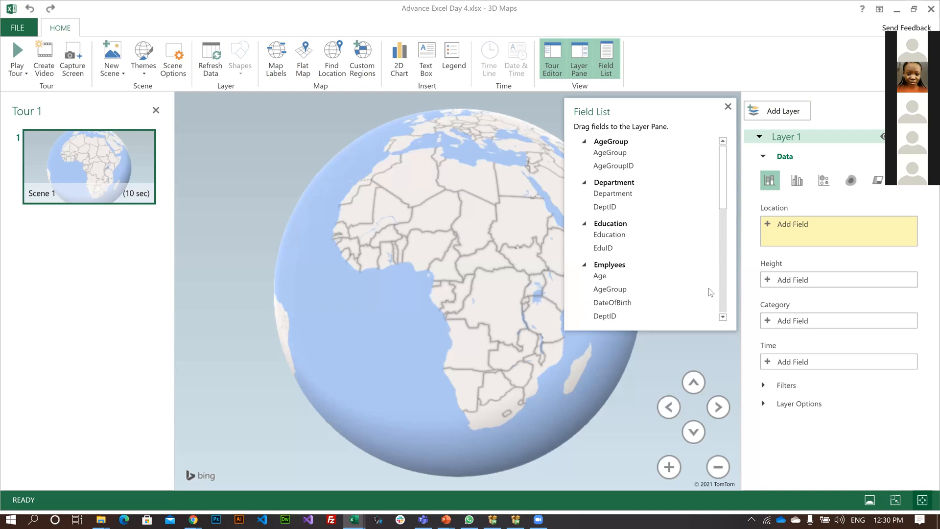
{"action": "scroll", "coordinate": [711, 293], "scroll_direction": "down", "scroll_amount": 5}
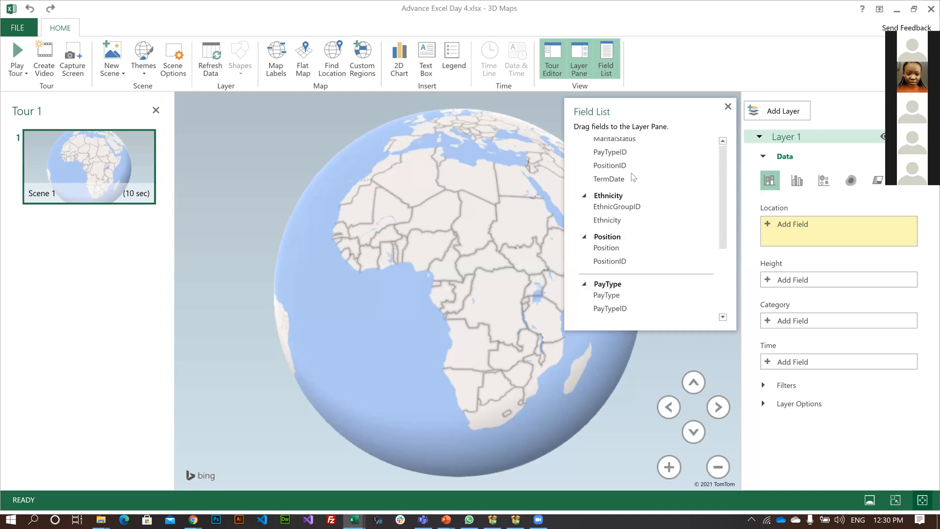
{"action": "scroll", "coordinate": [611, 185], "scroll_direction": "up", "scroll_amount": 5}
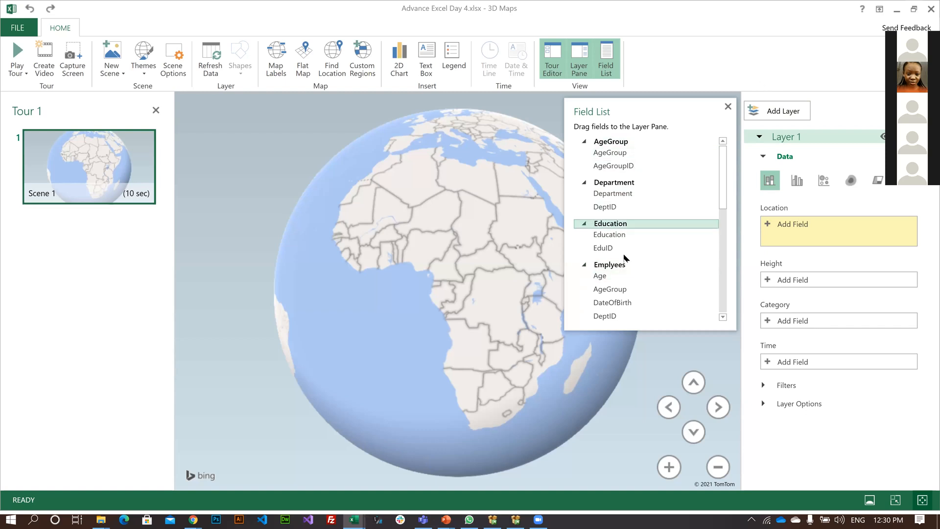
{"action": "scroll", "coordinate": [626, 260], "scroll_direction": "down", "scroll_amount": 2}
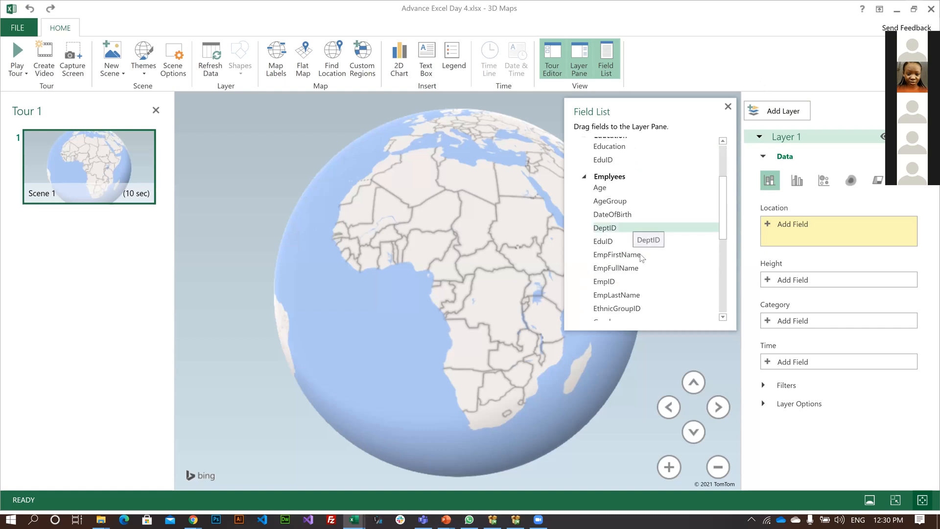
{"action": "scroll", "coordinate": [716, 157], "scroll_direction": "down", "scroll_amount": 3}
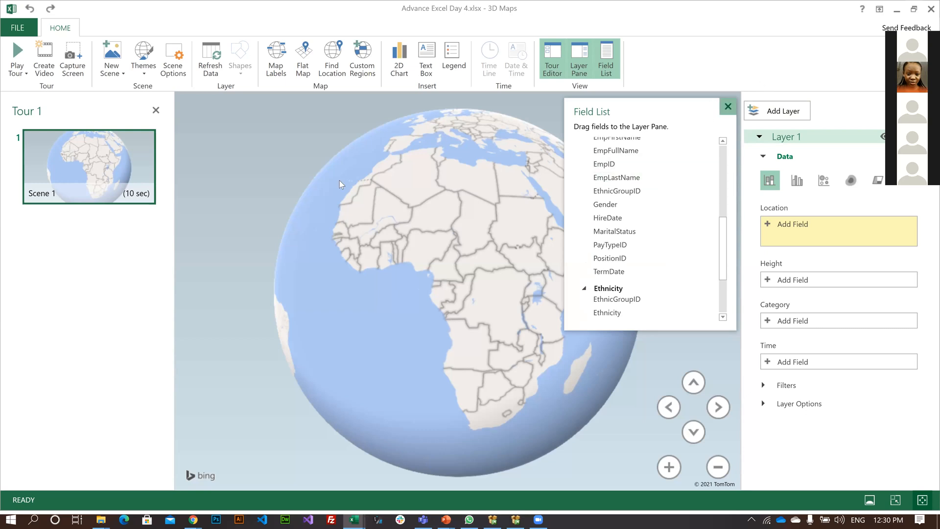
{"action": "left_click", "coordinate": [606, 59]}
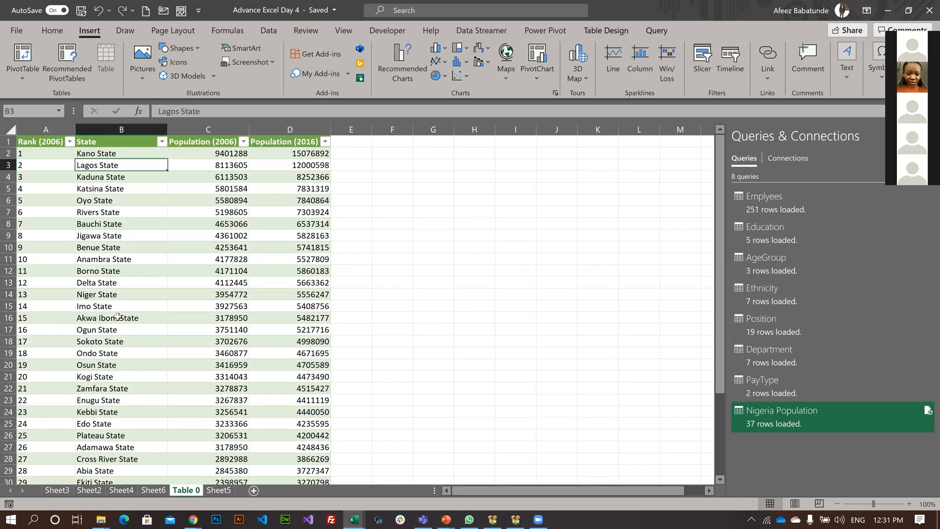
Insert a blank column between State and Population (2006) in the table on the Table 0 sheet.
{"action": "left_click", "coordinate": [99, 134]}
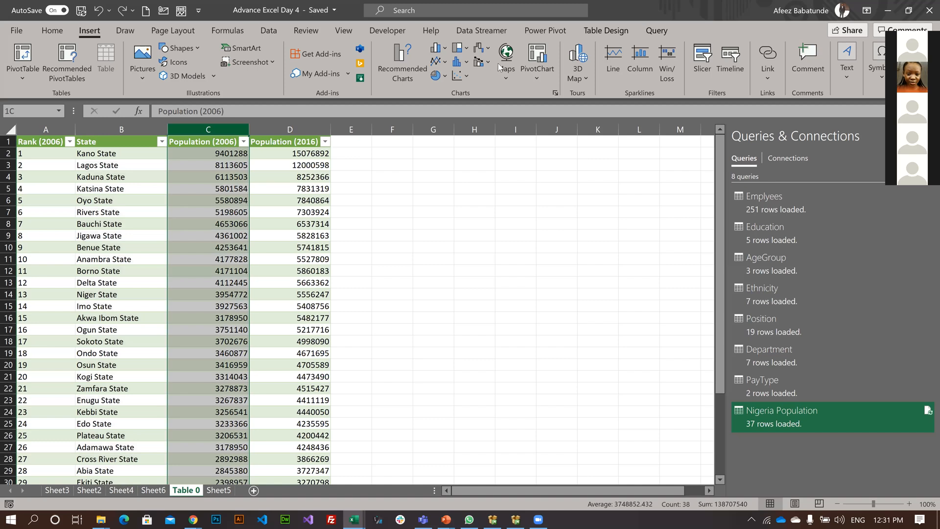
{"action": "right_click", "coordinate": [198, 134]}
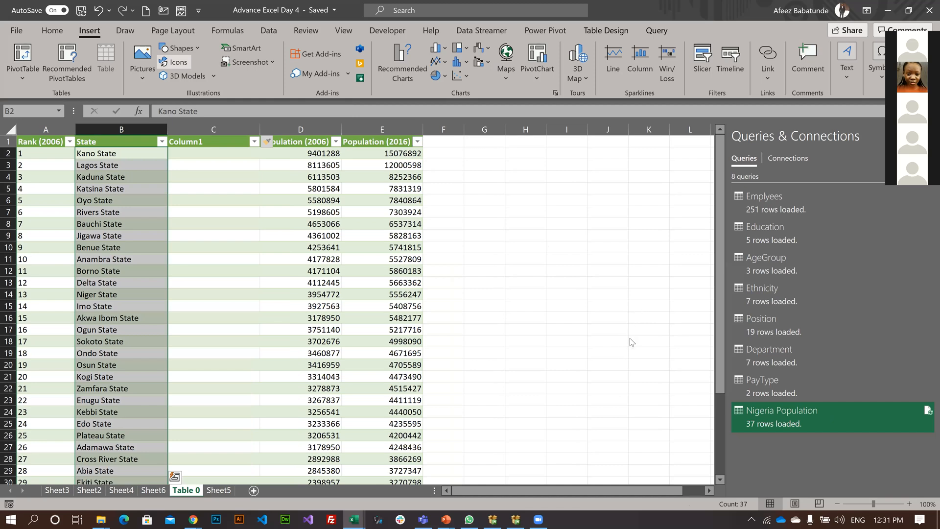
{"action": "key", "text": "alt+a"}
{"action": "key", "text": "e"}
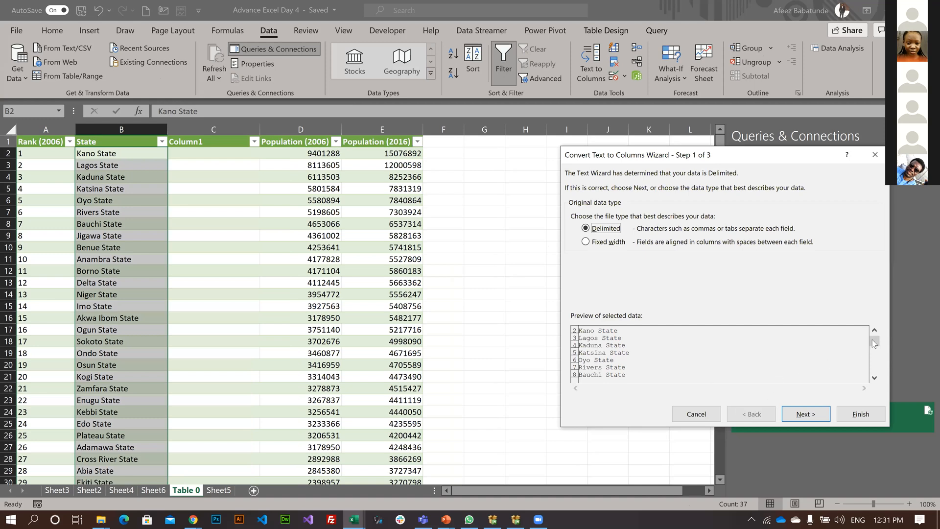
{"action": "key", "text": "alt+w"}
{"action": "key", "text": "Return"}
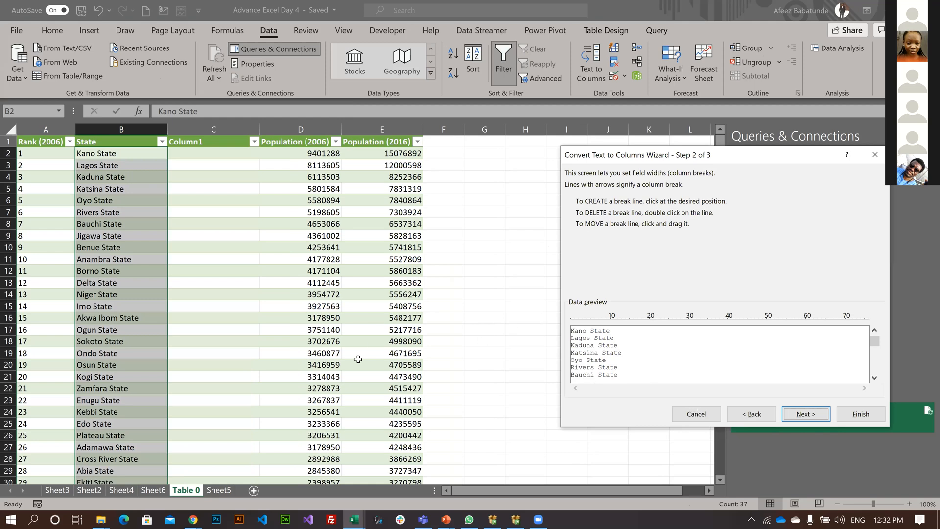
{"action": "key", "text": "Escape"}
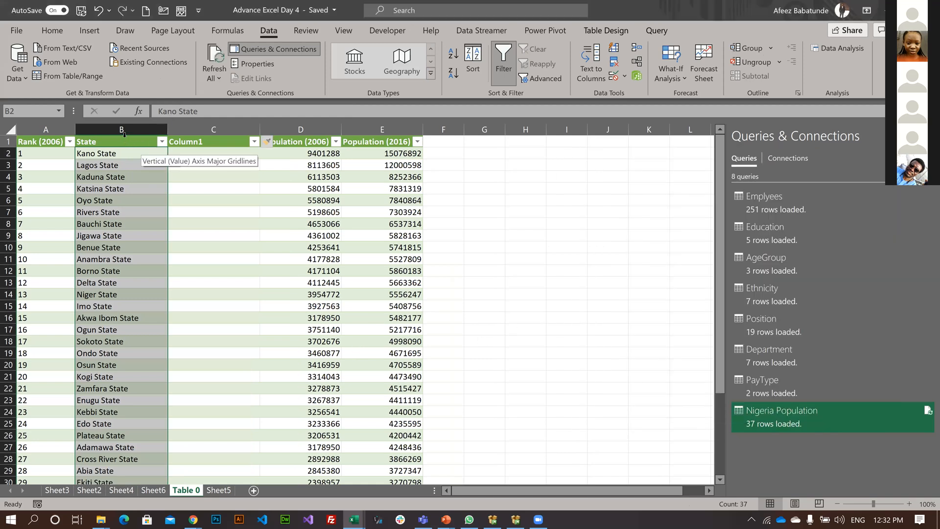
Try to split the State column with Text to Columns, using Tab and Space delimiters, and decline to replace the existing data.
{"action": "left_click", "coordinate": [124, 135]}
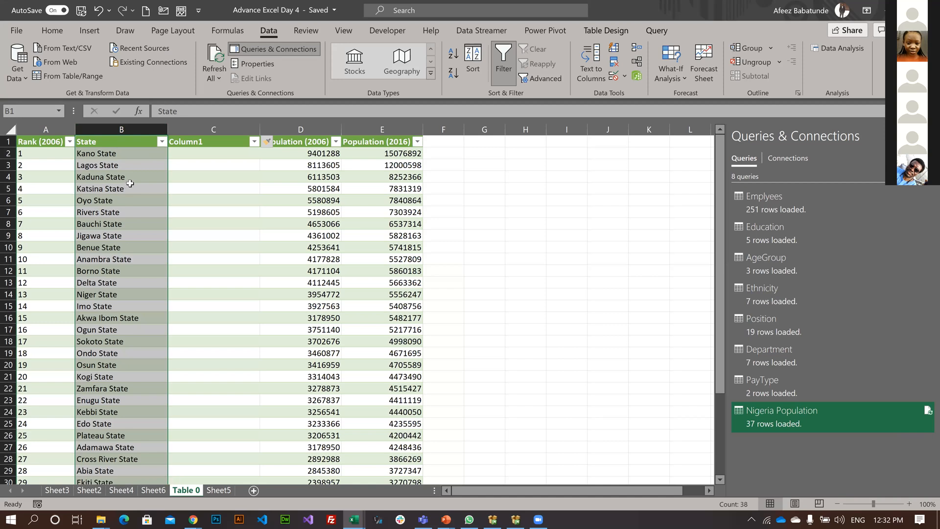
{"action": "left_click", "coordinate": [143, 153]}
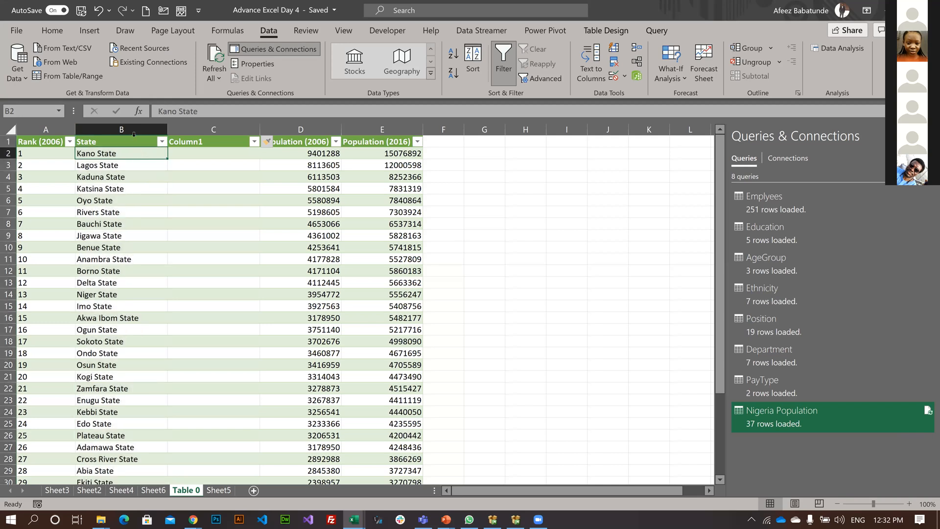
{"action": "left_click", "coordinate": [134, 136]}
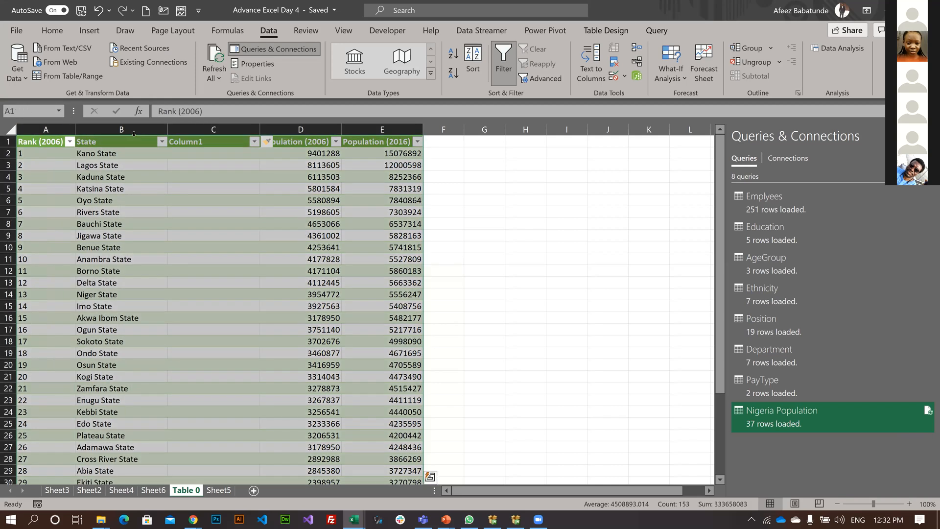
{"action": "left_click", "coordinate": [133, 133]}
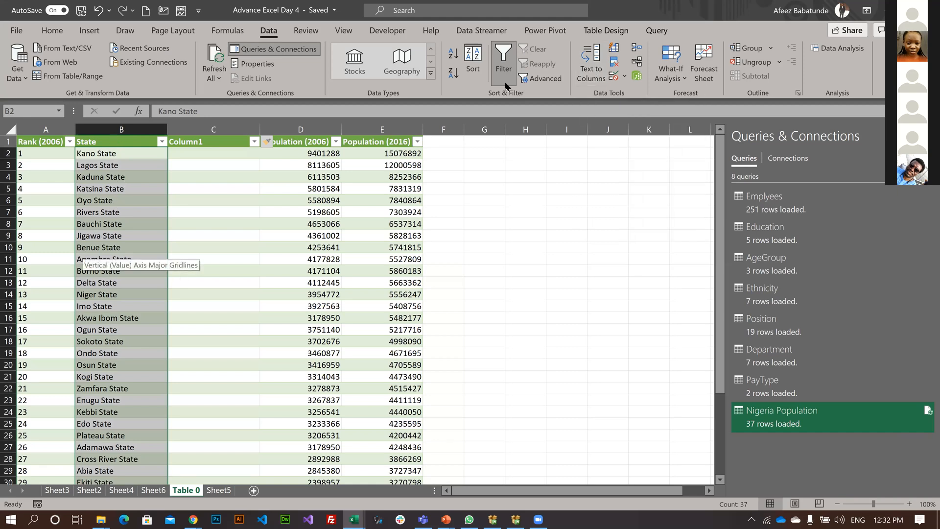
{"action": "left_click", "coordinate": [589, 68]}
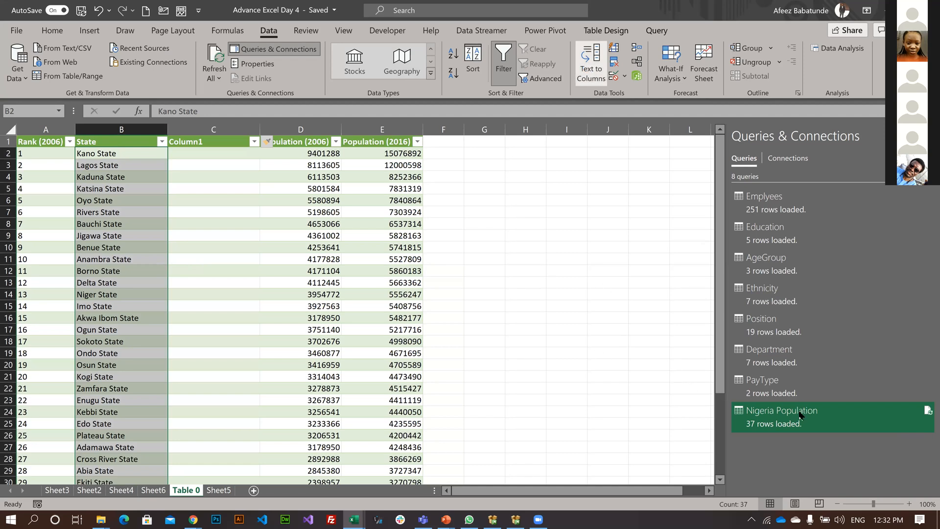
{"action": "key", "text": "Return"}
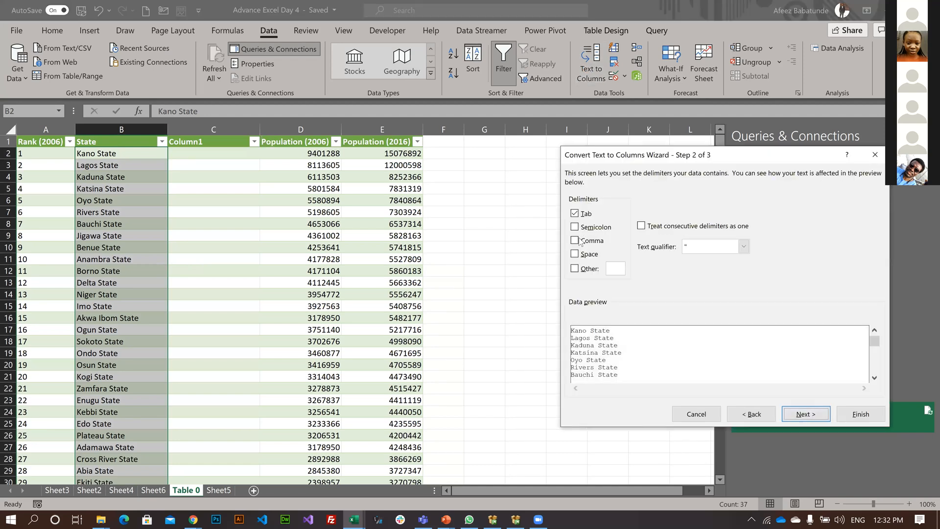
{"action": "left_click", "coordinate": [575, 253]}
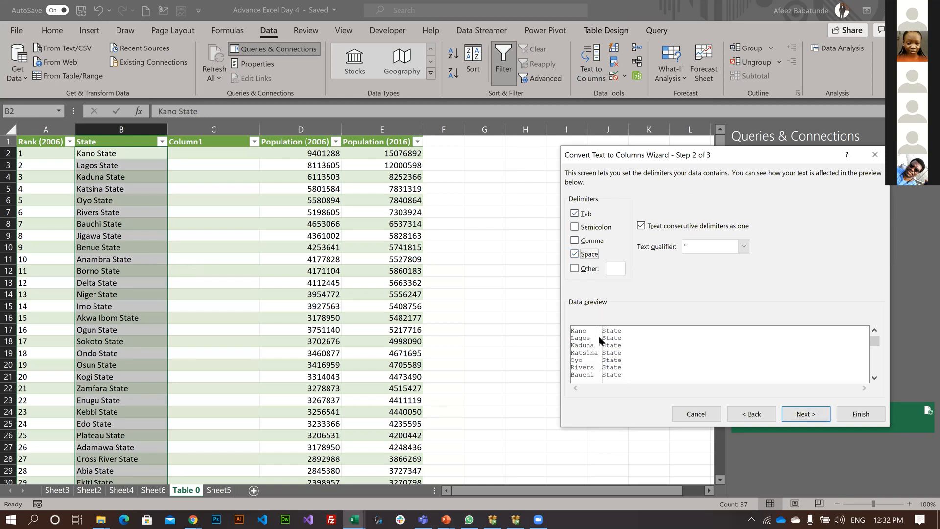
{"action": "left_click", "coordinate": [805, 415]}
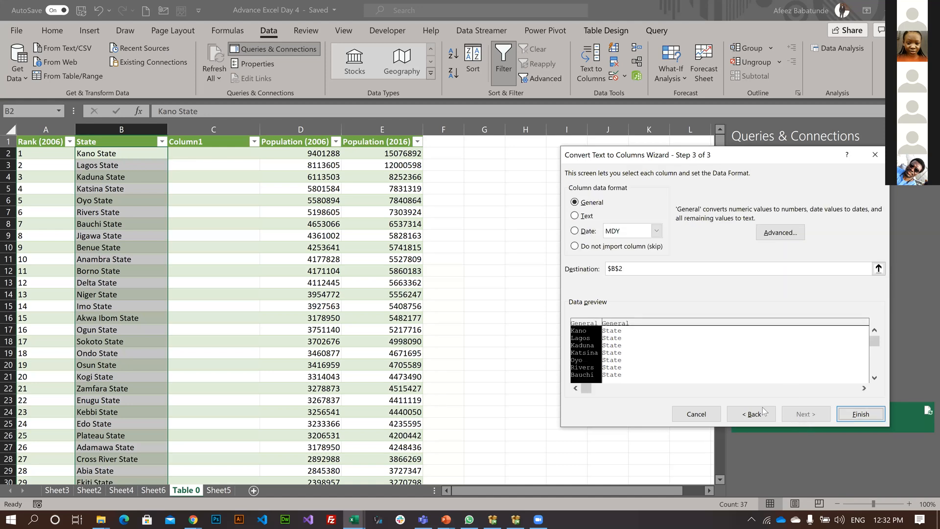
{"action": "left_click", "coordinate": [864, 411]}
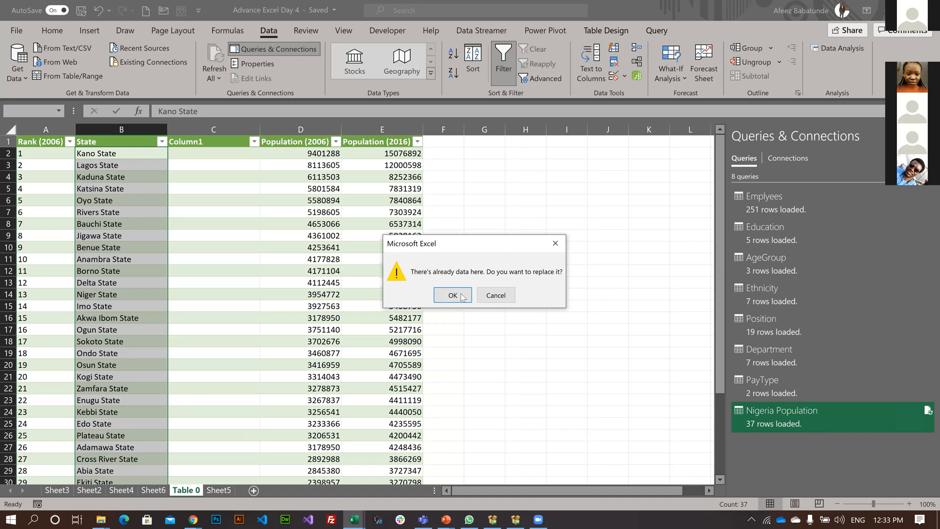
{"action": "left_click", "coordinate": [495, 295]}
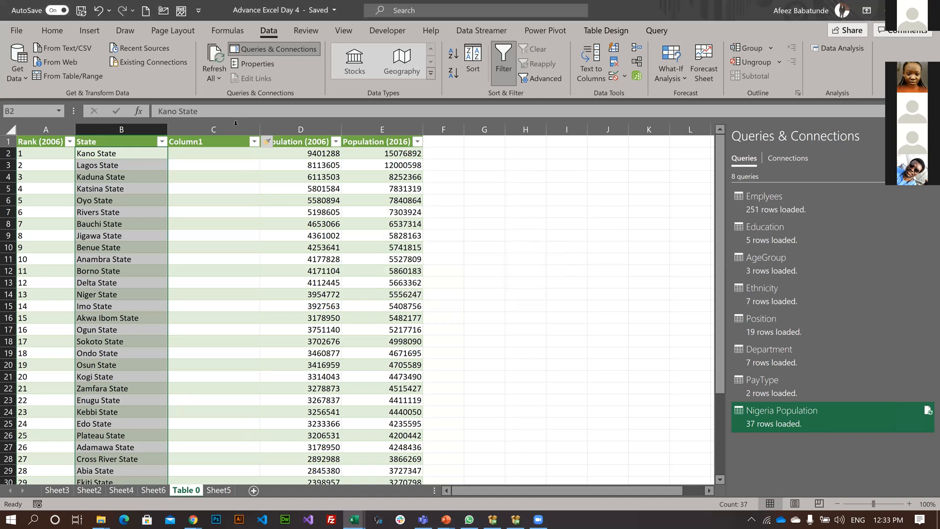
Insert a second blank column after State, and check the state names down to the last row for multi-word entries.
{"action": "left_click", "coordinate": [235, 122]}
{"action": "right_click", "coordinate": [236, 123]}
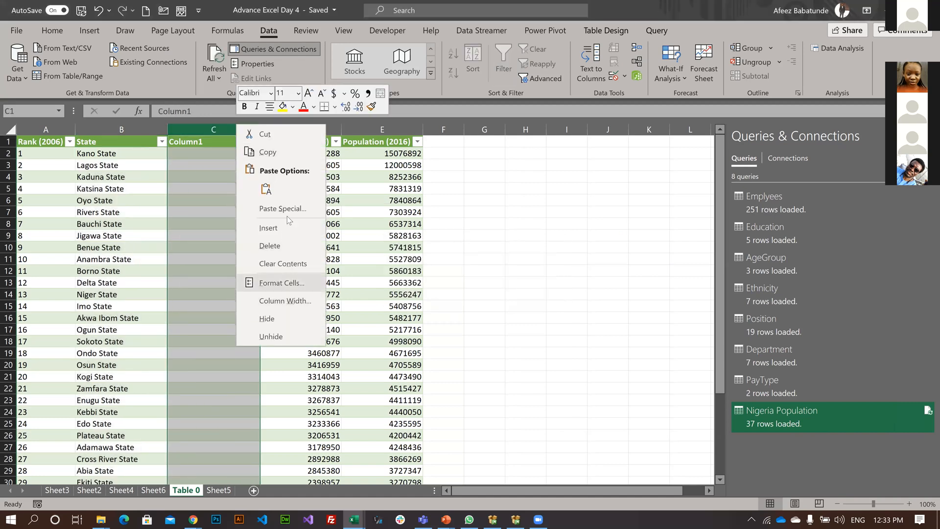
{"action": "left_click", "coordinate": [279, 227]}
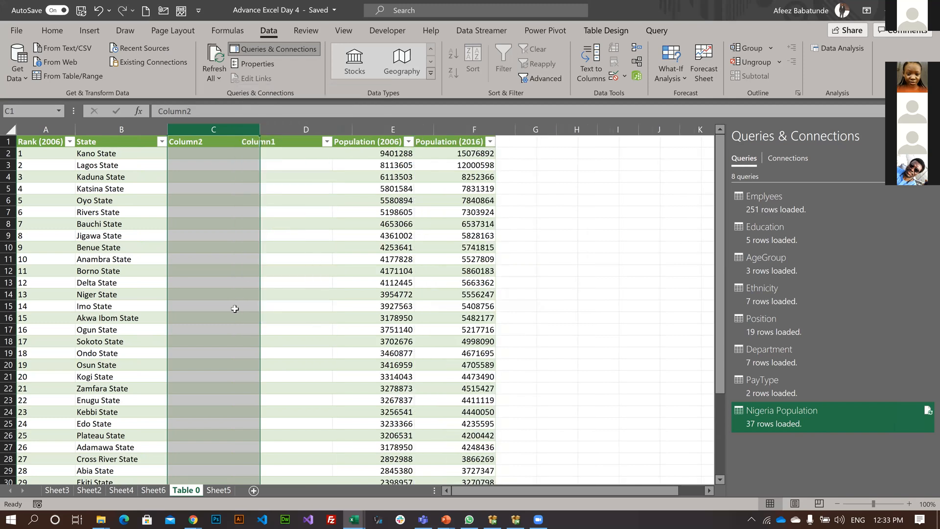
{"action": "scroll", "coordinate": [150, 394], "scroll_direction": "down", "scroll_amount": 2}
{"action": "scroll", "coordinate": [147, 300], "scroll_direction": "down", "scroll_amount": 2}
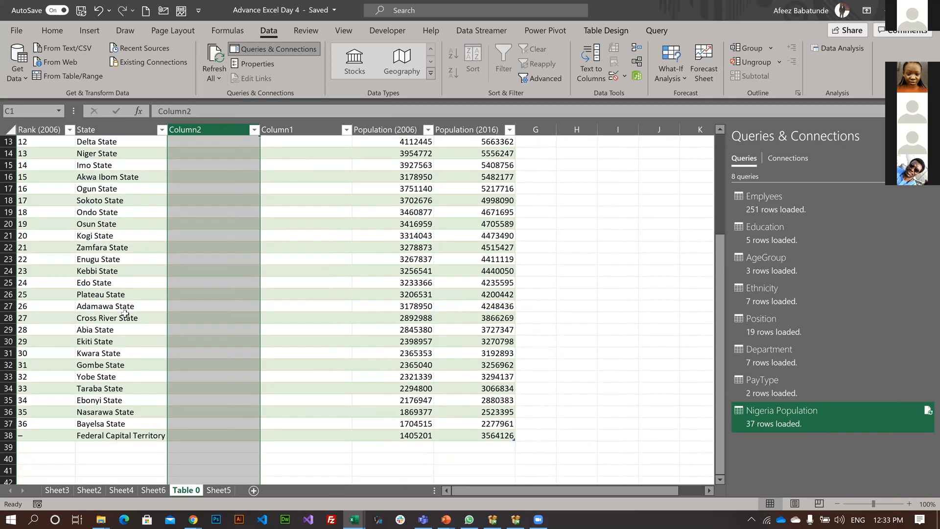
{"action": "scroll", "coordinate": [125, 314], "scroll_direction": "down", "scroll_amount": 4}
{"action": "scroll", "coordinate": [125, 314], "scroll_direction": "up", "scroll_amount": 4}
{"action": "scroll", "coordinate": [109, 142], "scroll_direction": "up", "scroll_amount": 1}
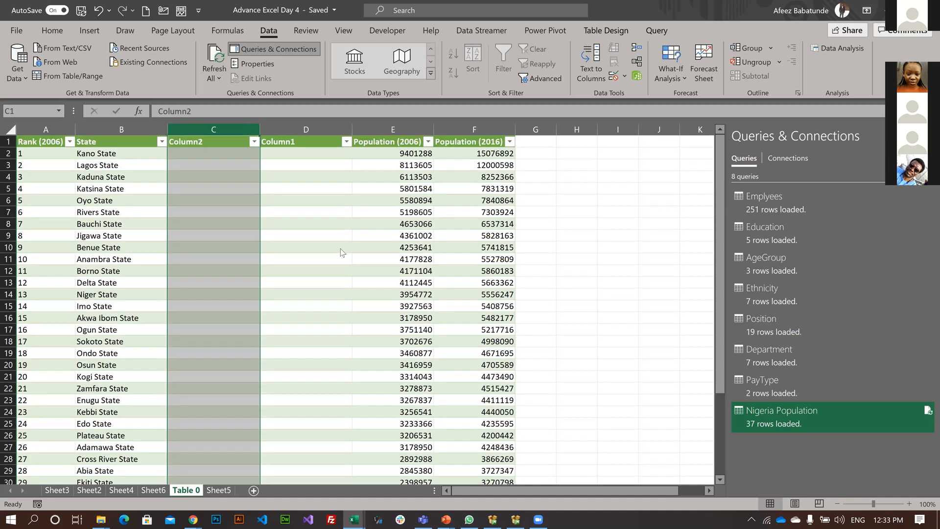
Split the delimited State names at the spaces with Text to Columns, using General format and destination $B$2.
{"action": "left_click", "coordinate": [591, 64]}
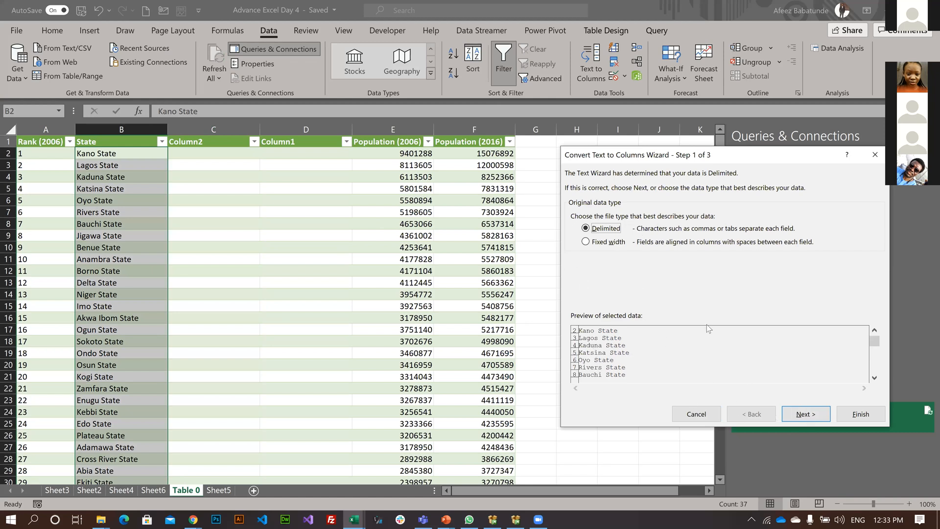
{"action": "left_click", "coordinate": [810, 420]}
{"action": "left_click", "coordinate": [809, 419]}
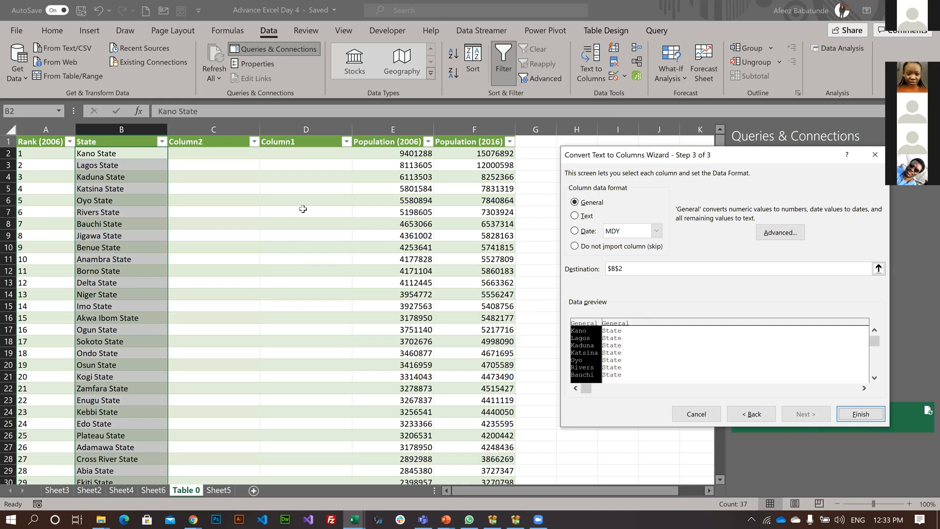
{"action": "key", "text": "Return"}
{"action": "scroll", "coordinate": [195, 130], "scroll_direction": "down", "scroll_amount": 3}
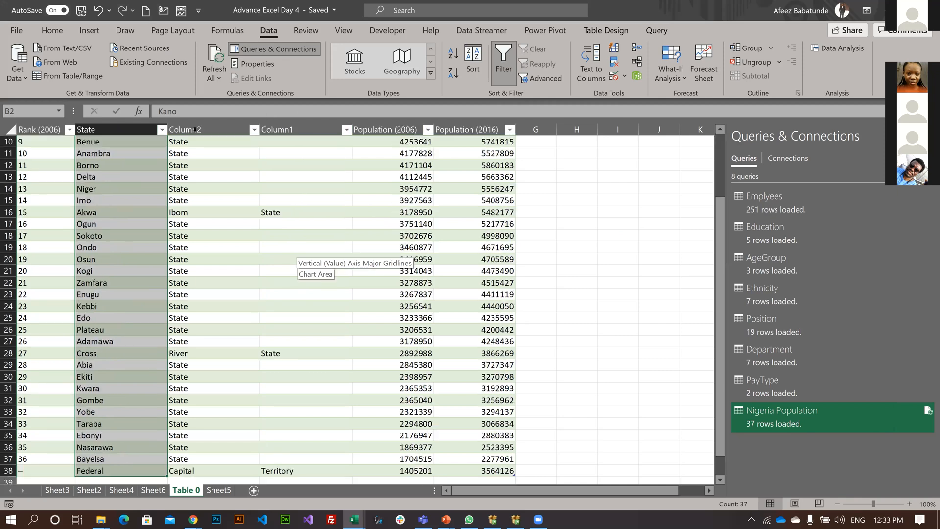
{"action": "scroll", "coordinate": [198, 124], "scroll_direction": "up", "scroll_amount": 3}
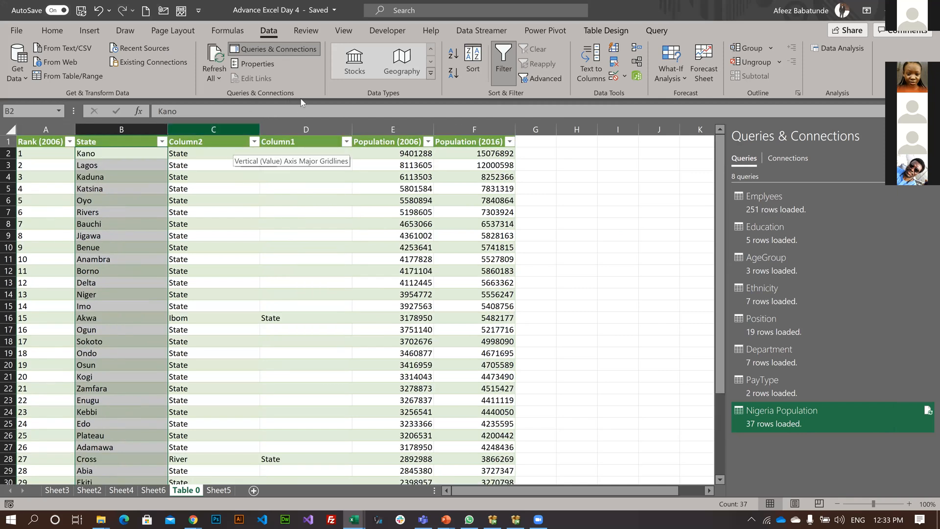
Delete Column2 and Column1, which hold the split-off words, from the population table.
{"action": "left_click_drag", "start_coordinate": [214, 129], "coordinate": [307, 129]}
{"action": "right_click", "coordinate": [297, 356]}
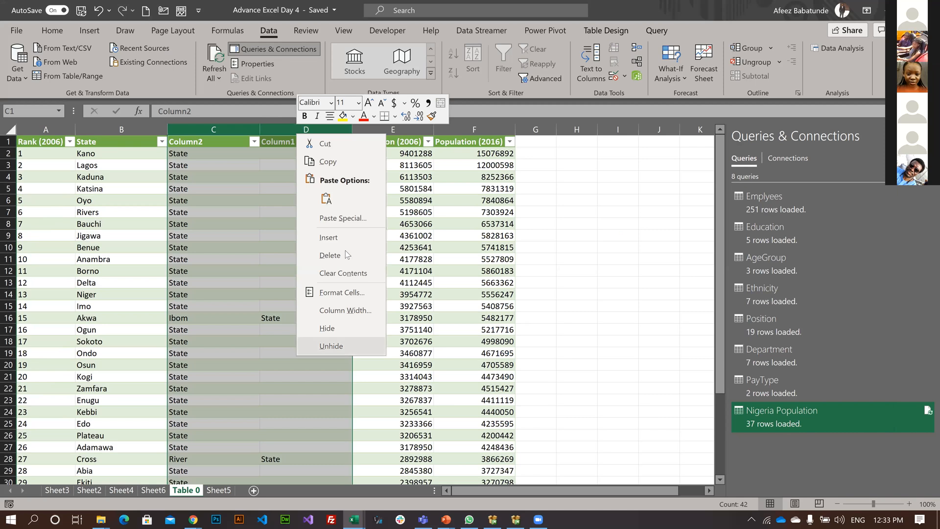
{"action": "key", "text": "Return"}
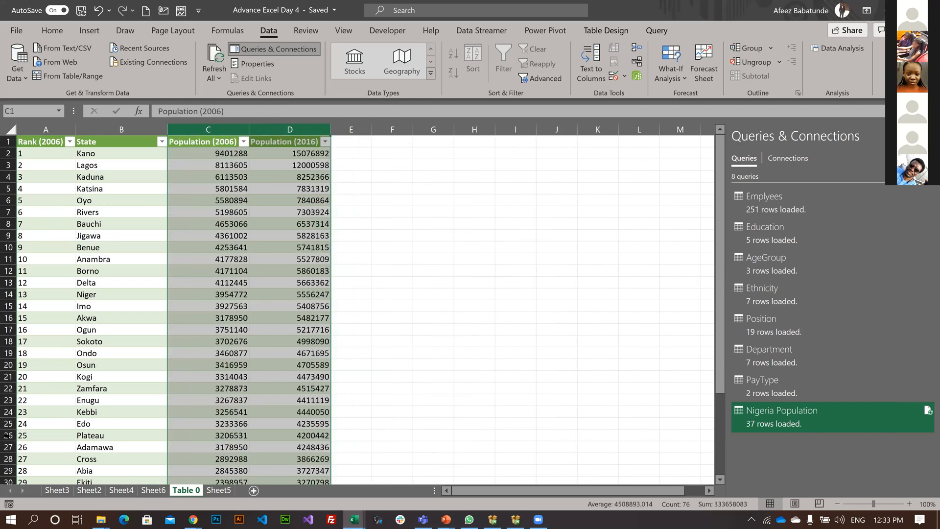
{"action": "scroll", "coordinate": [56, 341], "scroll_direction": "down", "scroll_amount": 4}
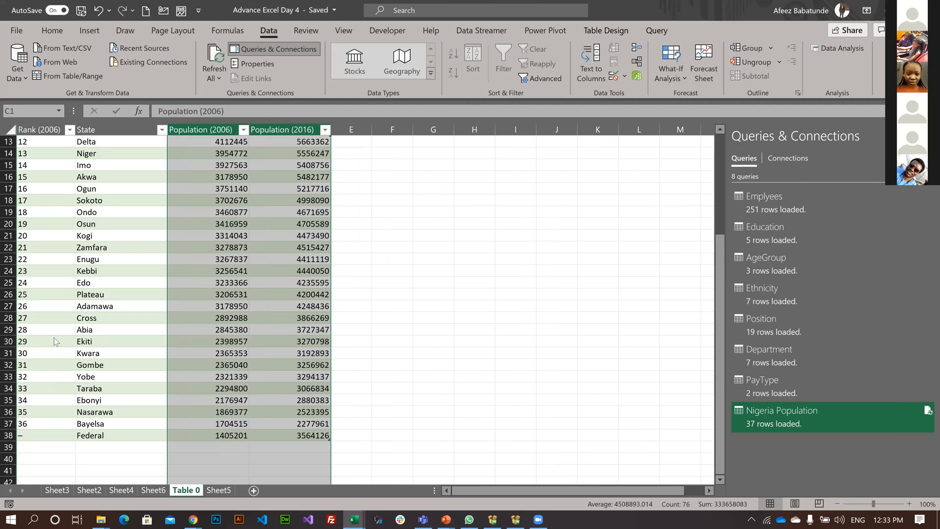
Delete the Federal row at the end of the Nigeria population table.
{"action": "right_click", "coordinate": [9, 435]}
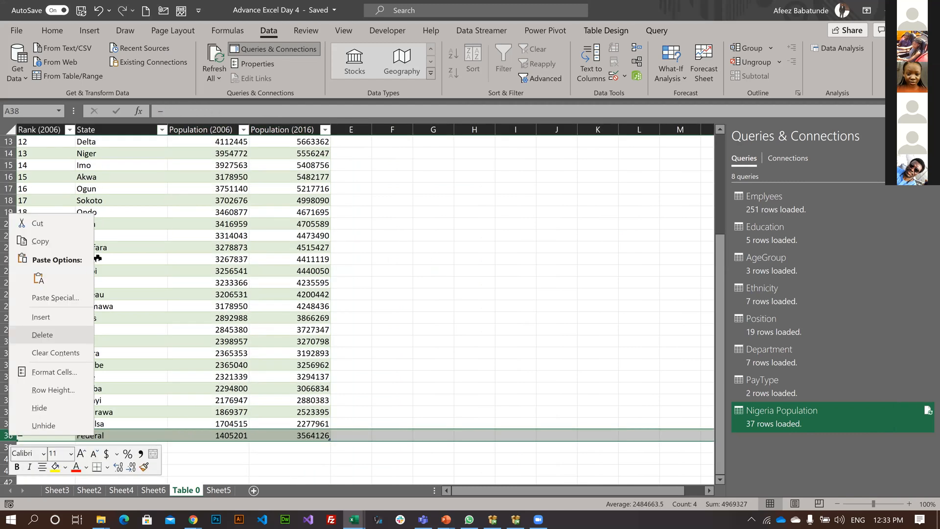
{"action": "scroll", "coordinate": [86, 190], "scroll_direction": "up", "scroll_amount": 4}
{"action": "left_click", "coordinate": [85, 191]}
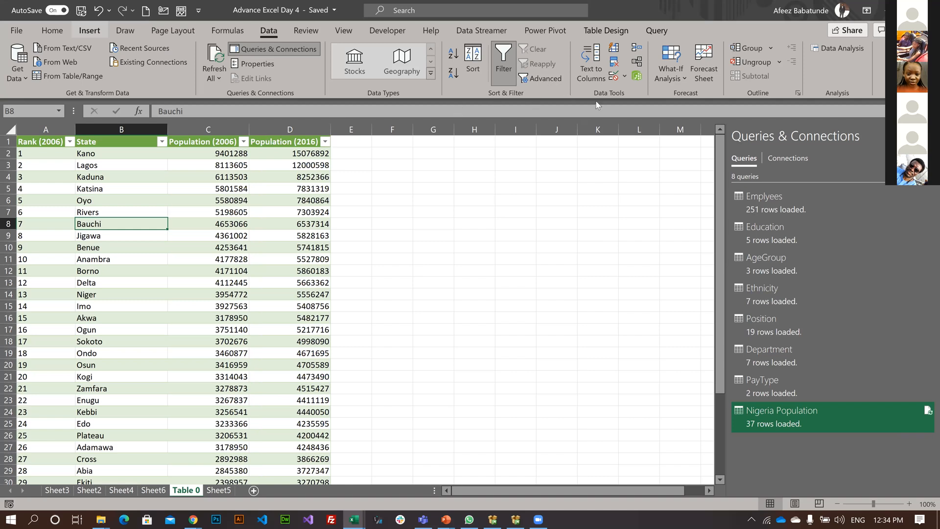
Complete the shortened state name Akwa in cell B16 as "Akwa Ibom".
{"action": "left_click", "coordinate": [90, 30]}
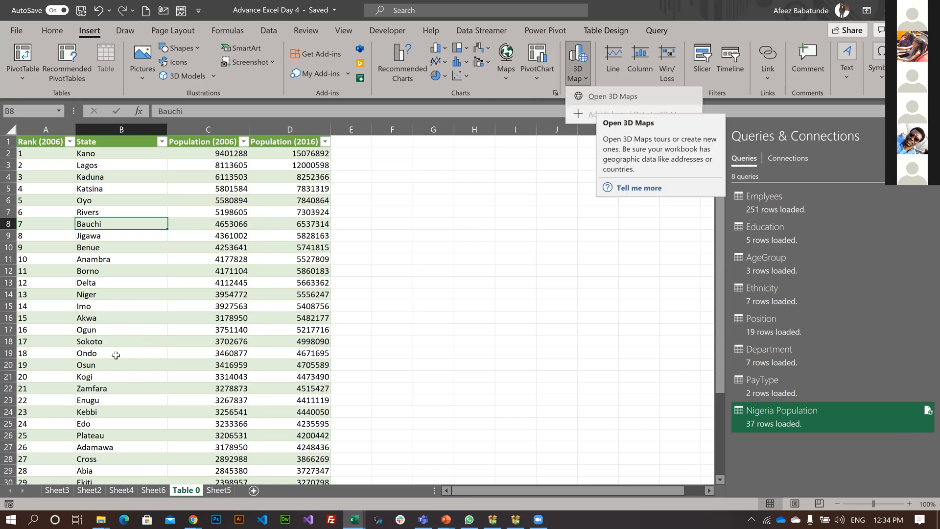
{"action": "scroll", "coordinate": [116, 353], "scroll_direction": "down", "scroll_amount": 3}
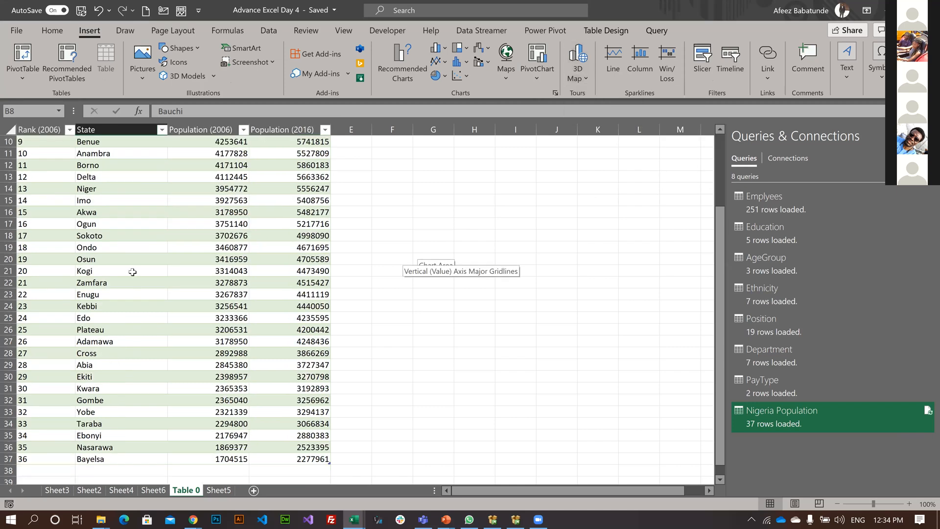
{"action": "left_click", "coordinate": [117, 353]}
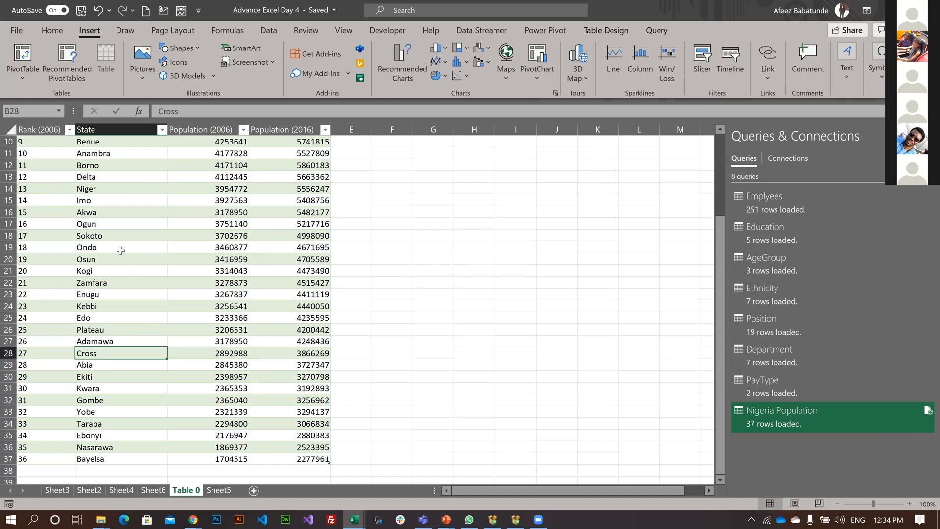
{"action": "scroll", "coordinate": [191, 111], "scroll_direction": "up", "scroll_amount": 1}
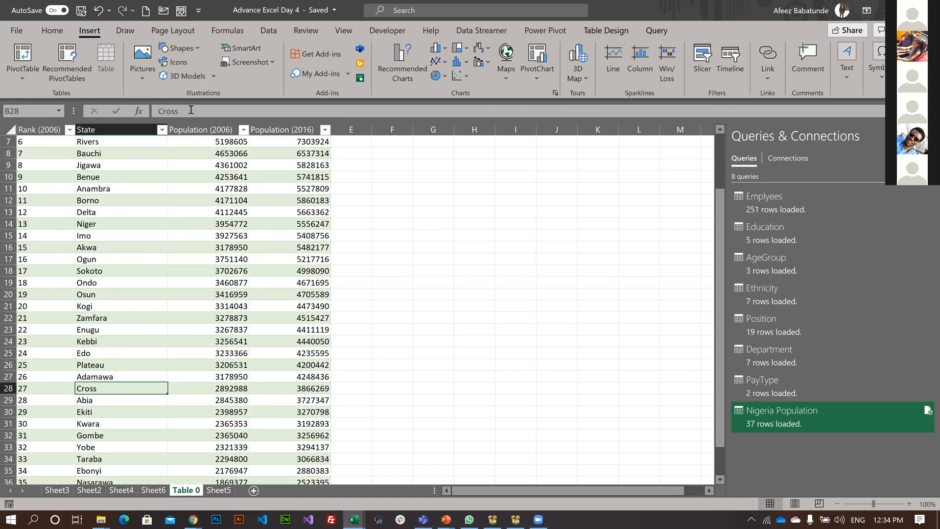
{"action": "left_click", "coordinate": [118, 247]}
{"action": "left_click", "coordinate": [191, 110]}
{"action": "type", "text": "Ibom"}
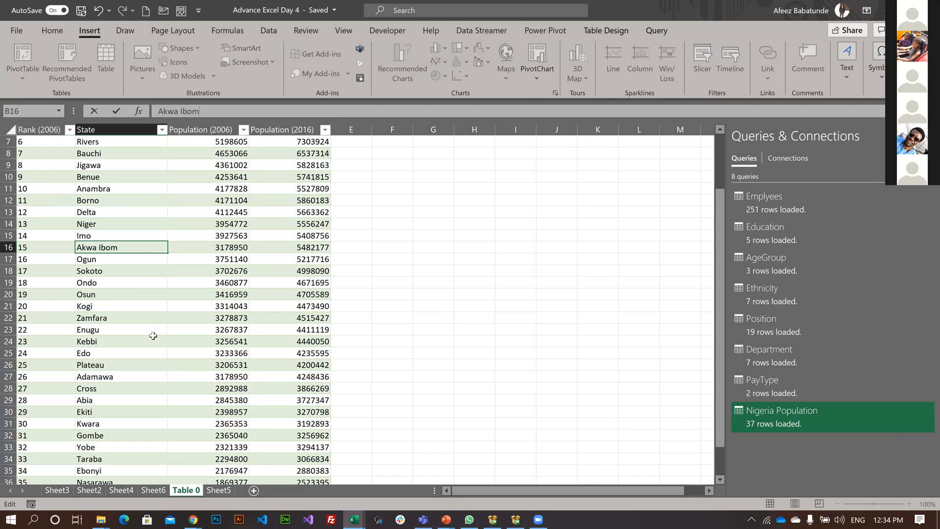
Complete the shortened state name Cross in cell B28 as "Cross River".
{"action": "scroll", "coordinate": [152, 336], "scroll_direction": "down", "scroll_amount": 2}
{"action": "scroll", "coordinate": [145, 282], "scroll_direction": "down", "scroll_amount": 1}
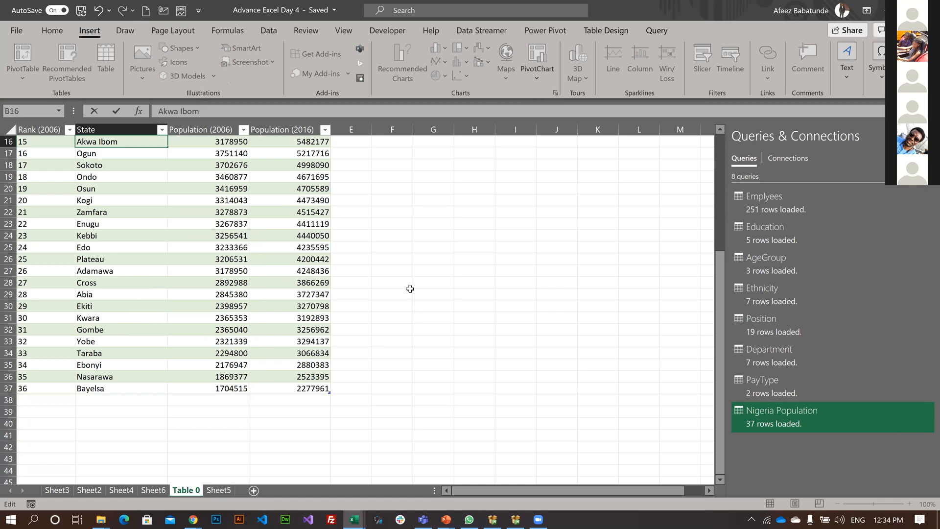
{"action": "left_click", "coordinate": [133, 283]}
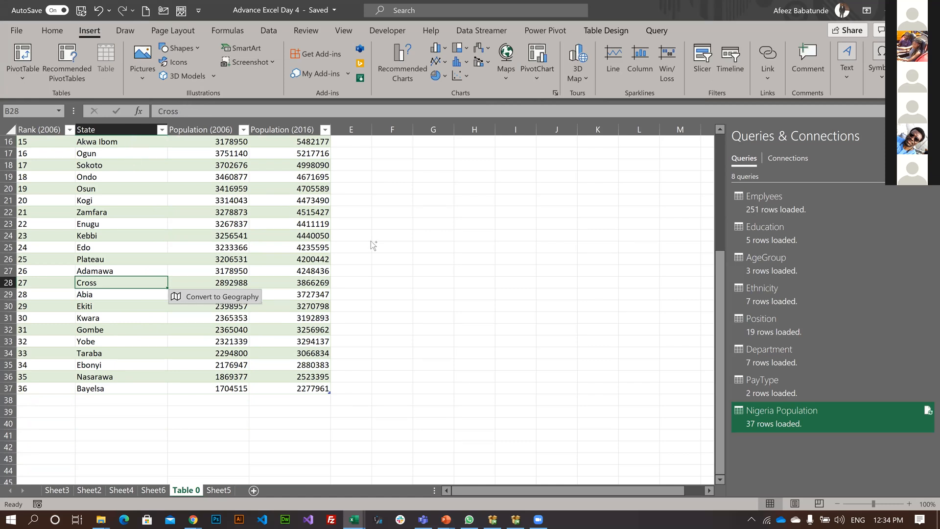
{"action": "left_click", "coordinate": [391, 294]}
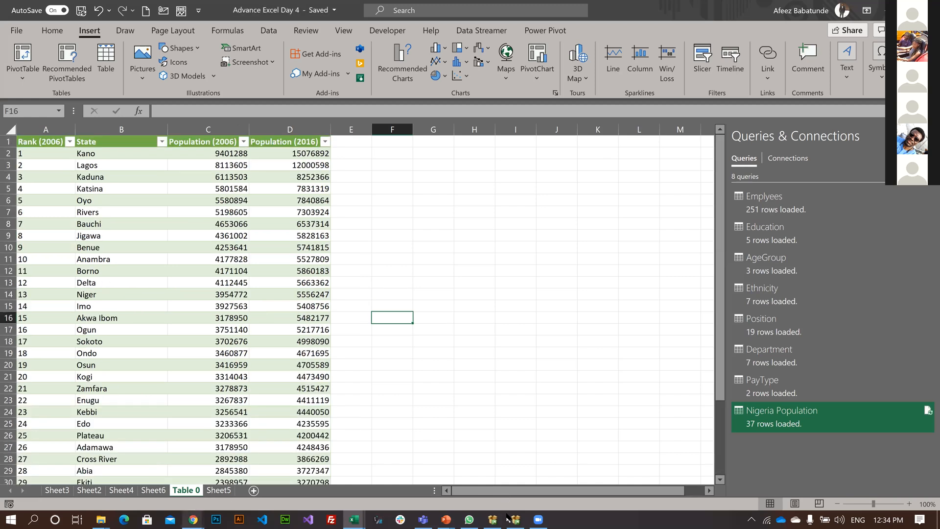
{"action": "left_click", "coordinate": [194, 520]}
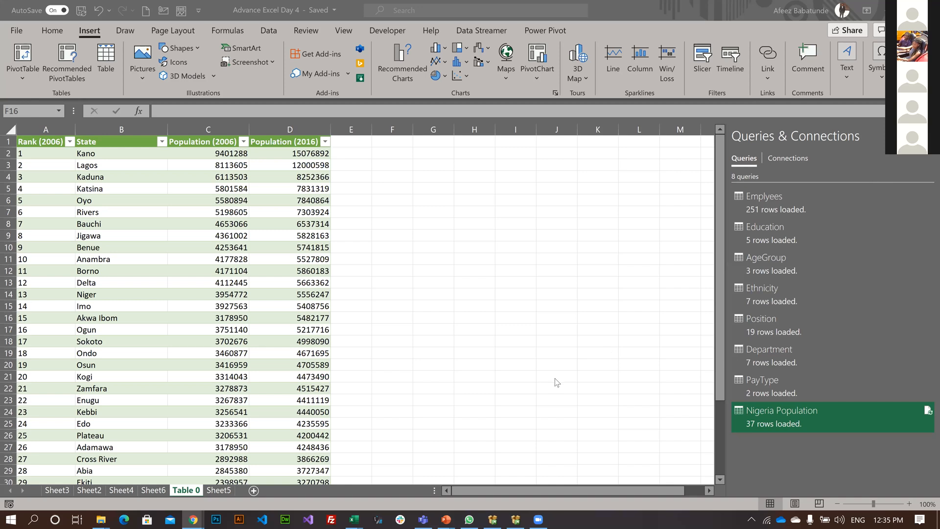
{"action": "left_click", "coordinate": [644, 257]}
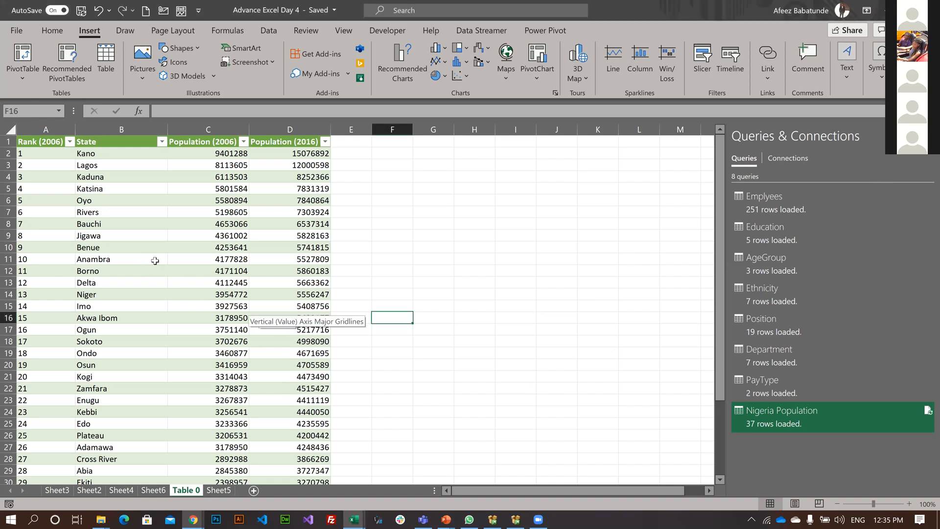
Open 3D Maps with a new tour from the Nigeria population table.
{"action": "left_click", "coordinate": [152, 260]}
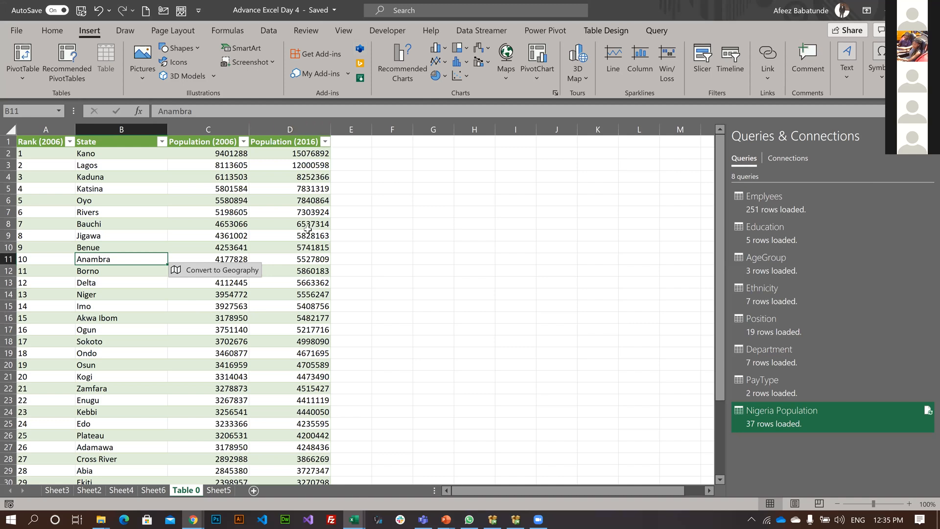
{"action": "left_click", "coordinate": [577, 62]}
{"action": "left_click", "coordinate": [614, 96]}
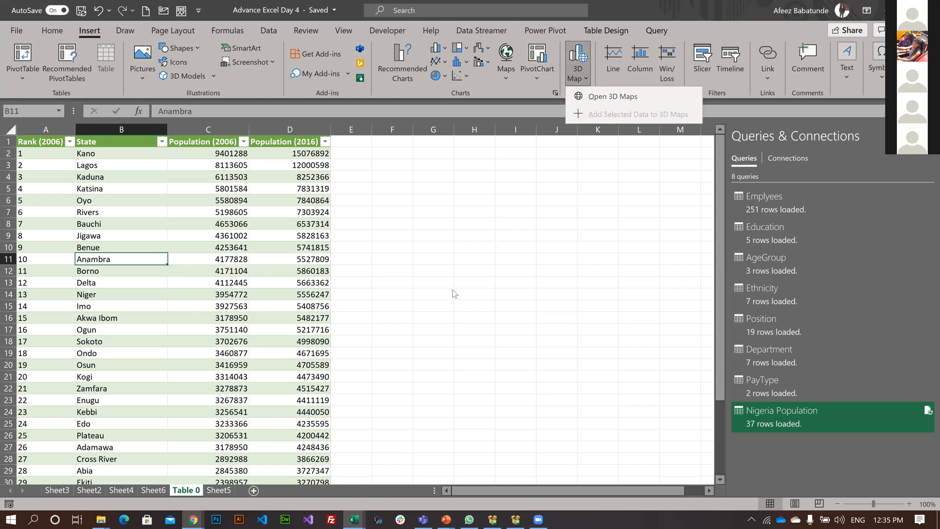
{"action": "left_click", "coordinate": [440, 172]}
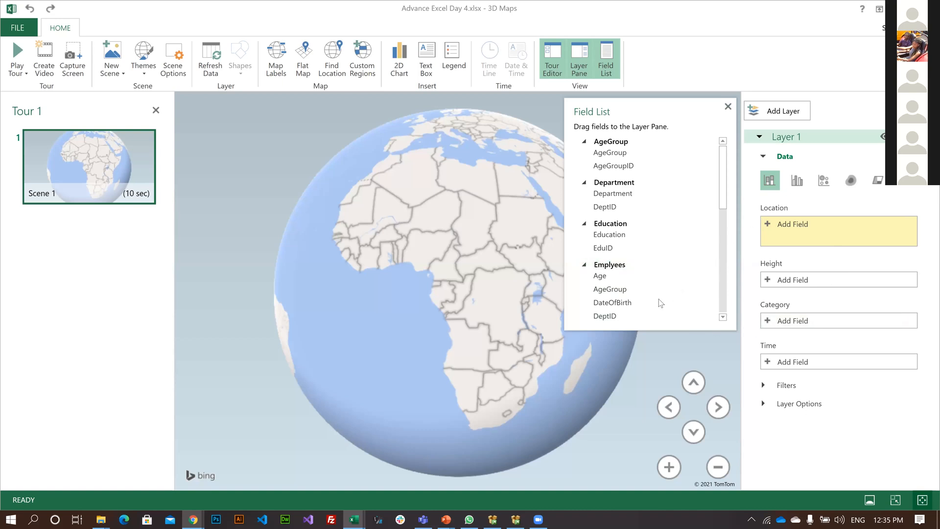
Examine the available fields and Layer 1's data settings, and close the Field List.
{"action": "scroll", "coordinate": [708, 238], "scroll_direction": "down", "scroll_amount": 6}
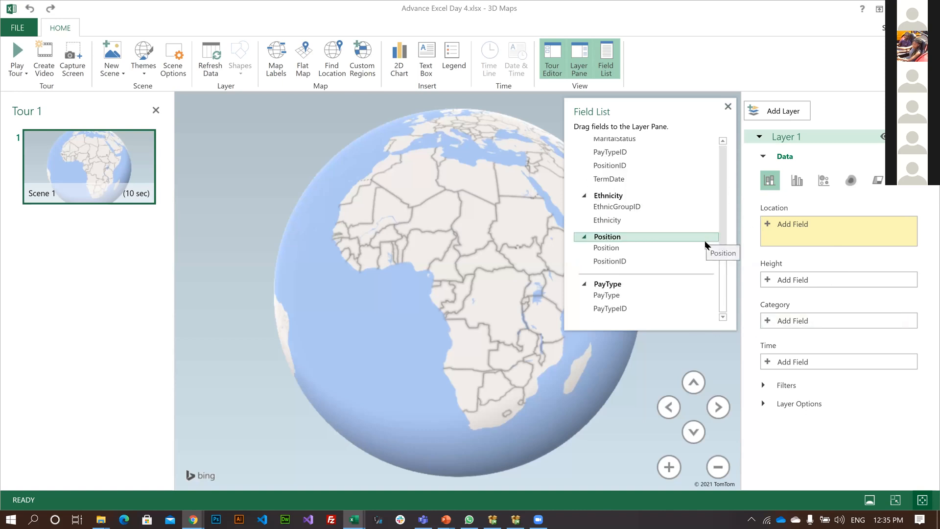
{"action": "scroll", "coordinate": [701, 240], "scroll_direction": "up", "scroll_amount": 6}
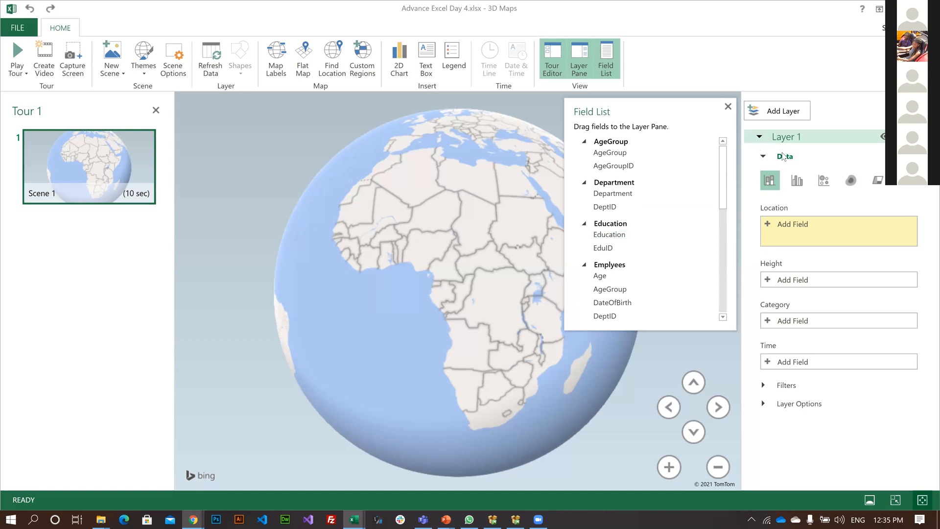
{"action": "left_click", "coordinate": [765, 157]}
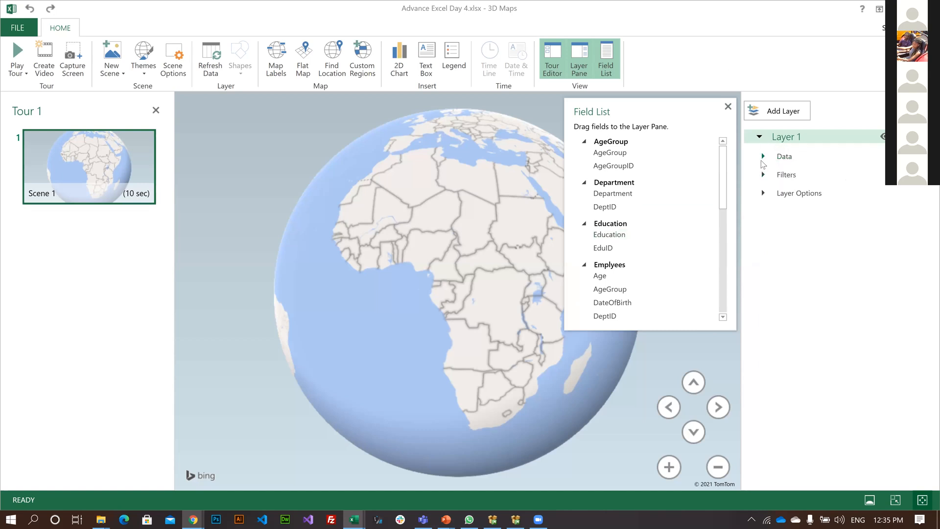
{"action": "left_click", "coordinate": [763, 158]}
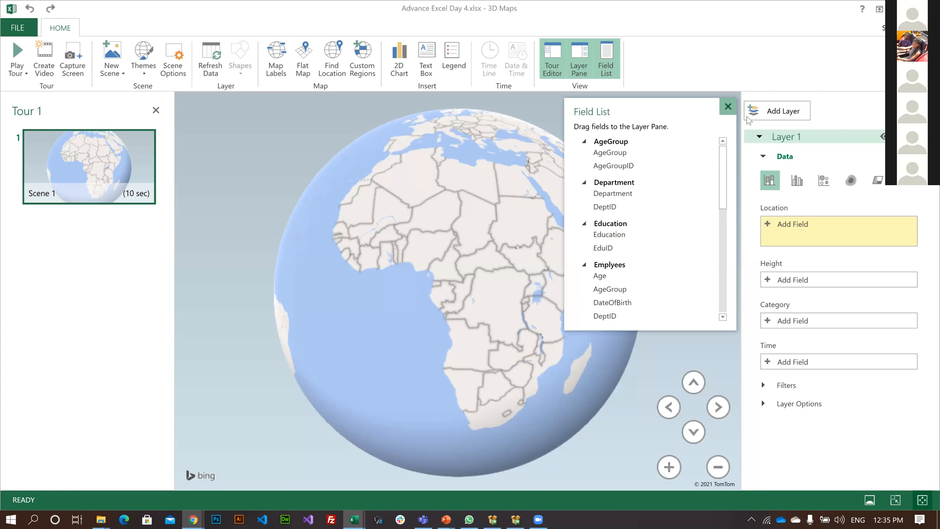
{"action": "left_click", "coordinate": [729, 106]}
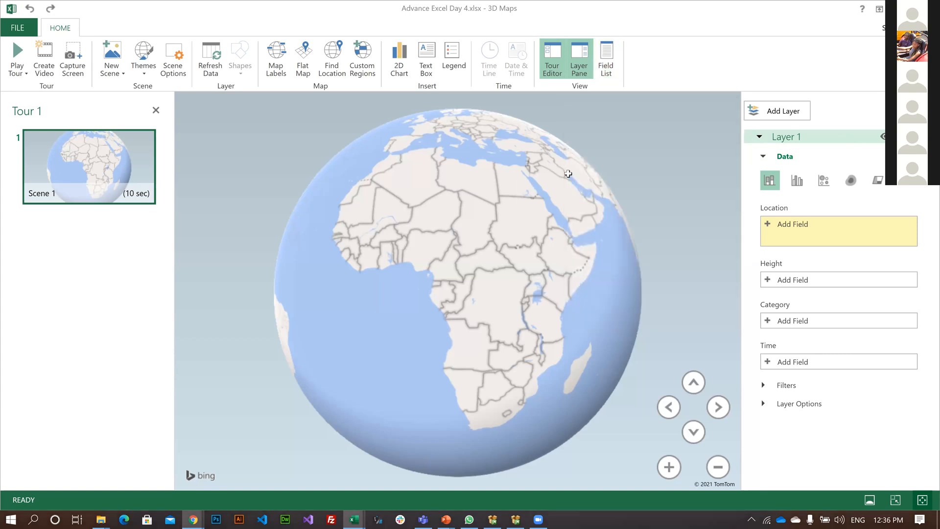
Switch back to the worksheet, convert the state names to the Geography data type, and decline the introductory guide.
{"action": "key", "text": "alt+Tab"}
{"action": "left_click", "coordinate": [121, 339]}
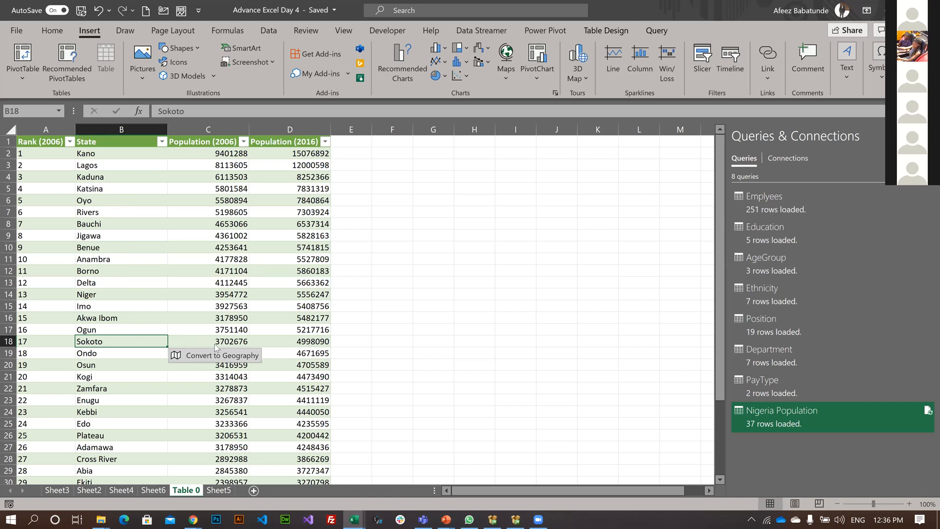
{"action": "key", "text": "Up"}
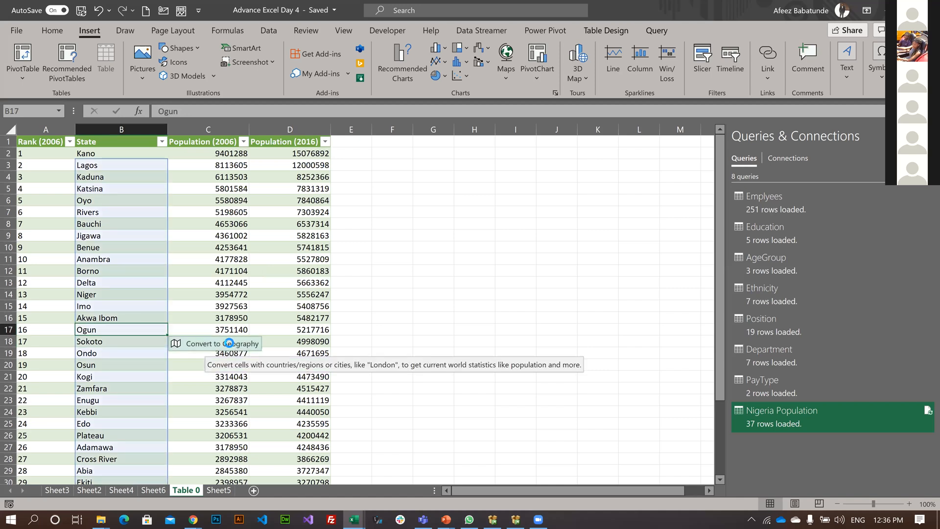
{"action": "left_click", "coordinate": [230, 342]}
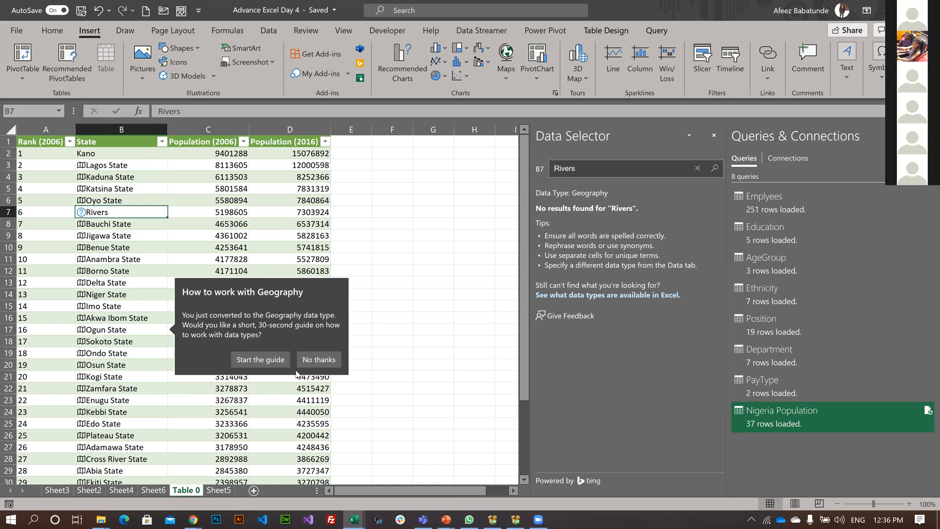
{"action": "left_click", "coordinate": [314, 362]}
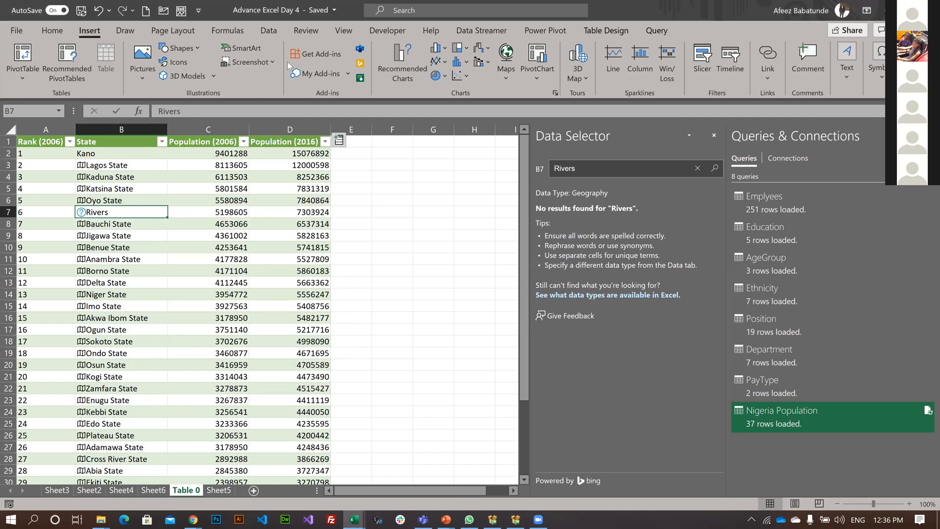
In a new 3D Maps tour with State as location, set Population (2016) as height and Rank (2006) as category.
{"action": "right_click", "coordinate": [127, 236]}
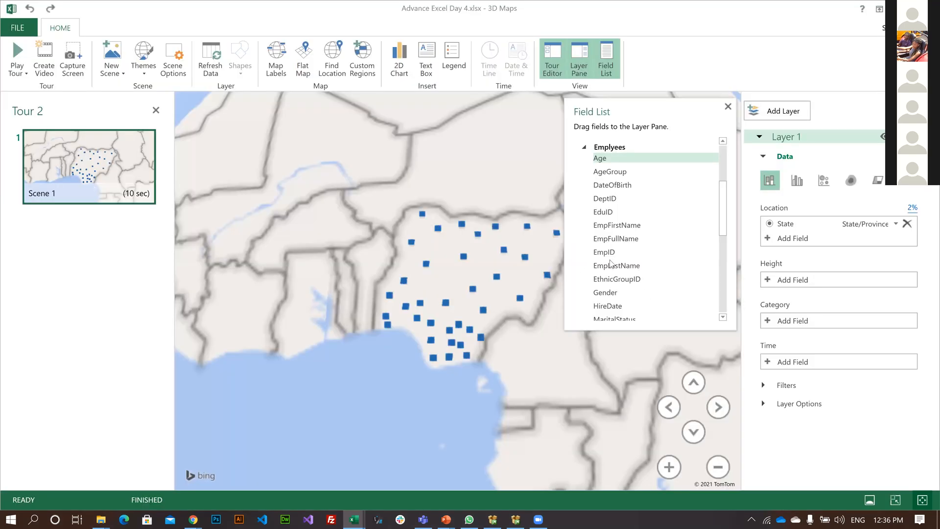
{"action": "scroll", "coordinate": [611, 265], "scroll_direction": "down", "scroll_amount": 3}
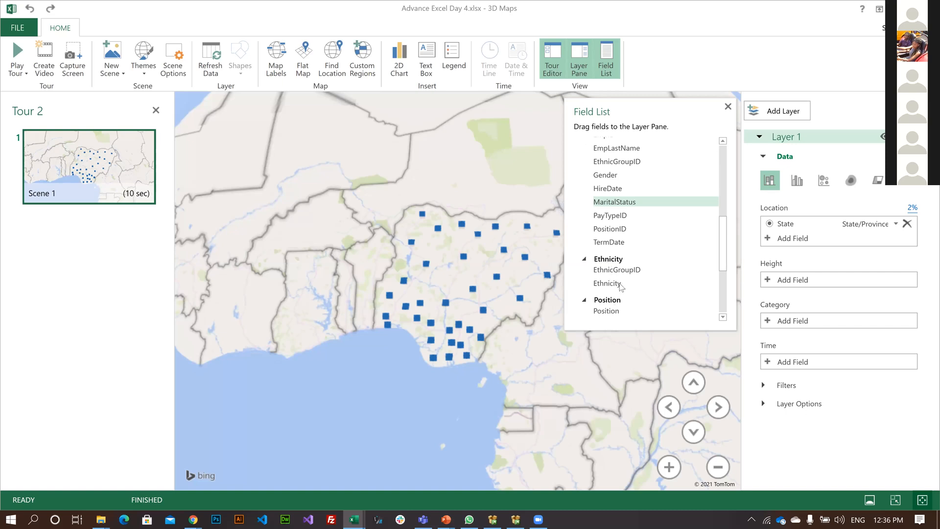
{"action": "scroll", "coordinate": [612, 274], "scroll_direction": "down", "scroll_amount": 3}
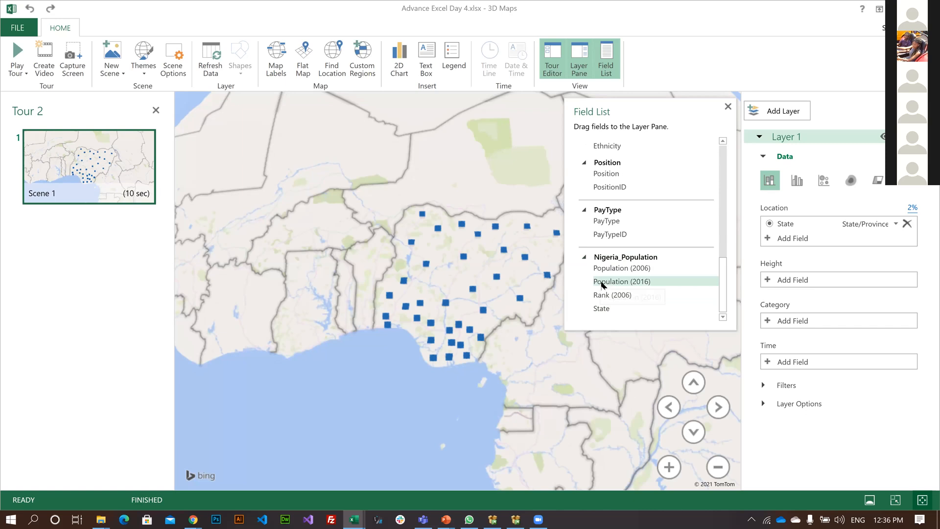
{"action": "left_click_drag", "start_coordinate": [603, 285], "coordinate": [792, 280]}
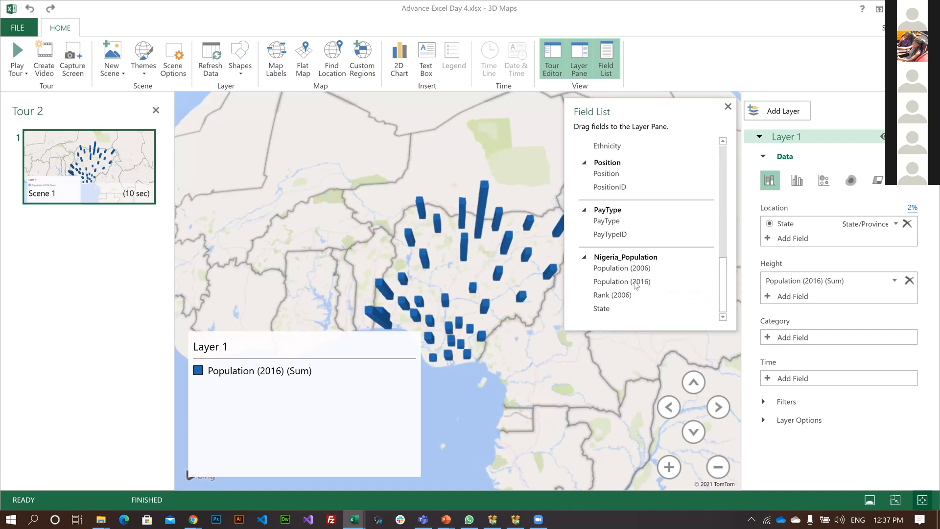
{"action": "left_click_drag", "start_coordinate": [636, 283], "coordinate": [824, 337]}
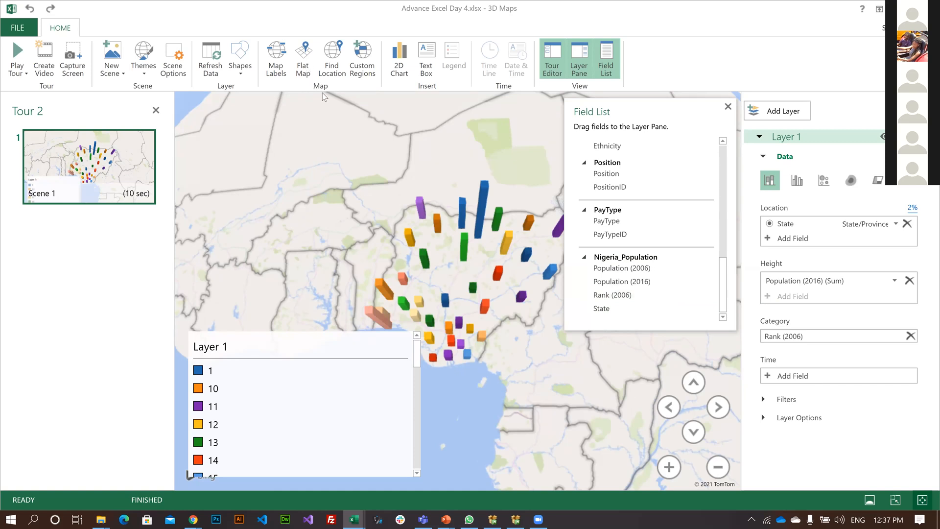
Show the population columns on a flat map and frame Nigeria's states in the scene.
{"action": "left_click", "coordinate": [303, 58]}
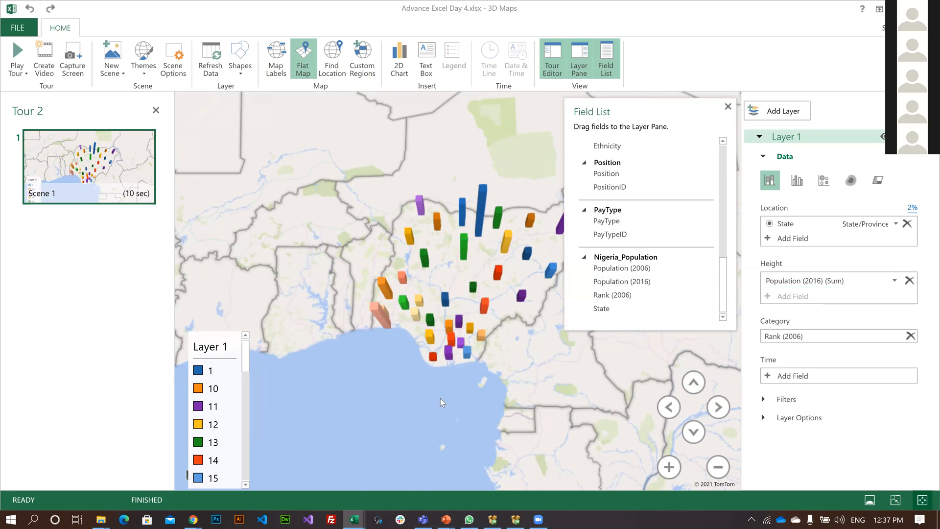
{"action": "scroll", "coordinate": [440, 398], "scroll_direction": "up", "scroll_amount": 5}
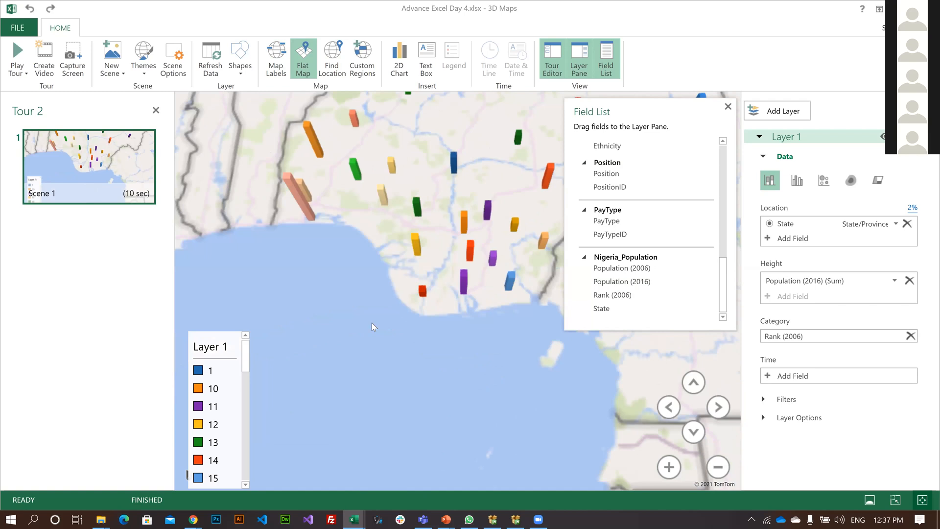
{"action": "left_click_drag", "start_coordinate": [339, 173], "coordinate": [316, 300]}
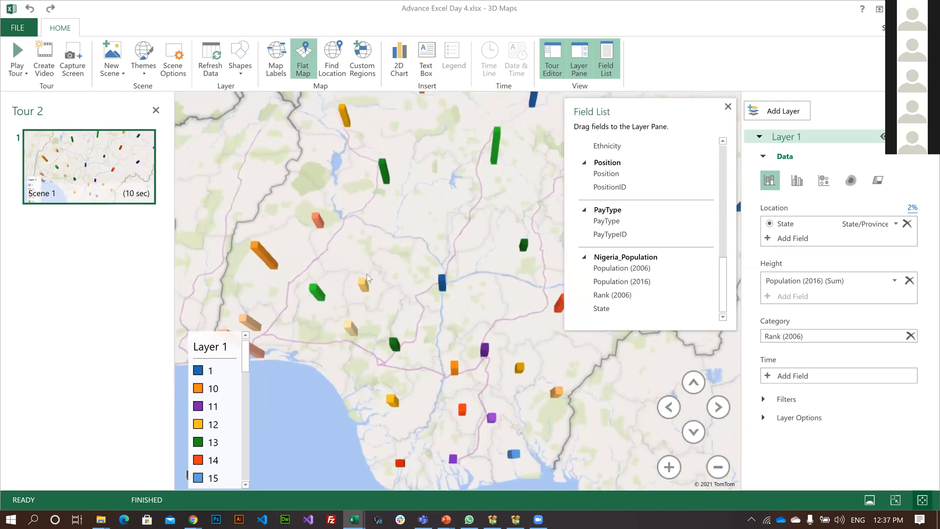
{"action": "left_click_drag", "start_coordinate": [366, 274], "coordinate": [337, 267]}
{"action": "scroll", "coordinate": [474, 318], "scroll_direction": "down", "scroll_amount": 4}
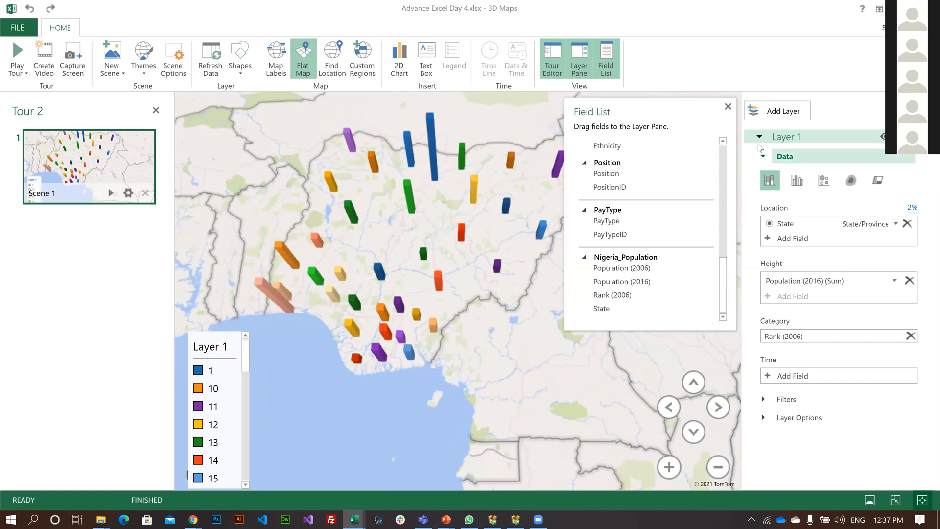
Close the Field List and keep Layer 1's data settings expanded.
{"action": "left_click", "coordinate": [763, 157]}
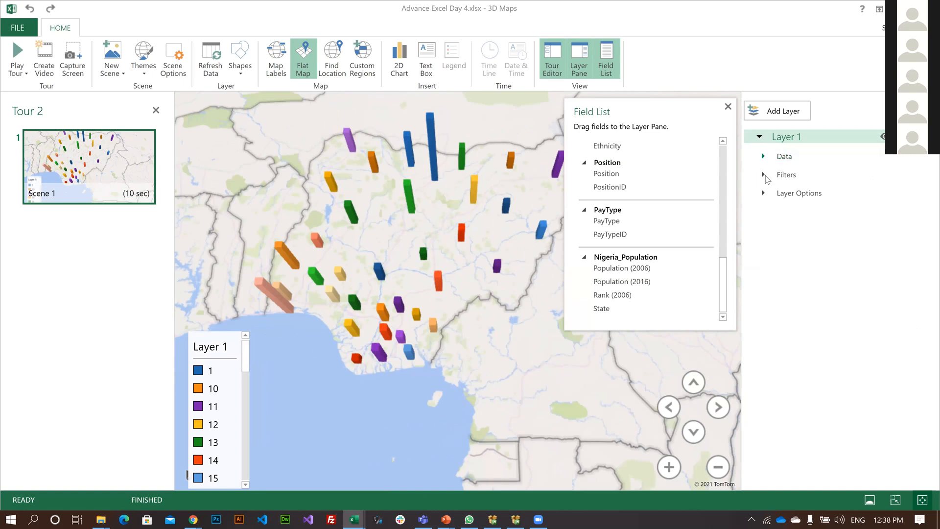
{"action": "left_click", "coordinate": [766, 157]}
{"action": "left_click", "coordinate": [728, 106]}
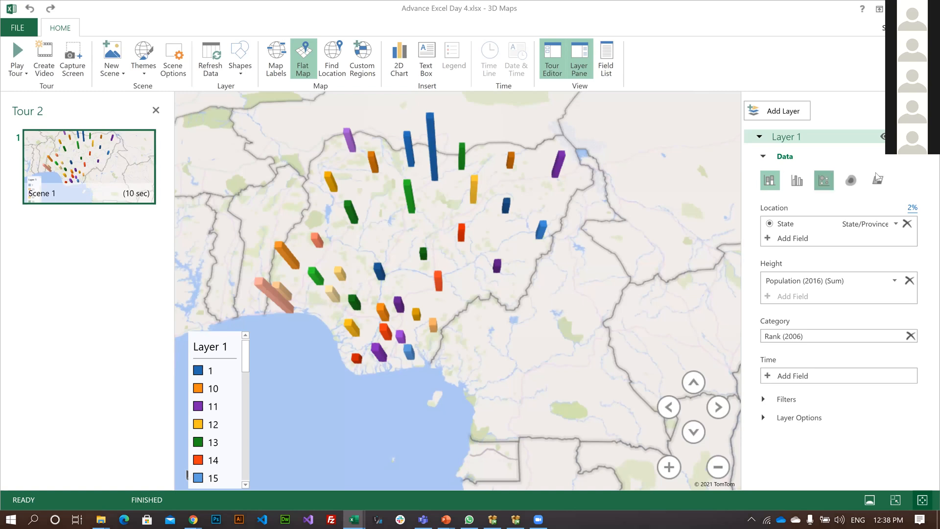
Change Layer 1 from columns to a Region visualisation of the states and turn on the map labels.
{"action": "left_click", "coordinate": [822, 181]}
{"action": "left_click", "coordinate": [879, 179]}
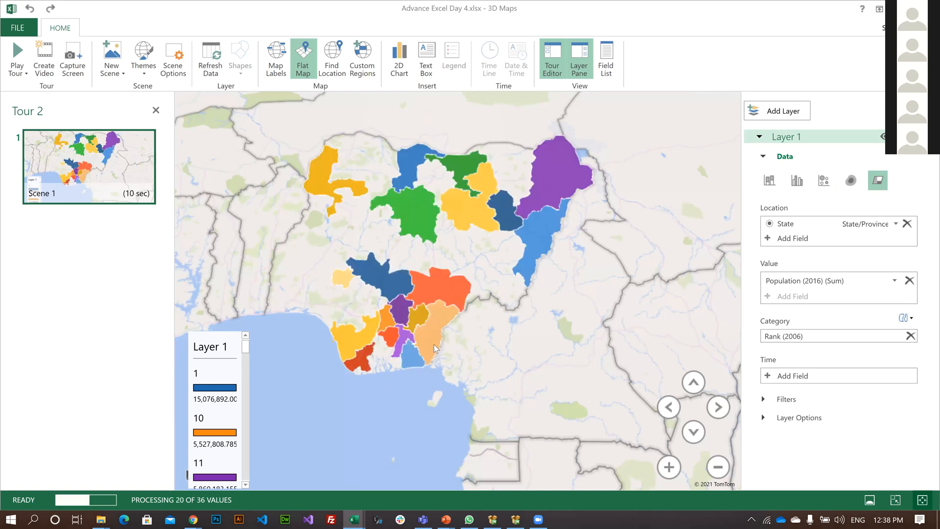
{"action": "left_click", "coordinate": [274, 68]}
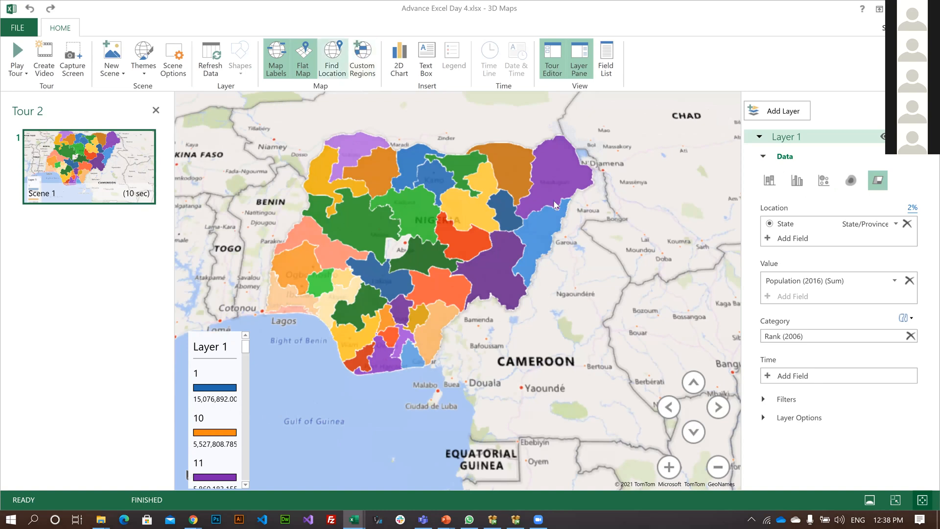
{"action": "left_click", "coordinate": [301, 67]}
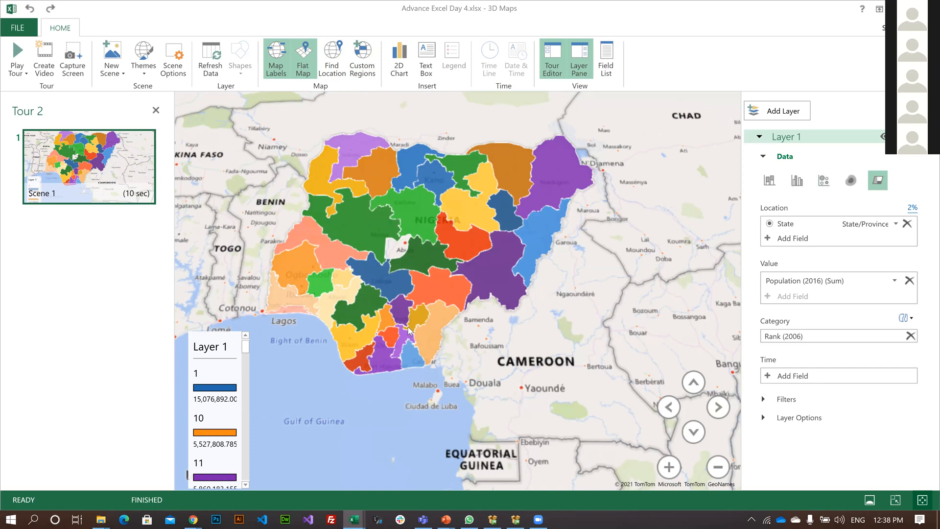
{"action": "scroll", "coordinate": [409, 329], "scroll_direction": "up", "scroll_amount": 5}
{"action": "scroll", "coordinate": [408, 252], "scroll_direction": "down", "scroll_amount": 3}
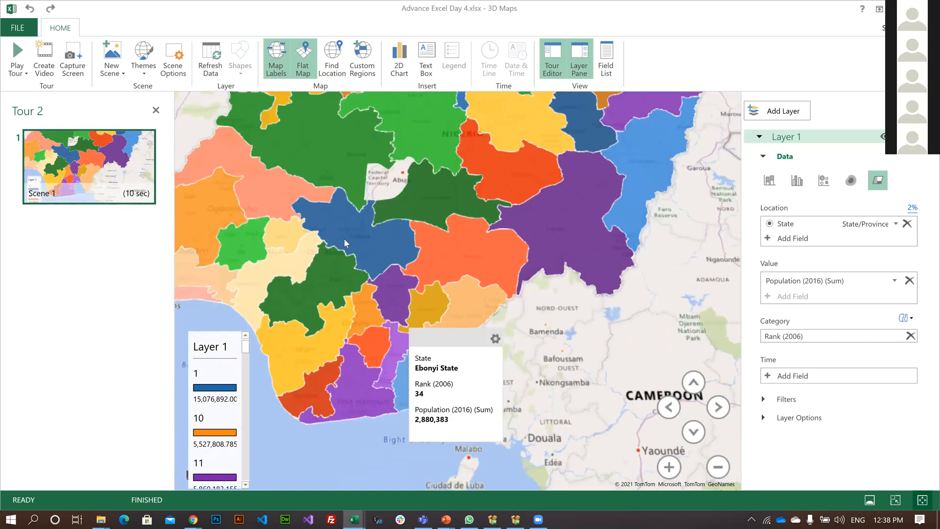
{"action": "scroll", "coordinate": [343, 238], "scroll_direction": "down", "scroll_amount": 1}
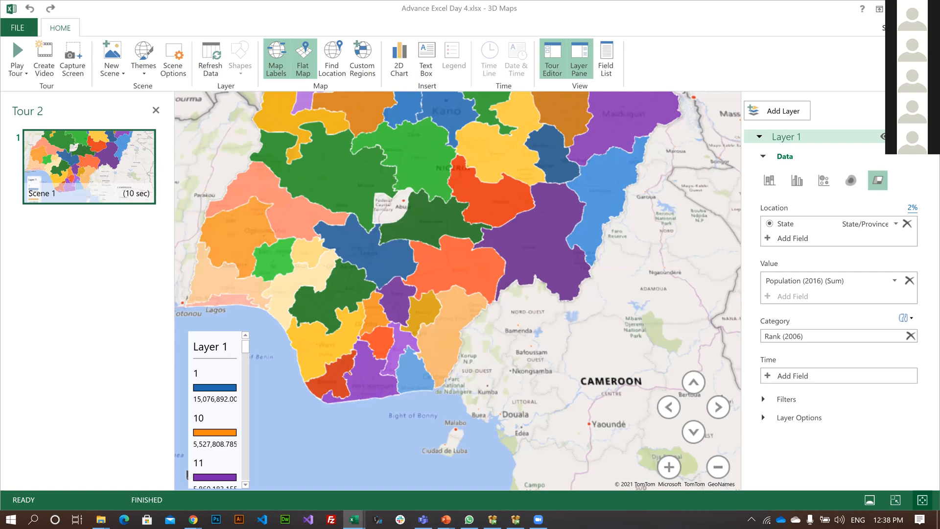
Close the 3D Maps window and return to the Nigeria population table on the Table 0 sheet.
{"action": "left_click", "coordinate": [914, 9]}
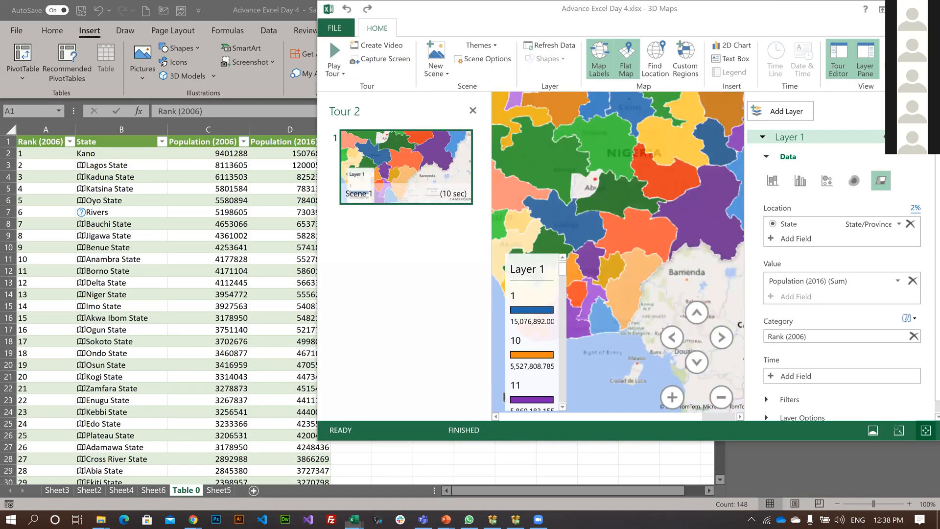
{"action": "left_click", "coordinate": [931, 8]}
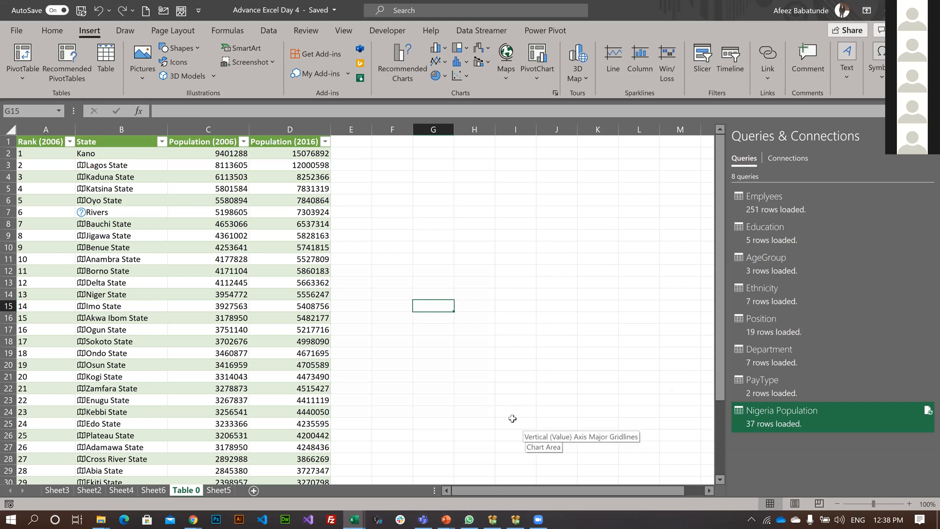
{"action": "left_click", "coordinate": [490, 358]}
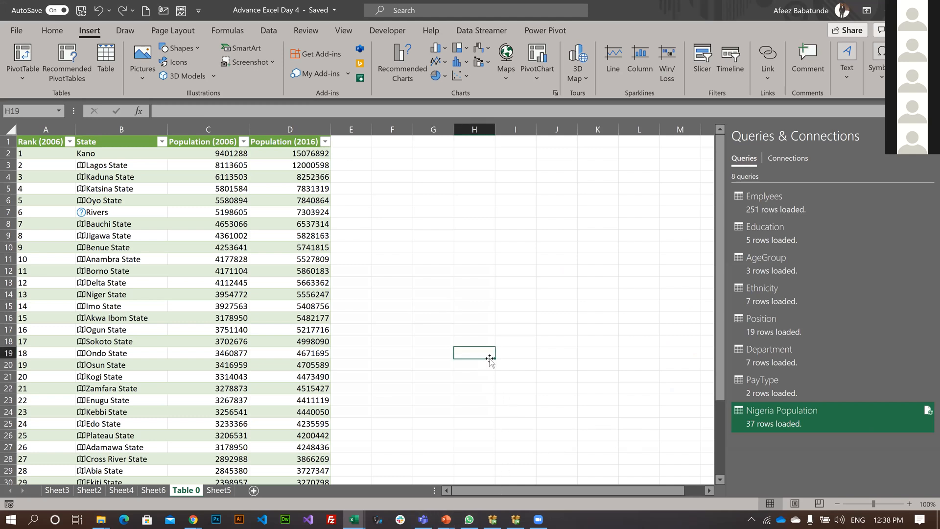
{"action": "left_click", "coordinate": [474, 297]}
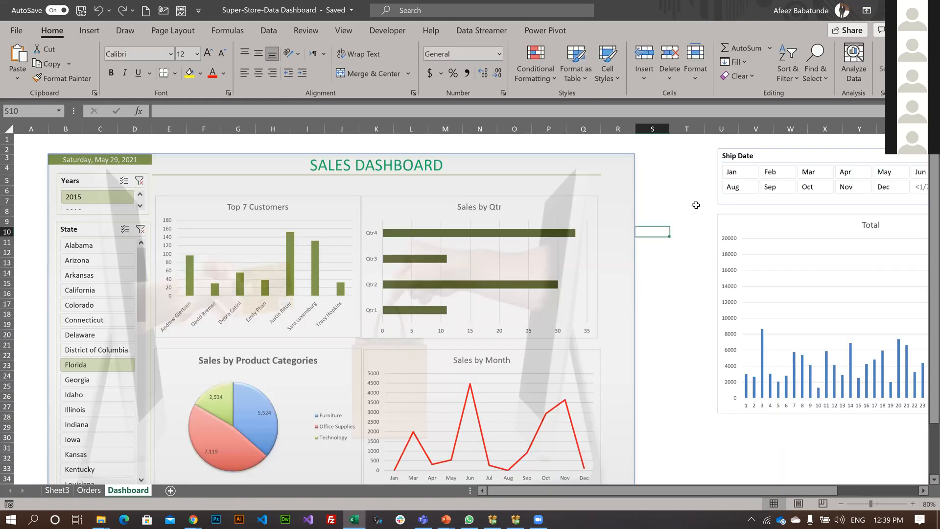
Clear the desktop by minimising the Super-Store-Data Dashboard workbook and the Reports folder and closing the SqlSetup_x64_ENU drive window.
{"action": "left_click", "coordinate": [652, 283]}
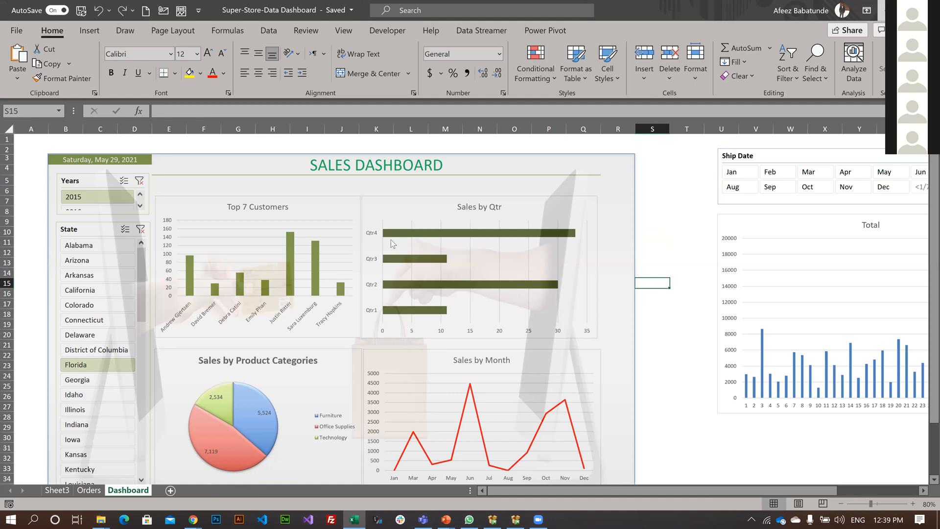
{"action": "left_click", "coordinate": [890, 10]}
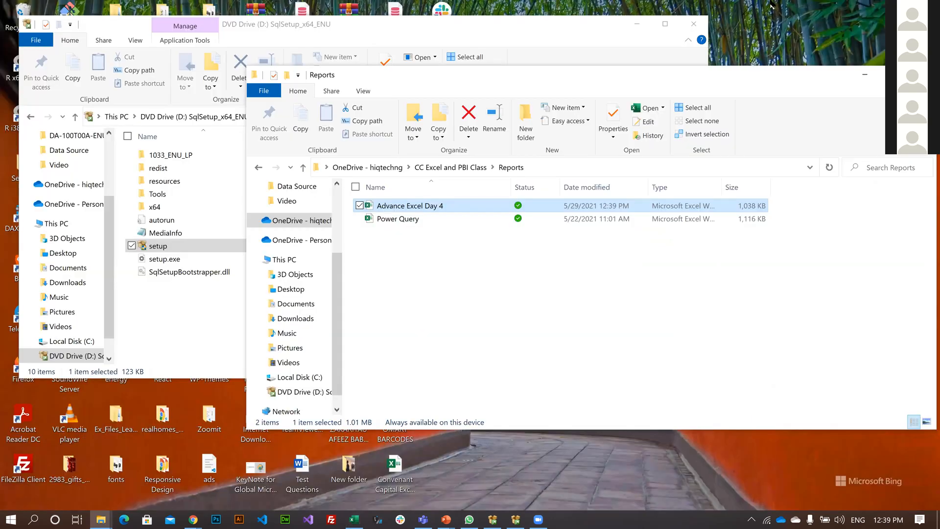
{"action": "left_click", "coordinate": [636, 57]}
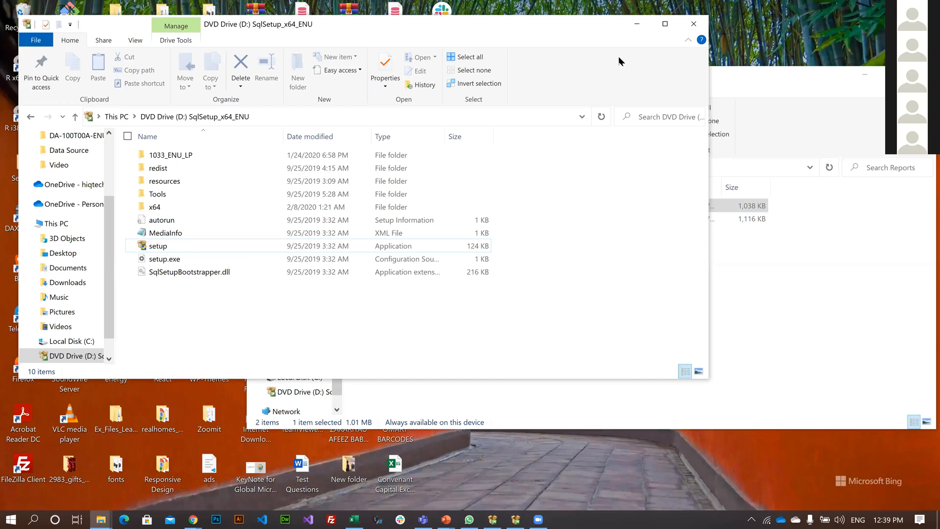
{"action": "key", "text": "alt+F4"}
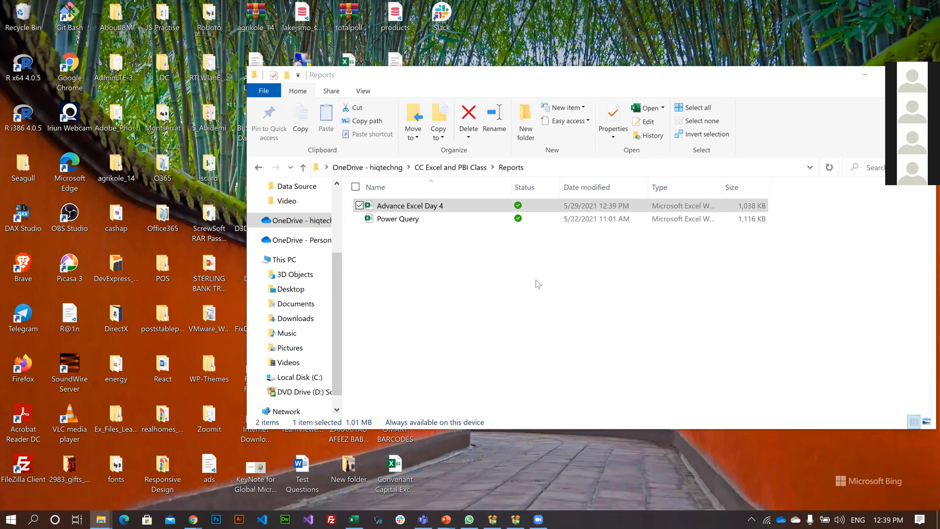
{"action": "left_click", "coordinate": [856, 73]}
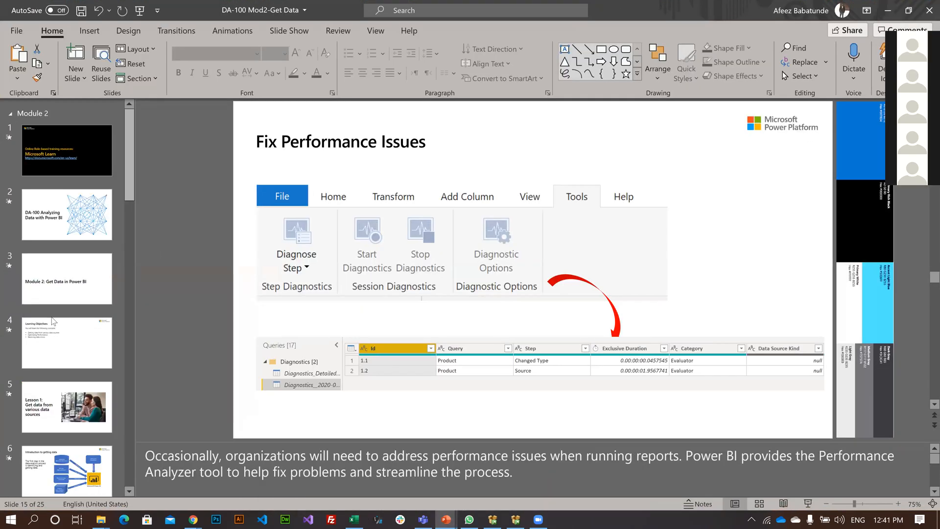
Switch to the DA-100 Mod2-Get Data presentation in PowerPoint and show the "DA-100 Analyzing Data with Power BI" slide.
{"action": "left_click", "coordinate": [51, 220]}
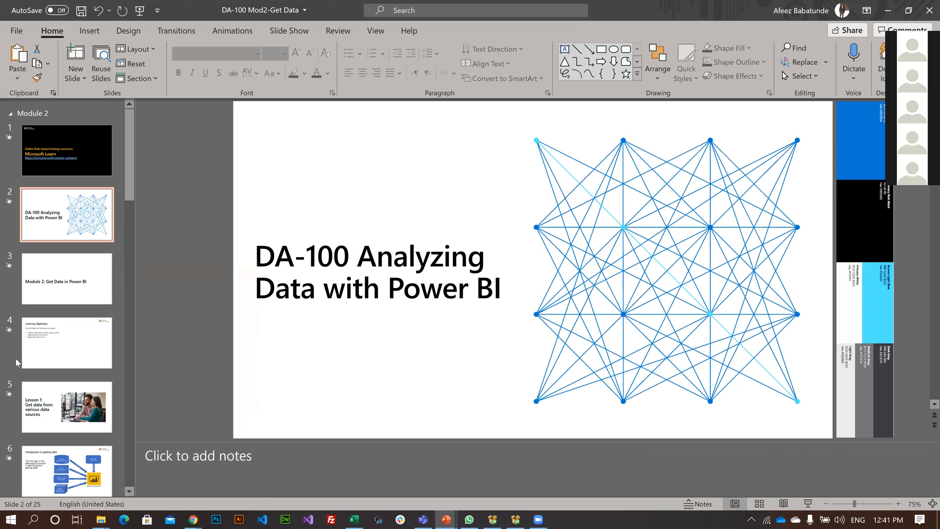
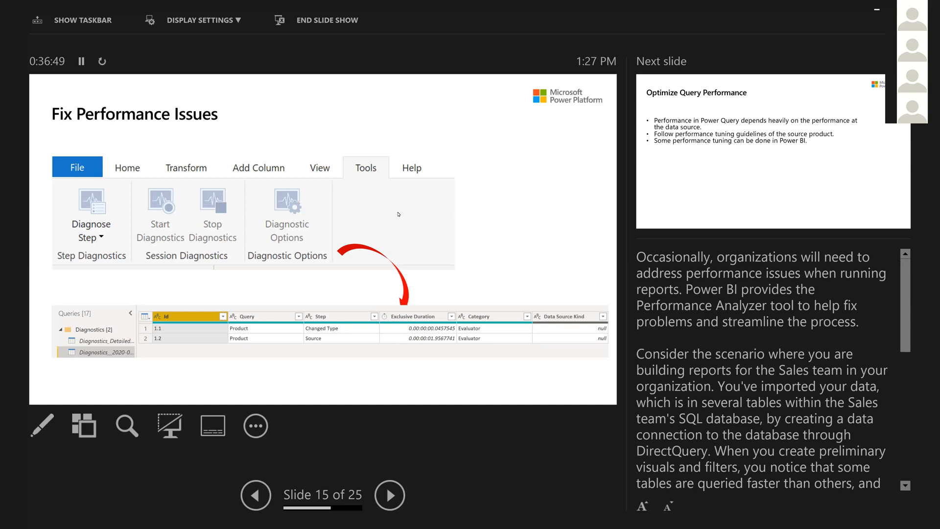
Advance the slide show to the Optimize Query Performance slide and read through its speaker notes.
{"action": "left_click", "coordinate": [491, 242]}
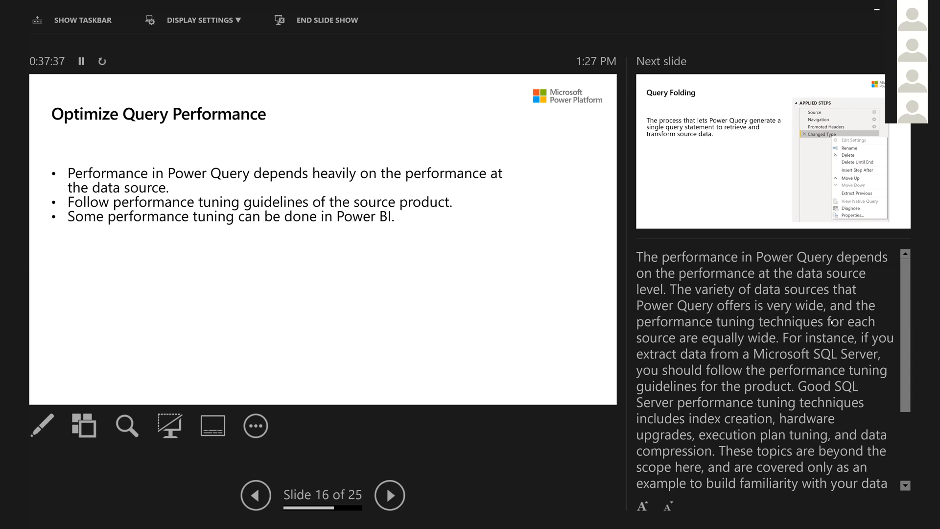
{"action": "scroll", "coordinate": [810, 339], "scroll_direction": "down", "scroll_amount": 2}
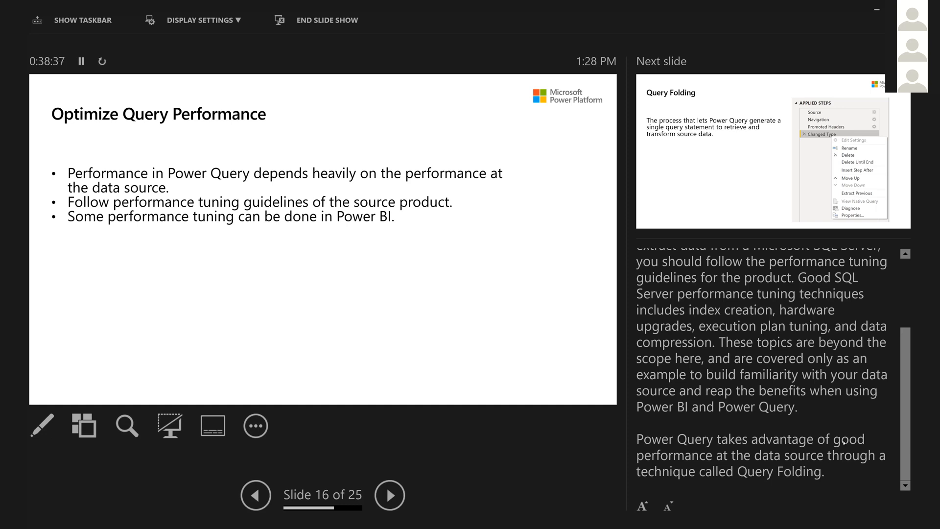
{"action": "scroll", "coordinate": [819, 349], "scroll_direction": "up", "scroll_amount": 2}
{"action": "scroll", "coordinate": [819, 349], "scroll_direction": "up", "scroll_amount": 1}
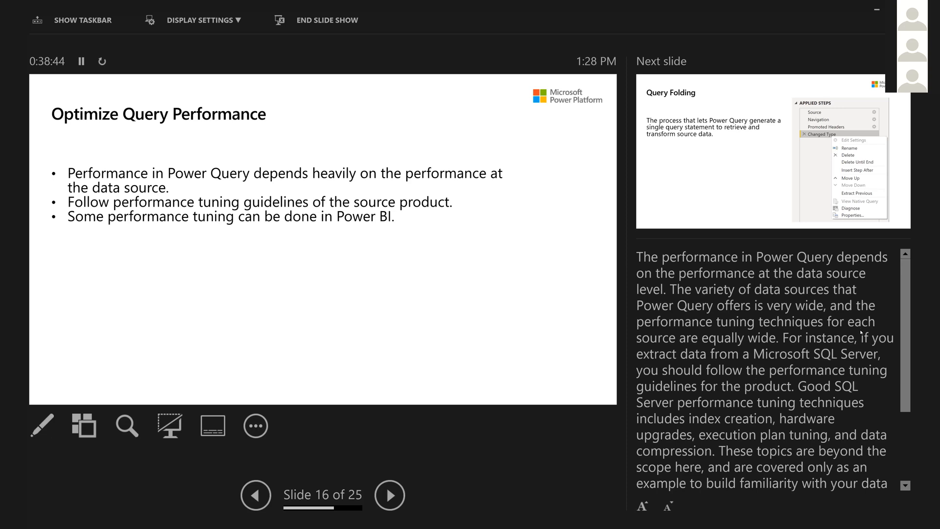
{"action": "scroll", "coordinate": [862, 333], "scroll_direction": "down", "scroll_amount": 2}
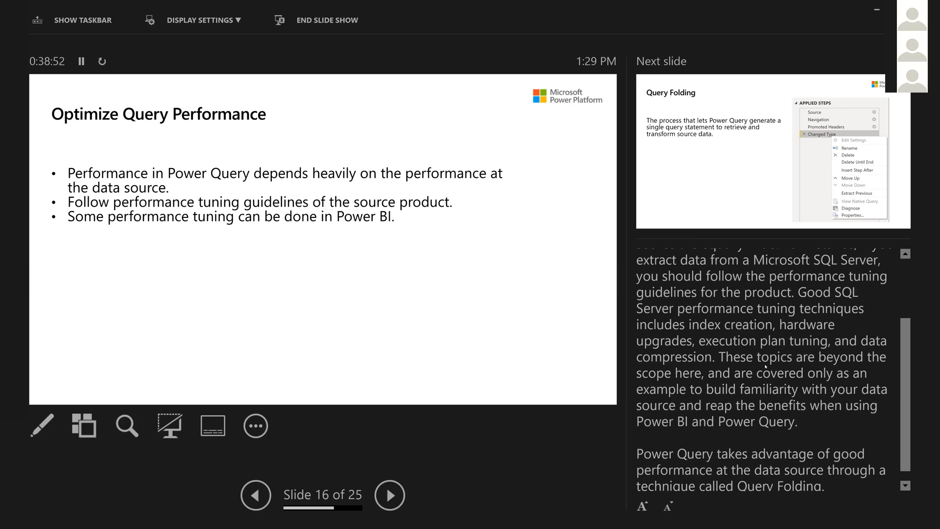
{"action": "scroll", "coordinate": [401, 495], "scroll_direction": "up", "scroll_amount": 1}
{"action": "scroll", "coordinate": [401, 497], "scroll_direction": "up", "scroll_amount": 1}
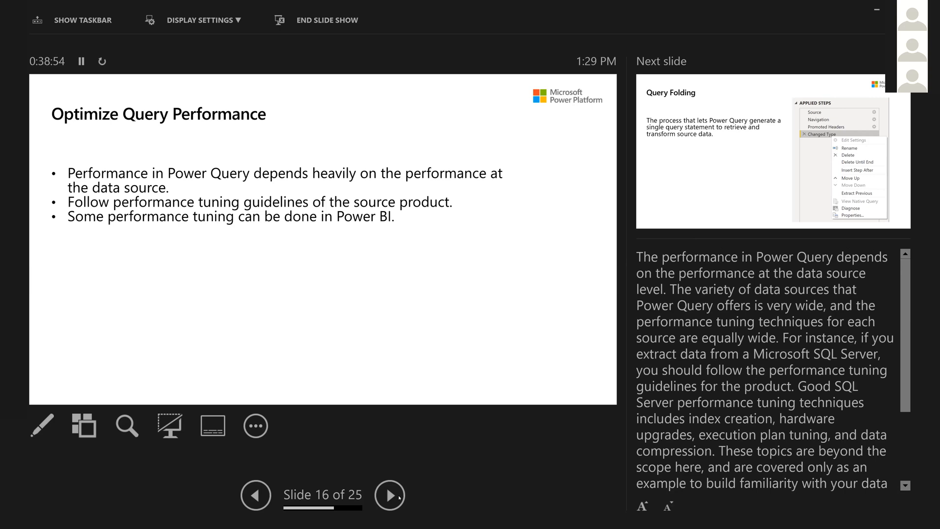
Advance to the Query Folding slide and read through its speaker notes down to the View Native Query explanation.
{"action": "left_click", "coordinate": [390, 495]}
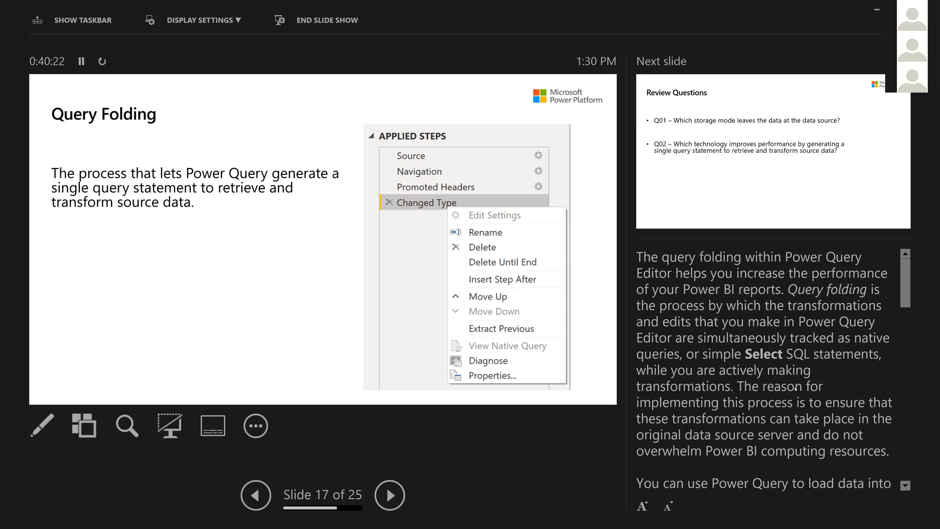
{"action": "scroll", "coordinate": [796, 388], "scroll_direction": "down", "scroll_amount": 1}
{"action": "scroll", "coordinate": [791, 396], "scroll_direction": "down", "scroll_amount": 1}
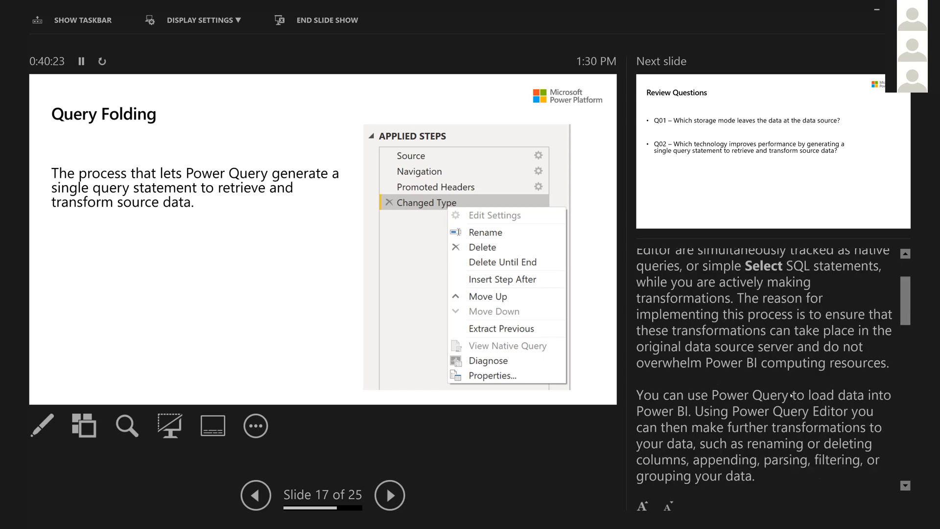
{"action": "scroll", "coordinate": [792, 396], "scroll_direction": "down", "scroll_amount": 1}
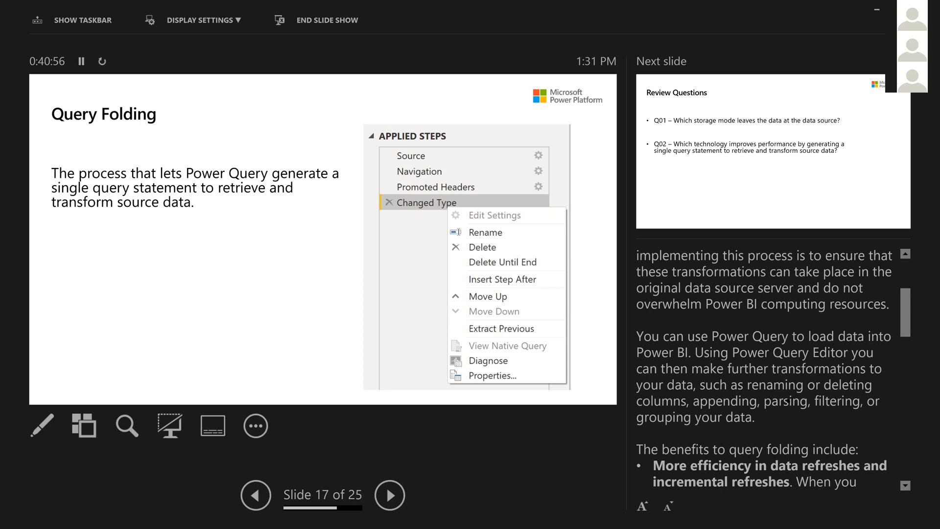
{"action": "scroll", "coordinate": [781, 412], "scroll_direction": "down", "scroll_amount": 1}
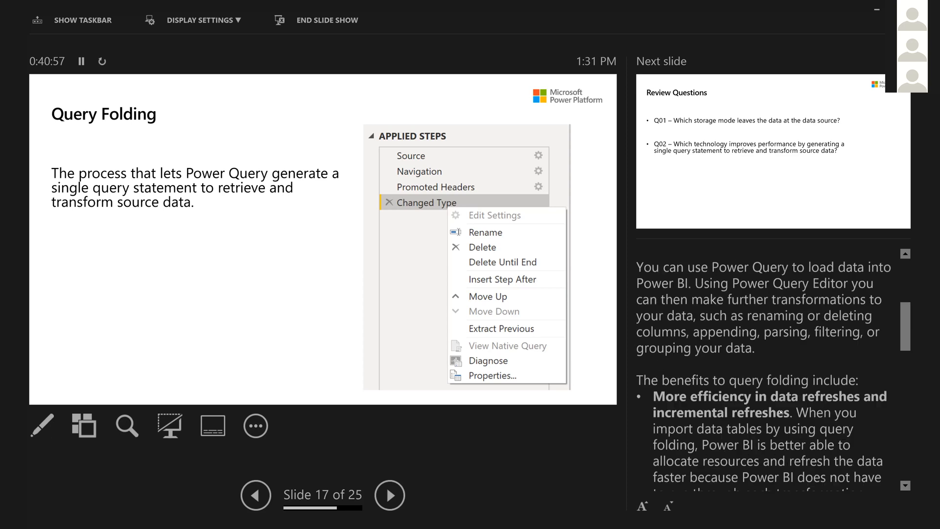
{"action": "scroll", "coordinate": [774, 372], "scroll_direction": "down", "scroll_amount": 3}
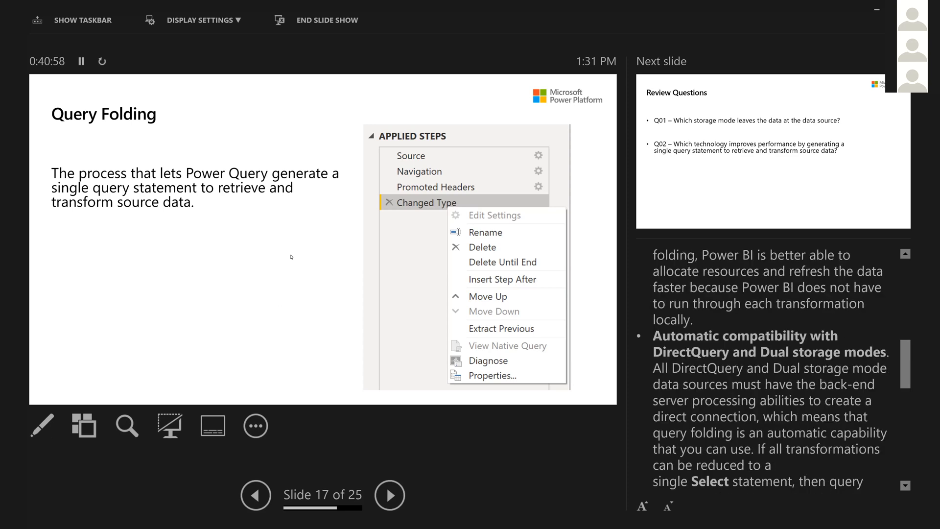
{"action": "scroll", "coordinate": [774, 373], "scroll_direction": "down", "scroll_amount": 2}
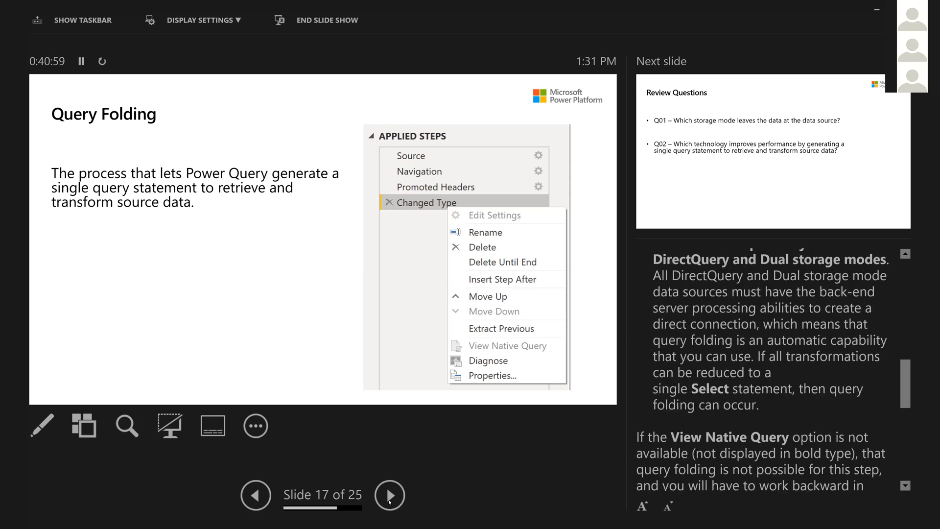
{"action": "scroll", "coordinate": [774, 372], "scroll_direction": "down", "scroll_amount": 3}
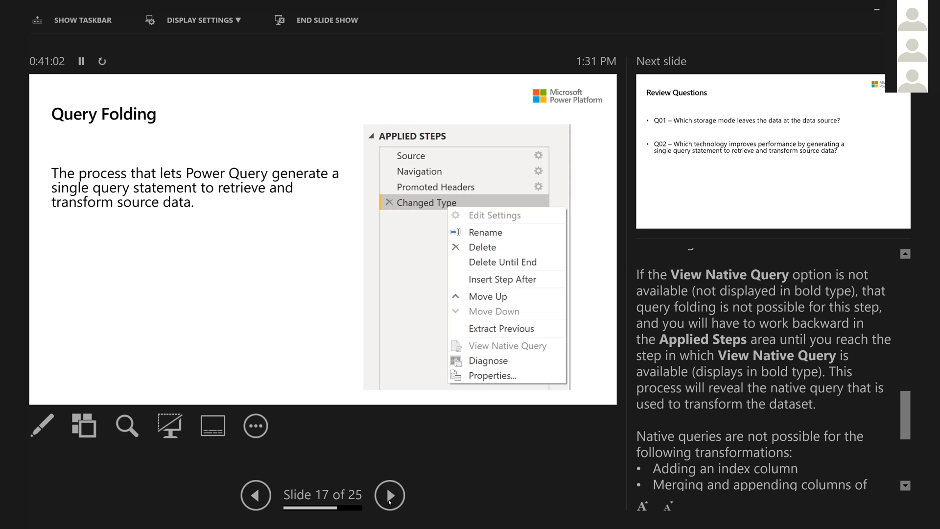
Advance to the Review Questions slide on storage mode and query performance and reveal the answers to Q01 and Q02.
{"action": "left_click", "coordinate": [390, 501]}
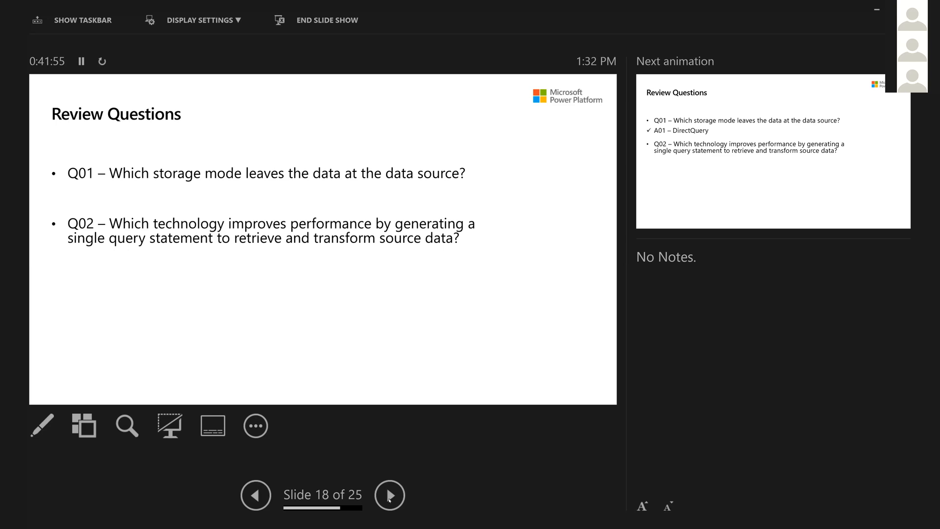
{"action": "left_click", "coordinate": [388, 498]}
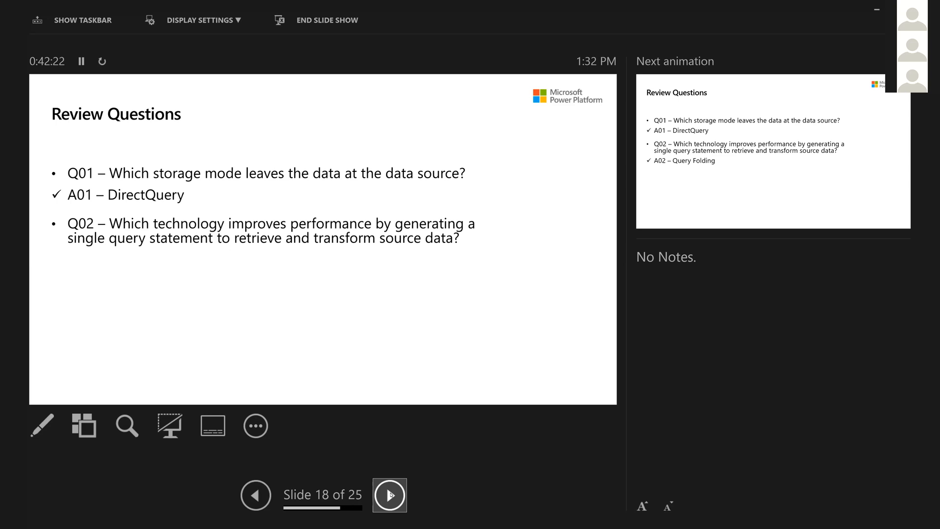
{"action": "left_click", "coordinate": [391, 495]}
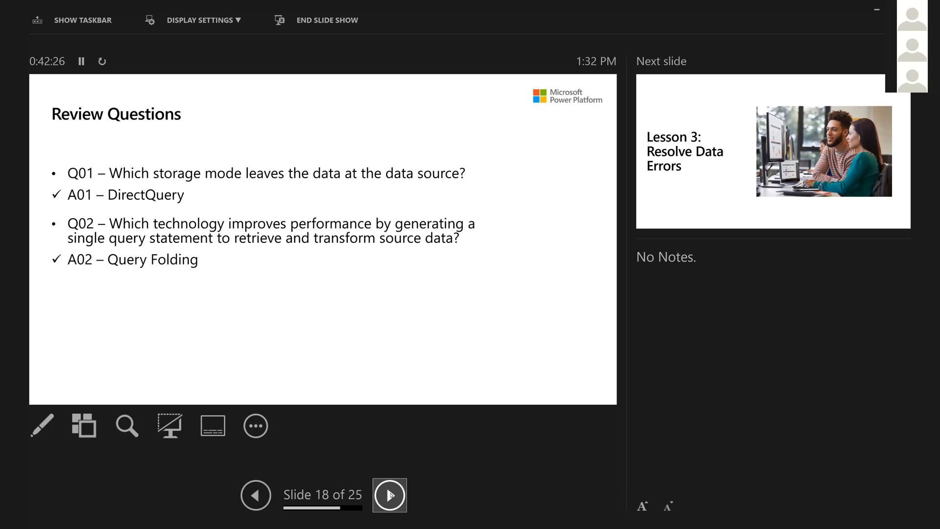
Advance through the "Lesson 3: Resolve Data Errors" title slide to the Identify and Resolve Data Import Errors slide.
{"action": "left_click", "coordinate": [390, 496]}
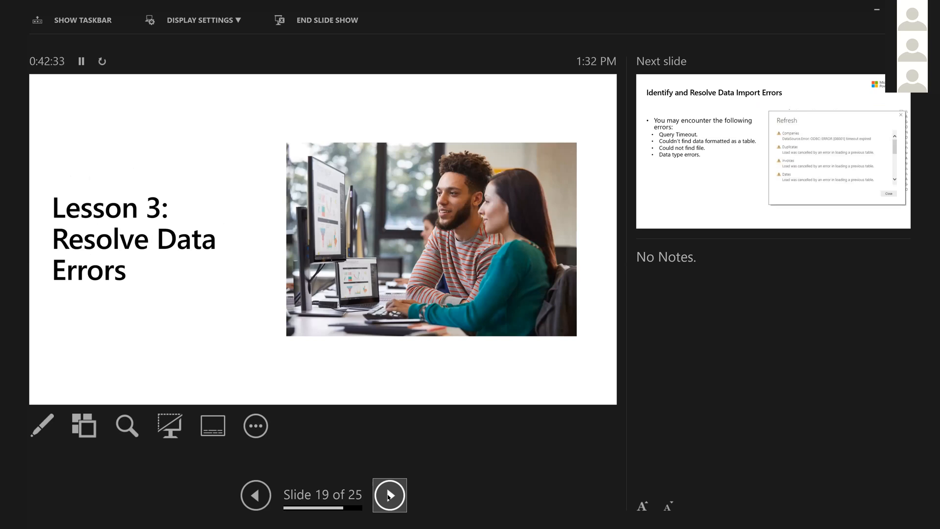
{"action": "left_click", "coordinate": [389, 496]}
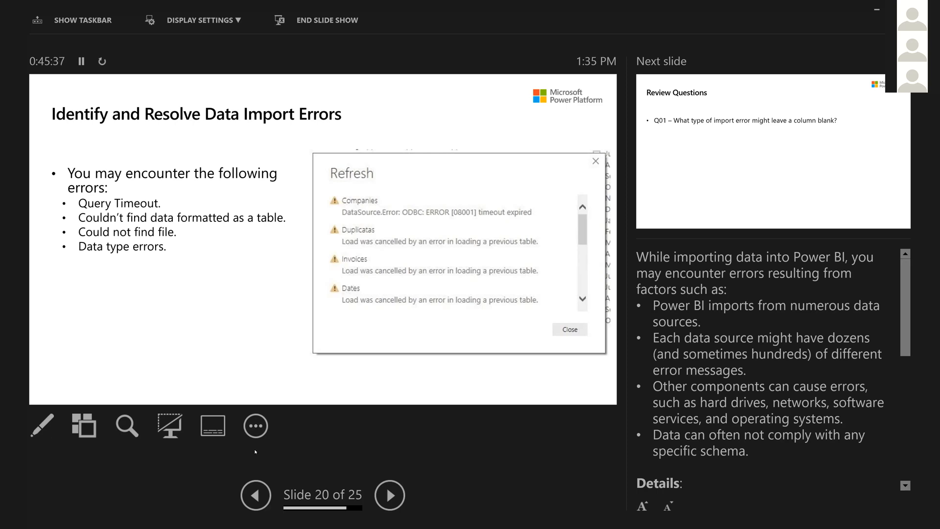
{"action": "left_click", "coordinate": [256, 496]}
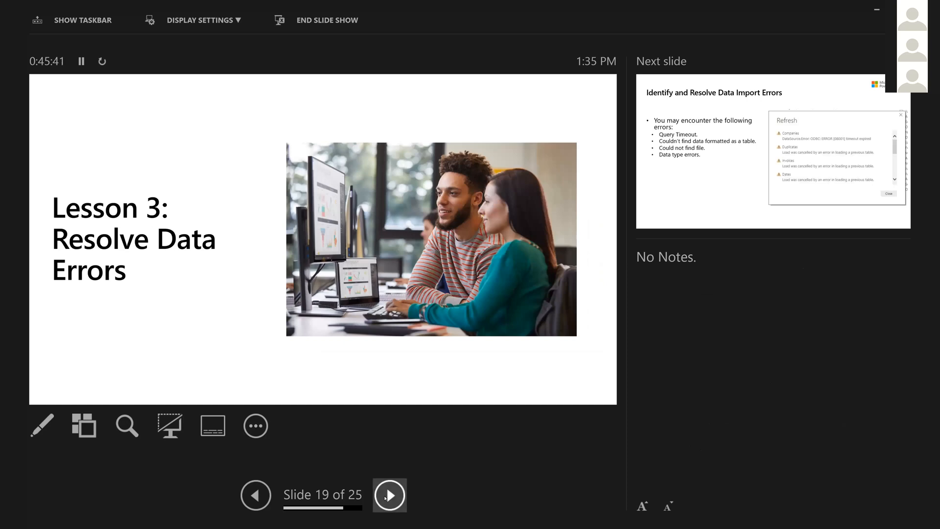
{"action": "left_click", "coordinate": [387, 496]}
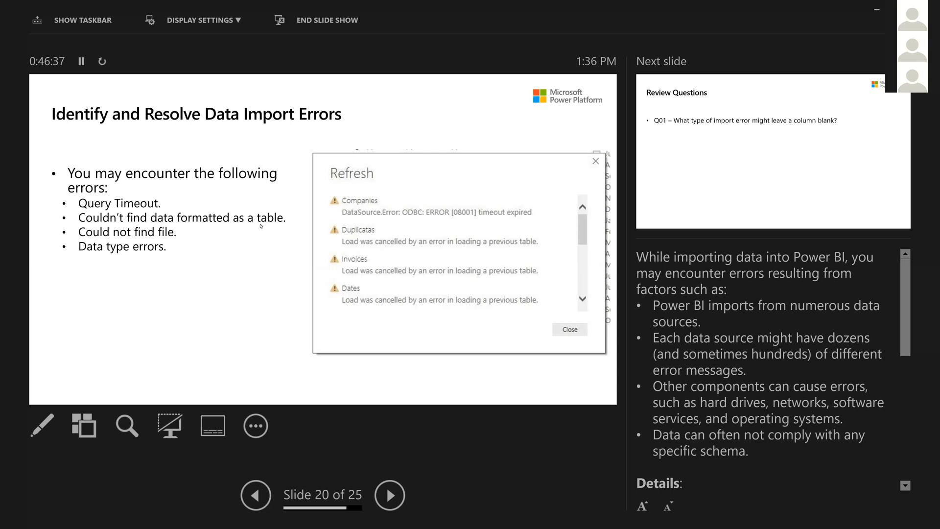
Advance to the import error Review Questions slide, reveal its answer and continue to the Module Overview slide.
{"action": "key", "text": "Right"}
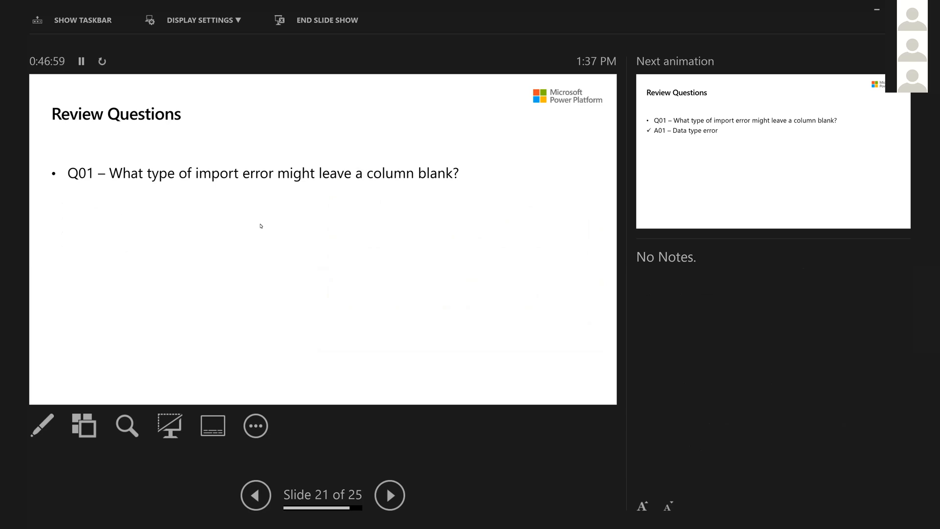
{"action": "left_click", "coordinate": [261, 226]}
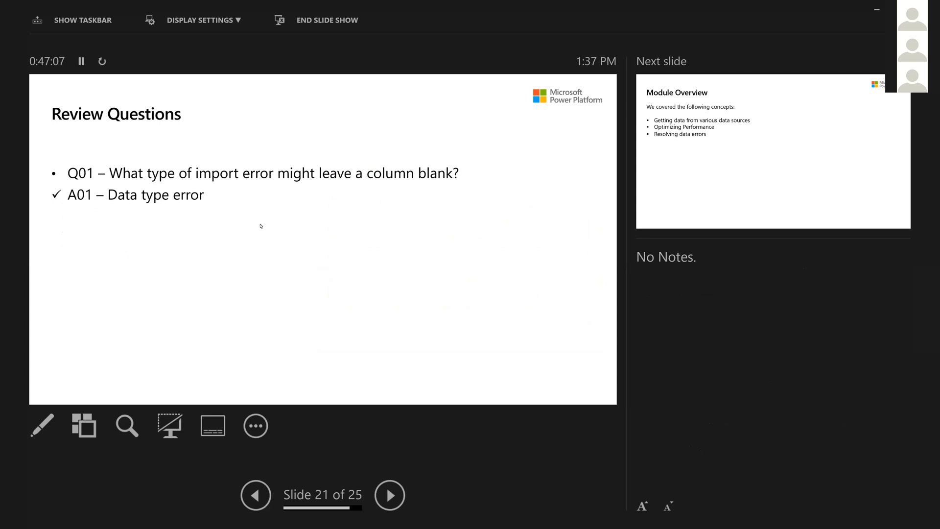
{"action": "key", "text": "Right"}
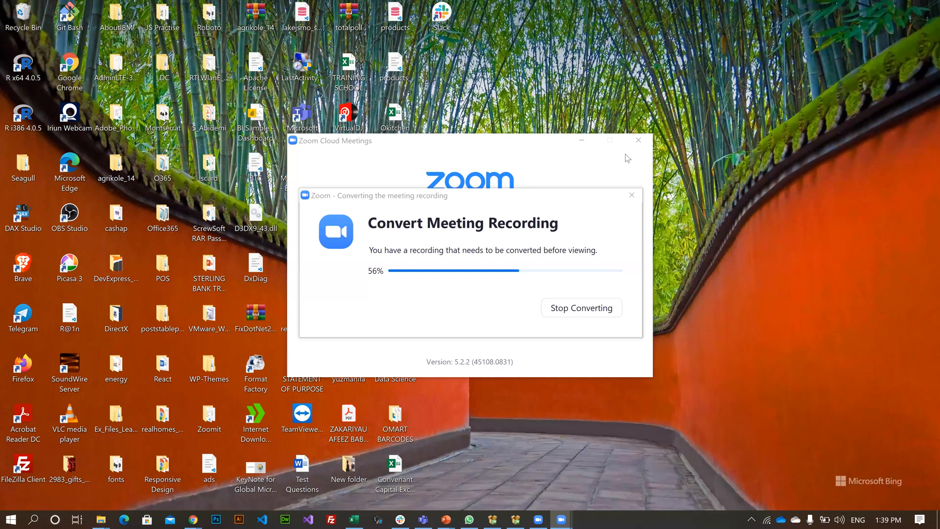
Minimise the Zoom Cloud Meetings window on the desktop.
{"action": "left_click", "coordinate": [627, 159]}
{"action": "left_click", "coordinate": [582, 141]}
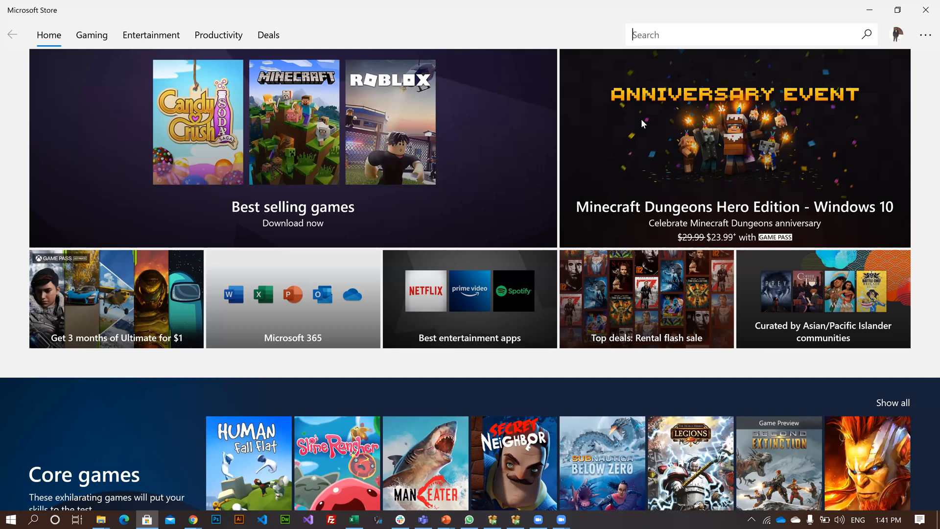
Search Microsoft Store for "power" and open the Power BI Desktop app page.
{"action": "type", "text": "power"}
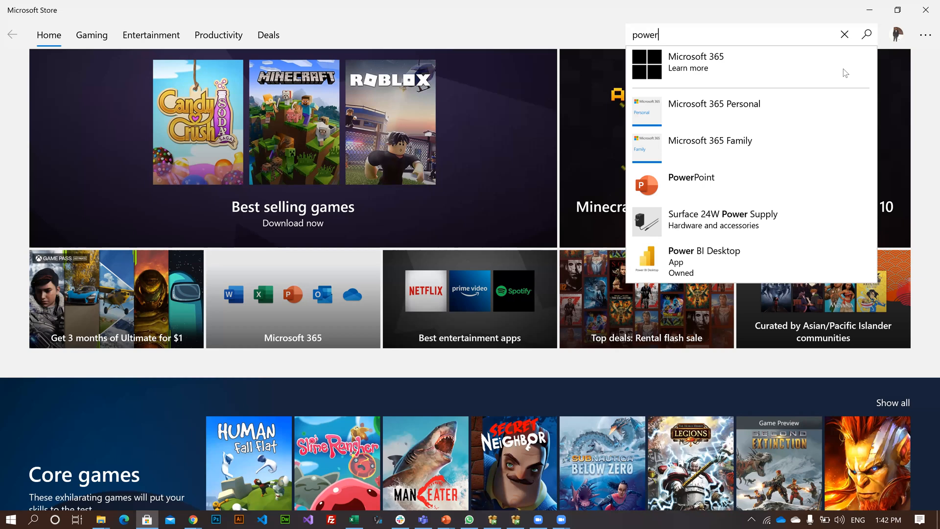
{"action": "left_click", "coordinate": [846, 73]}
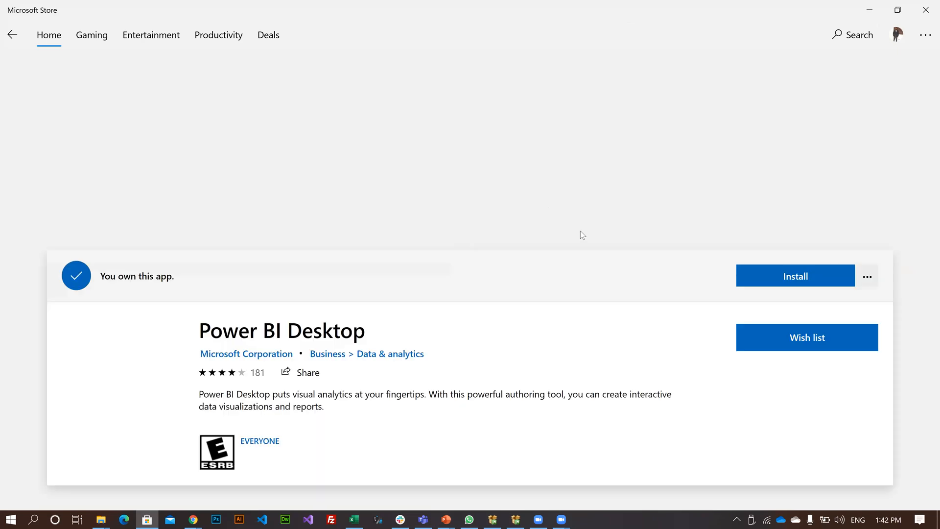
Start downloading and installing Power BI Desktop from its store page.
{"action": "scroll", "coordinate": [189, 338], "scroll_direction": "down", "scroll_amount": 5}
{"action": "scroll", "coordinate": [188, 338], "scroll_direction": "up", "scroll_amount": 3}
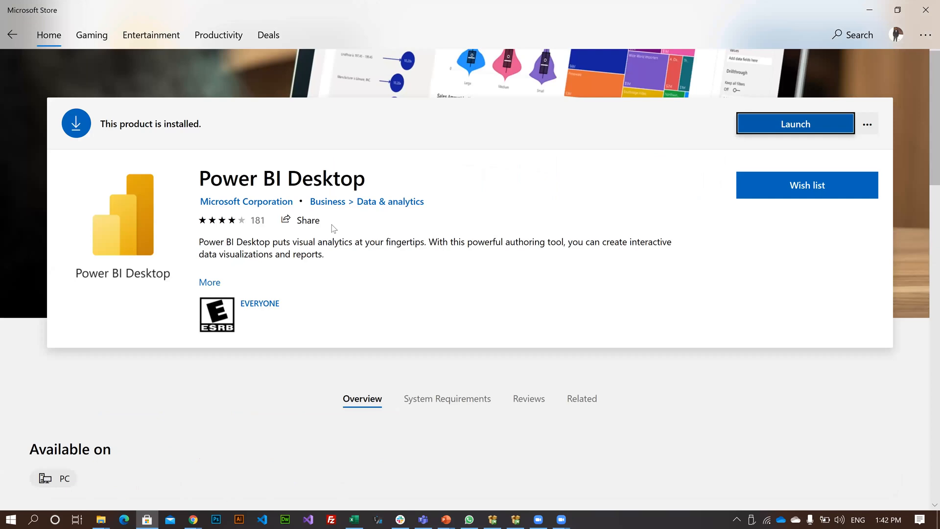
{"action": "scroll", "coordinate": [210, 282], "scroll_direction": "down", "scroll_amount": 2}
{"action": "scroll", "coordinate": [765, 93], "scroll_direction": "up", "scroll_amount": 2}
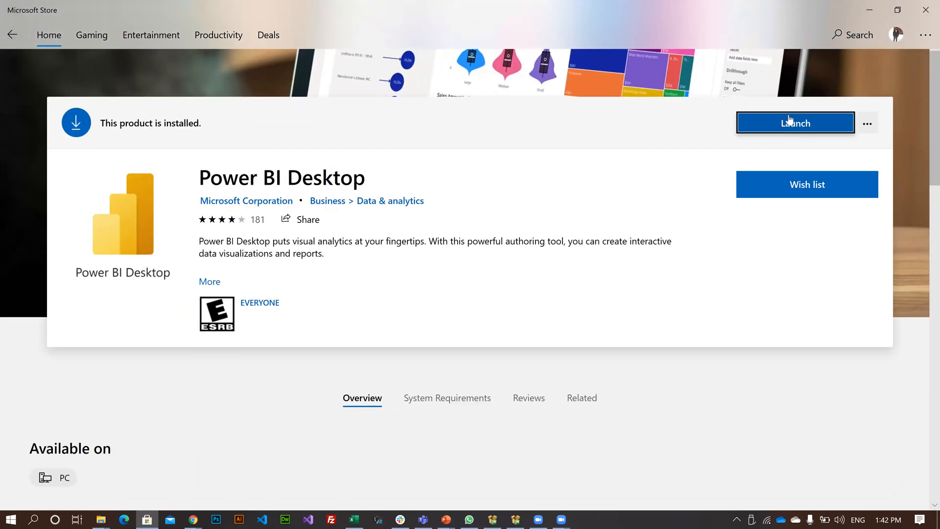
{"action": "left_click", "coordinate": [785, 123]}
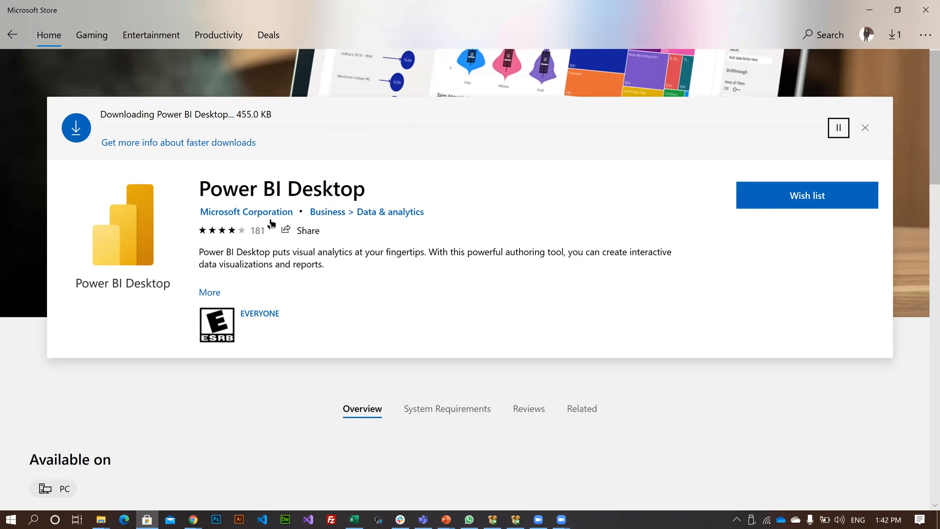
{"action": "scroll", "coordinate": [216, 211], "scroll_direction": "up", "scroll_amount": 2}
{"action": "scroll", "coordinate": [711, 152], "scroll_direction": "down", "scroll_amount": 1}
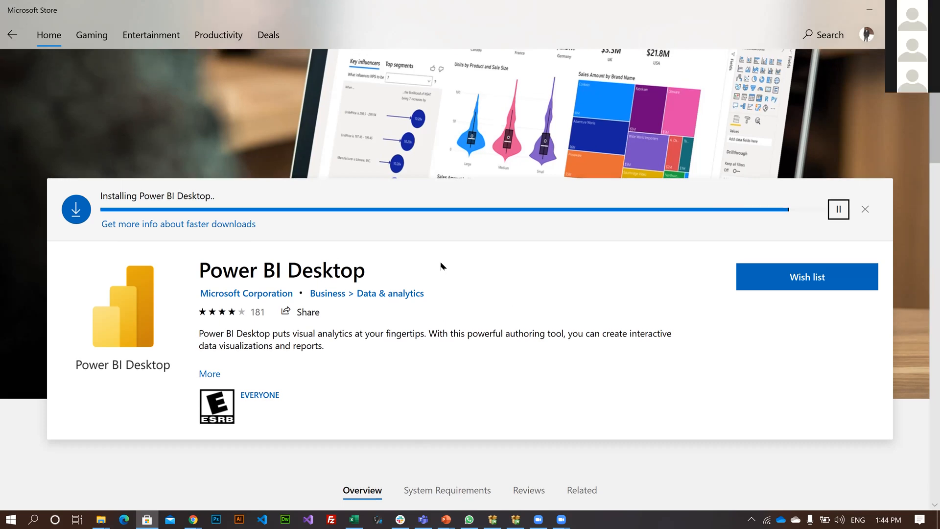
{"action": "scroll", "coordinate": [441, 265], "scroll_direction": "up", "scroll_amount": 1}
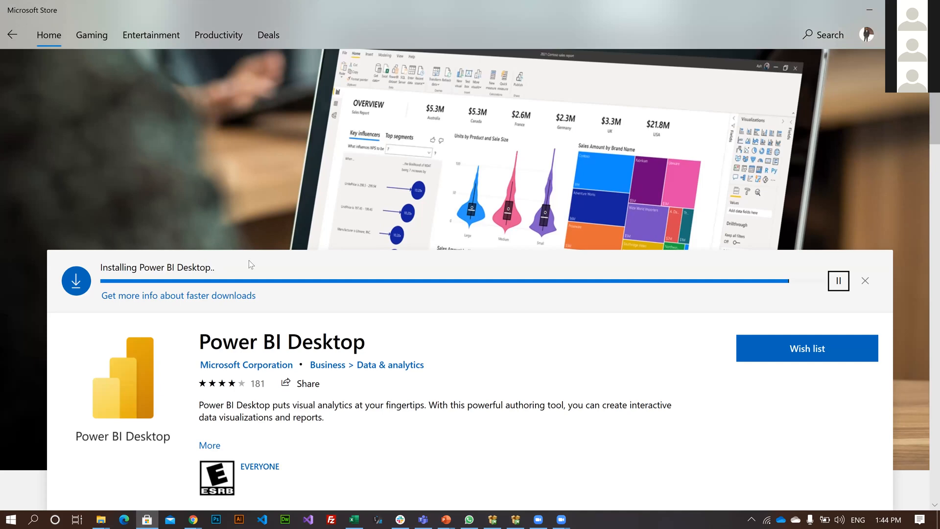
{"action": "scroll", "coordinate": [304, 343], "scroll_direction": "down", "scroll_amount": 2}
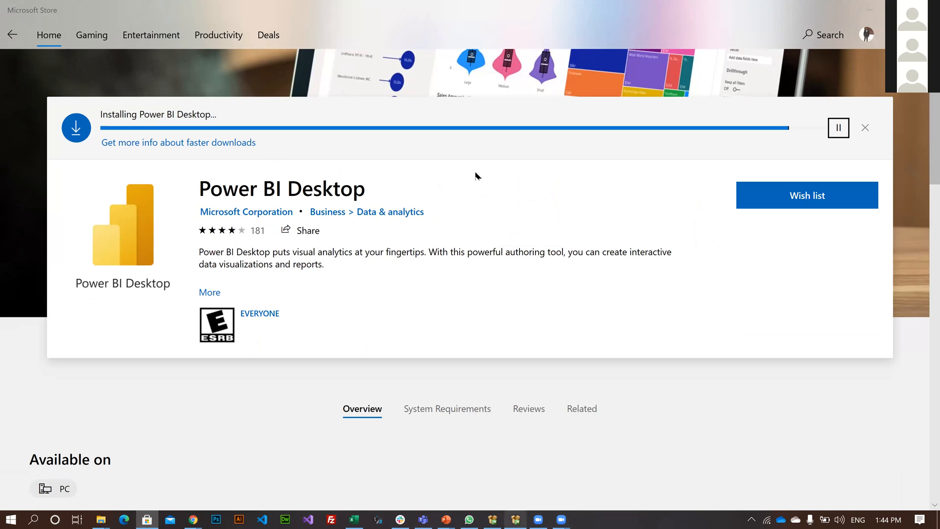
{"action": "scroll", "coordinate": [475, 176], "scroll_direction": "up", "scroll_amount": 3}
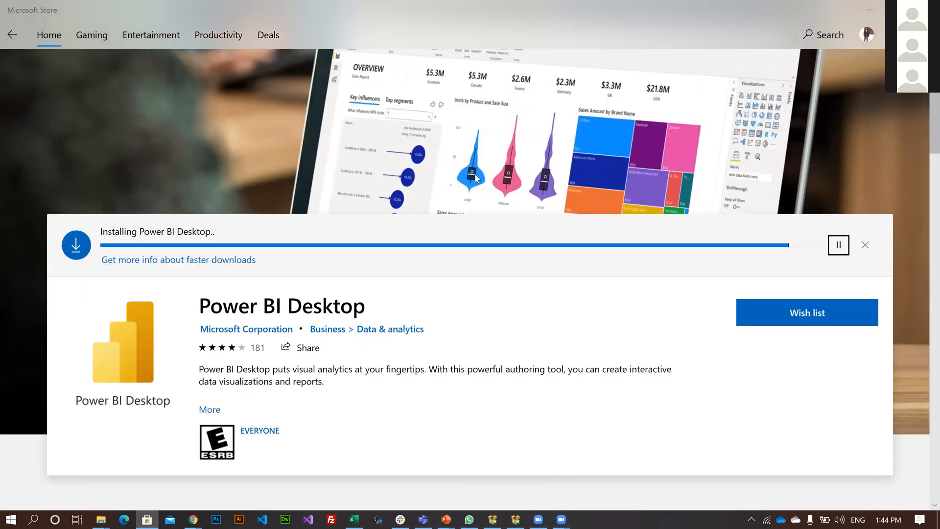
{"action": "scroll", "coordinate": [476, 177], "scroll_direction": "up", "scroll_amount": 1}
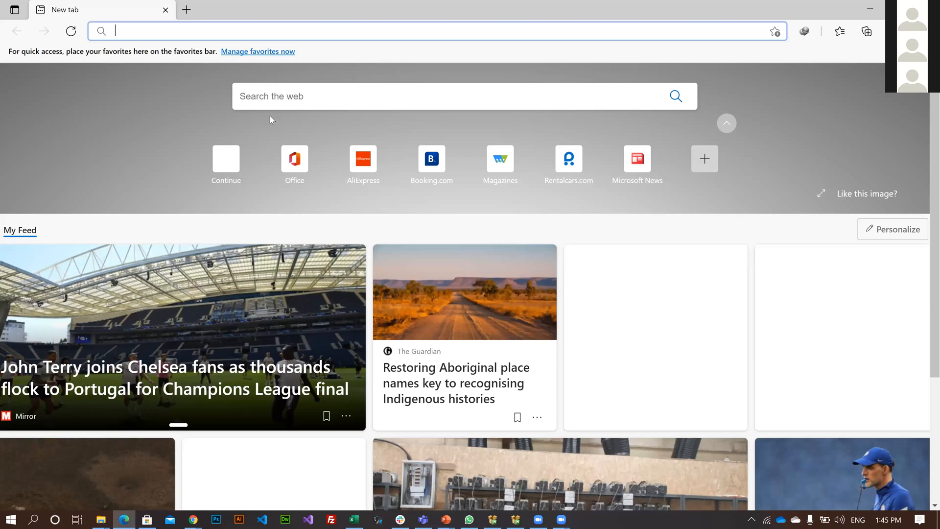
Search the web for "download power bi".
{"action": "type", "text": "d"}
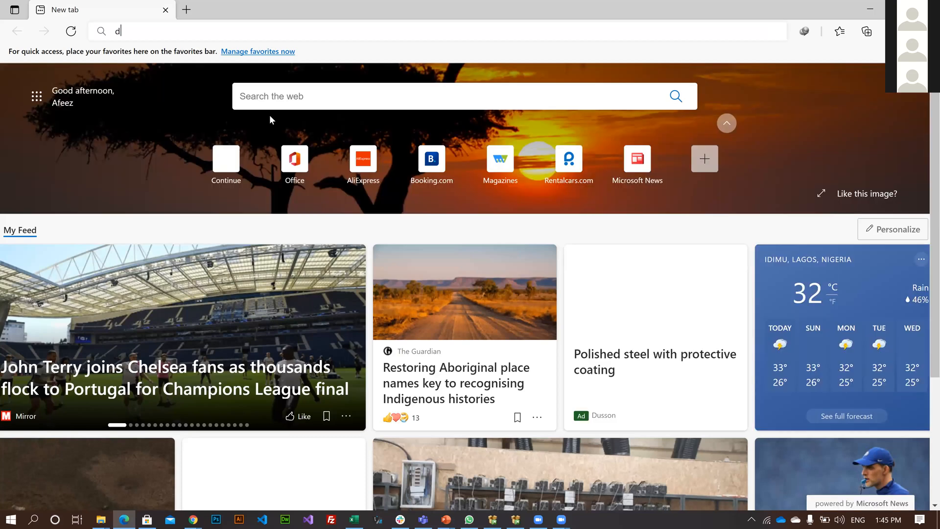
{"action": "type", "text": "own"}
{"action": "key", "text": "End"}
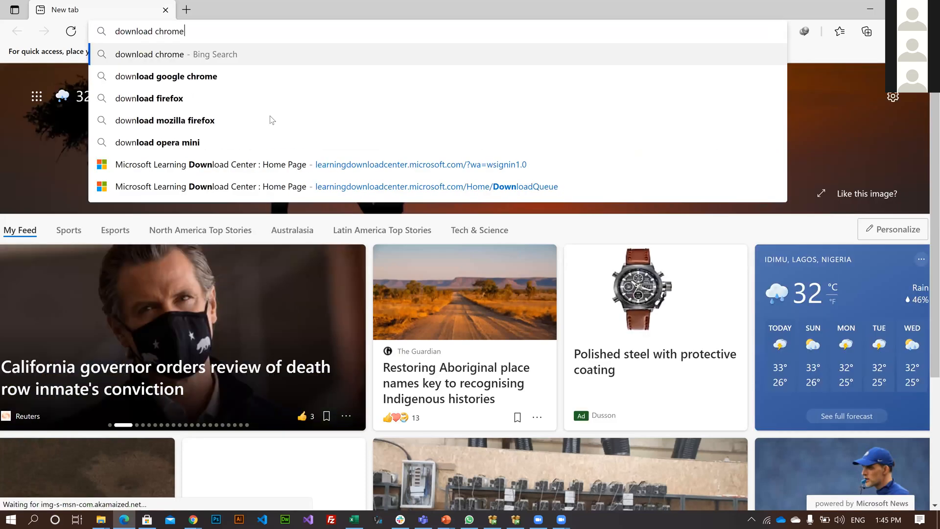
{"action": "key", "text": "BackSpace"}
{"action": "key", "text": "BackSpace"}
{"action": "key", "text": "BackSpace"}
{"action": "key", "text": "BackSpace"}
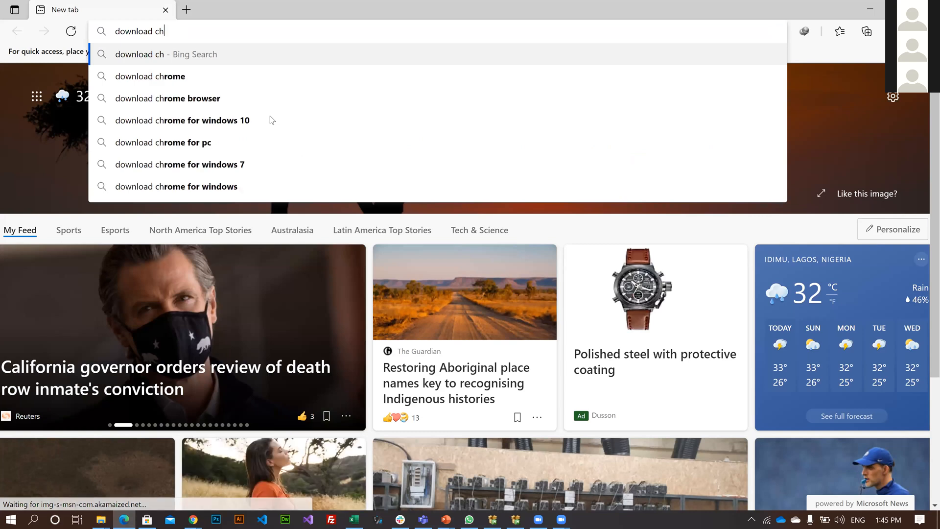
{"action": "key", "text": "BackSpace"}
{"action": "key", "text": "BackSpace"}
{"action": "type", "text": "d"}
{"action": "key", "text": "BackSpace"}
{"action": "type", "text": "power"}
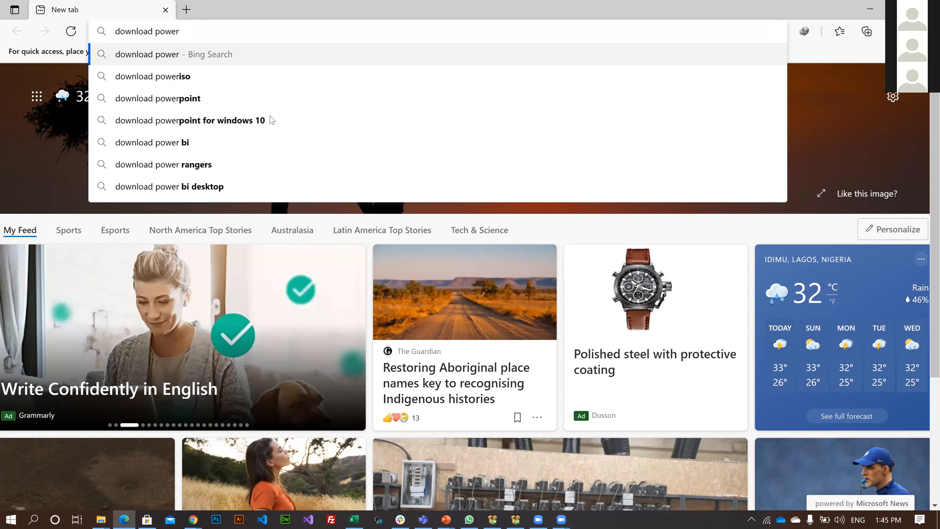
{"action": "key", "text": "Down"}
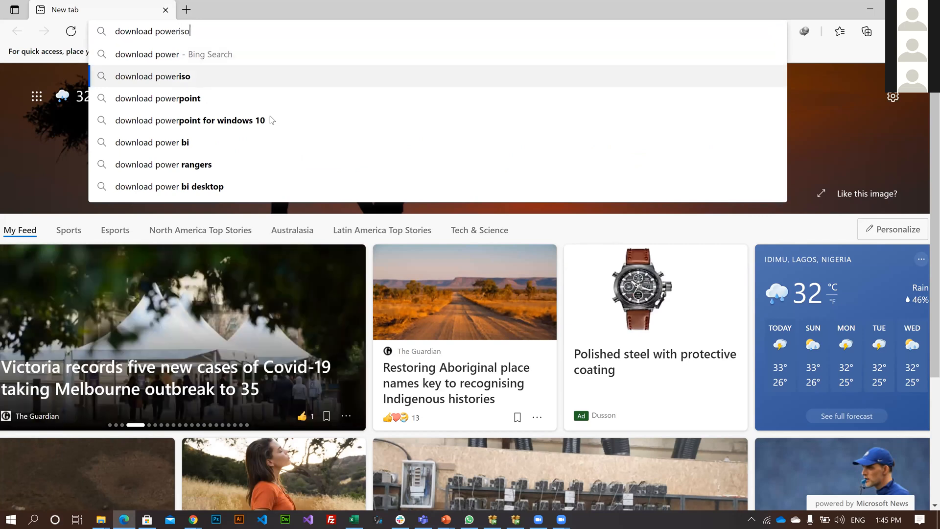
{"action": "left_click", "coordinate": [189, 147]}
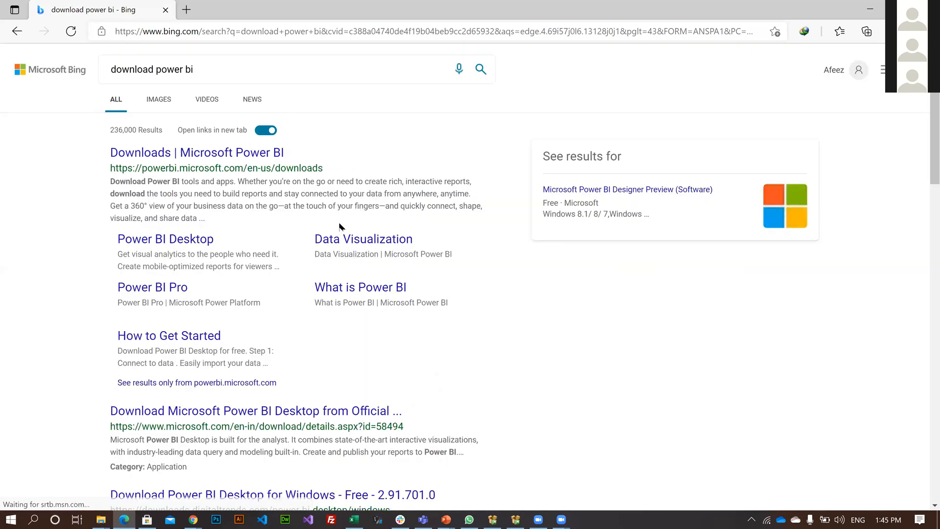
Open the Microsoft Power BI Downloads page from the search results and review the tools and apps offered there.
{"action": "left_click", "coordinate": [363, 254]}
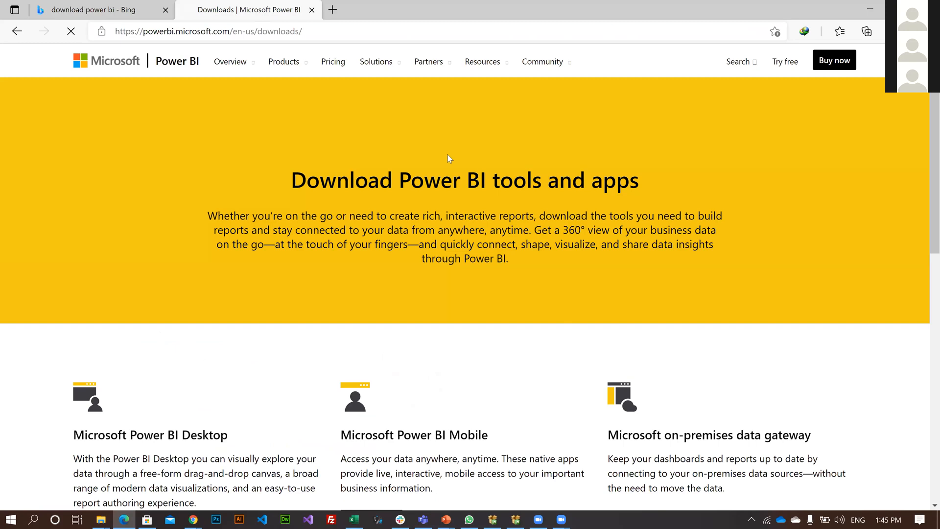
{"action": "scroll", "coordinate": [448, 154], "scroll_direction": "down", "scroll_amount": 10}
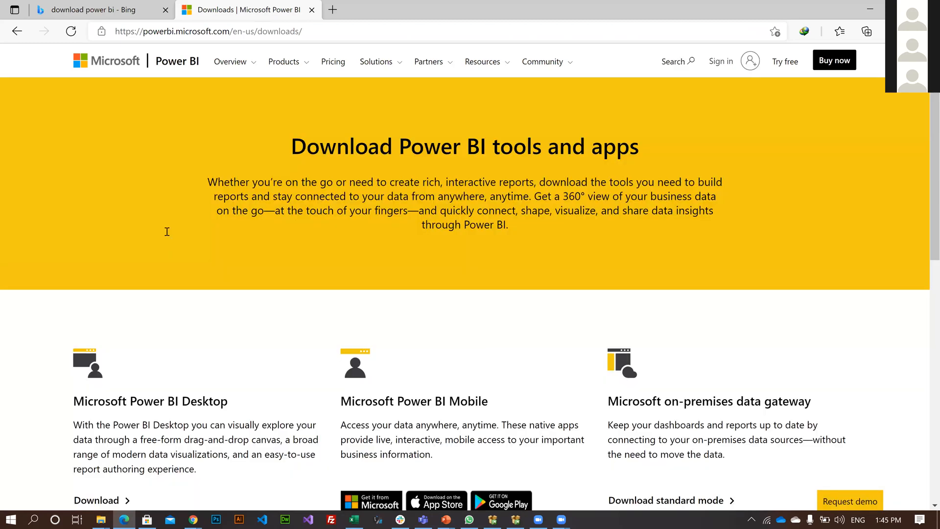
{"action": "scroll", "coordinate": [167, 232], "scroll_direction": "down", "scroll_amount": 7}
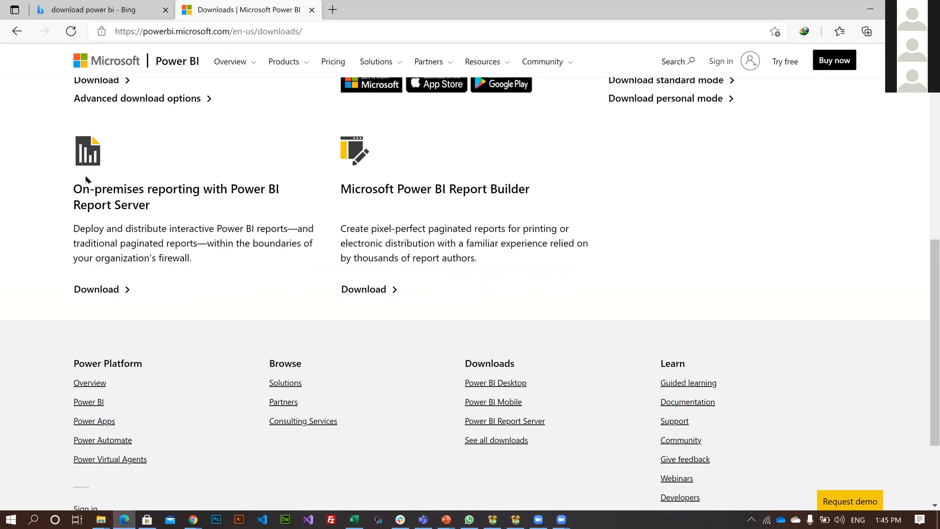
{"action": "scroll", "coordinate": [110, 171], "scroll_direction": "up", "scroll_amount": 3}
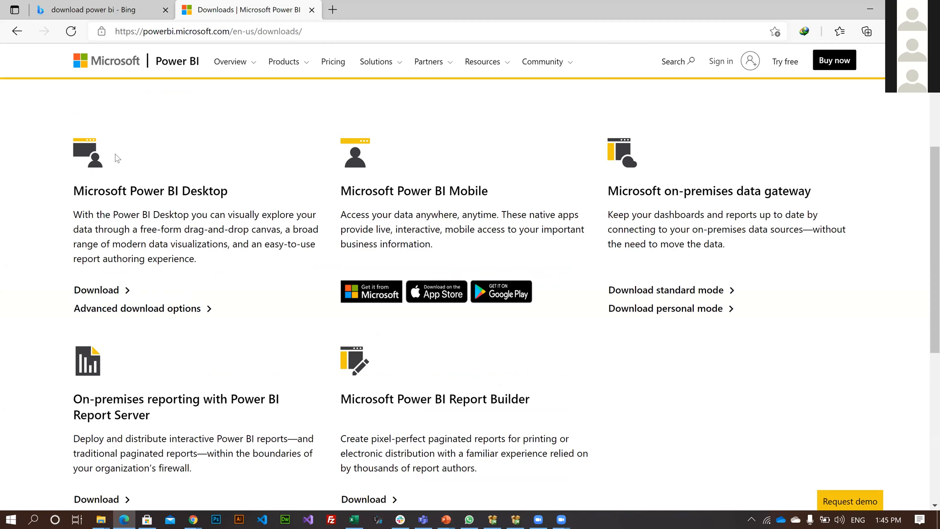
{"action": "scroll", "coordinate": [117, 158], "scroll_direction": "up", "scroll_amount": 1}
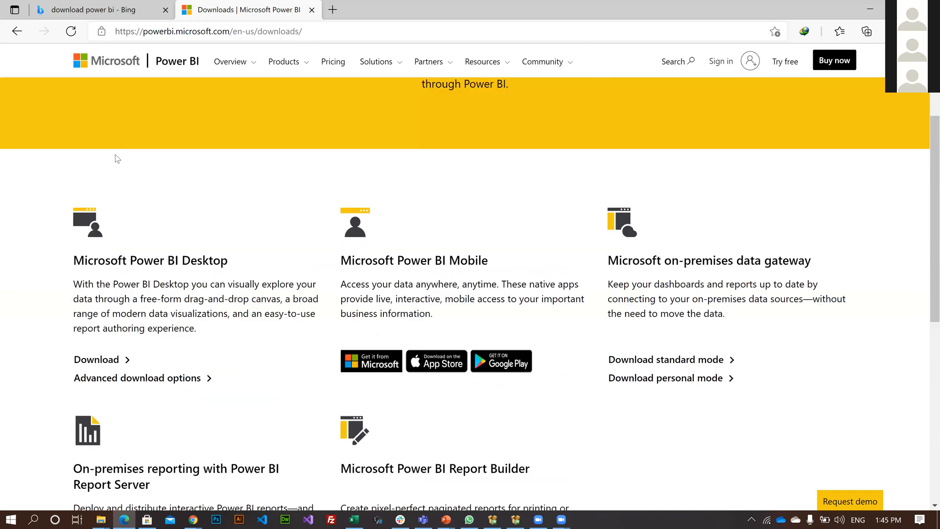
{"action": "scroll", "coordinate": [117, 158], "scroll_direction": "up", "scroll_amount": 3}
Open the Power BI Desktop product page and review its download choices.
{"action": "left_click", "coordinate": [308, 72]}
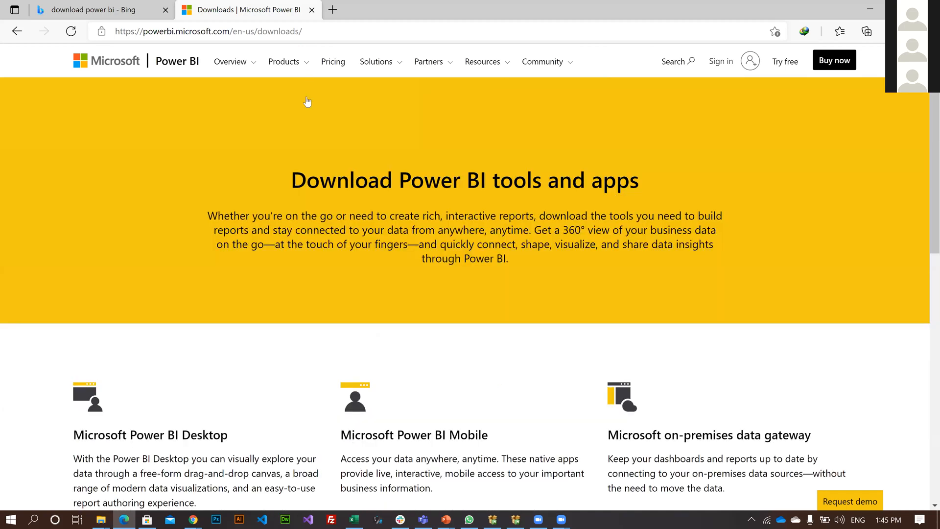
{"action": "left_click", "coordinate": [300, 107]}
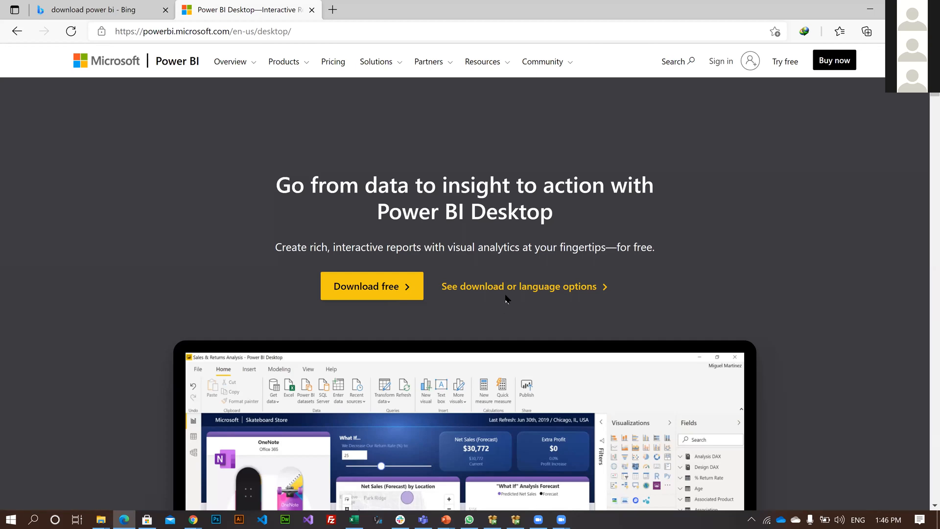
{"action": "scroll", "coordinate": [495, 306], "scroll_direction": "down", "scroll_amount": 3}
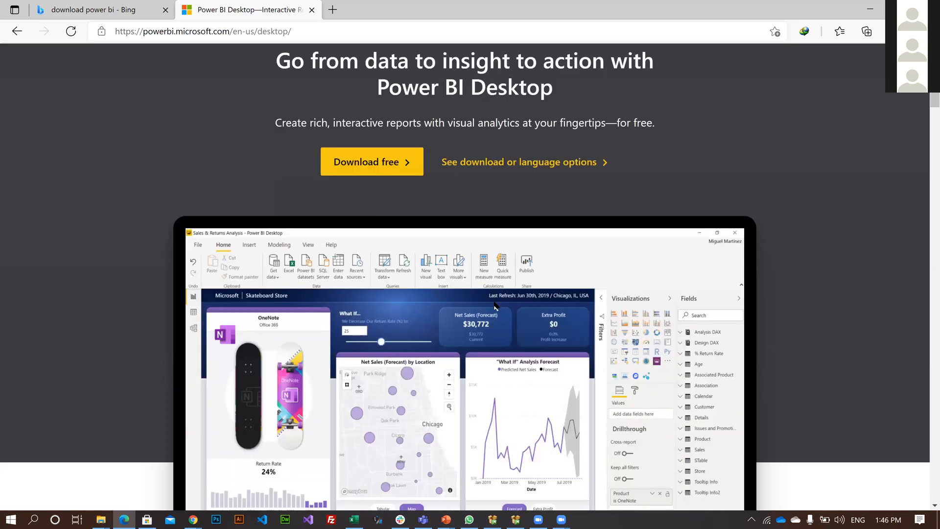
{"action": "scroll", "coordinate": [491, 301], "scroll_direction": "down", "scroll_amount": 3}
{"action": "scroll", "coordinate": [491, 301], "scroll_direction": "up", "scroll_amount": 5}
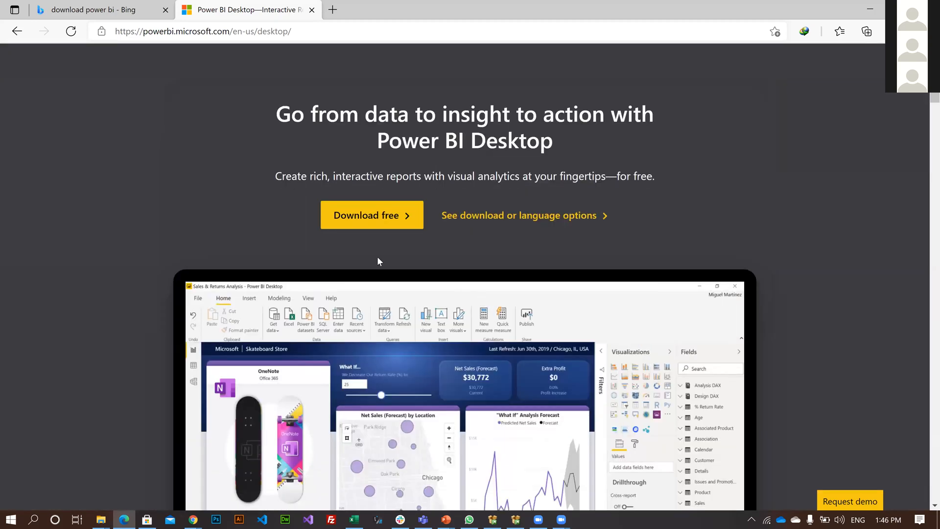
{"action": "scroll", "coordinate": [357, 300], "scroll_direction": "up", "scroll_amount": 2}
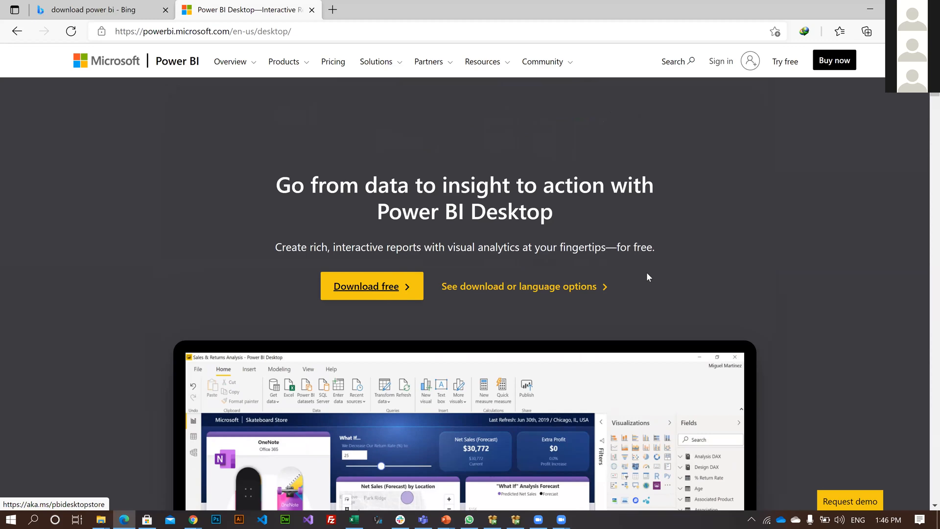
Open the download or language options for Power BI Desktop and bring up the choice of English installer files.
{"action": "left_click", "coordinate": [525, 289]}
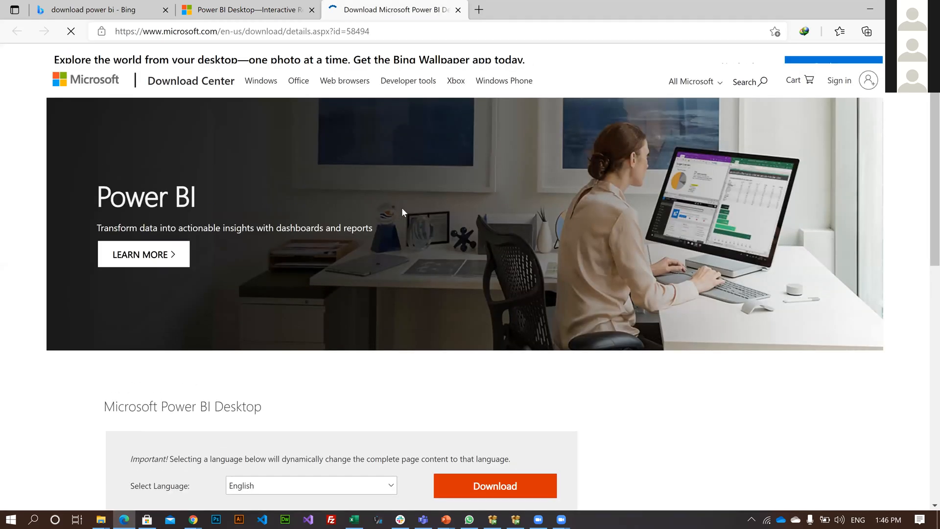
{"action": "scroll", "coordinate": [518, 209], "scroll_direction": "down", "scroll_amount": 5}
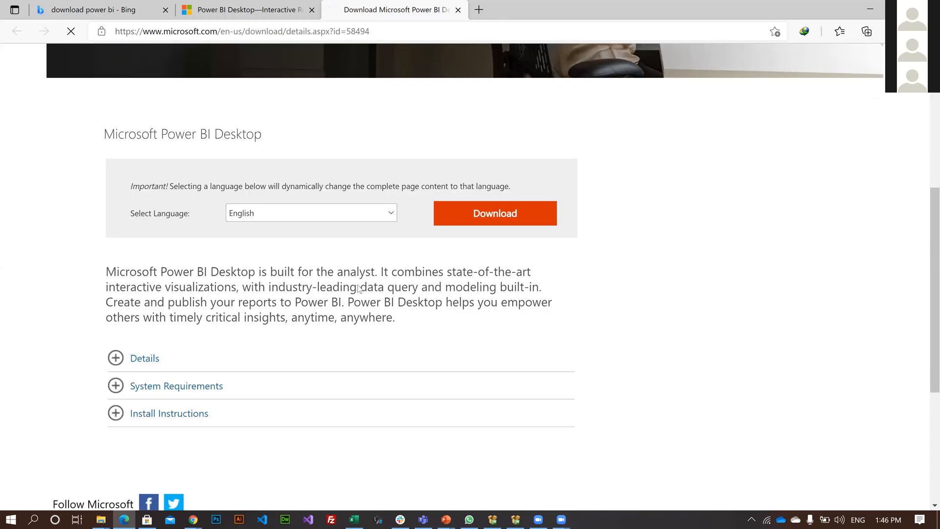
{"action": "left_click", "coordinate": [495, 214]}
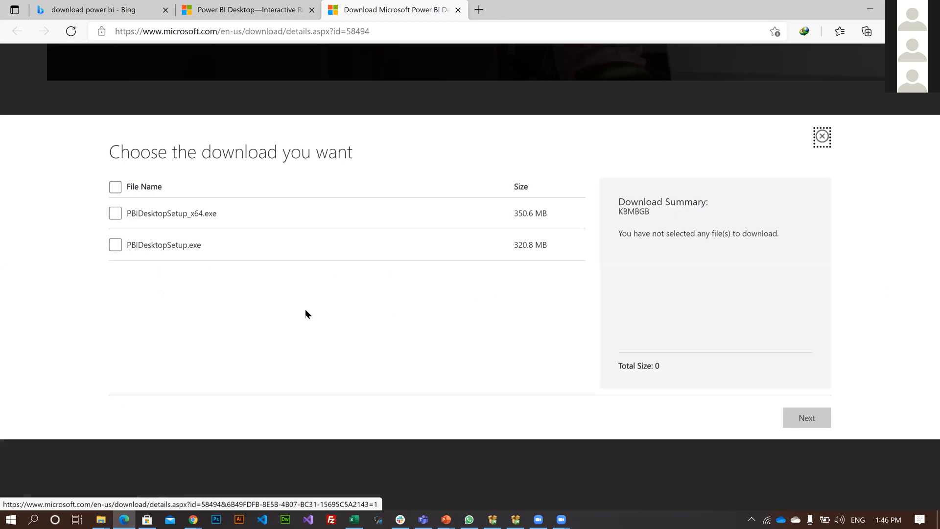
Switch to Microsoft Store, launch the installed Power BI Desktop and close its start screen.
{"action": "key", "text": "ctrl+shift+Tab"}
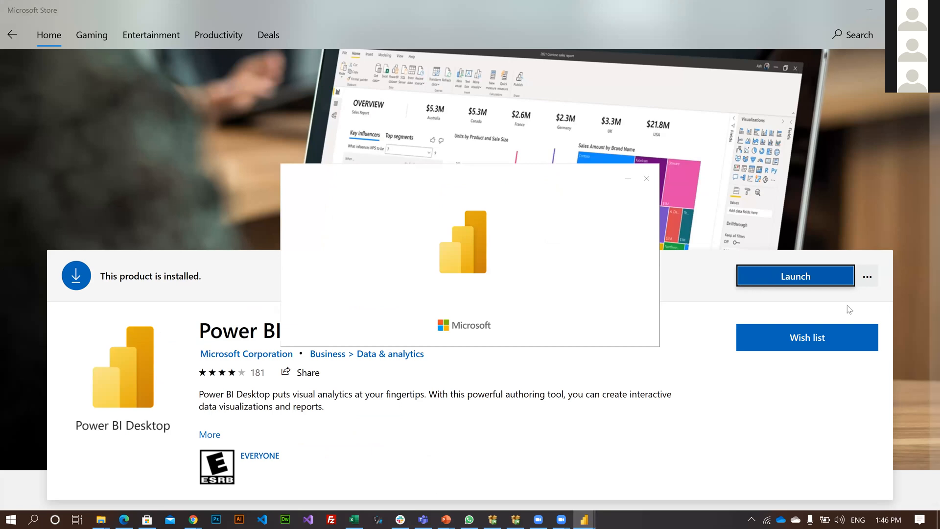
{"action": "key", "text": "super+d"}
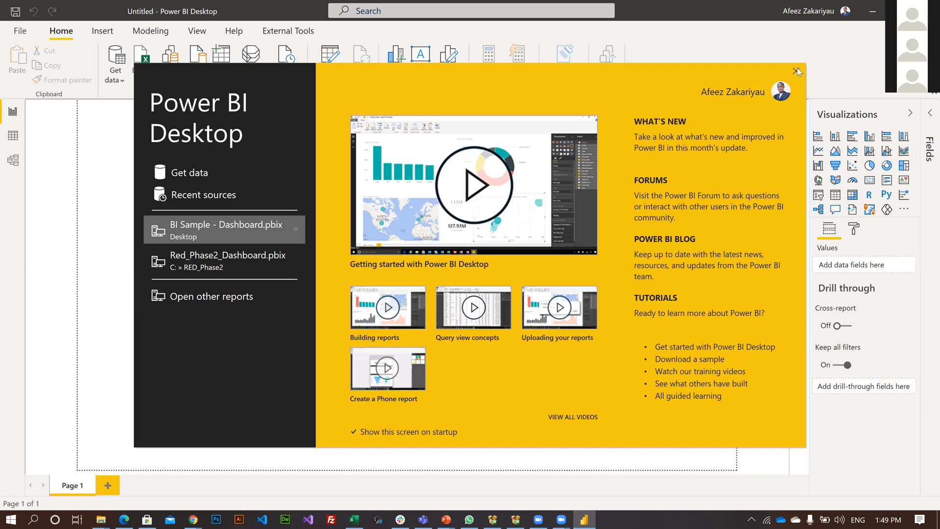
{"action": "left_click", "coordinate": [797, 70]}
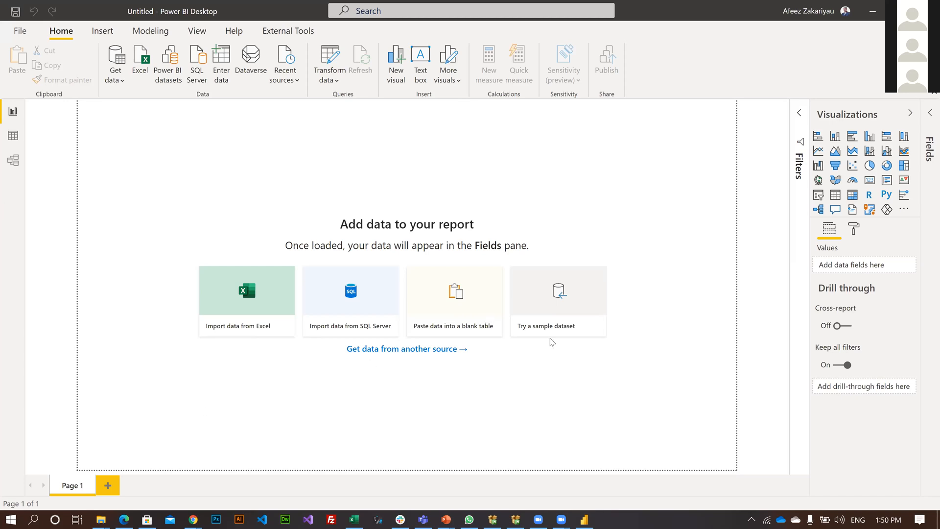
Add two new pages to the blank report and return to Page 1.
{"action": "left_click", "coordinate": [110, 488]}
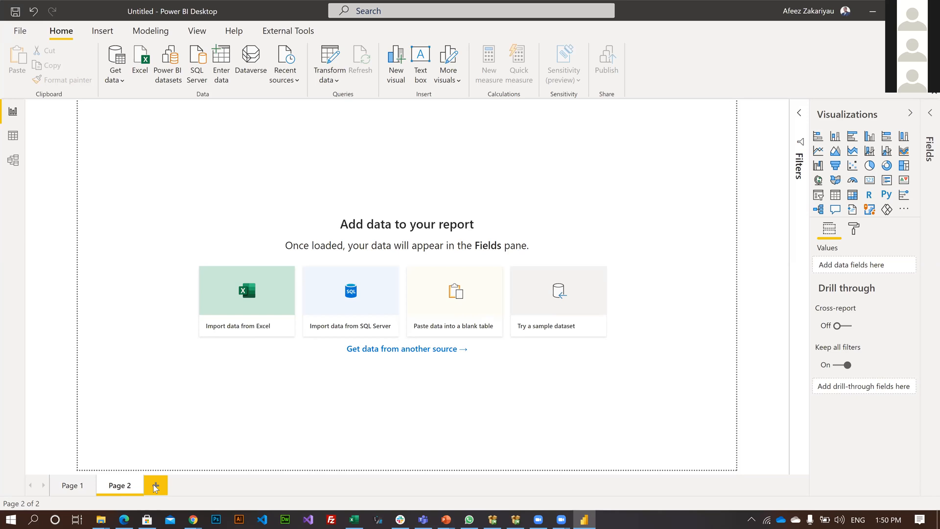
{"action": "left_click", "coordinate": [63, 489]}
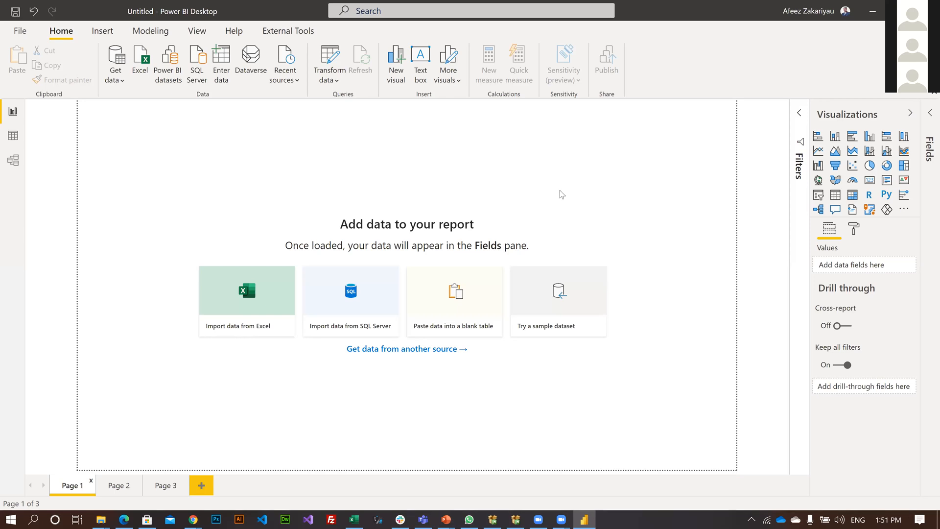
Switch through the Data and Model views and examine the options for getting data, recent sources and transforming data.
{"action": "left_click", "coordinate": [12, 139]}
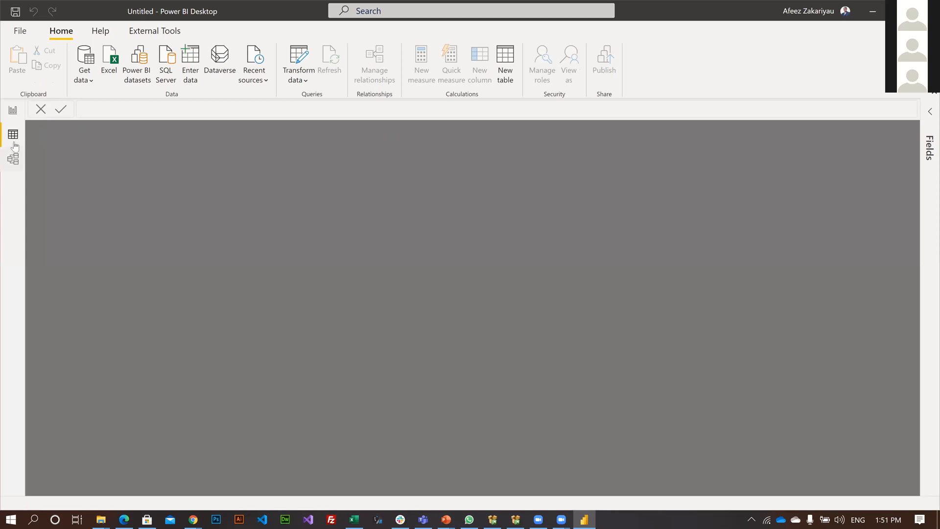
{"action": "left_click", "coordinate": [7, 156]}
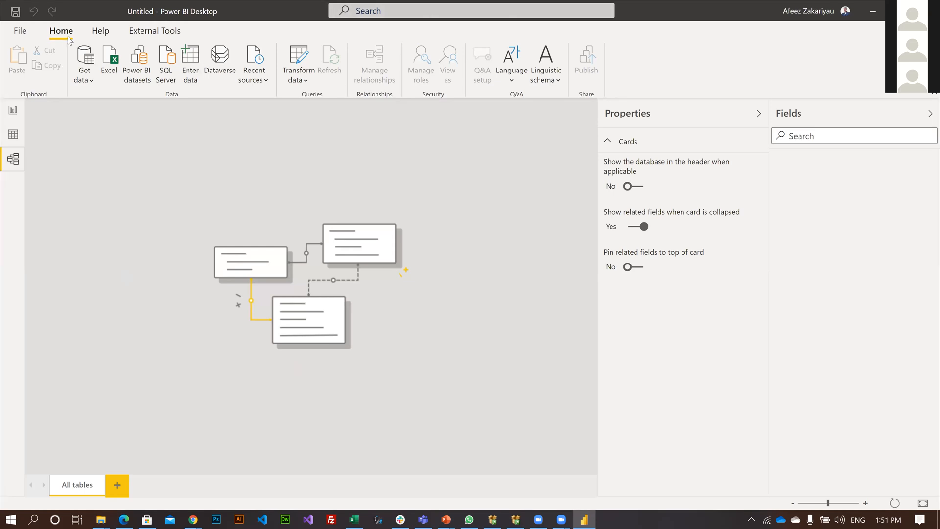
{"action": "left_click", "coordinate": [86, 80]}
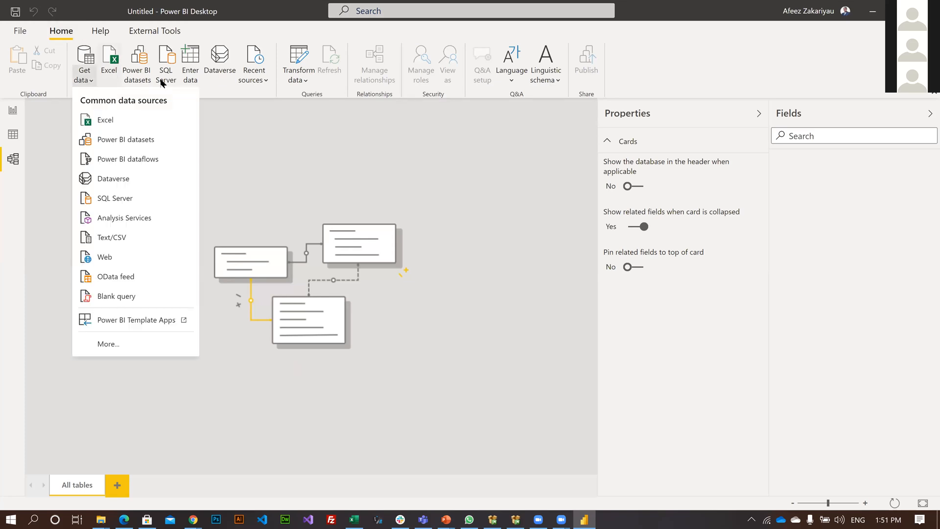
{"action": "left_click", "coordinate": [211, 89]}
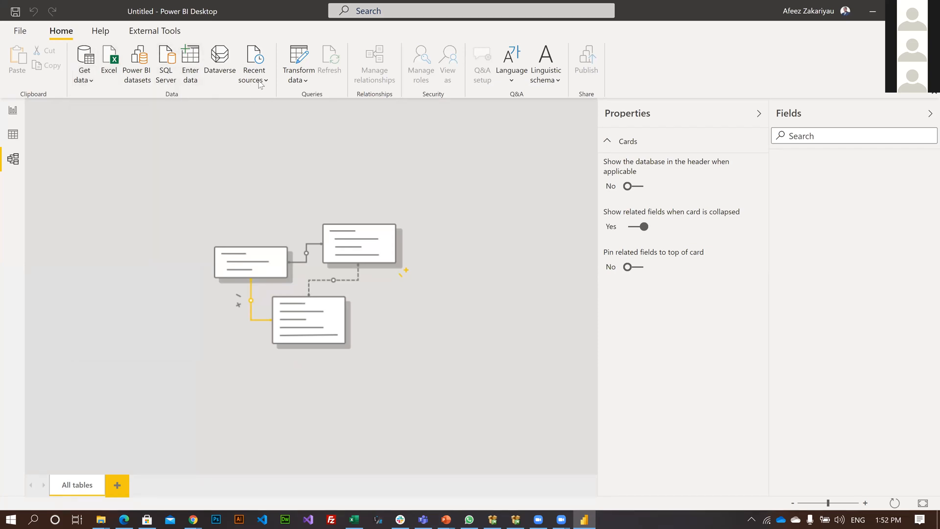
{"action": "left_click", "coordinate": [243, 79]}
{"action": "left_click", "coordinate": [311, 90]}
{"action": "left_click", "coordinate": [310, 86]}
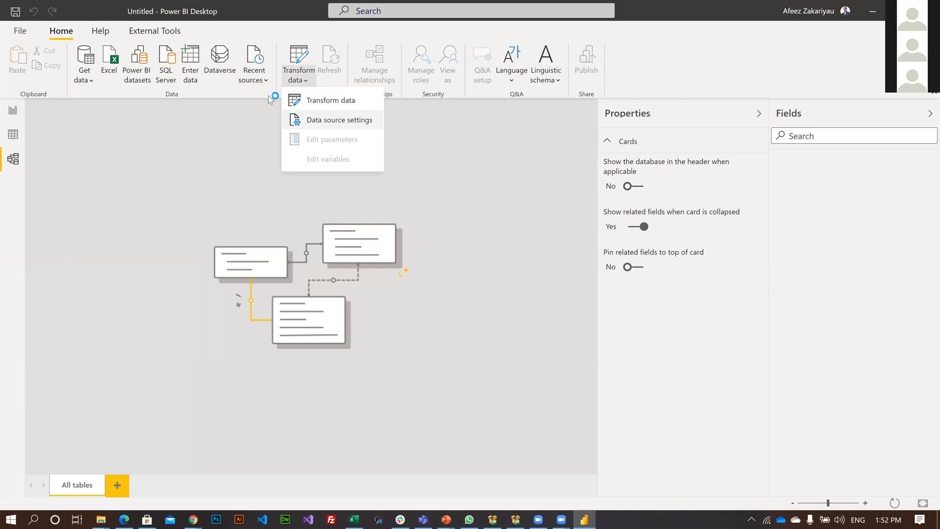
{"action": "left_click", "coordinate": [307, 84]}
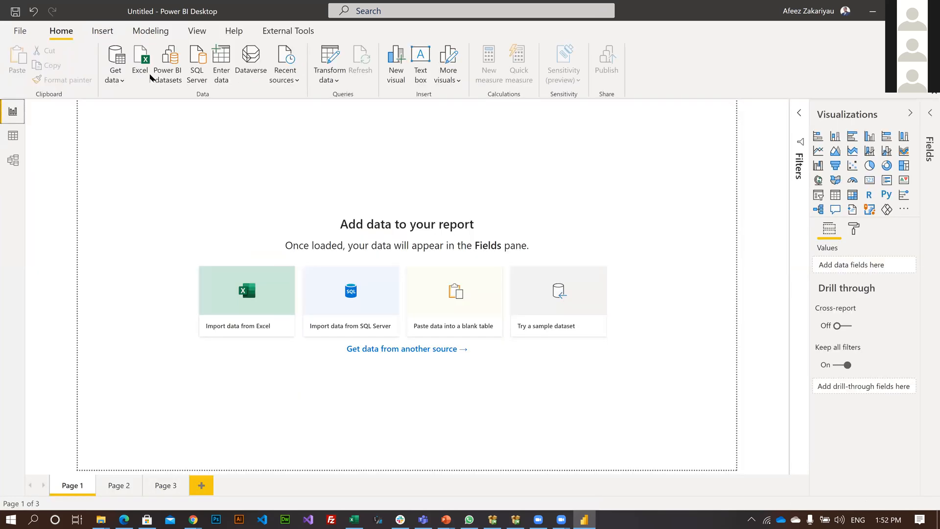
Return to the Report view and examine the options for inserting more visuals and shapes, plus the modeling commands.
{"action": "left_click", "coordinate": [103, 32]}
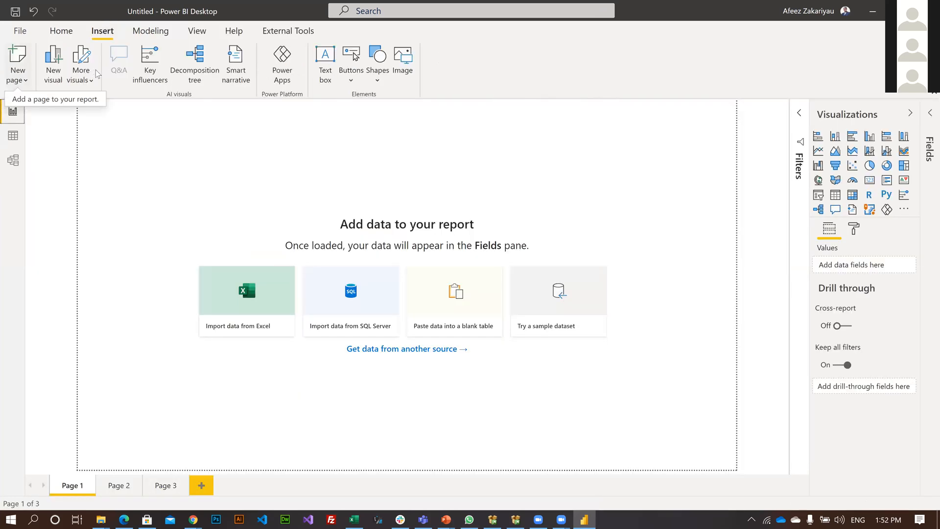
{"action": "left_click", "coordinate": [94, 76]}
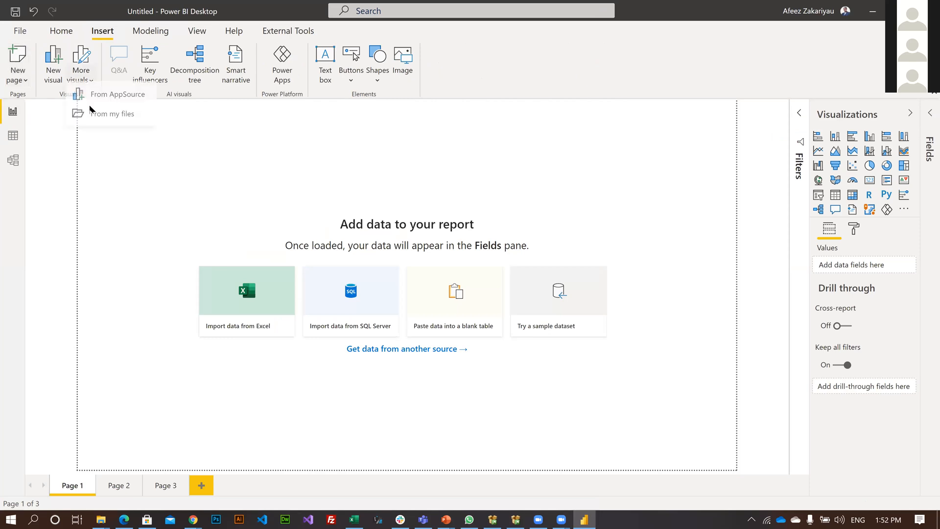
{"action": "left_click", "coordinate": [84, 81]}
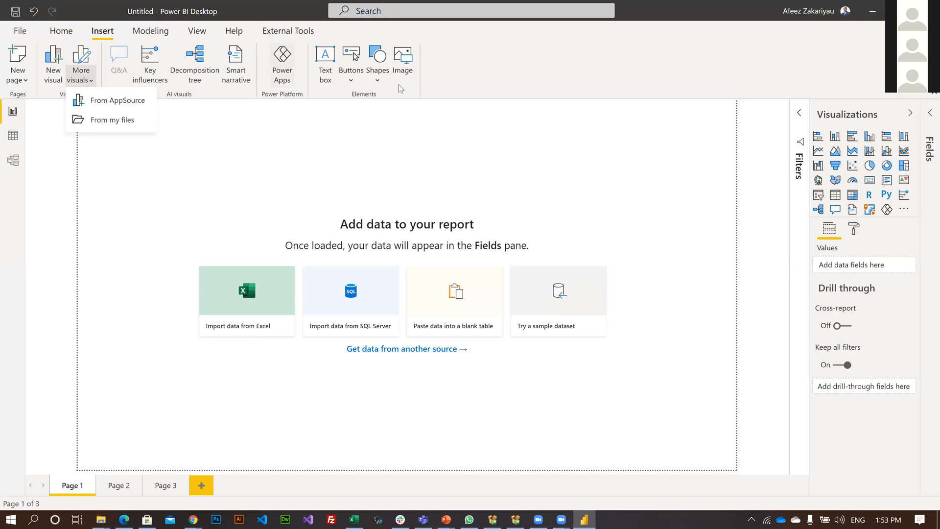
{"action": "left_click", "coordinate": [377, 58]}
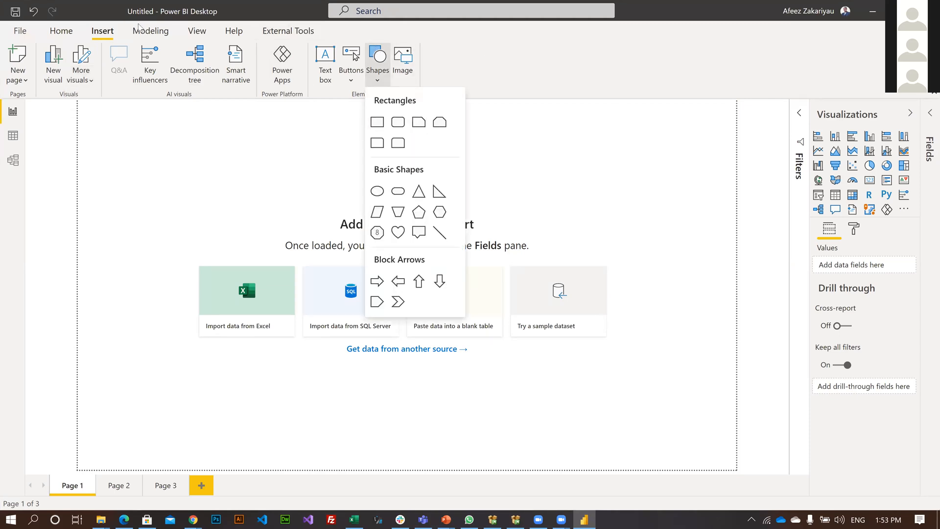
{"action": "left_click", "coordinate": [316, 31]}
{"action": "left_click", "coordinate": [151, 31]}
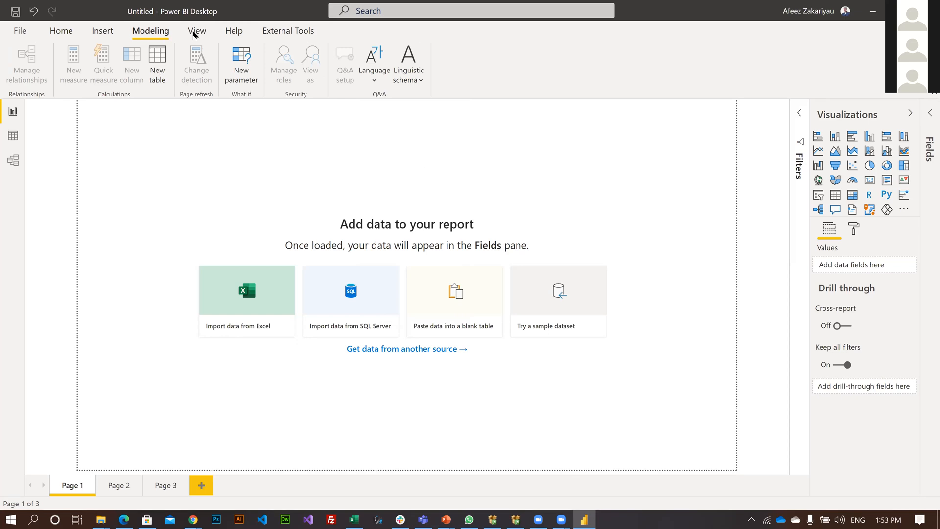
Examine the report's viewing options, including the full theme gallery and page view sizes, plus the external tools commands.
{"action": "left_click", "coordinate": [146, 27]}
{"action": "left_click", "coordinate": [99, 34]}
{"action": "left_click", "coordinate": [199, 34]}
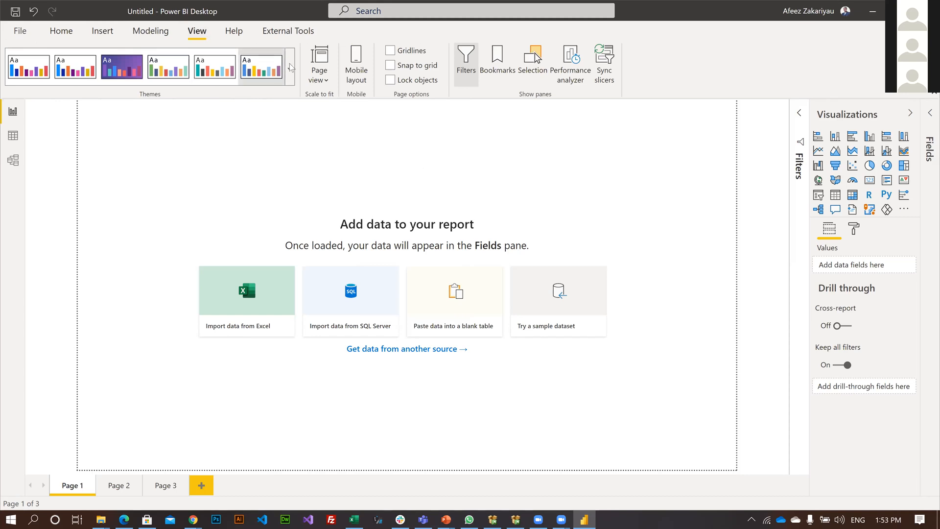
{"action": "left_click", "coordinate": [291, 67]}
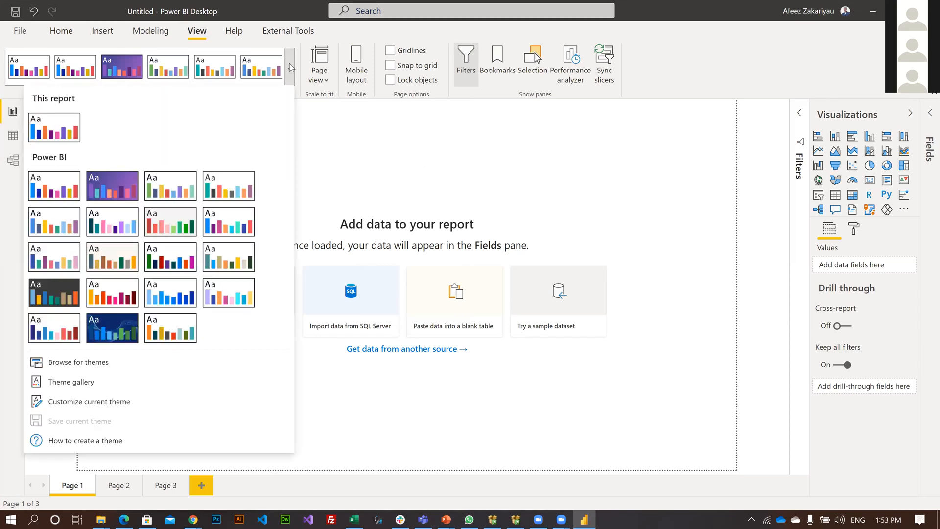
{"action": "left_click", "coordinate": [289, 63]}
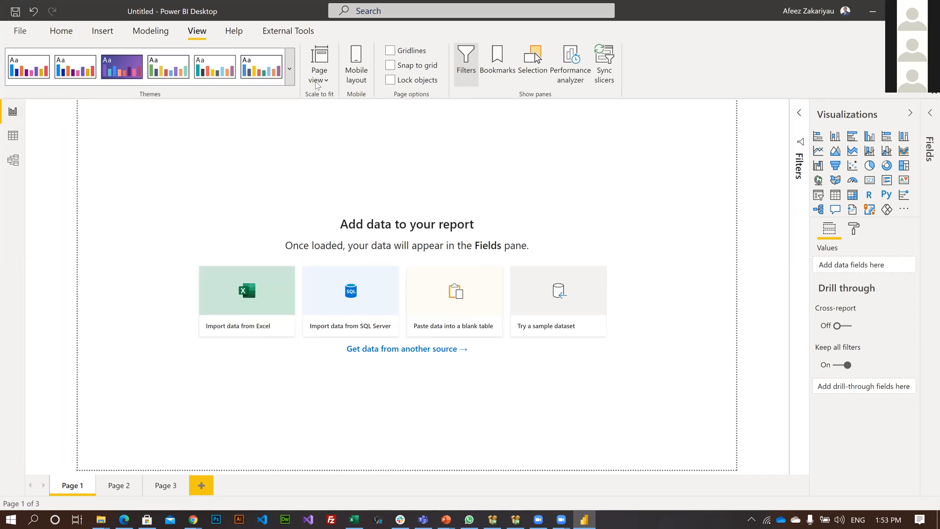
{"action": "left_click", "coordinate": [317, 85]}
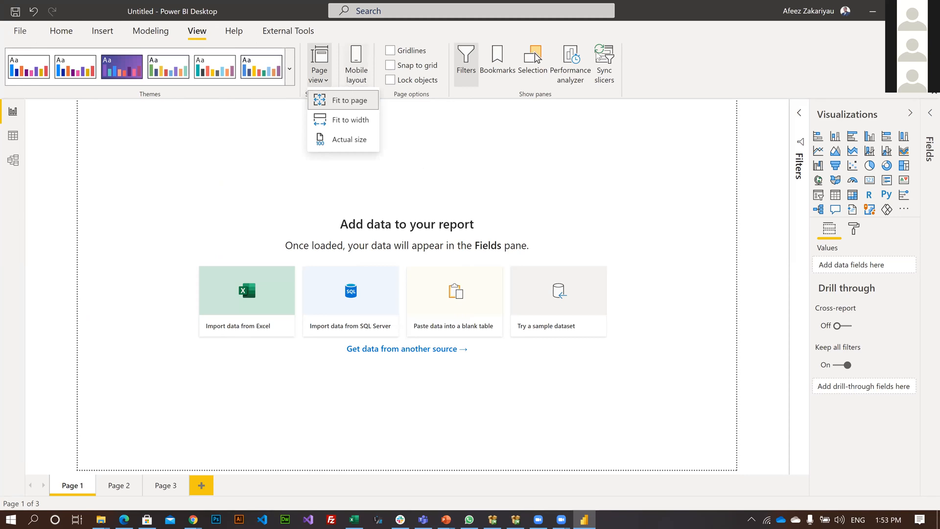
{"action": "left_click", "coordinate": [692, 35]}
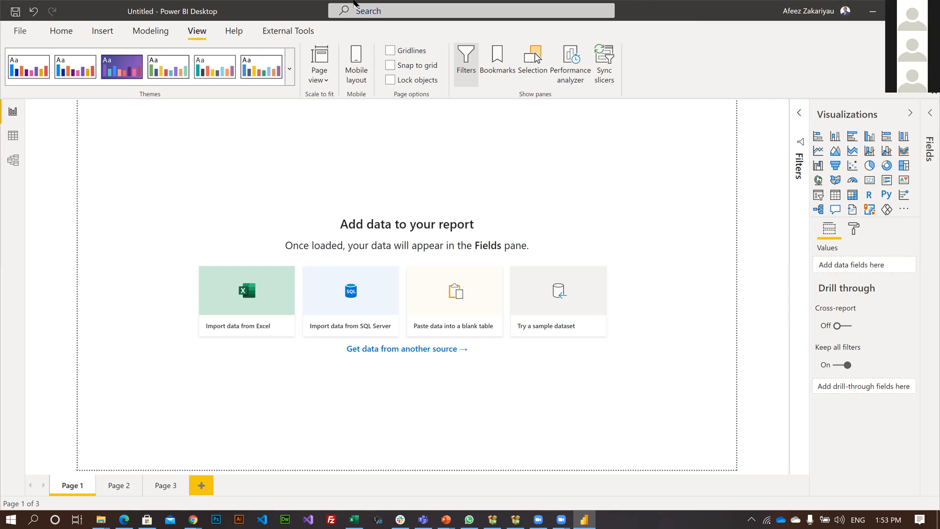
{"action": "left_click", "coordinate": [274, 31]}
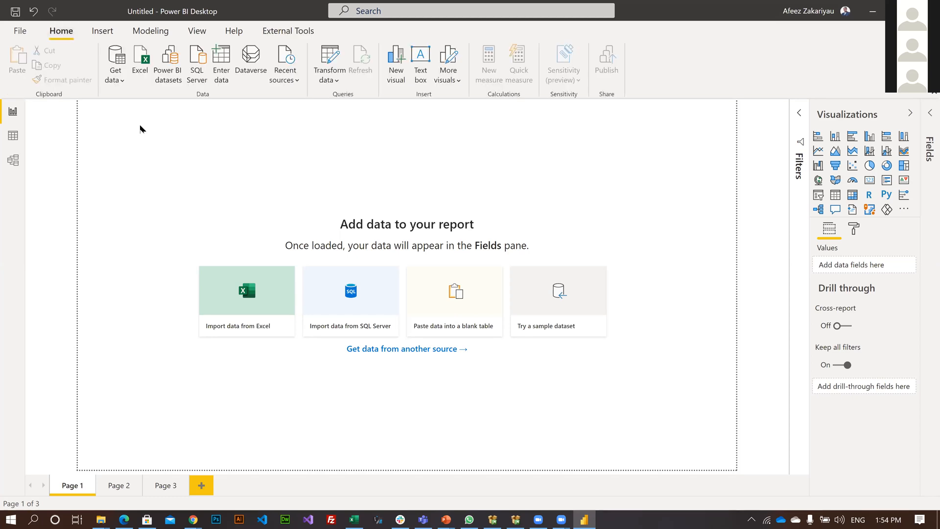
Open the complete Get Data connector list and examine the available data sources across all categories.
{"action": "left_click", "coordinate": [120, 81]}
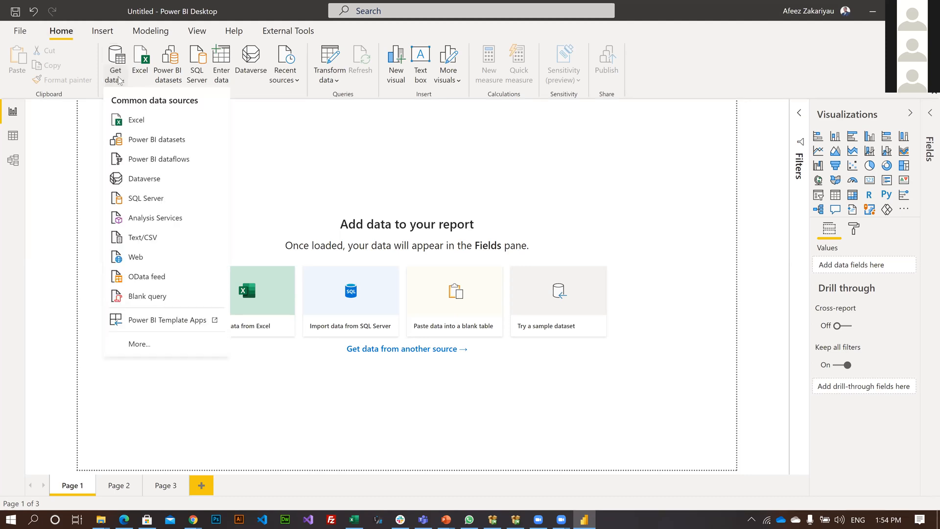
{"action": "left_click", "coordinate": [144, 346]}
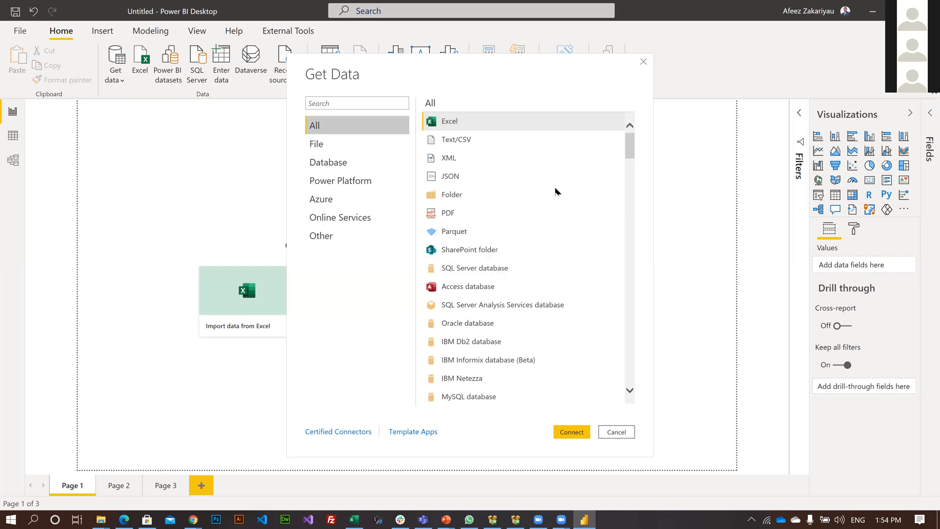
{"action": "scroll", "coordinate": [556, 190], "scroll_direction": "down", "scroll_amount": 10}
{"action": "scroll", "coordinate": [557, 188], "scroll_direction": "down", "scroll_amount": 10}
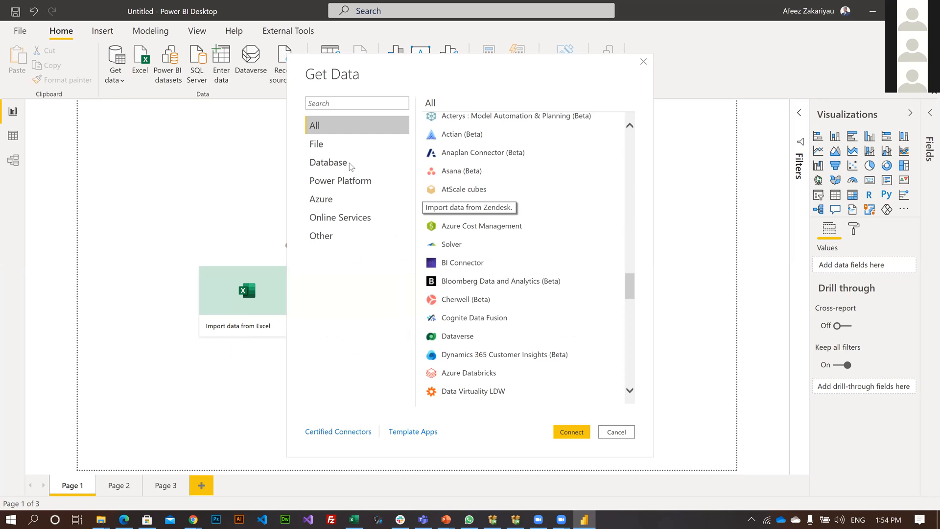
{"action": "scroll", "coordinate": [357, 168], "scroll_direction": "down", "scroll_amount": 5}
{"action": "scroll", "coordinate": [483, 248], "scroll_direction": "down", "scroll_amount": 10}
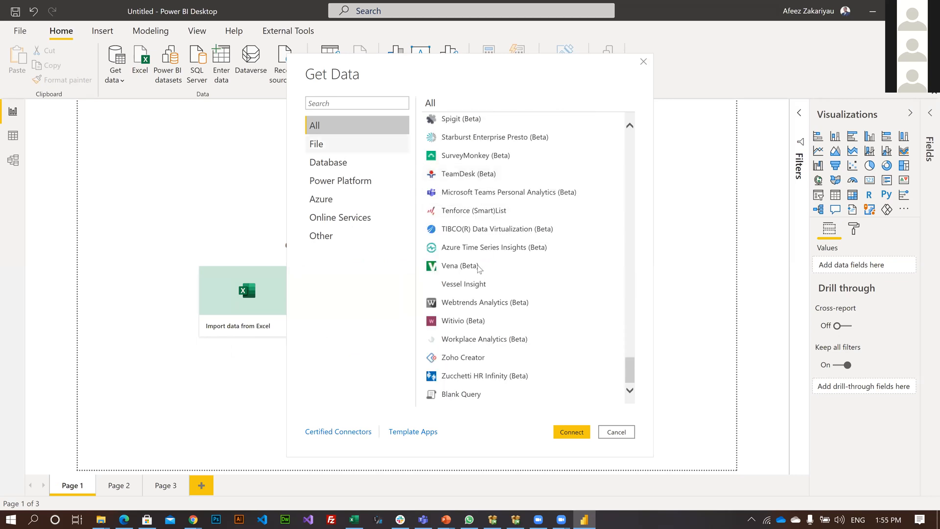
{"action": "scroll", "coordinate": [468, 256], "scroll_direction": "up", "scroll_amount": 2}
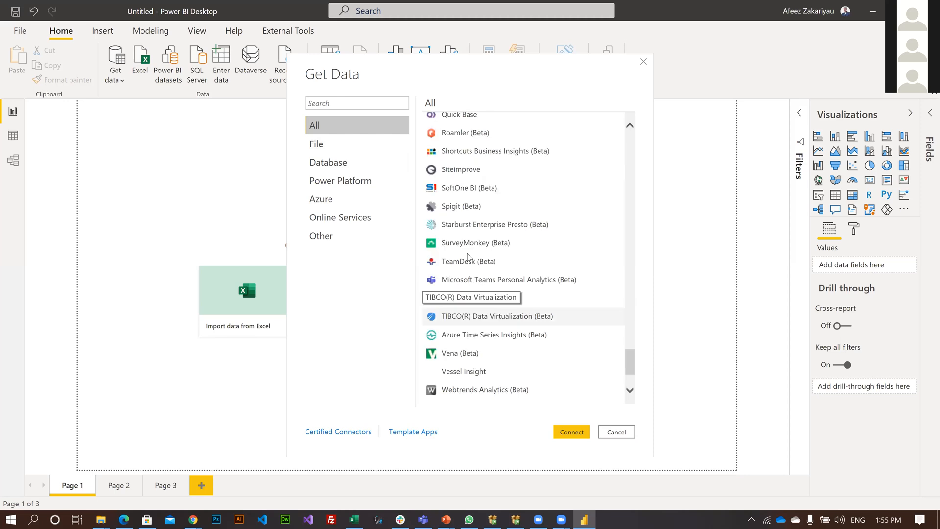
{"action": "scroll", "coordinate": [487, 303], "scroll_direction": "up", "scroll_amount": 3}
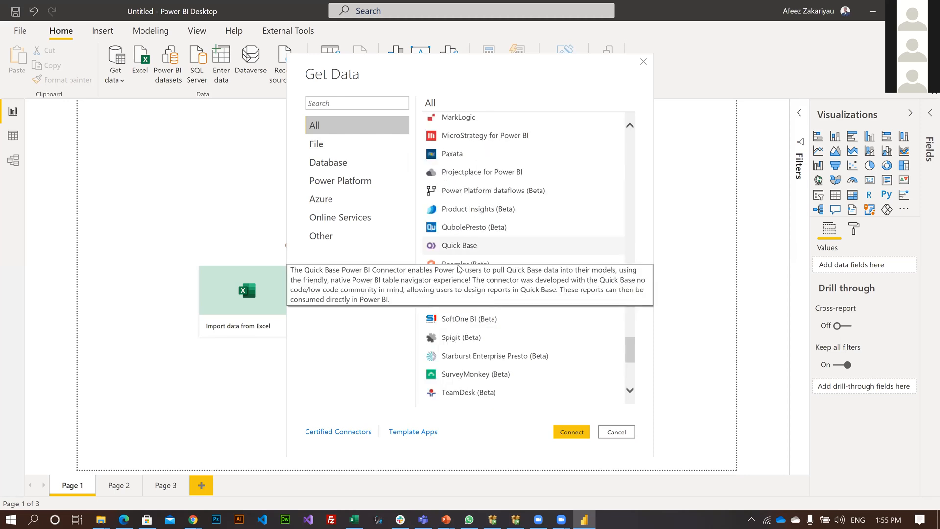
{"action": "scroll", "coordinate": [459, 265], "scroll_direction": "up", "scroll_amount": 4}
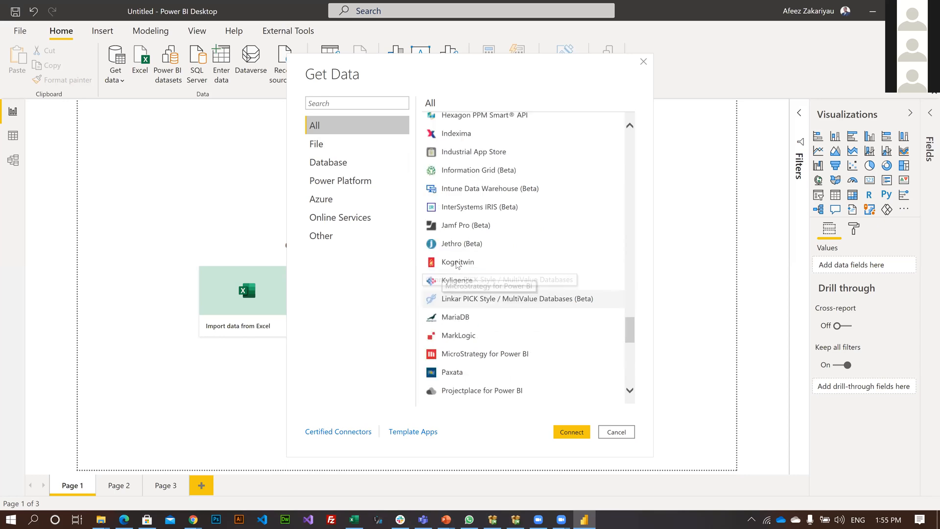
{"action": "scroll", "coordinate": [459, 264], "scroll_direction": "up", "scroll_amount": 3}
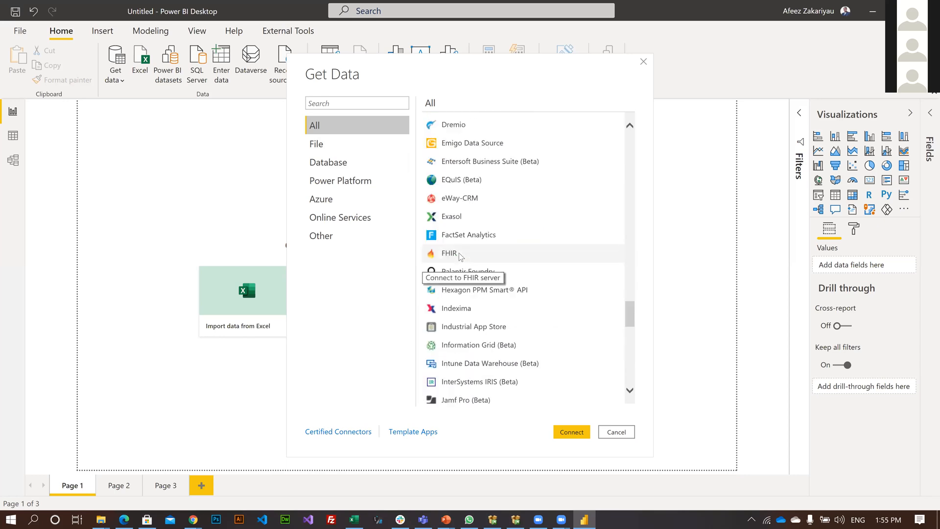
{"action": "scroll", "coordinate": [460, 256], "scroll_direction": "up", "scroll_amount": 3}
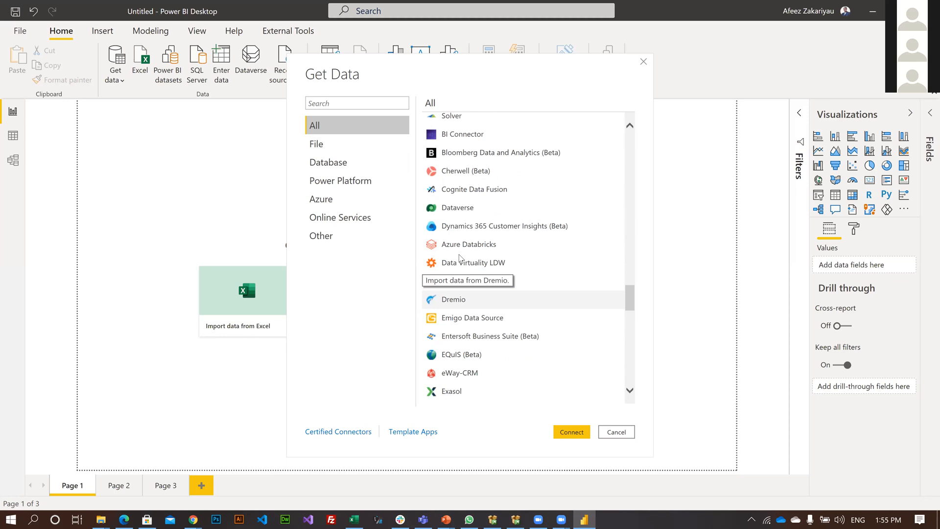
{"action": "scroll", "coordinate": [461, 258], "scroll_direction": "up", "scroll_amount": 1}
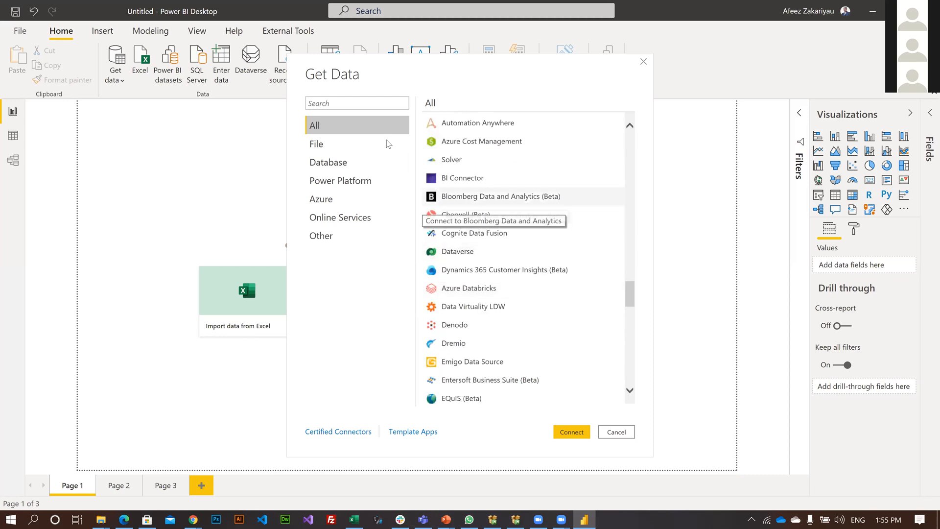
{"action": "scroll", "coordinate": [316, 150], "scroll_direction": "up", "scroll_amount": 2}
{"action": "scroll", "coordinate": [327, 148], "scroll_direction": "up", "scroll_amount": 3}
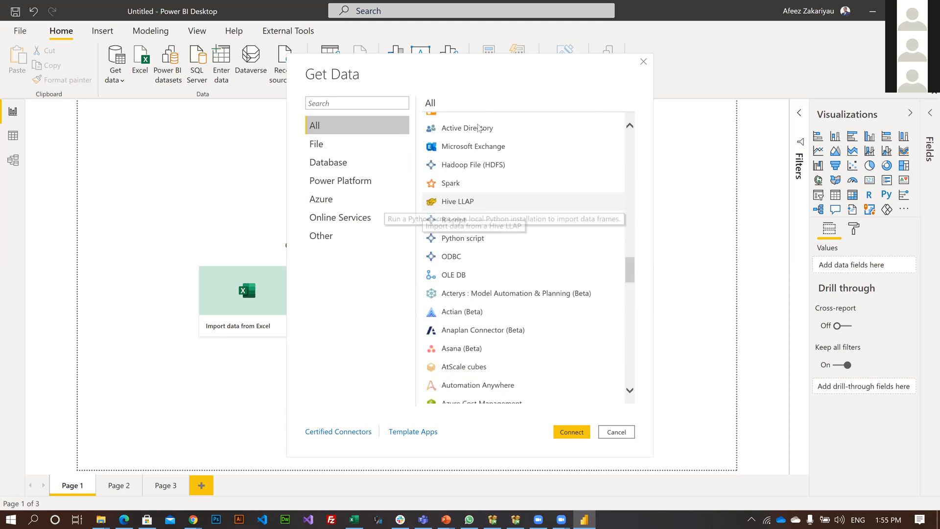
Examine the File, Database and Power Platform connector categories, selecting IBM Db2 database among the database sources.
{"action": "left_click", "coordinate": [325, 146]}
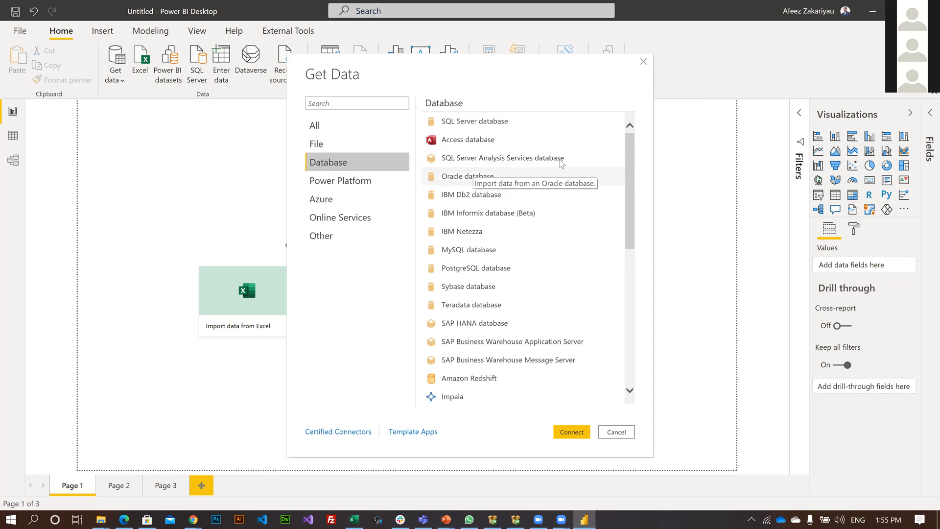
{"action": "left_click", "coordinate": [461, 196]}
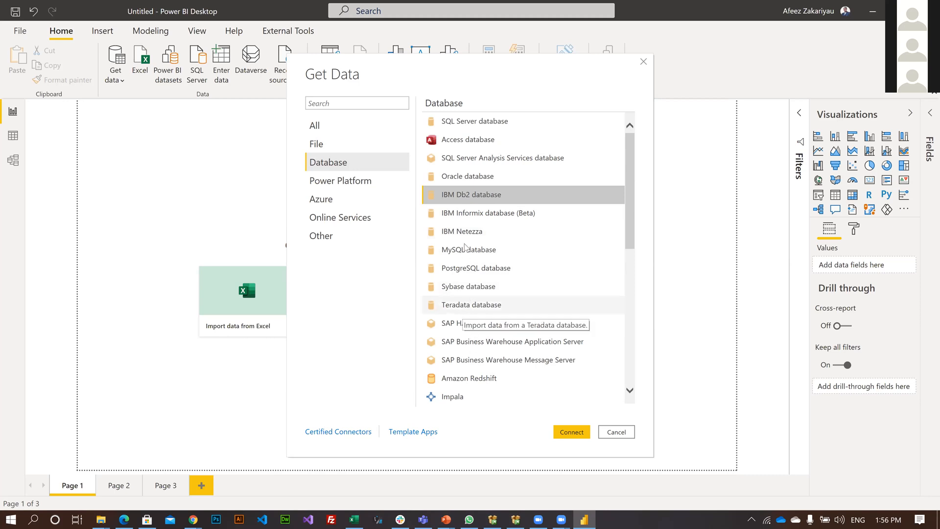
{"action": "scroll", "coordinate": [466, 247], "scroll_direction": "down", "scroll_amount": 2}
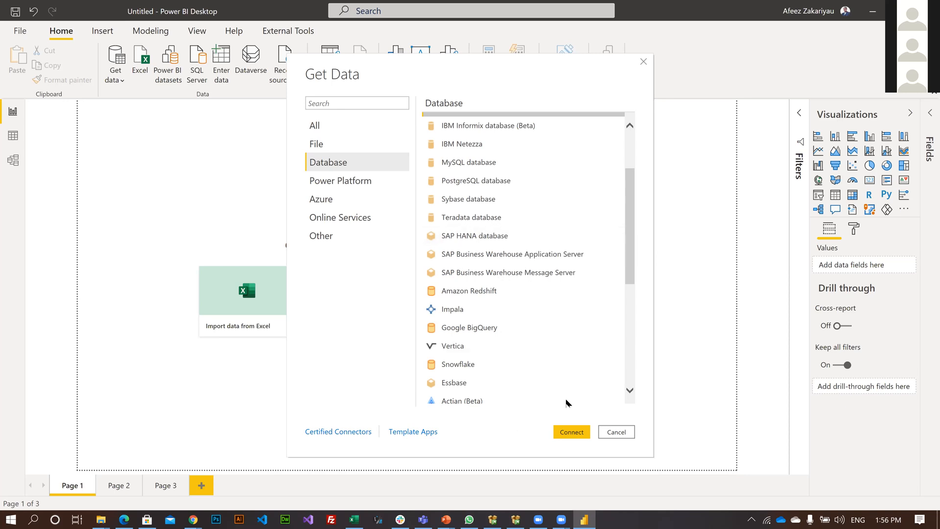
{"action": "scroll", "coordinate": [519, 299], "scroll_direction": "down", "scroll_amount": 5}
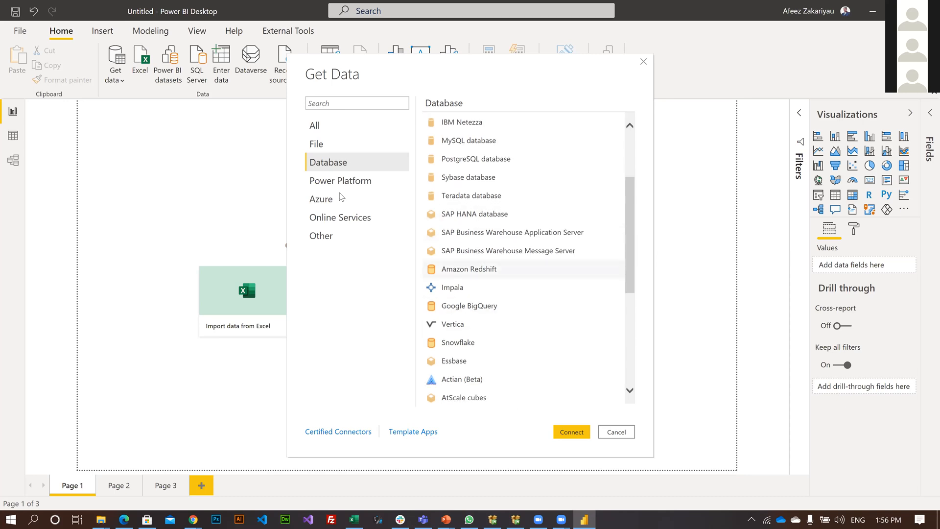
{"action": "left_click", "coordinate": [341, 185]}
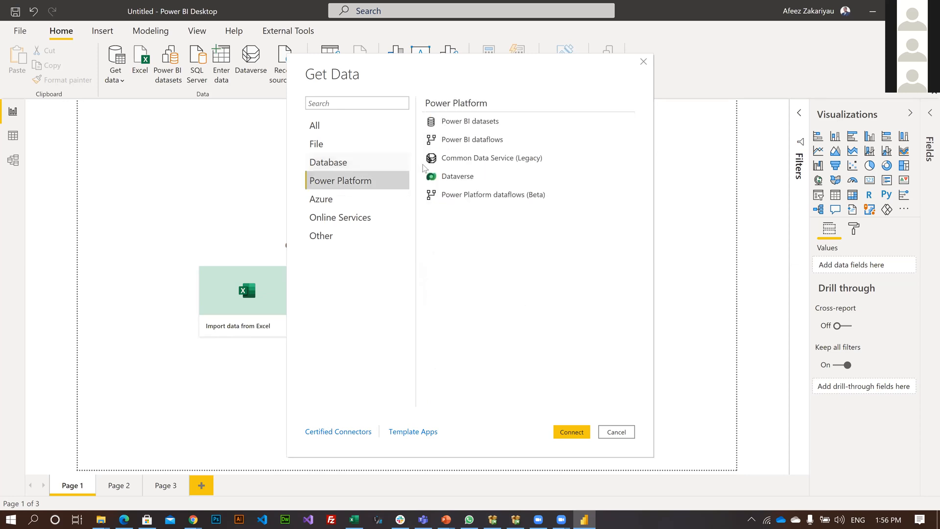
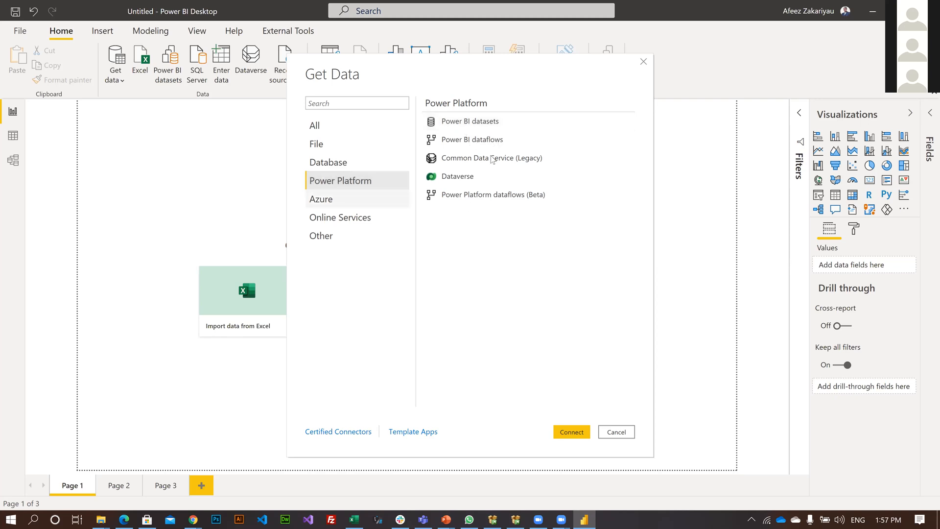
Examine the available connectors in the Azure, Online Services and Other categories of Get Data.
{"action": "key", "text": "Down"}
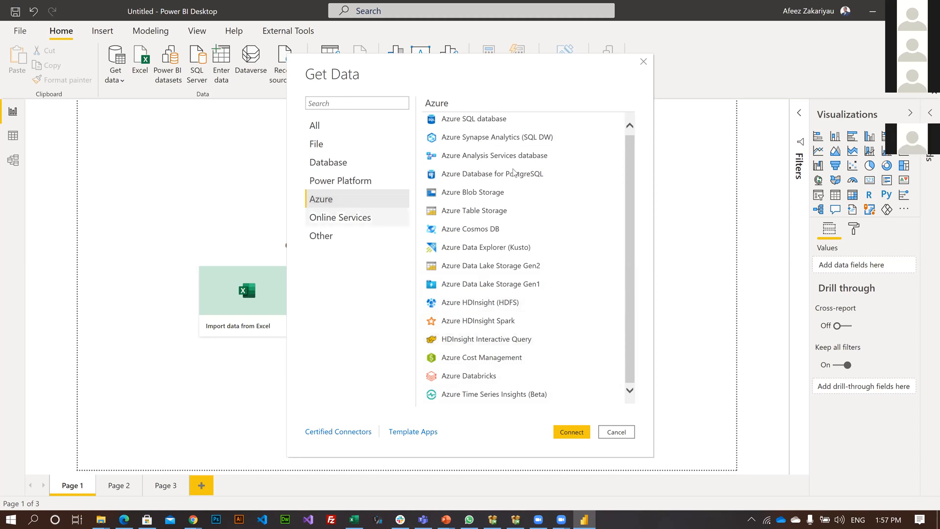
{"action": "scroll", "coordinate": [517, 157], "scroll_direction": "down", "scroll_amount": 10}
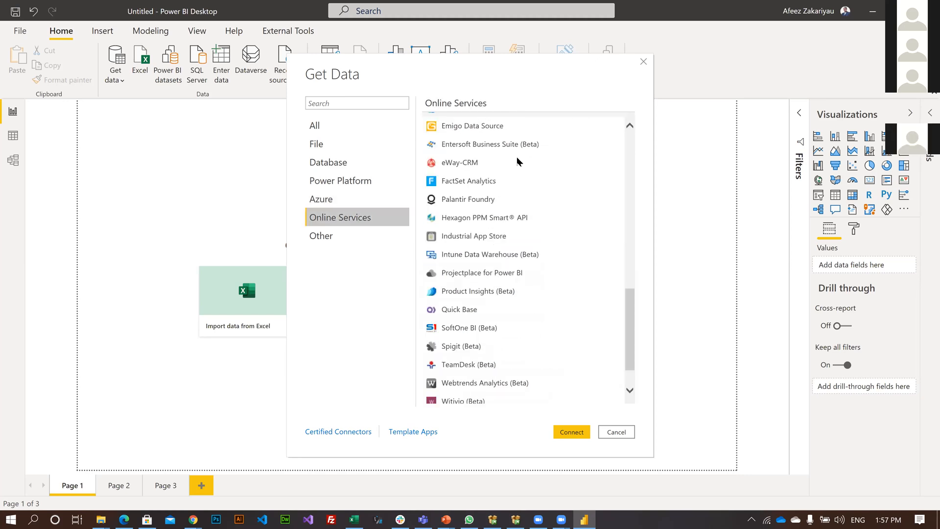
{"action": "scroll", "coordinate": [518, 161], "scroll_direction": "up", "scroll_amount": 8}
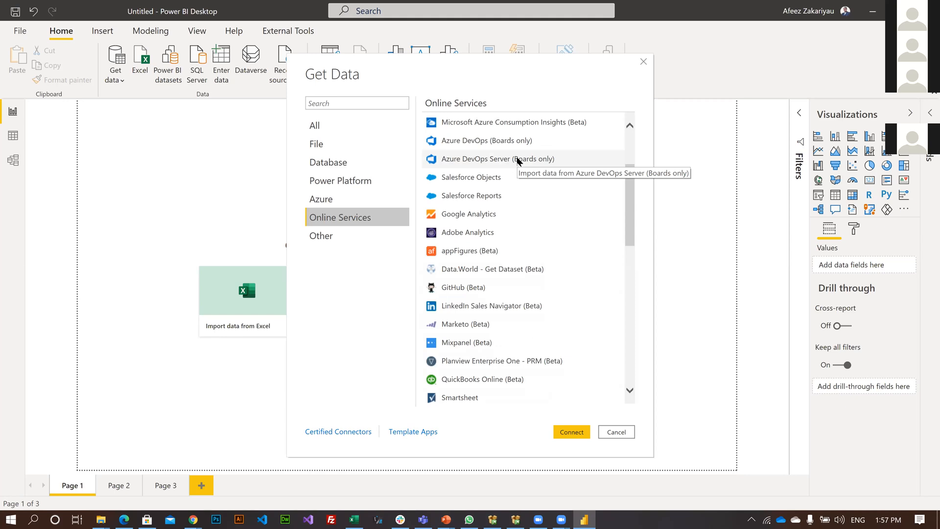
{"action": "left_click", "coordinate": [387, 239]}
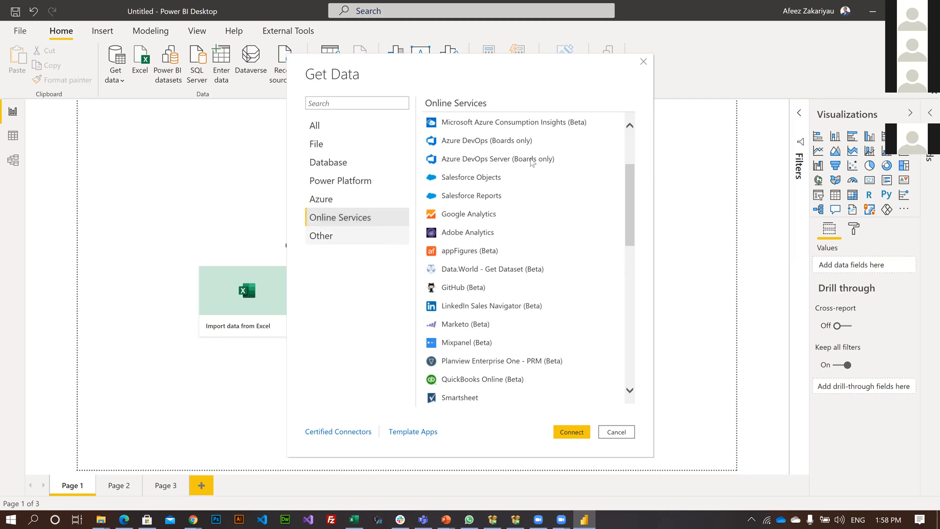
{"action": "scroll", "coordinate": [479, 285], "scroll_direction": "down", "scroll_amount": 5}
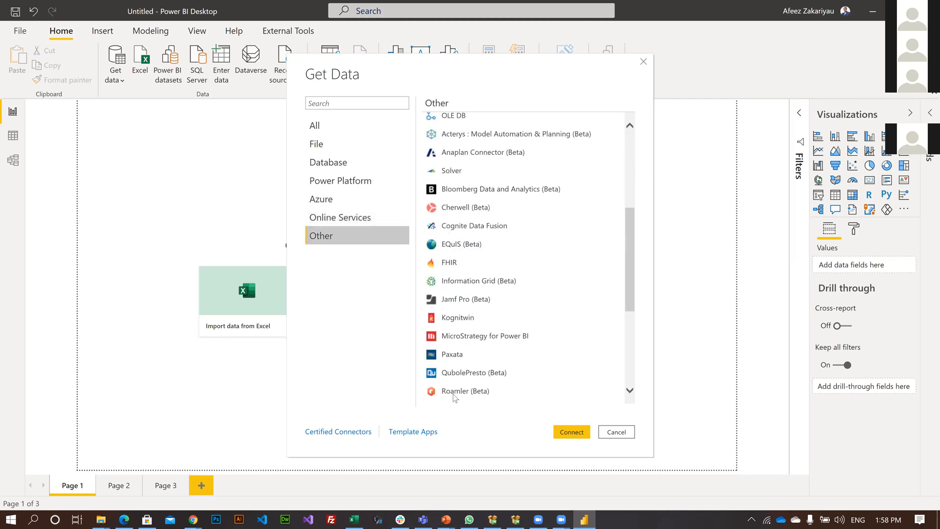
{"action": "scroll", "coordinate": [455, 397], "scroll_direction": "down", "scroll_amount": 5}
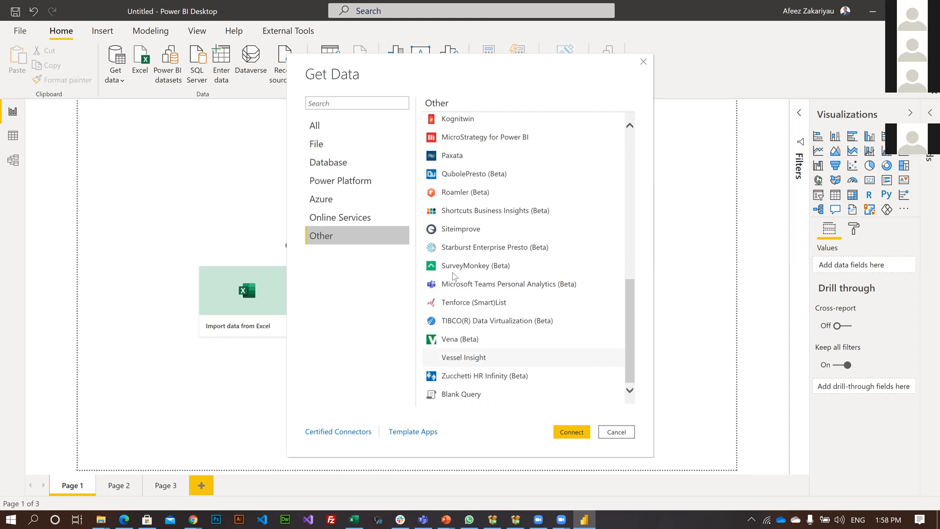
{"action": "scroll", "coordinate": [453, 273], "scroll_direction": "up", "scroll_amount": 10}
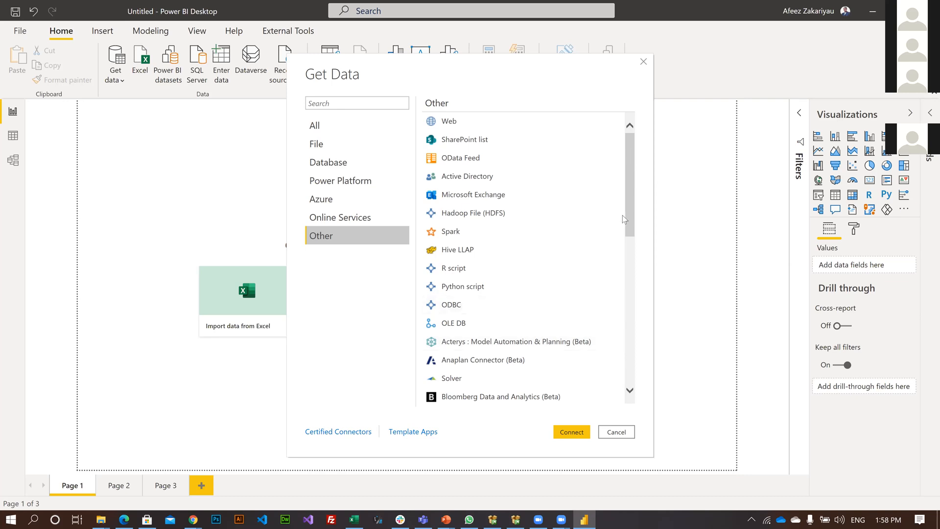
{"action": "left_click_drag", "start_coordinate": [630, 215], "coordinate": [630, 280]}
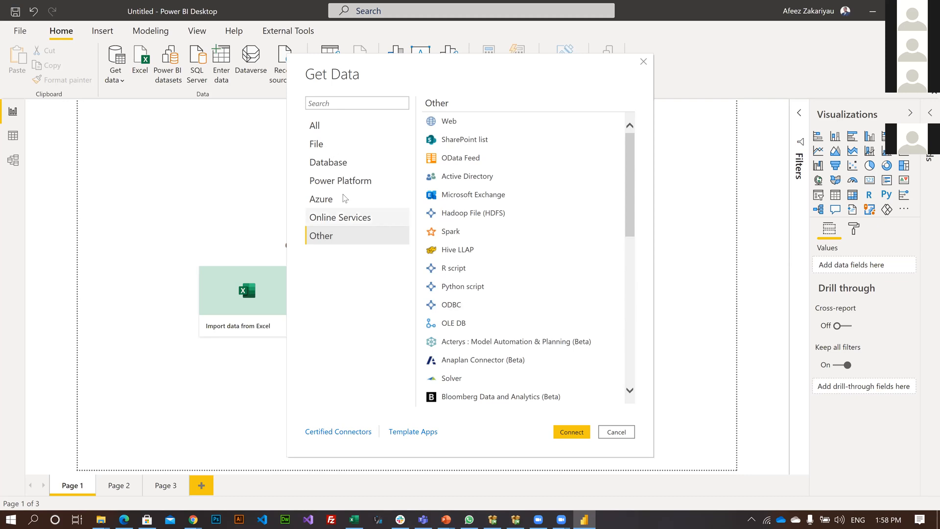
Choose Excel among the File connectors and start connecting to a workbook.
{"action": "left_click", "coordinate": [342, 146]}
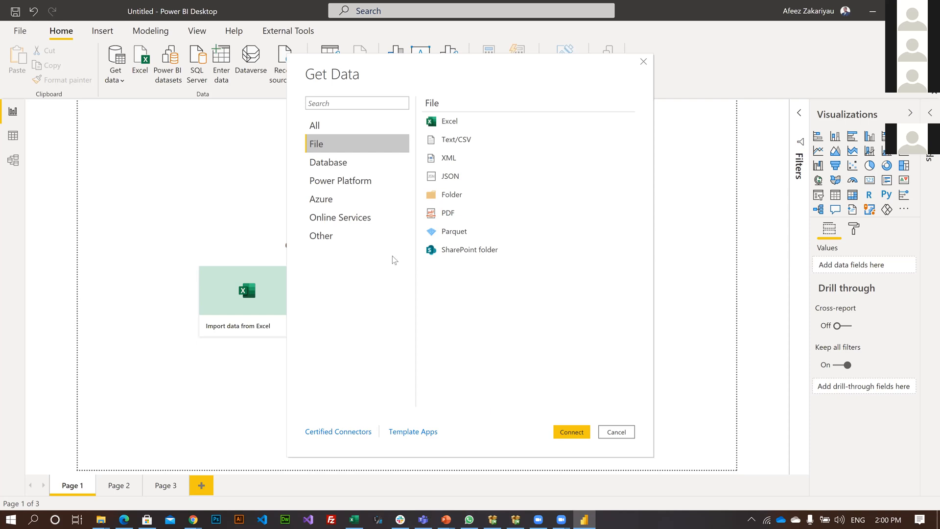
{"action": "left_click", "coordinate": [475, 128]}
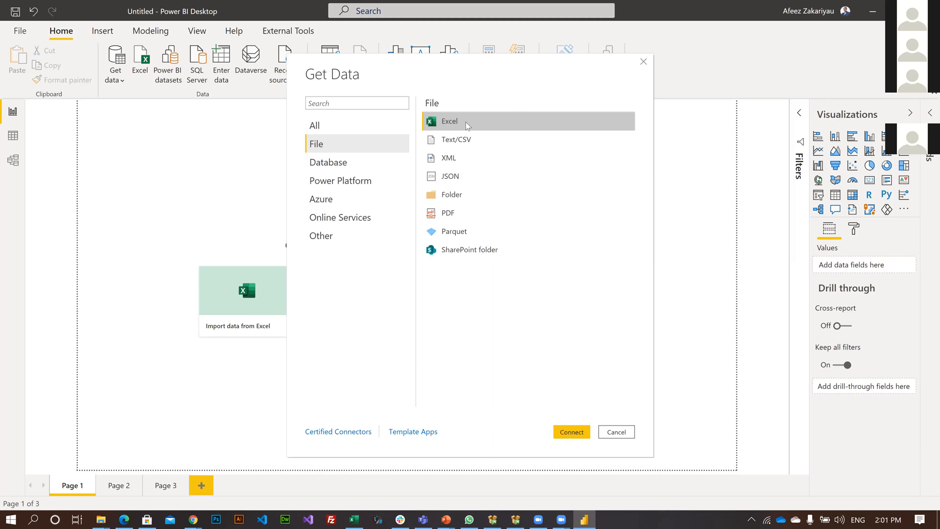
{"action": "left_click", "coordinate": [573, 427]}
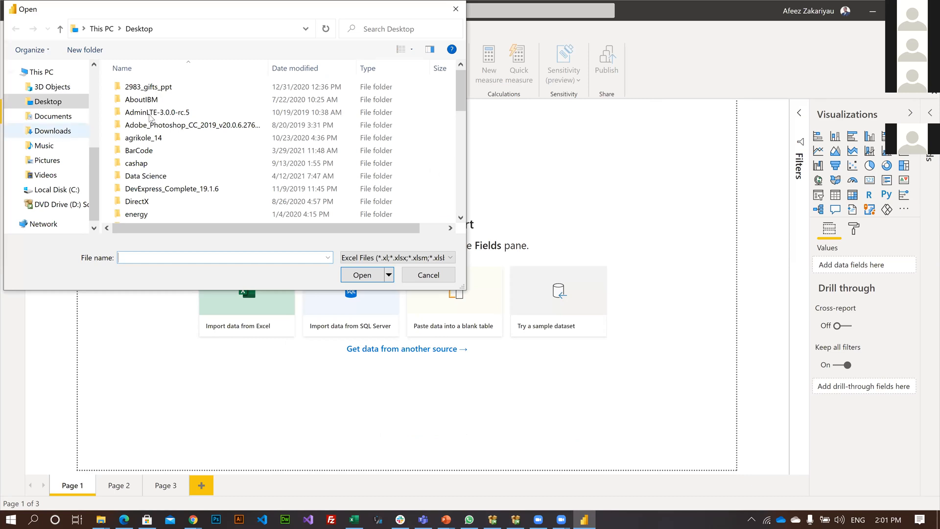
Open the Super-Store-Data workbook from OneDrive's CC Excel and PBI Class > Data Source folder and bring its Orders sheet into Power Query Editor.
{"action": "left_click", "coordinate": [58, 86]}
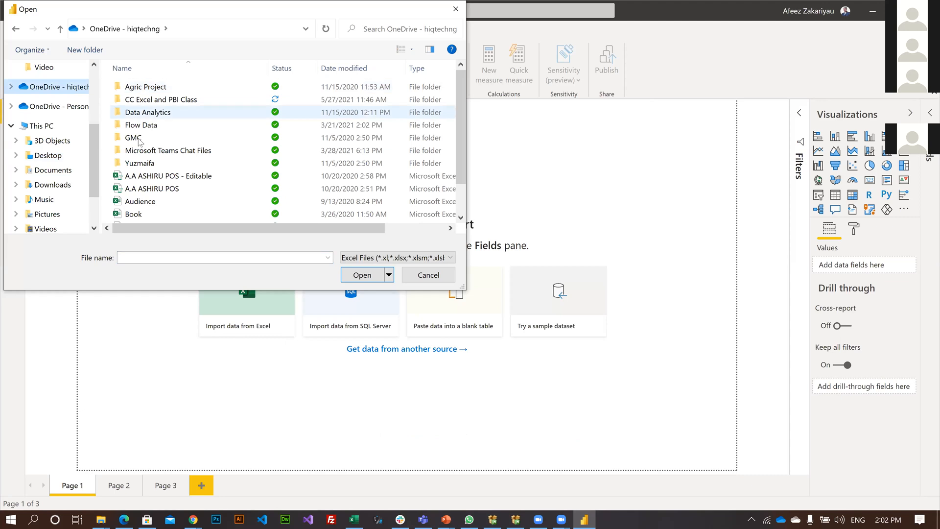
{"action": "left_click", "coordinate": [158, 101]}
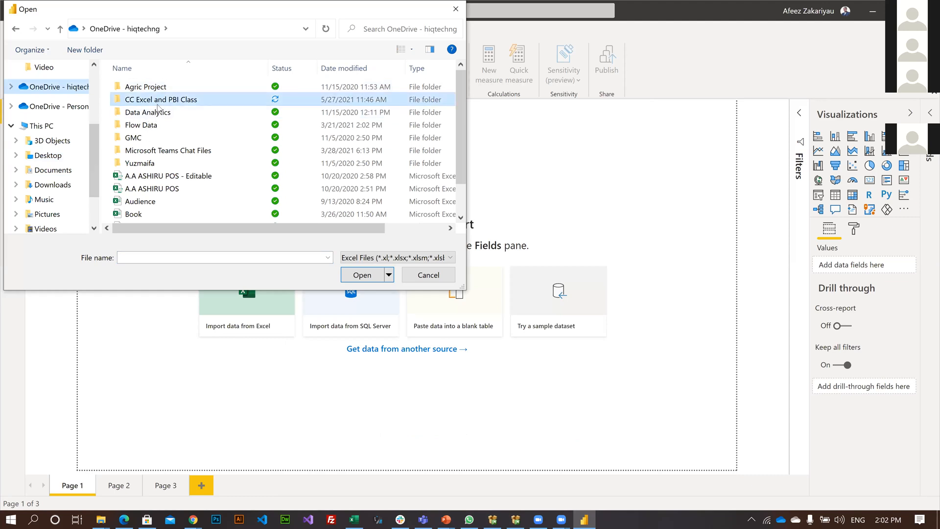
{"action": "double_click", "coordinate": [159, 102]}
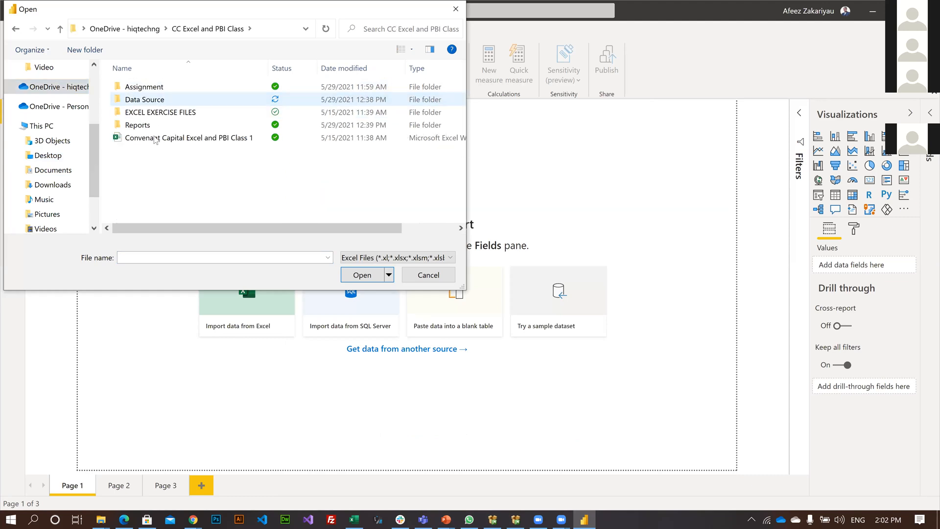
{"action": "key", "text": "Return"}
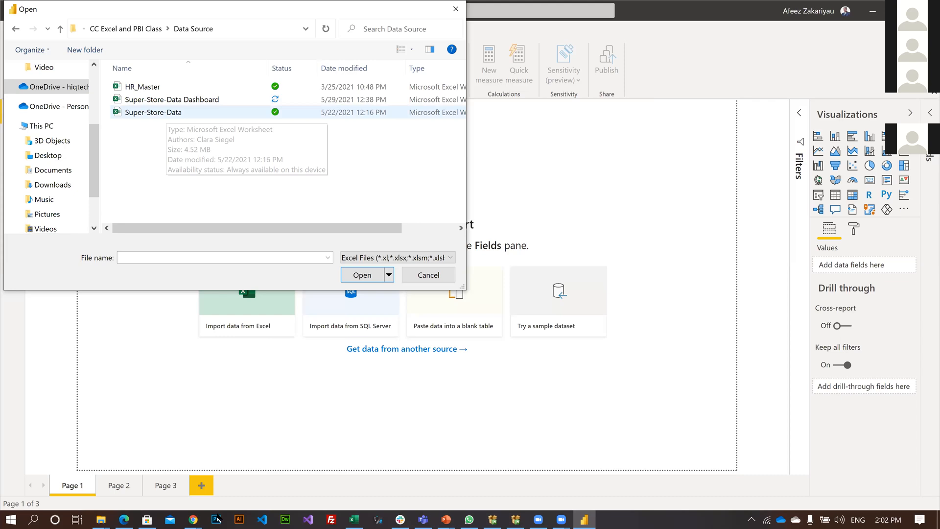
{"action": "double_click", "coordinate": [166, 113]}
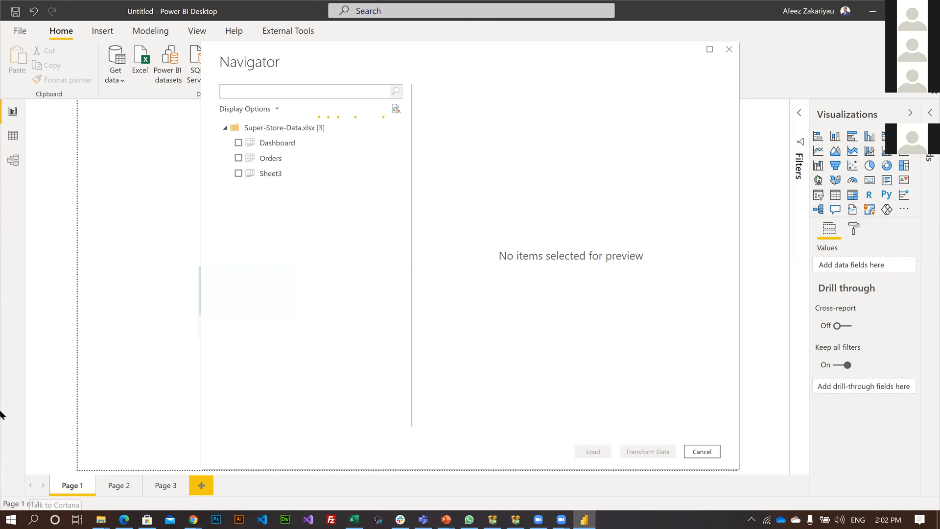
{"action": "left_click", "coordinate": [238, 164]}
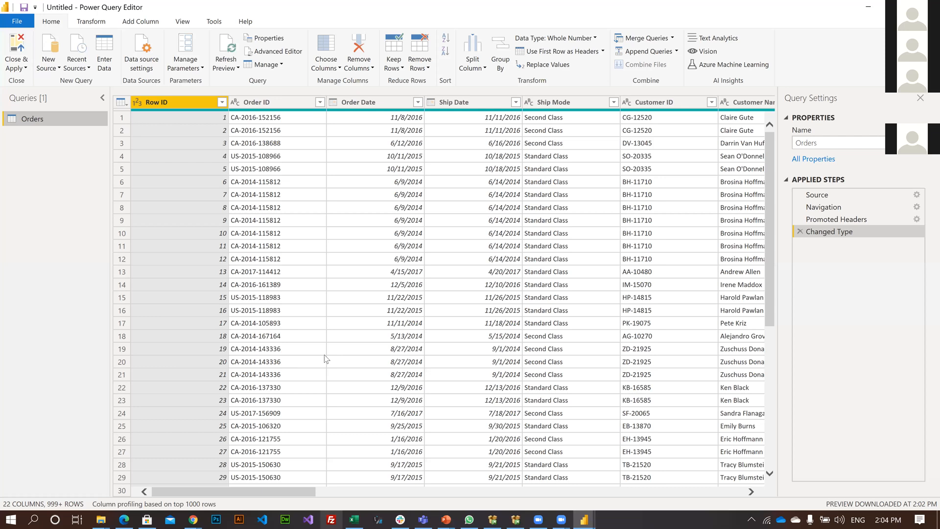
{"action": "key", "text": "alt+Tab"}
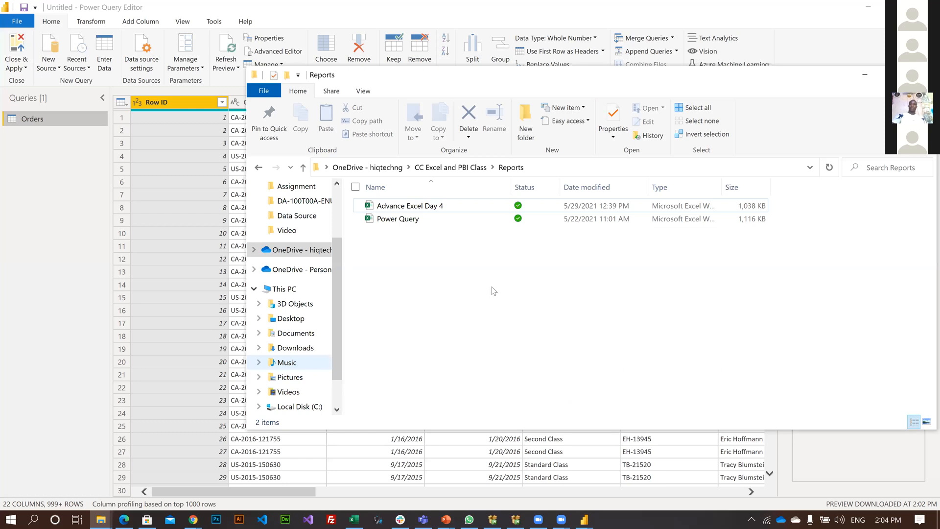
{"action": "scroll", "coordinate": [493, 291], "scroll_direction": "down", "scroll_amount": 1}
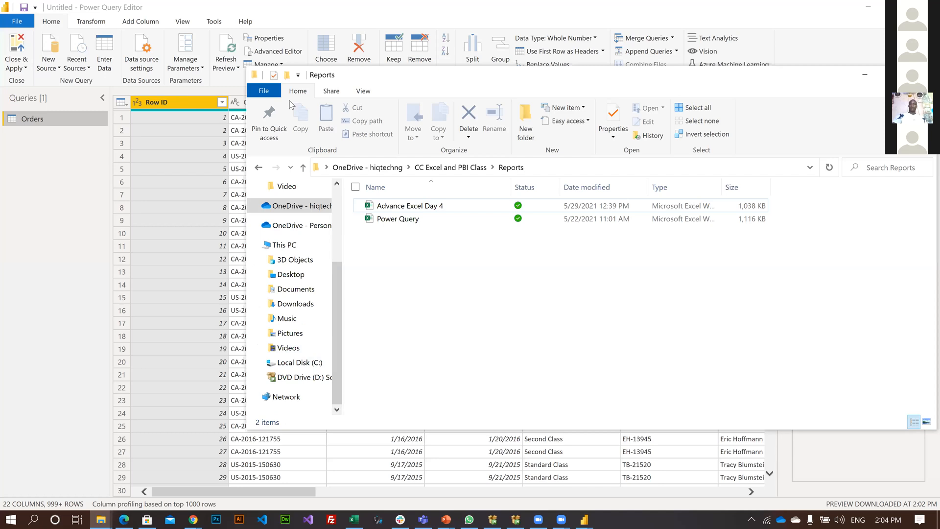
{"action": "key", "text": "alt+Tab"}
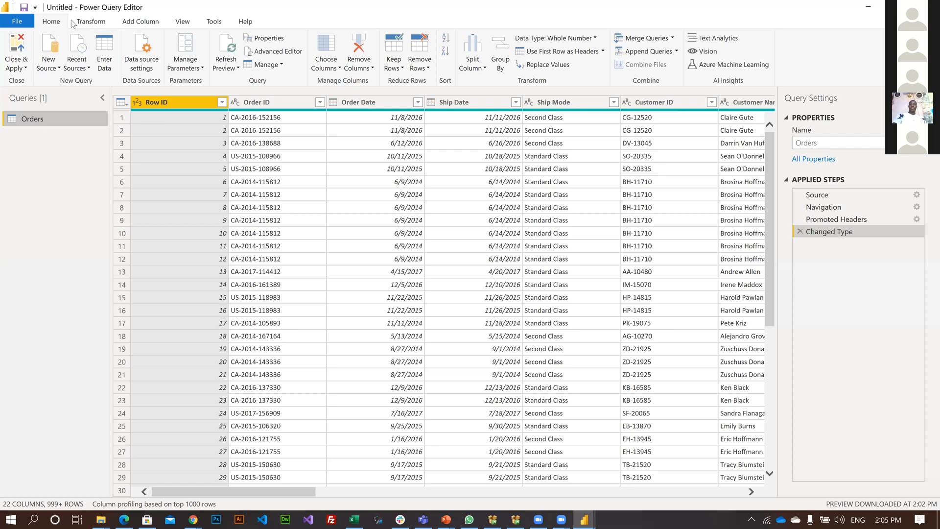
Select the Order Date column and turn on column quality, column distribution and column profile for the Orders query.
{"action": "key", "text": "Right"}
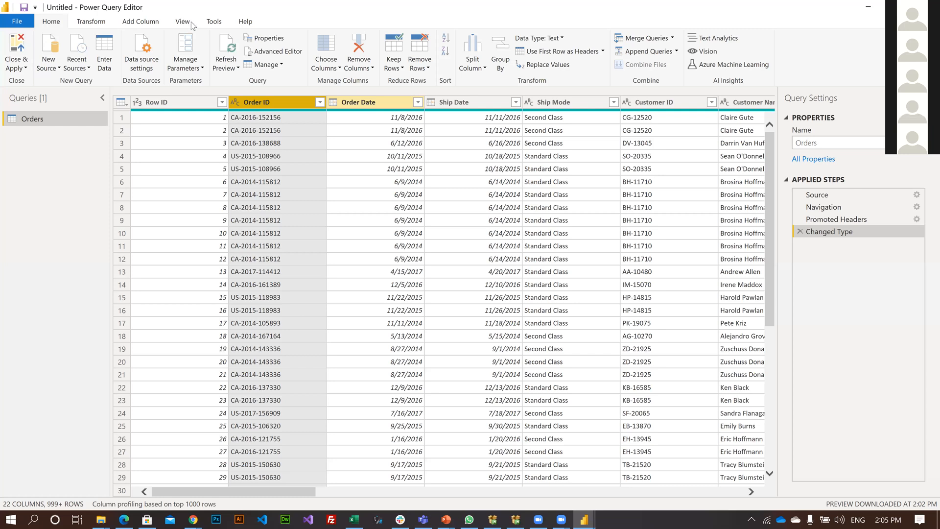
{"action": "key", "text": "Right"}
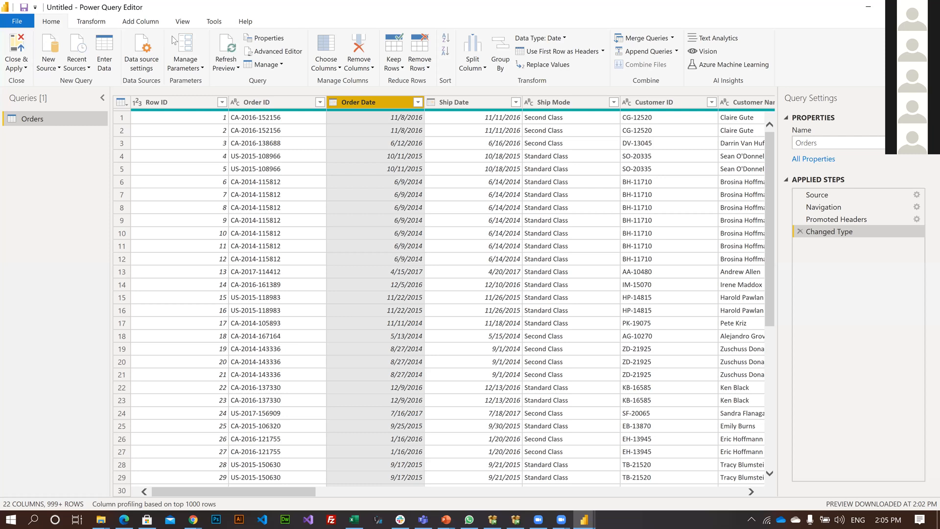
{"action": "left_click", "coordinate": [182, 22]}
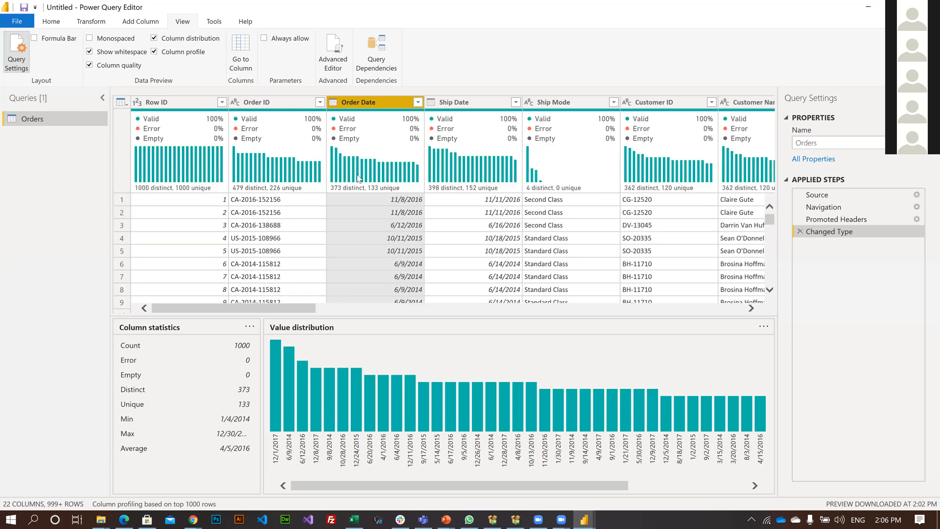
Examine the quality, distribution and distinct versus unique values of the Orders columns, including Order ID, Order Date and Ship Mode.
{"action": "mouse_move", "coordinate": [370, 185]}
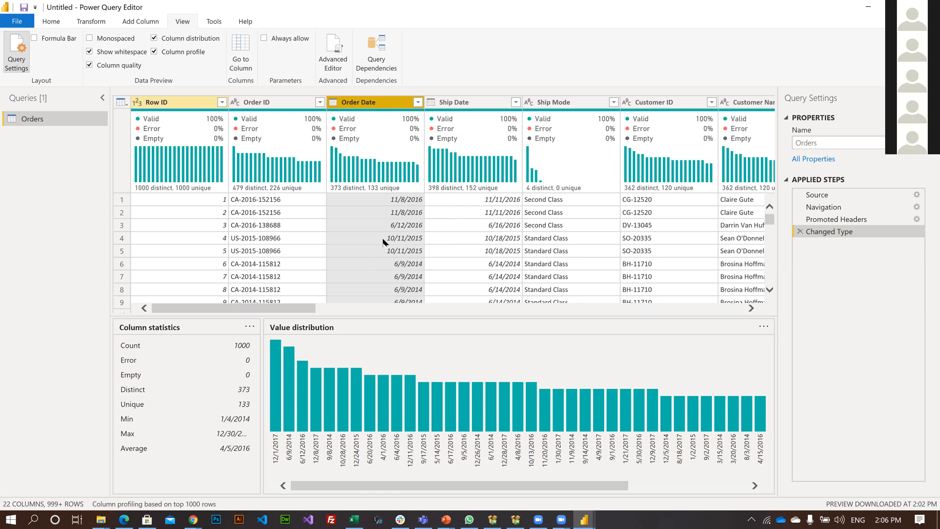
{"action": "scroll", "coordinate": [372, 220], "scroll_direction": "down", "scroll_amount": 1}
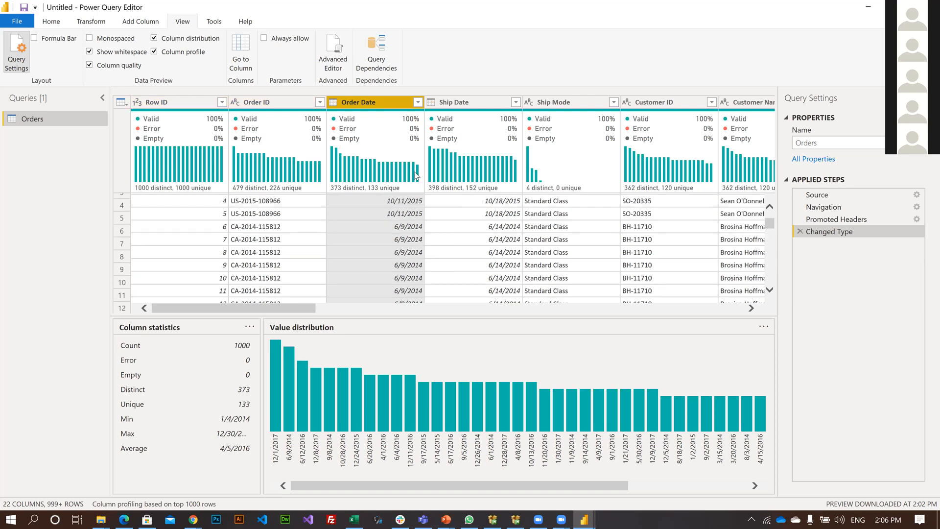
{"action": "scroll", "coordinate": [327, 195], "scroll_direction": "down", "scroll_amount": 2}
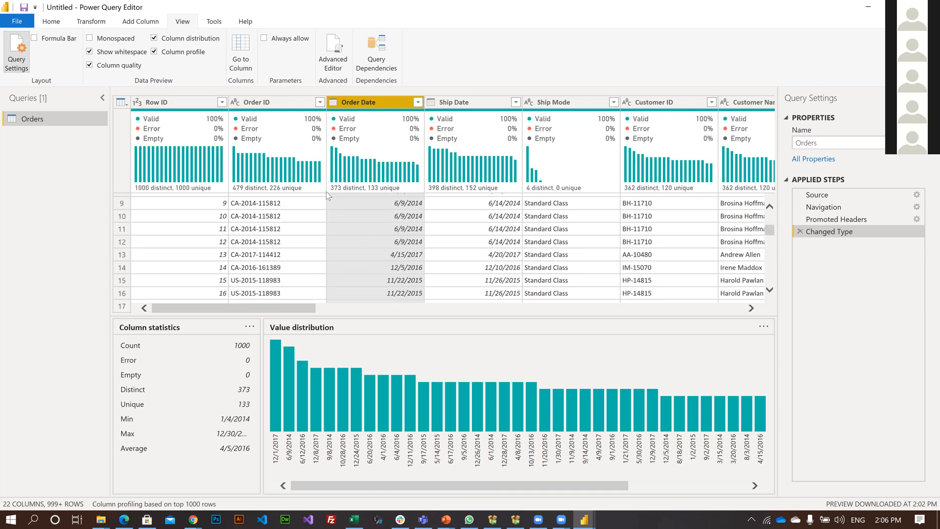
{"action": "scroll", "coordinate": [328, 196], "scroll_direction": "down", "scroll_amount": 2}
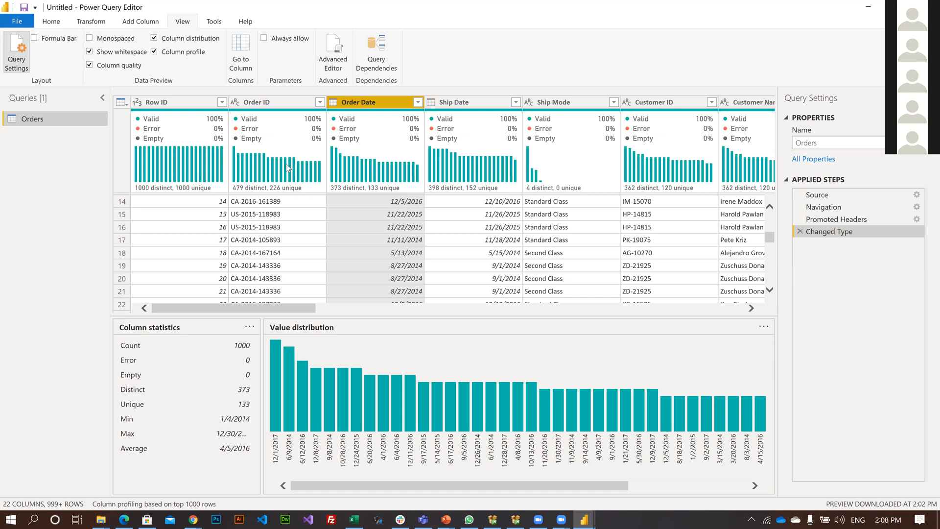
{"action": "mouse_move", "coordinate": [288, 168]}
{"action": "mouse_move", "coordinate": [586, 174]}
{"action": "mouse_move", "coordinate": [537, 194]}
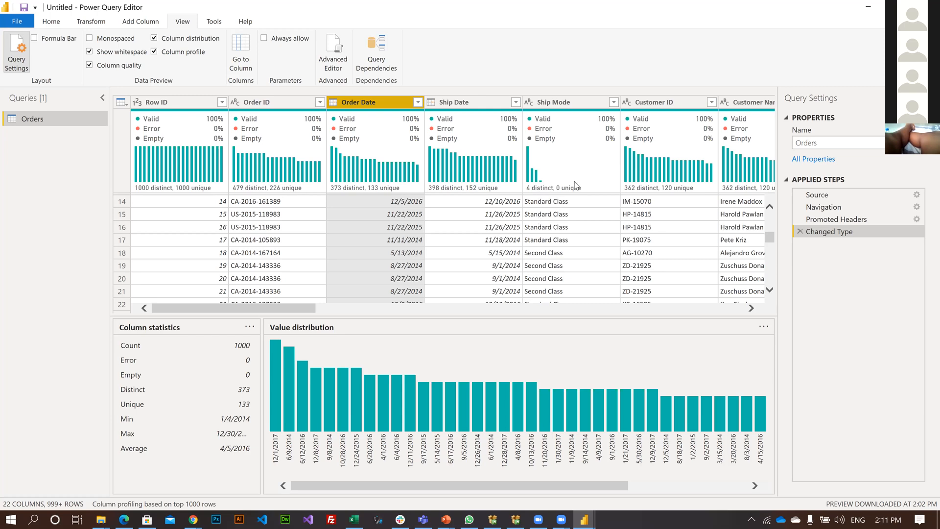
{"action": "mouse_move", "coordinate": [571, 193]}
{"action": "scroll", "coordinate": [553, 240], "scroll_direction": "down", "scroll_amount": 8}
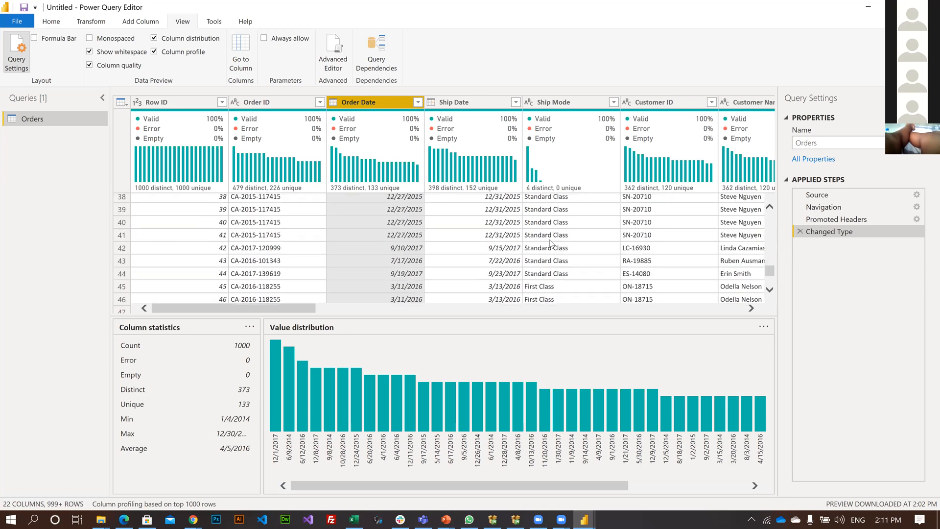
{"action": "scroll", "coordinate": [612, 198], "scroll_direction": "up", "scroll_amount": 3}
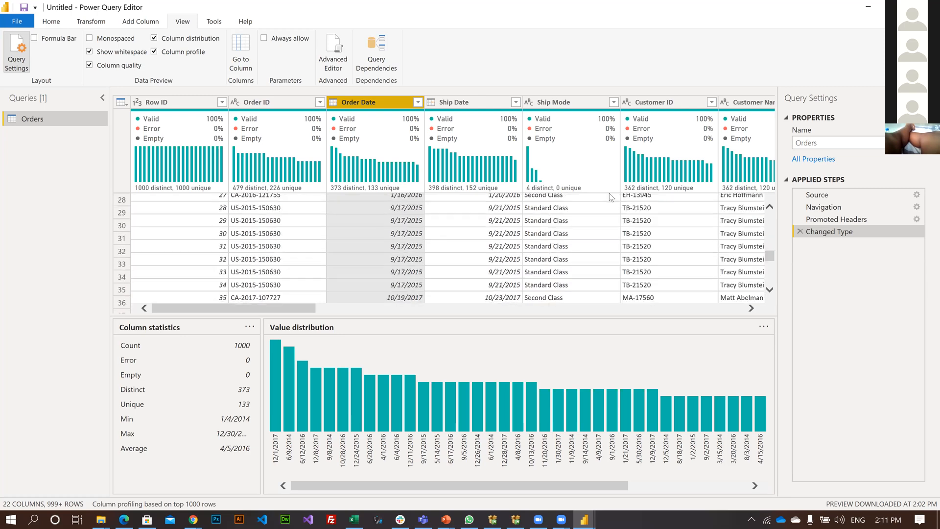
{"action": "scroll", "coordinate": [172, 135], "scroll_direction": "up", "scroll_amount": 9}
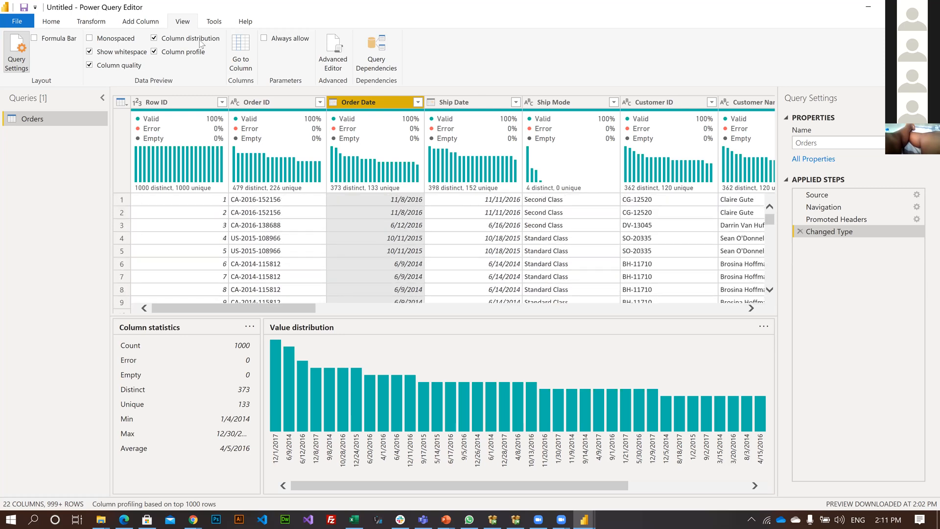
Turn off the column profile and column distribution displays, reviewing the remaining Orders columns such as State, Region, Category and Sub-Category.
{"action": "left_click", "coordinate": [154, 52]}
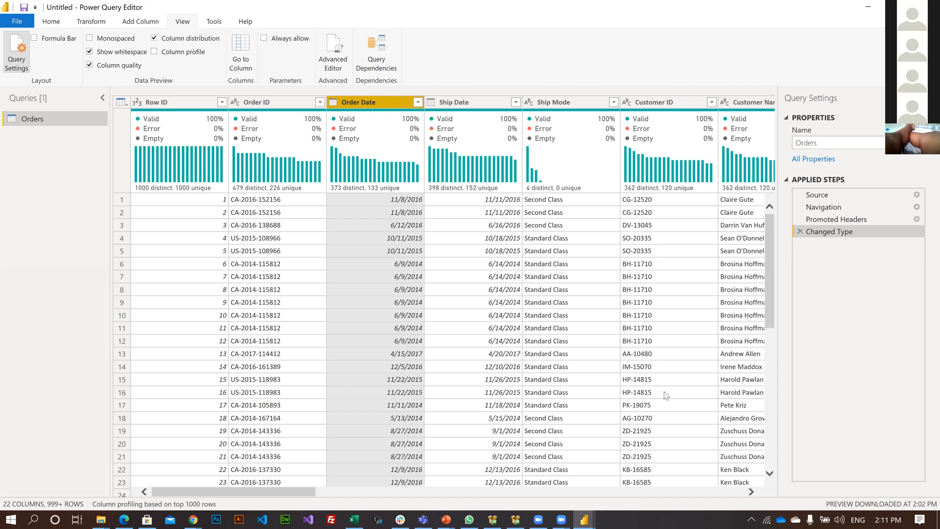
{"action": "left_click_drag", "start_coordinate": [195, 491], "coordinate": [514, 472]}
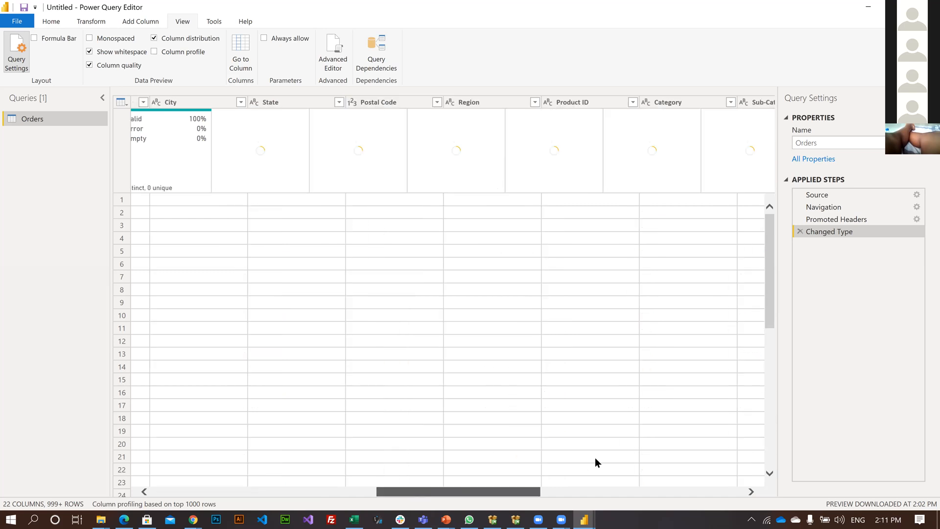
{"action": "left_click_drag", "start_coordinate": [612, 459], "coordinate": [614, 459]}
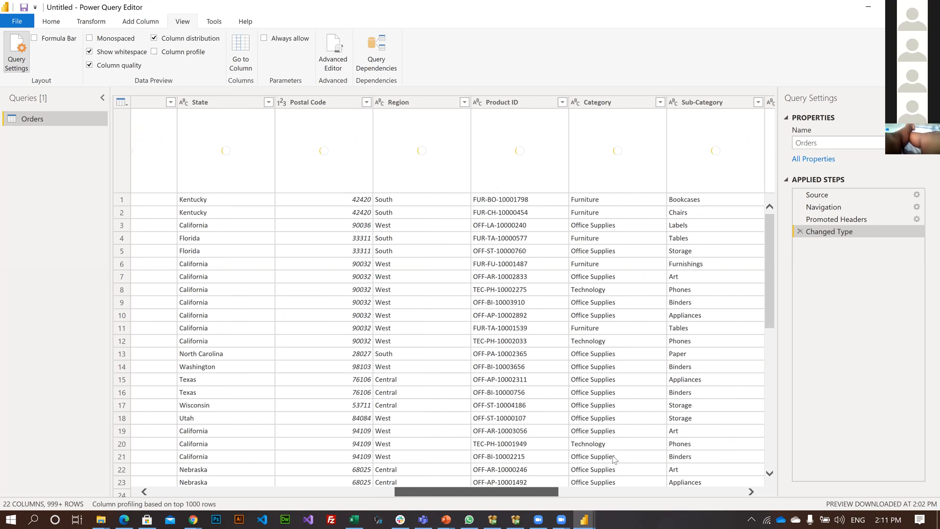
{"action": "left_click_drag", "start_coordinate": [614, 459], "coordinate": [526, 471]}
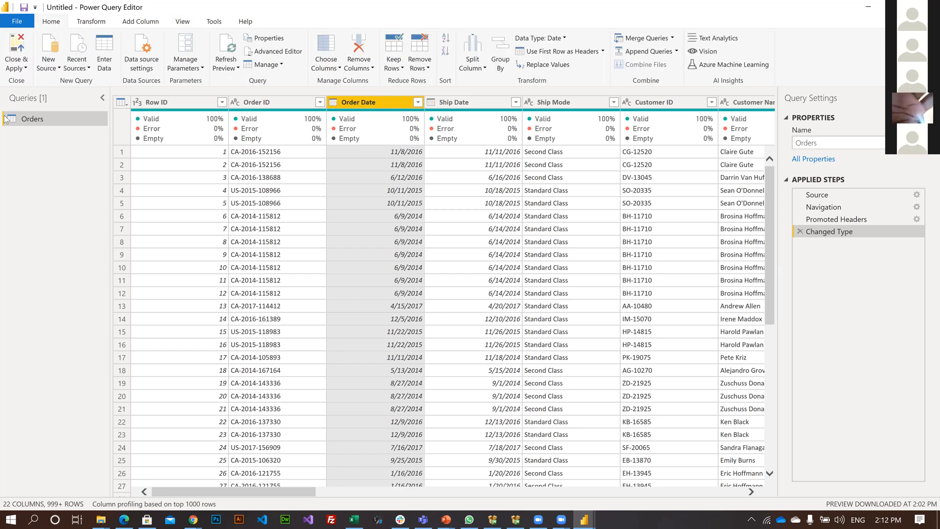
Close the query editor, applying the Orders query to the report, and switch to Data view.
{"action": "left_click", "coordinate": [24, 69]}
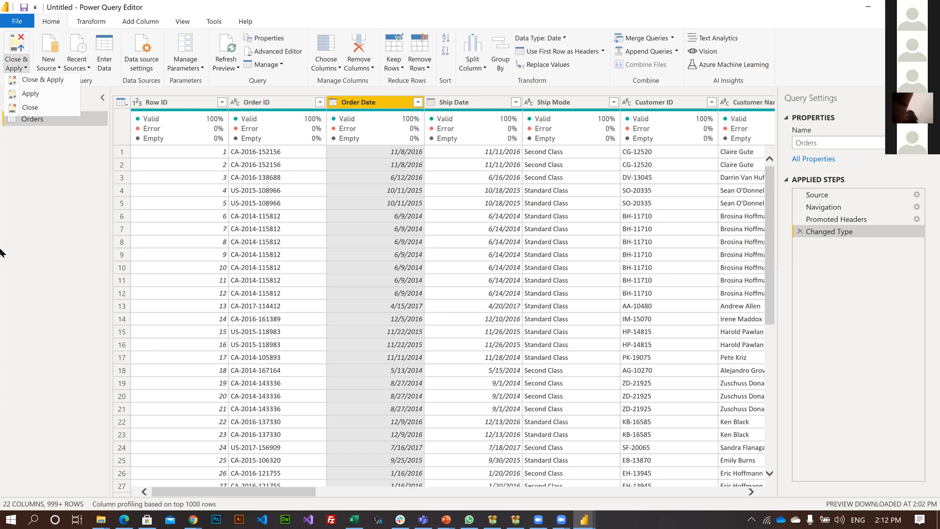
{"action": "left_click", "coordinate": [52, 83]}
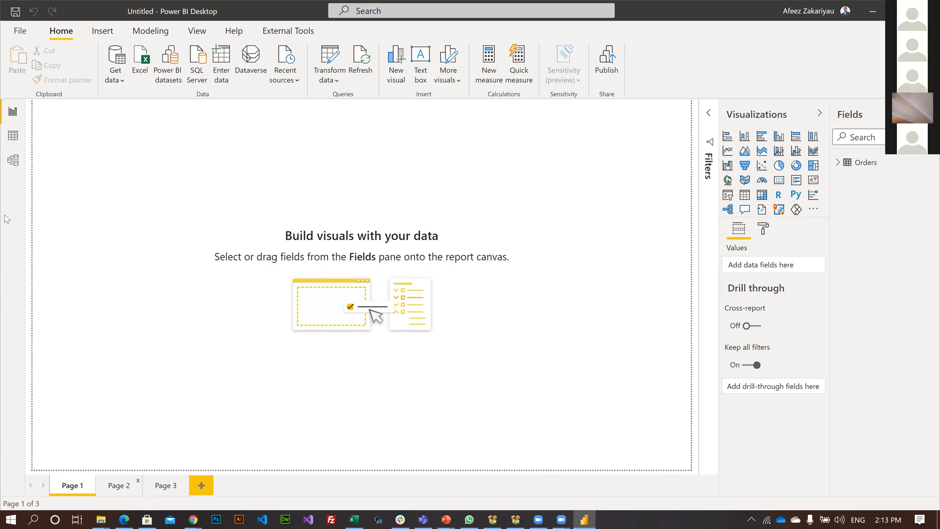
{"action": "left_click", "coordinate": [13, 137]}
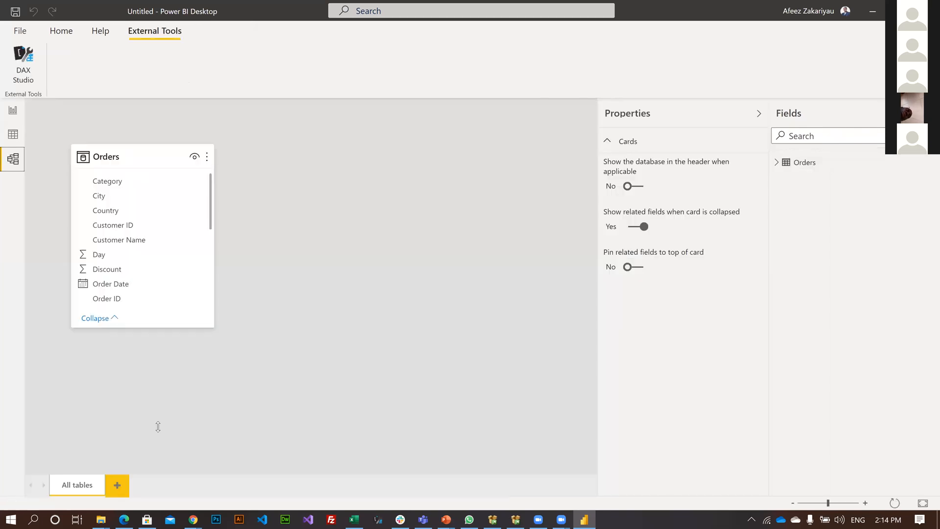
Enlarge the Orders table card in Model view to list more of its fields, and return to Report view.
{"action": "left_click_drag", "start_coordinate": [157, 435], "coordinate": [177, 441]}
{"action": "left_click_drag", "start_coordinate": [142, 151], "coordinate": [148, 114]}
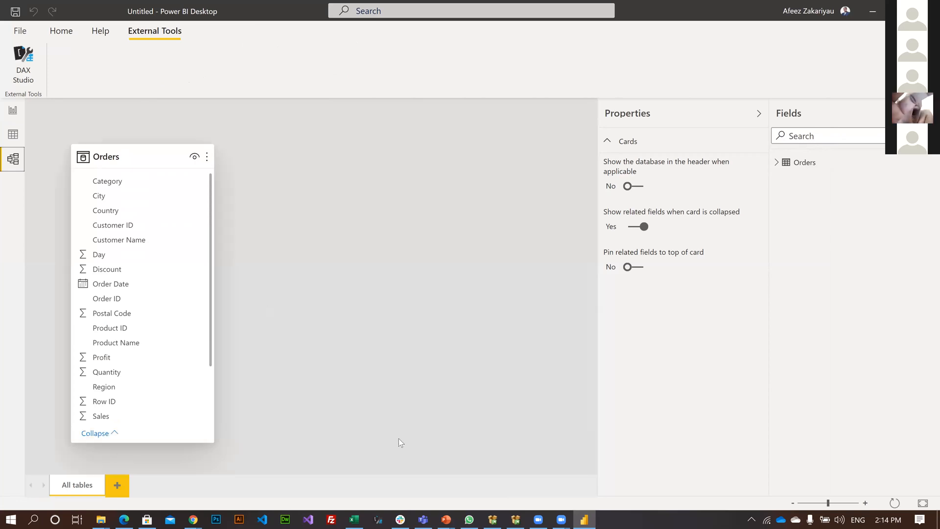
{"action": "left_click", "coordinate": [155, 330]}
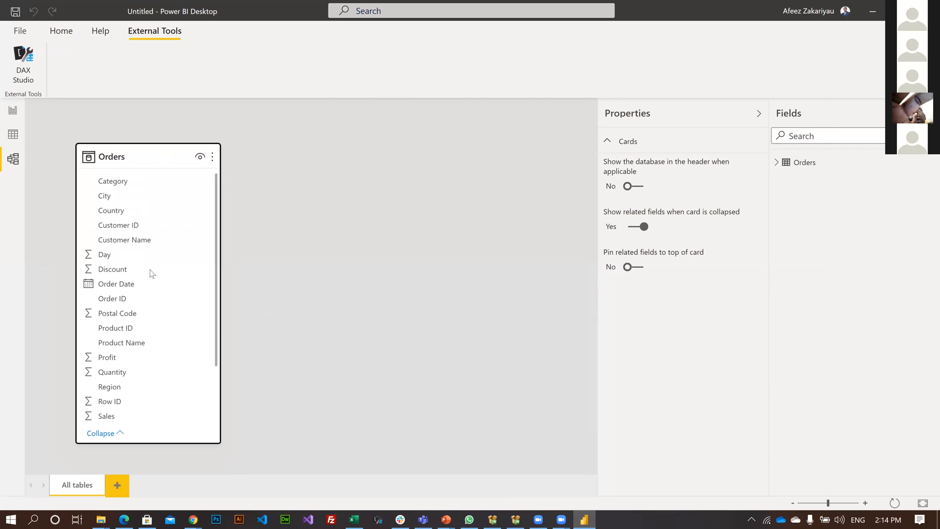
{"action": "scroll", "coordinate": [166, 276], "scroll_direction": "down", "scroll_amount": 2}
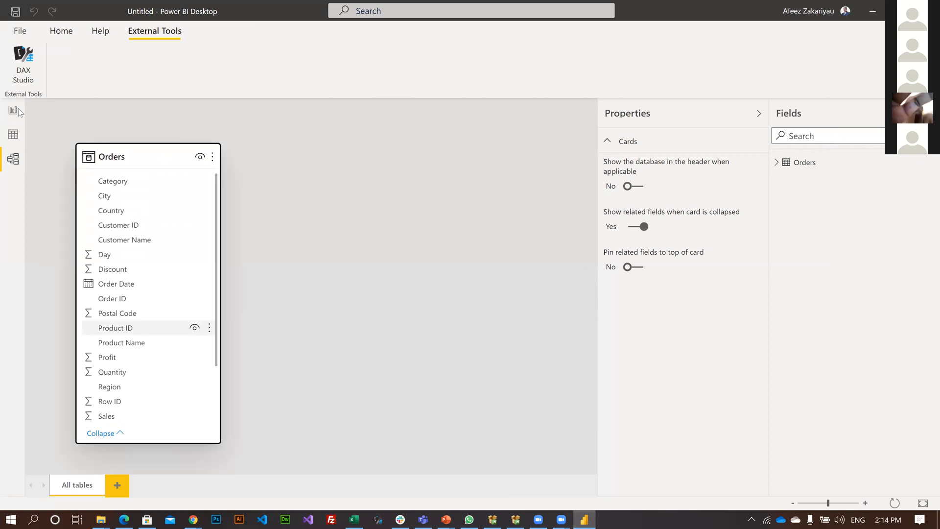
{"action": "left_click", "coordinate": [357, 326]}
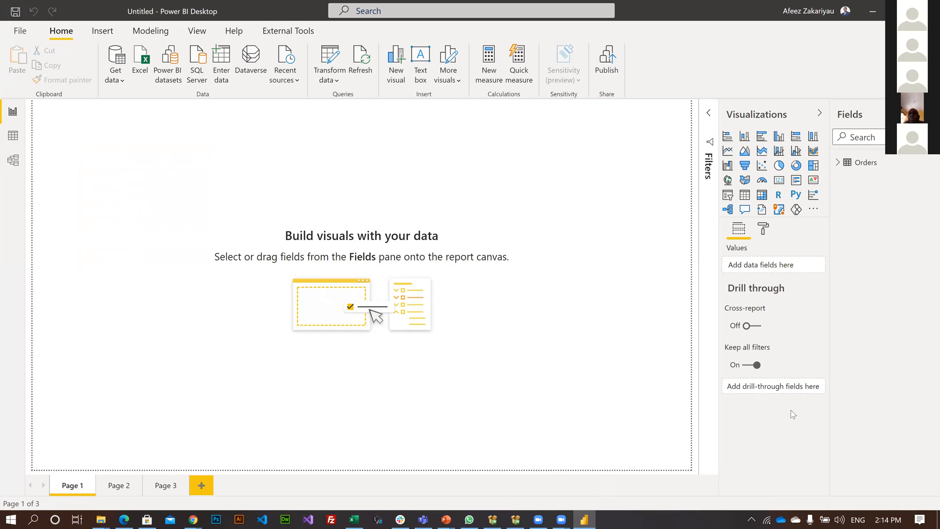
Expand the Filters pane and review the Transform data options for getting back to the query editor.
{"action": "left_click", "coordinate": [708, 113]}
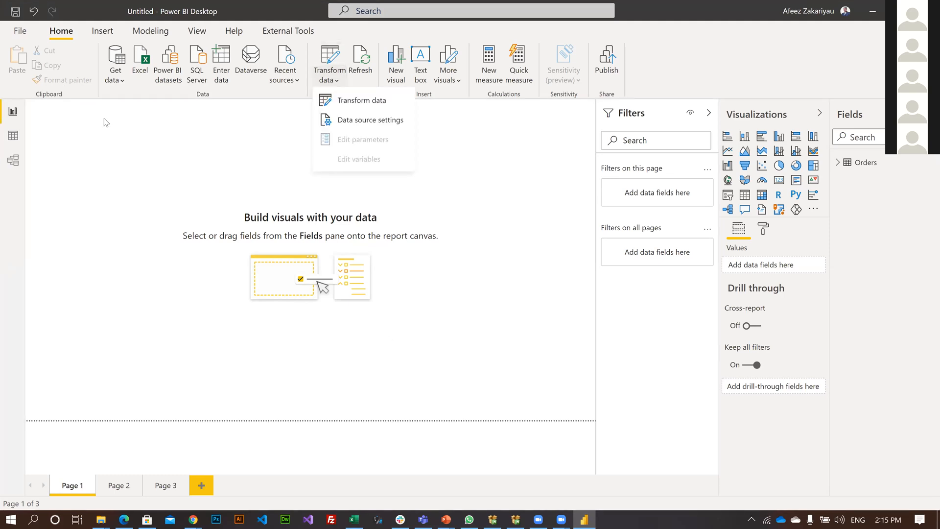
{"action": "left_click", "coordinate": [4, 128]}
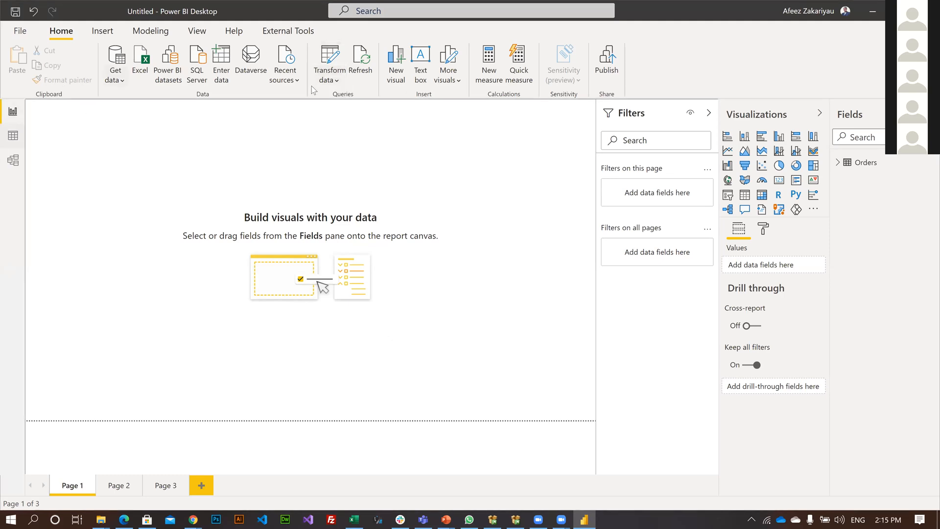
{"action": "left_click", "coordinate": [111, 81]}
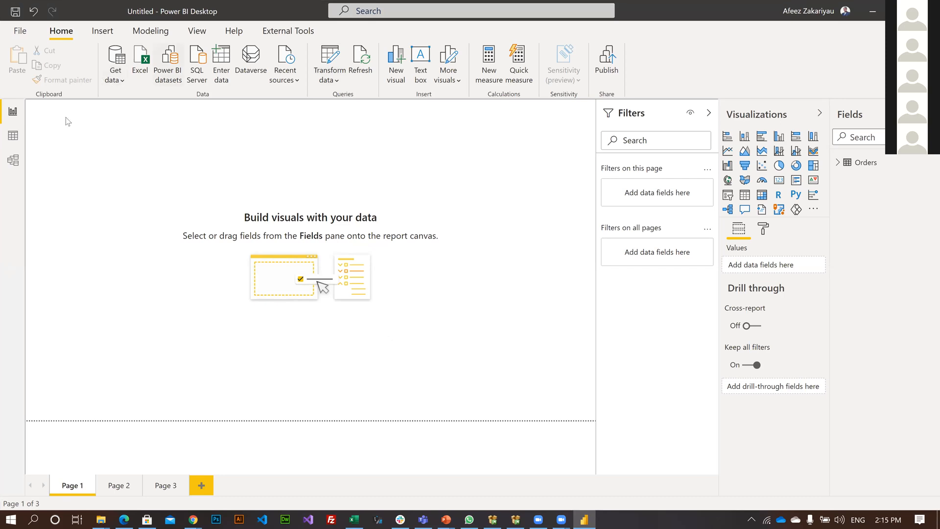
{"action": "left_click", "coordinate": [5, 137]}
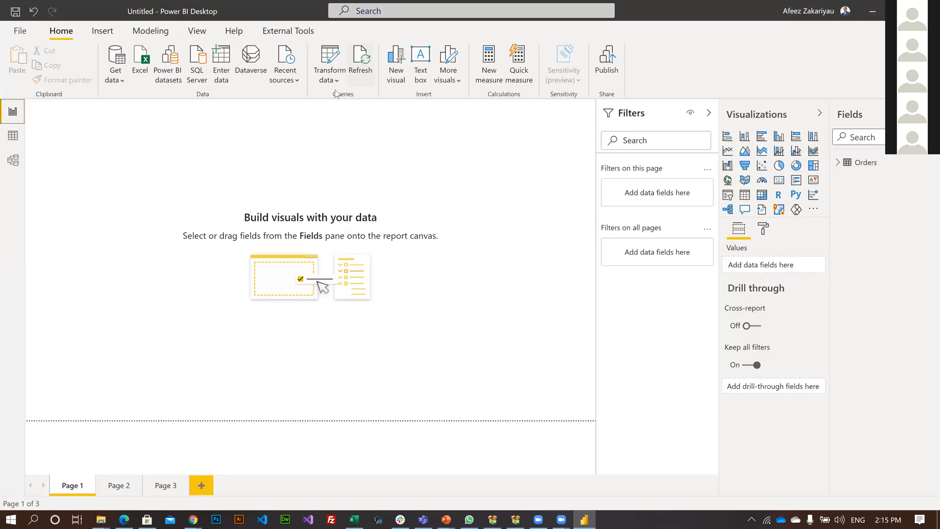
{"action": "left_click", "coordinate": [330, 79]}
{"action": "left_click", "coordinate": [337, 100]}
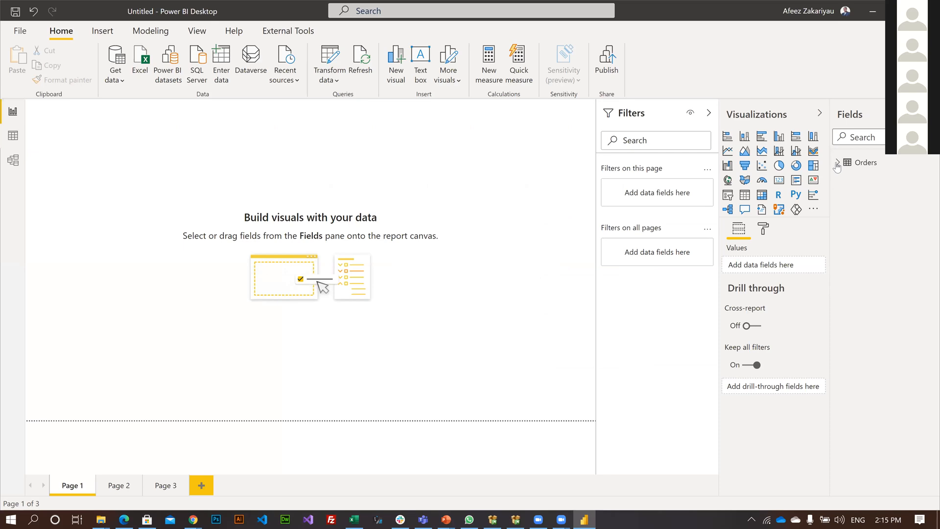
Add a Card visual to Page 1 showing the Sales field from the Orders table.
{"action": "mouse_move", "coordinate": [837, 168]}
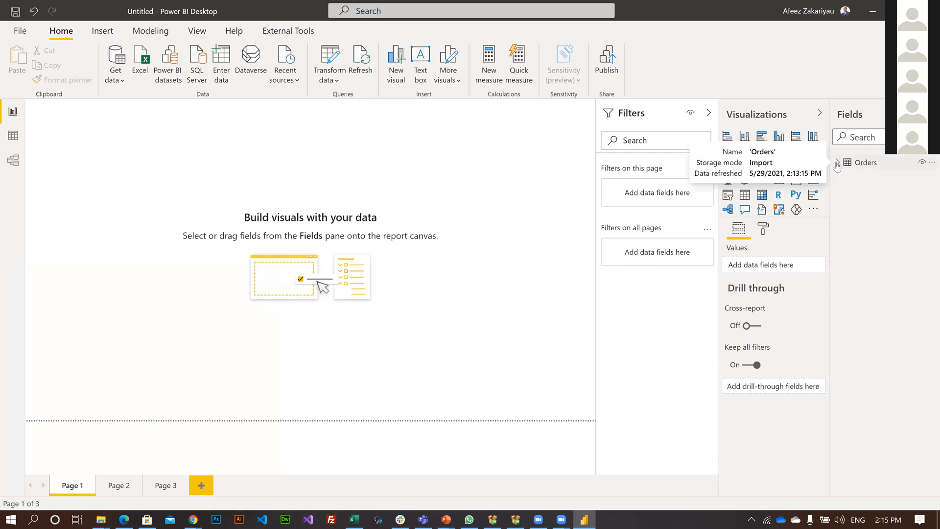
{"action": "left_click", "coordinate": [837, 163]}
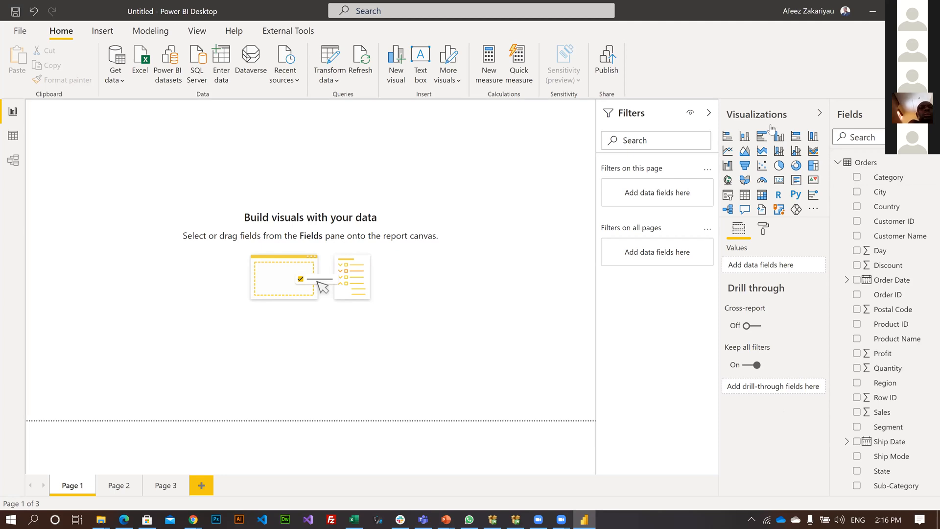
{"action": "left_click", "coordinate": [781, 186]}
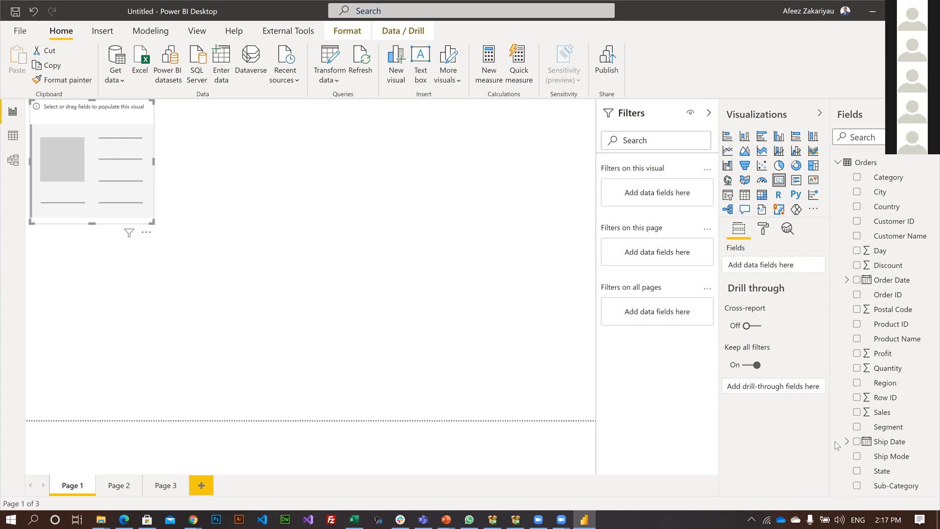
{"action": "left_click", "coordinate": [823, 17]}
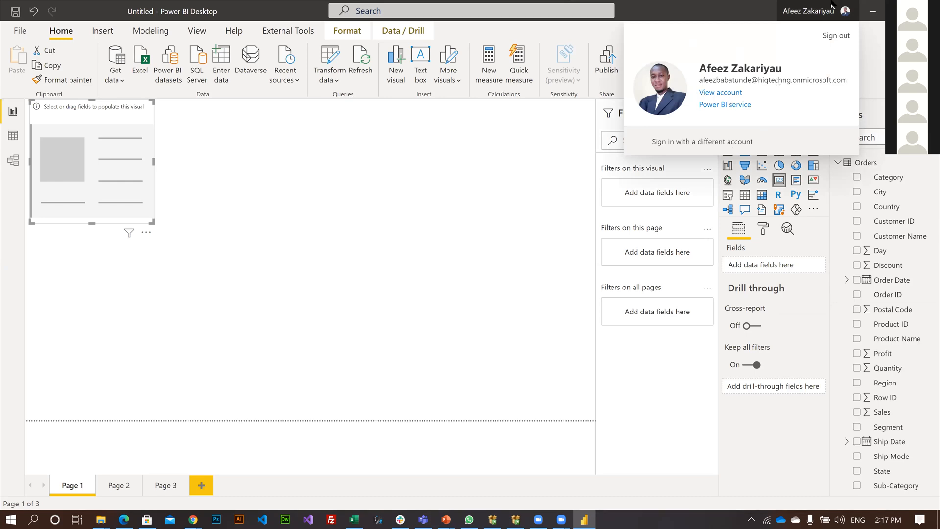
{"action": "left_click", "coordinate": [817, 11]}
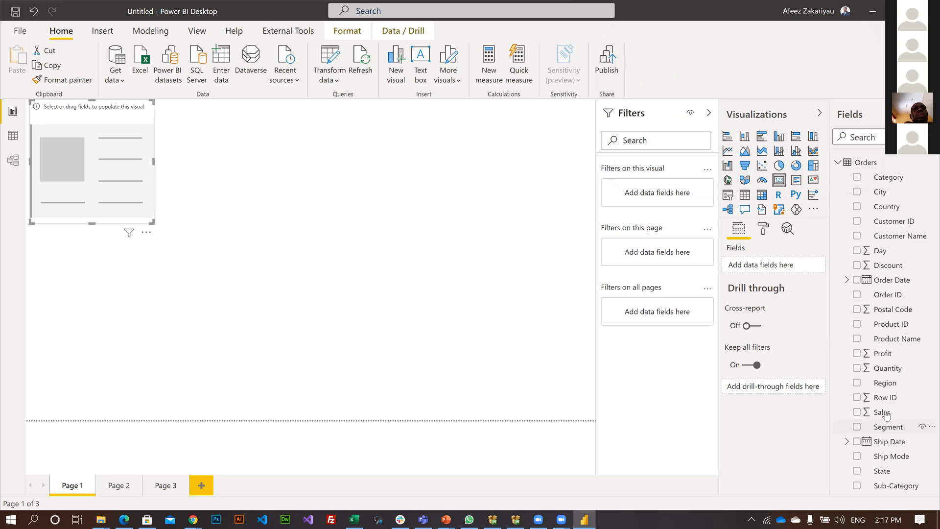
{"action": "left_click_drag", "start_coordinate": [888, 414], "coordinate": [755, 270]}
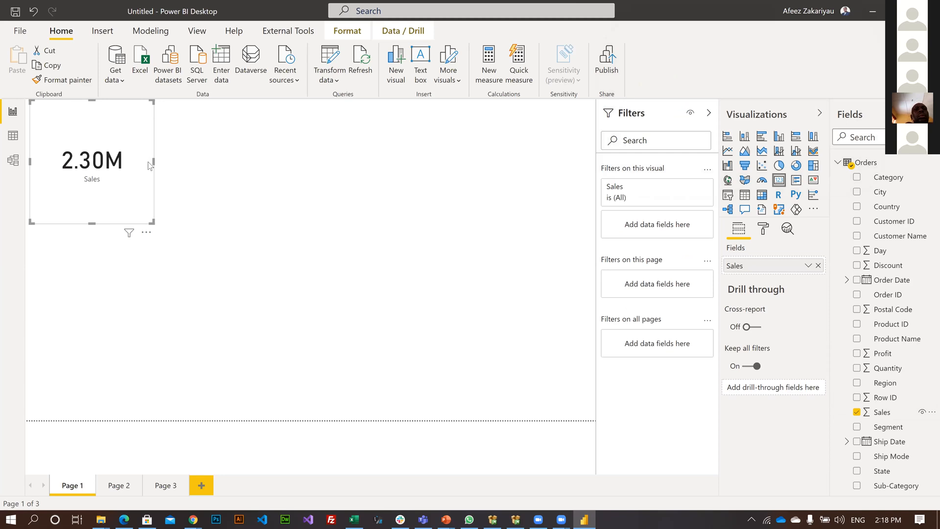
Shrink the Sales card and move it to the right along the page's upper edge.
{"action": "left_click_drag", "start_coordinate": [149, 165], "coordinate": [151, 165]}
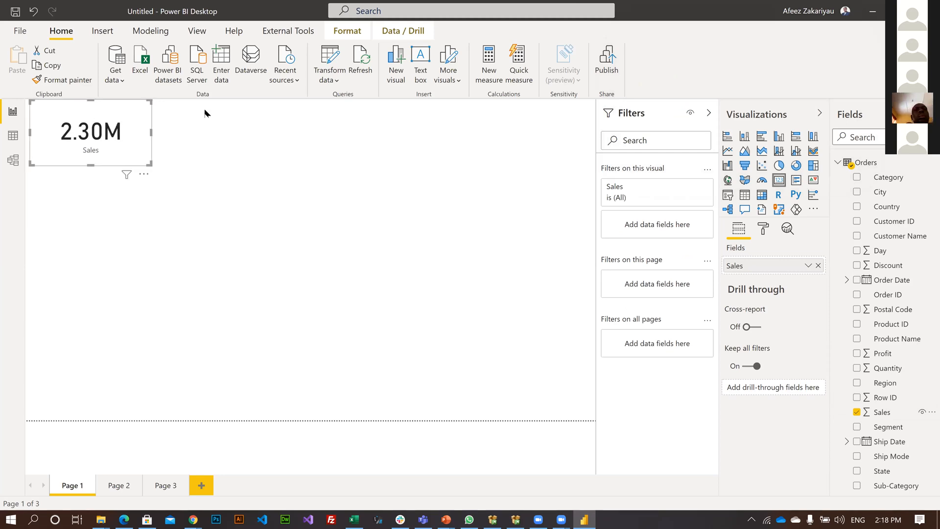
{"action": "left_click_drag", "start_coordinate": [59, 109], "coordinate": [218, 266]}
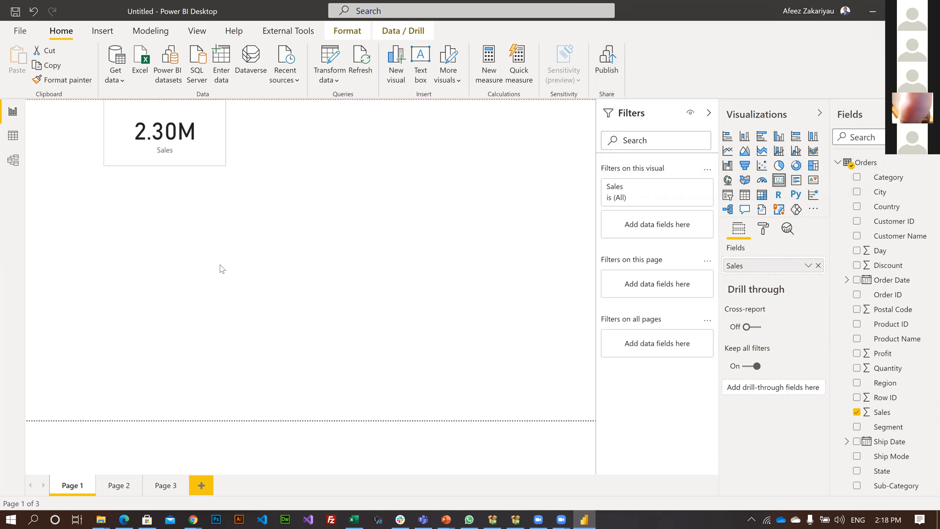
{"action": "left_click", "coordinate": [177, 194]}
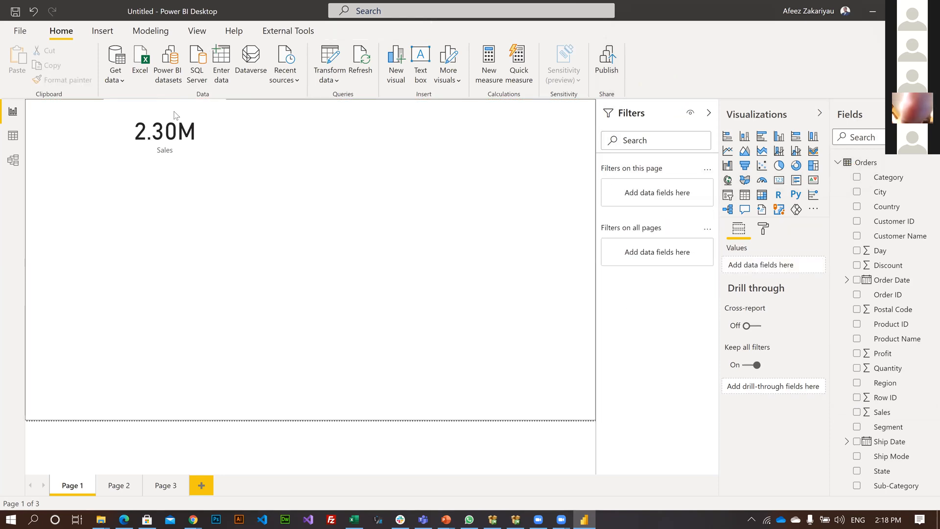
{"action": "left_click_drag", "start_coordinate": [223, 166], "coordinate": [206, 155]}
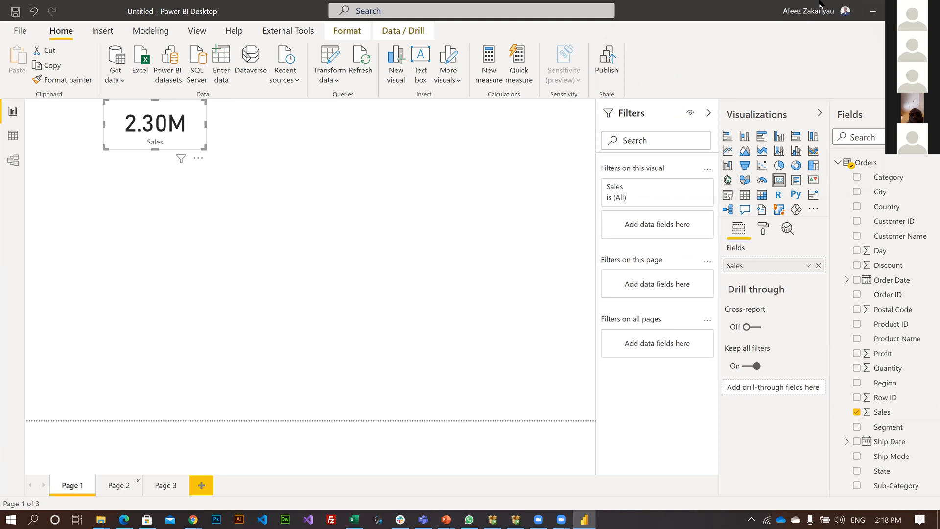
{"action": "left_click", "coordinate": [177, 209]}
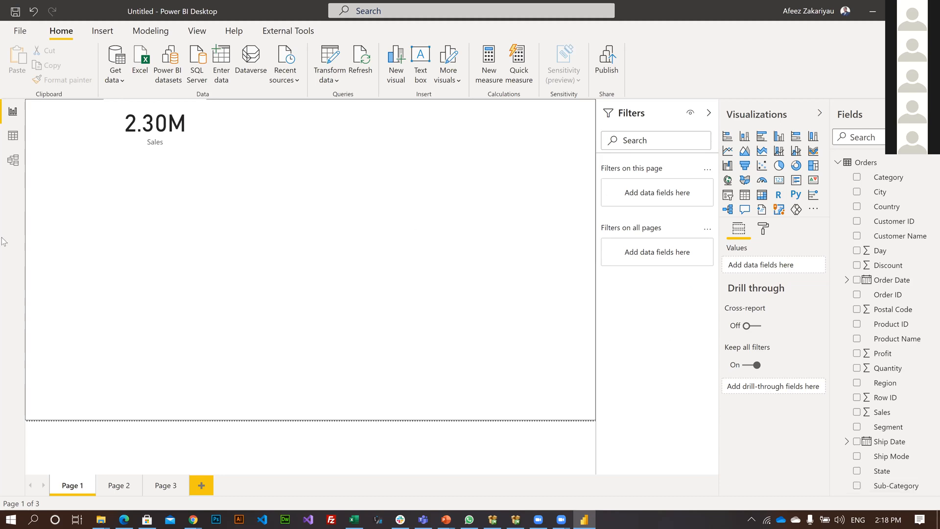
Apply the Tidal theme to the report.
{"action": "mouse_move", "coordinate": [168, 104]}
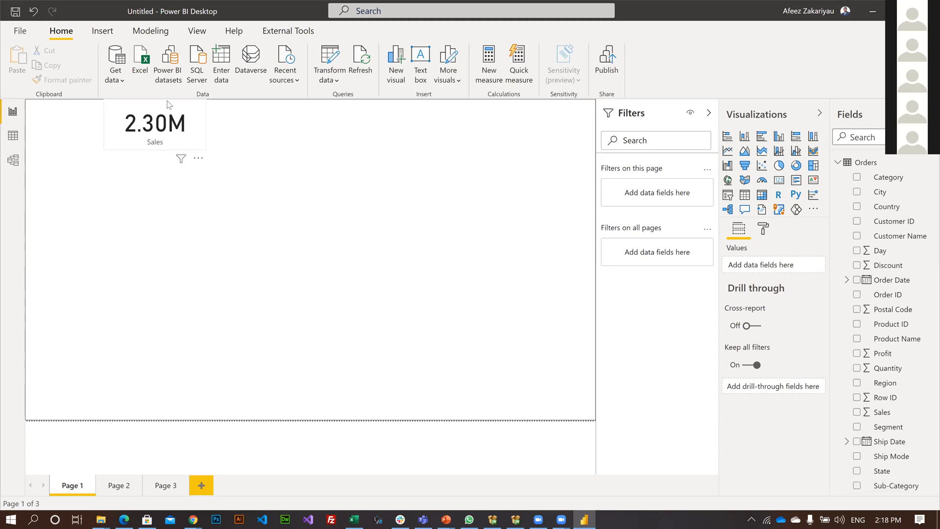
{"action": "left_click", "coordinate": [112, 128]}
{"action": "left_click", "coordinate": [120, 352]}
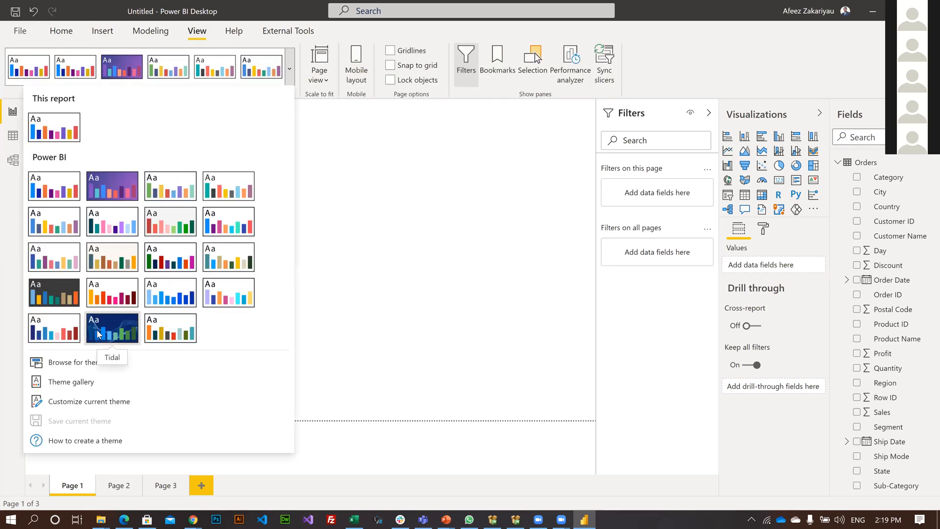
{"action": "left_click", "coordinate": [96, 330]}
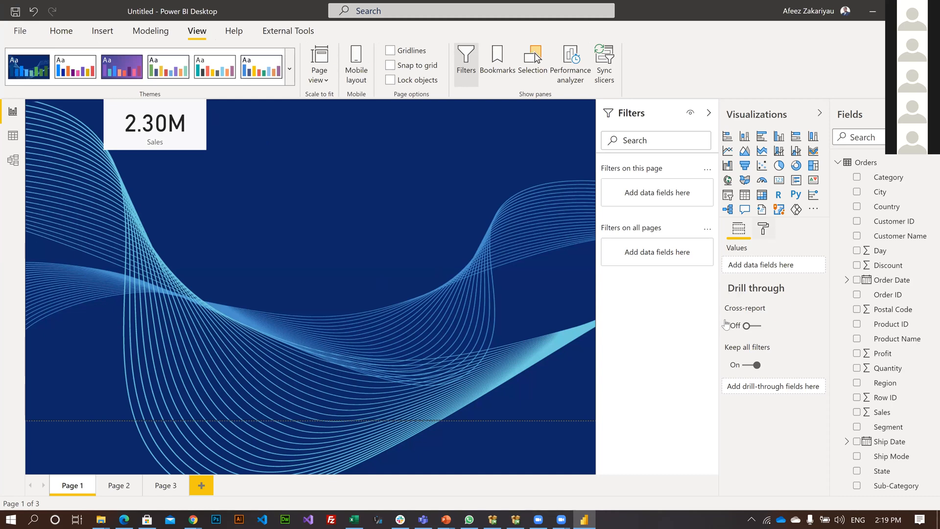
Try page background transparencies of 8% and 63%, and set the transparency back to 100%.
{"action": "left_click", "coordinate": [763, 228]}
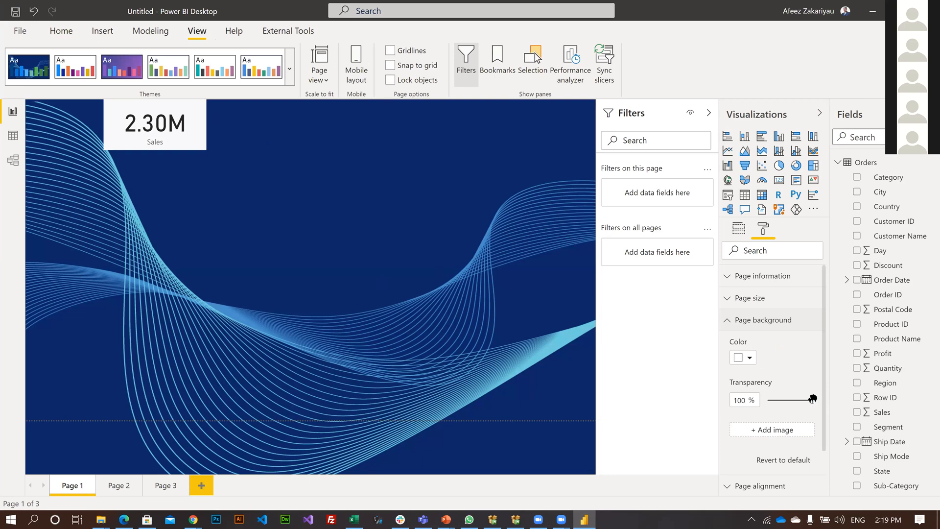
{"action": "left_click_drag", "start_coordinate": [762, 399], "coordinate": [772, 400]}
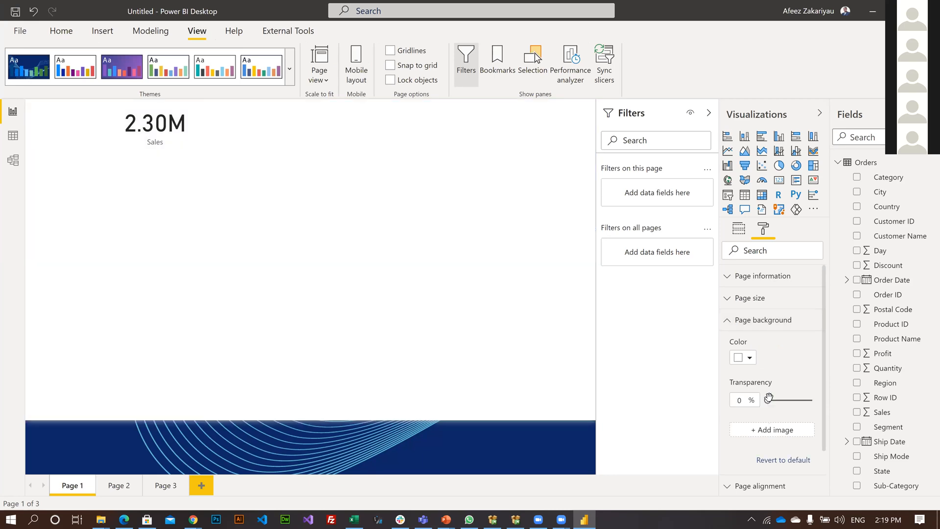
{"action": "left_click", "coordinate": [795, 403]}
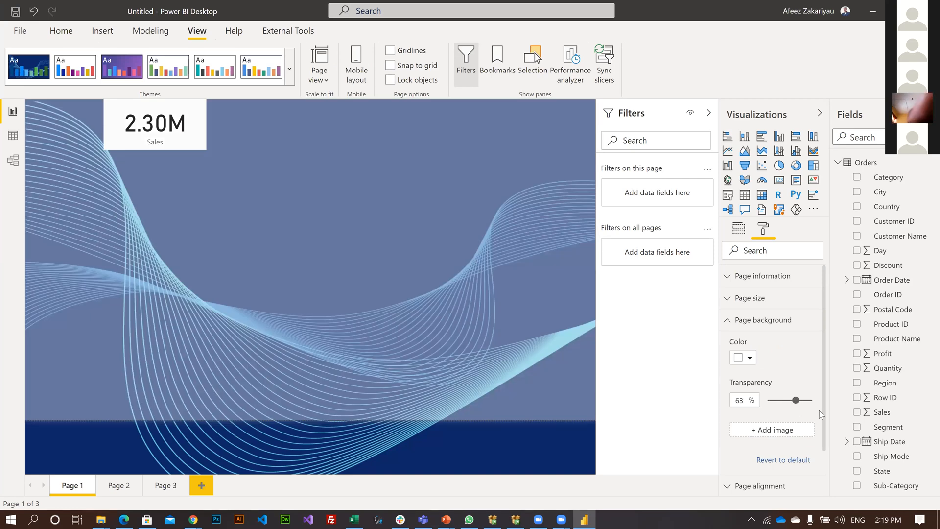
{"action": "left_click", "coordinate": [812, 400]}
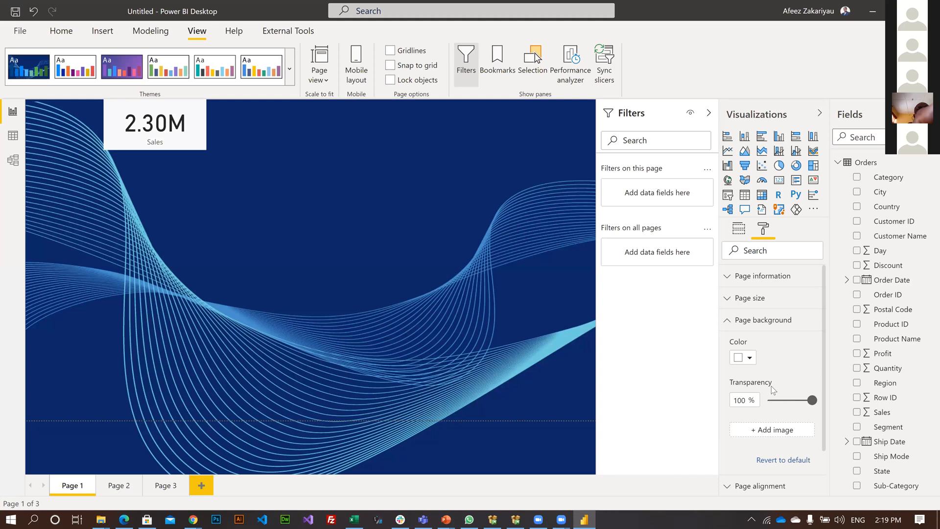
{"action": "scroll", "coordinate": [781, 368], "scroll_direction": "down", "scroll_amount": 2}
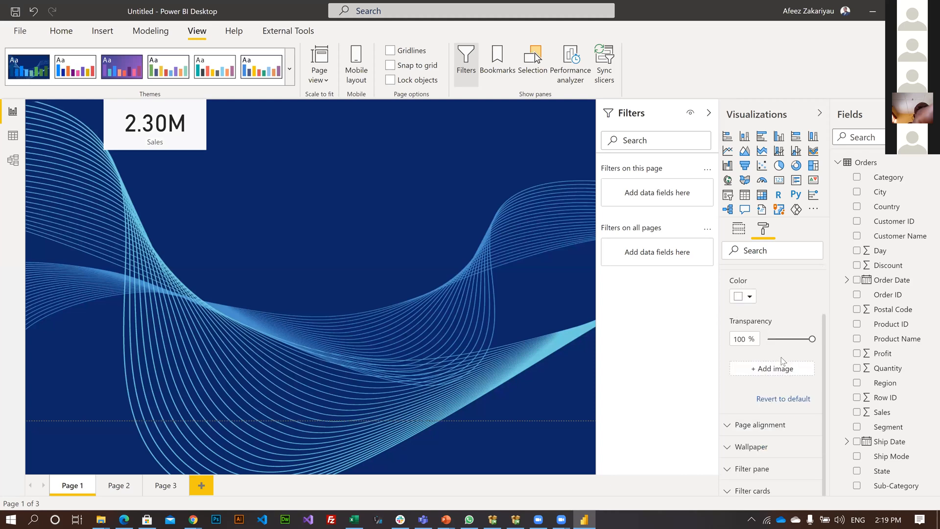
{"action": "scroll", "coordinate": [781, 357], "scroll_direction": "up", "scroll_amount": 2}
{"action": "scroll", "coordinate": [766, 383], "scroll_direction": "down", "scroll_amount": 2}
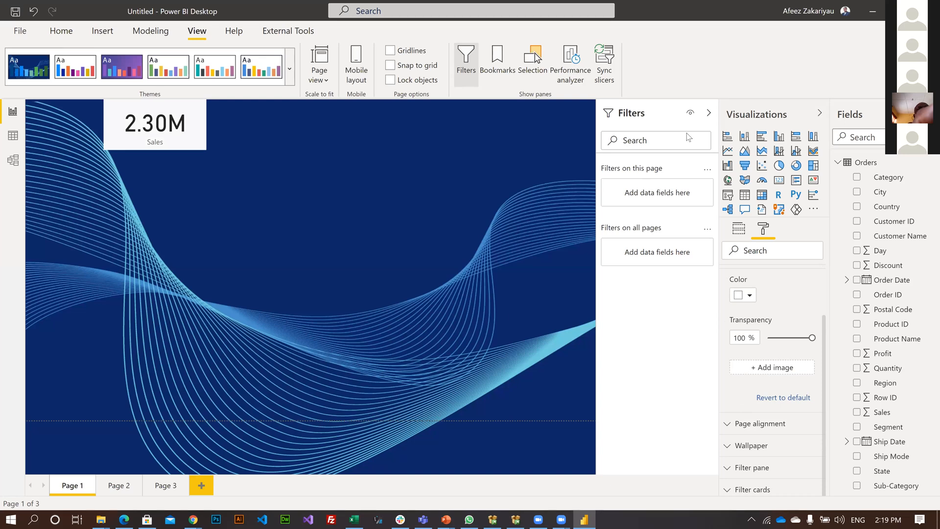
Collapse the Filters pane and make the Sales card slightly narrower.
{"action": "left_click", "coordinate": [708, 112]}
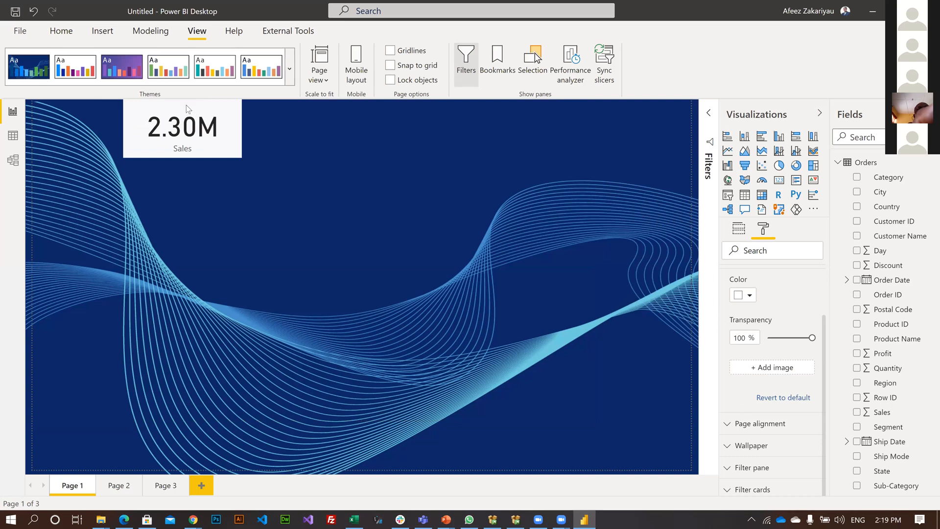
{"action": "mouse_move", "coordinate": [232, 160]}
{"action": "left_click", "coordinate": [201, 142]}
{"action": "left_click_drag", "start_coordinate": [241, 158], "coordinate": [221, 158]}
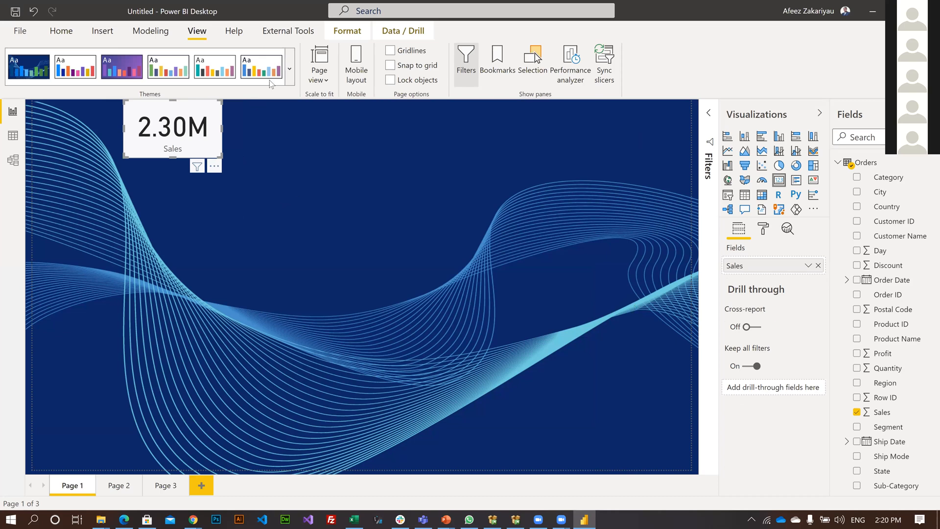
{"action": "left_click", "coordinate": [434, 202]}
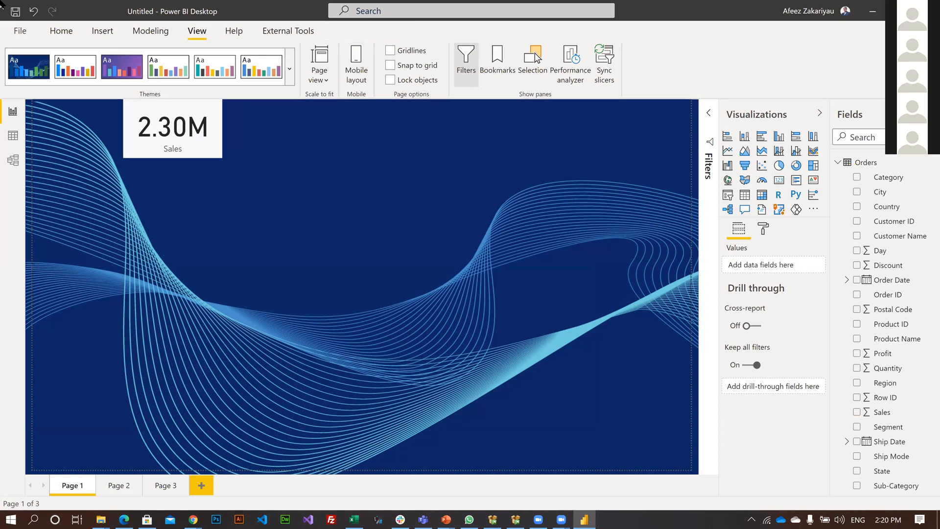
Undo the last narrowing of the Sales card and try the redo command.
{"action": "left_click", "coordinate": [33, 14]}
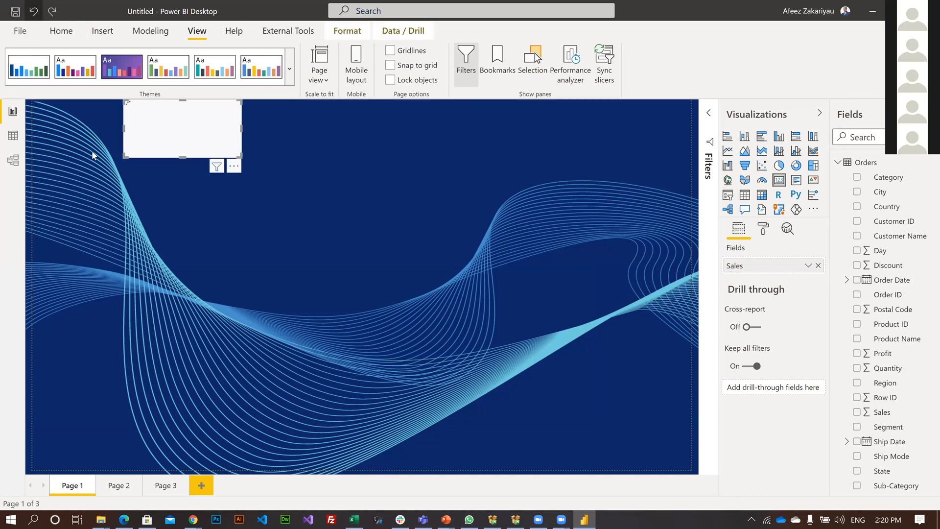
{"action": "left_click", "coordinate": [53, 11]}
{"action": "left_click", "coordinate": [53, 11]}
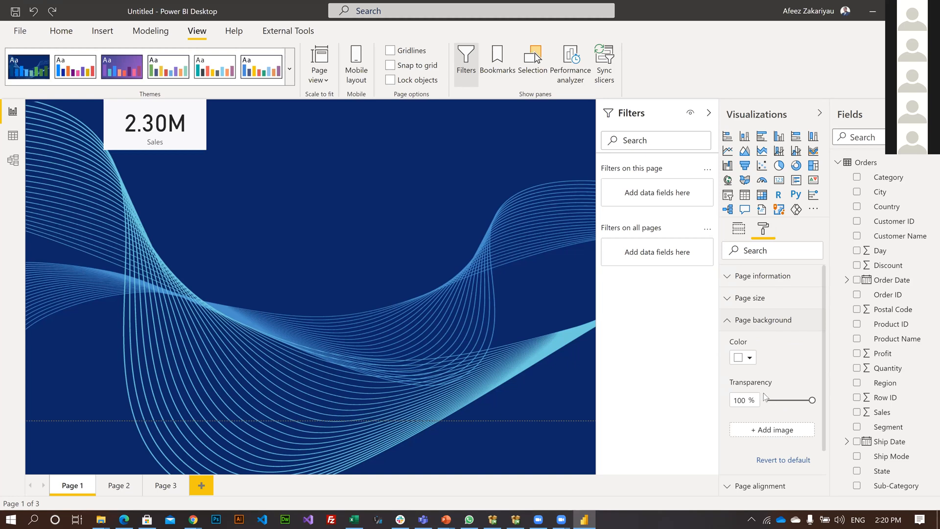
Apply the Default theme to the report in place of the Tidal theme.
{"action": "scroll", "coordinate": [739, 406], "scroll_direction": "down", "scroll_amount": 1}
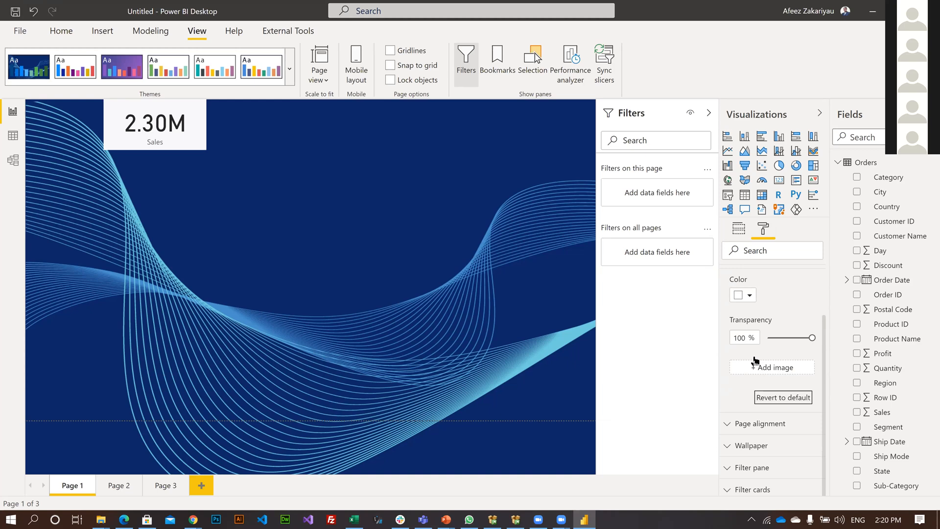
{"action": "scroll", "coordinate": [749, 355], "scroll_direction": "up", "scroll_amount": 1}
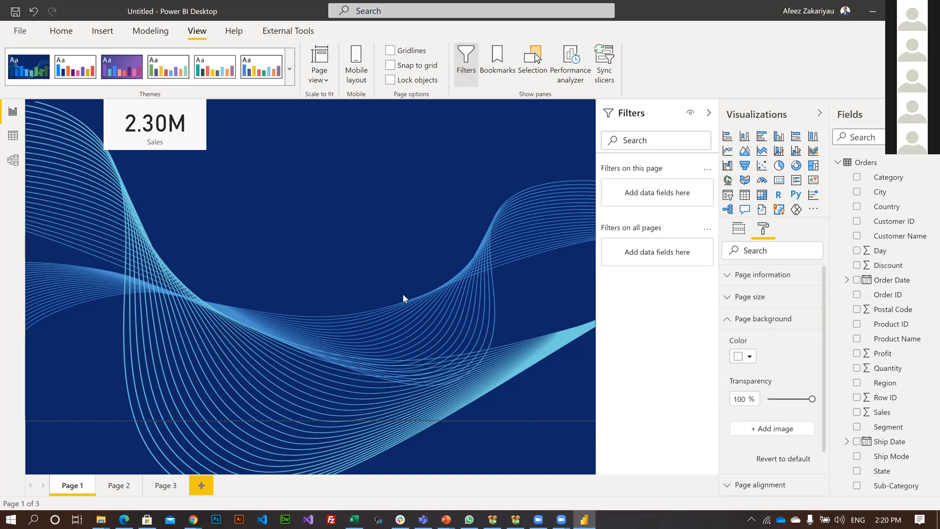
{"action": "left_click", "coordinate": [436, 237]}
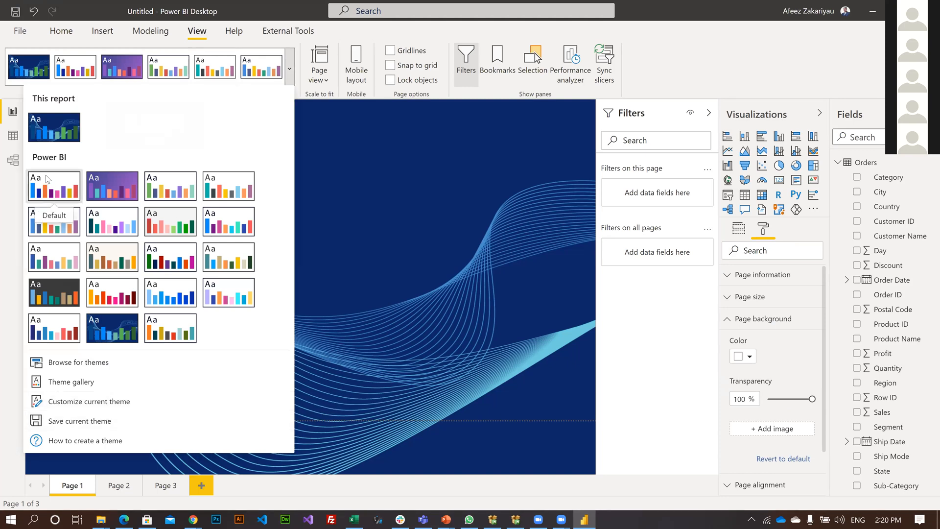
{"action": "left_click", "coordinate": [47, 179]}
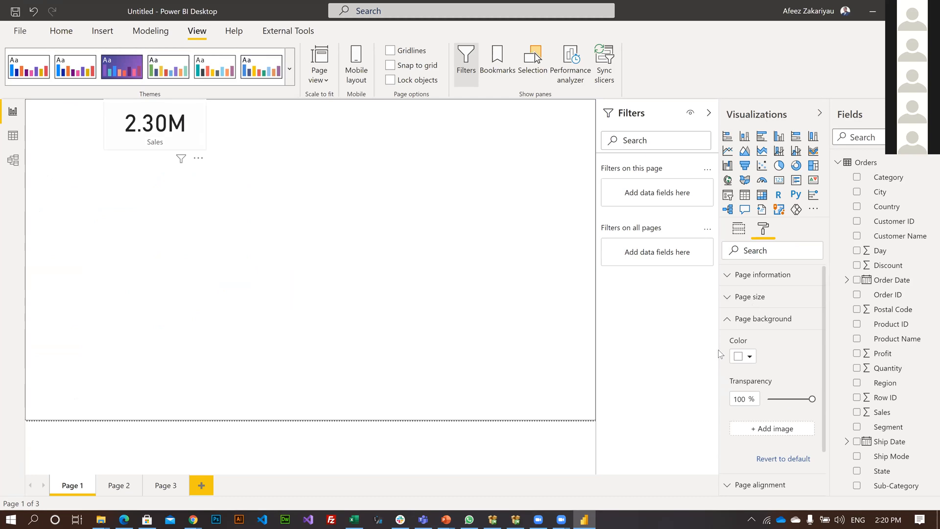
{"action": "left_click", "coordinate": [463, 295]}
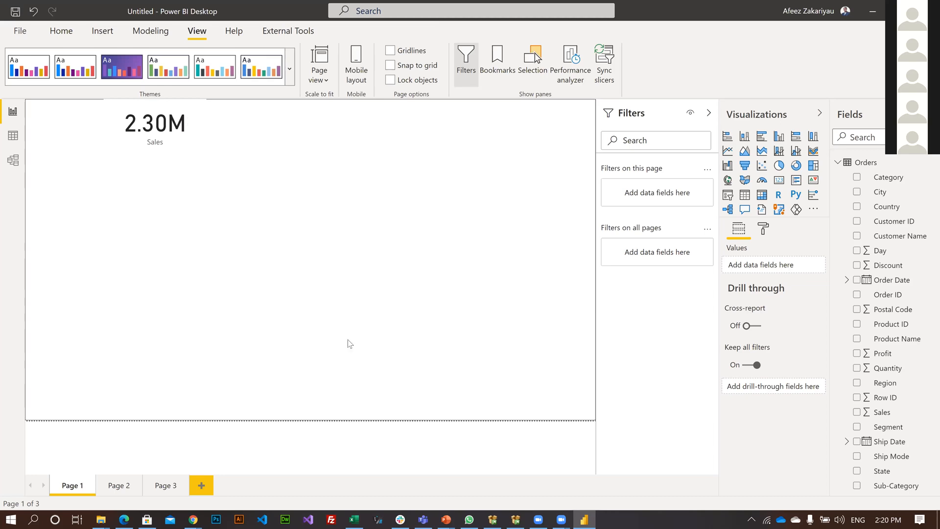
Set the page background color to red #D64550 and its transparency to 11%.
{"action": "left_click", "coordinate": [566, 258]}
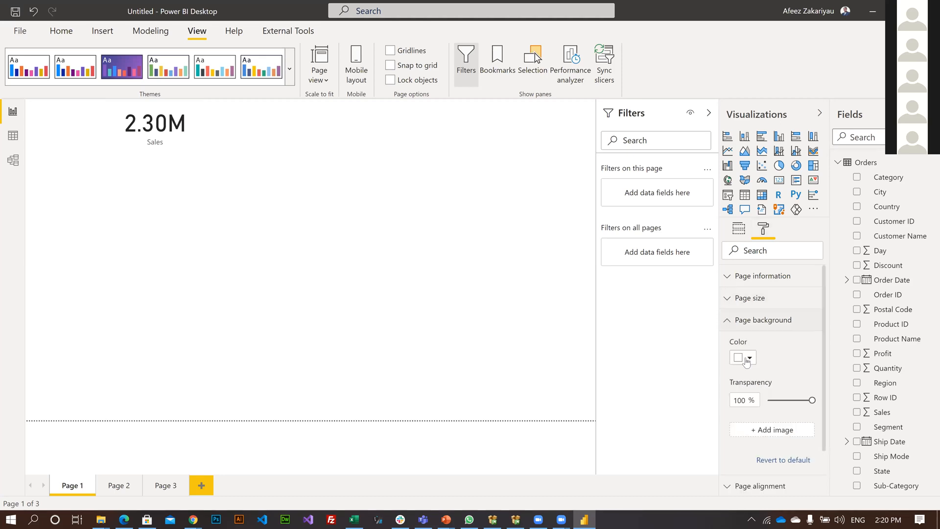
{"action": "left_click", "coordinate": [743, 358]}
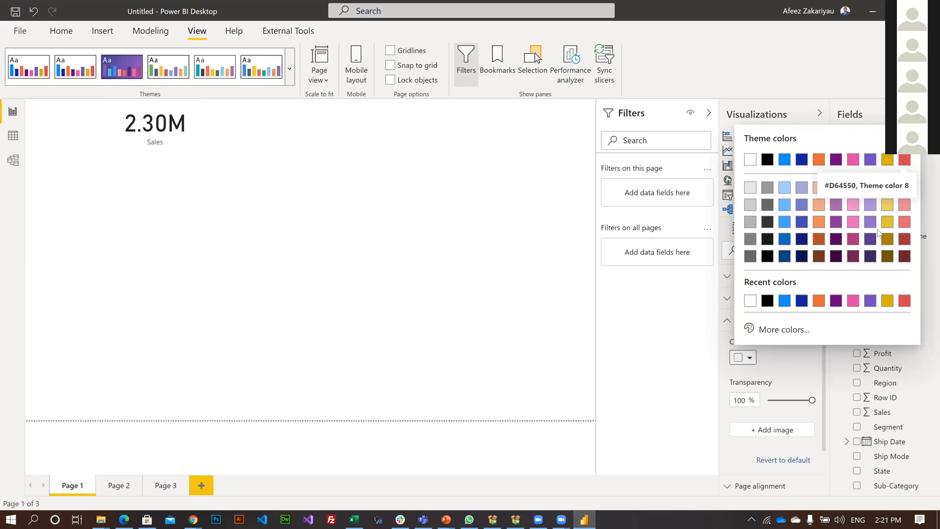
{"action": "left_click", "coordinate": [903, 302]}
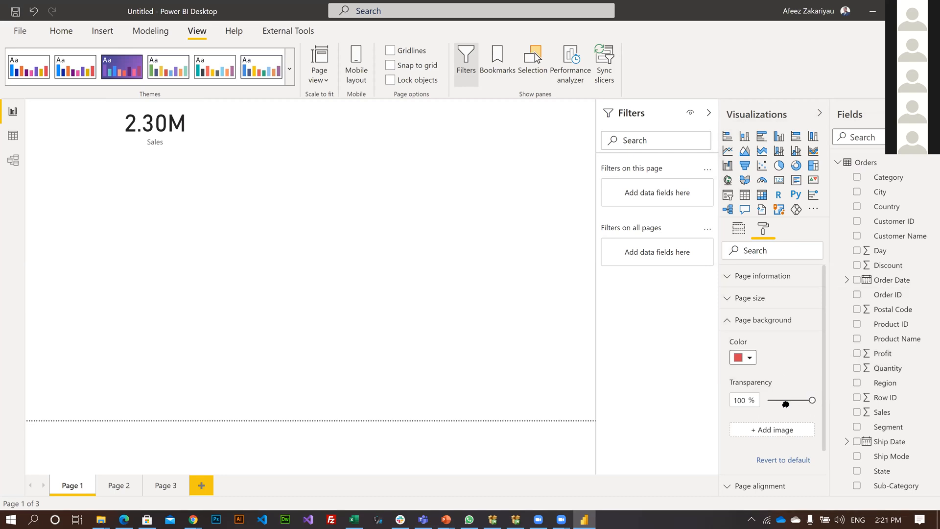
{"action": "left_click_drag", "start_coordinate": [786, 402], "coordinate": [771, 404]}
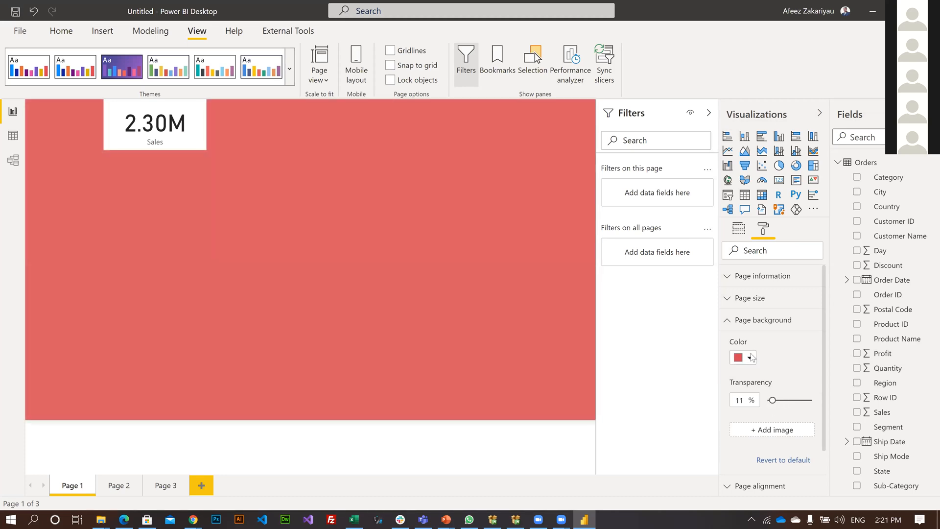
Try the darker reds #701118 and #9B0612 as custom page background colors, and settle on a slightly brighter, saturated red.
{"action": "left_click", "coordinate": [750, 357]}
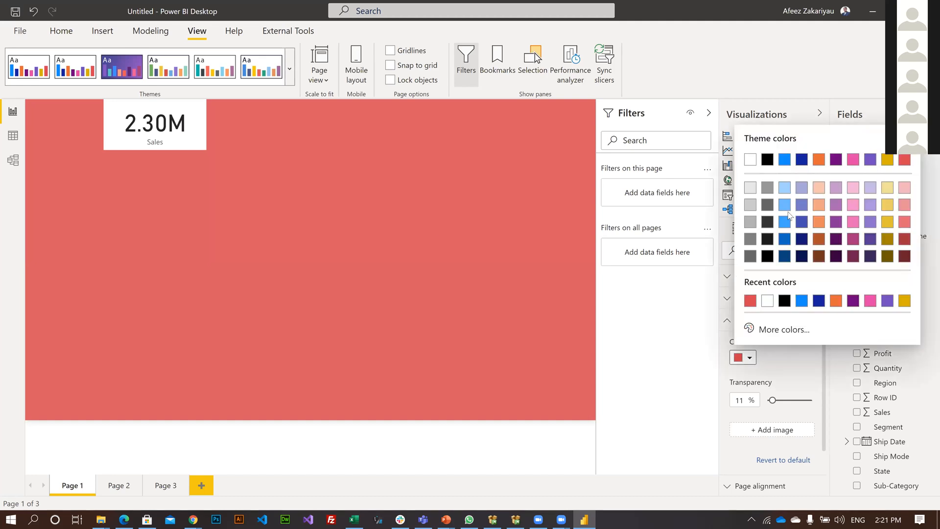
{"action": "left_click", "coordinate": [776, 332]}
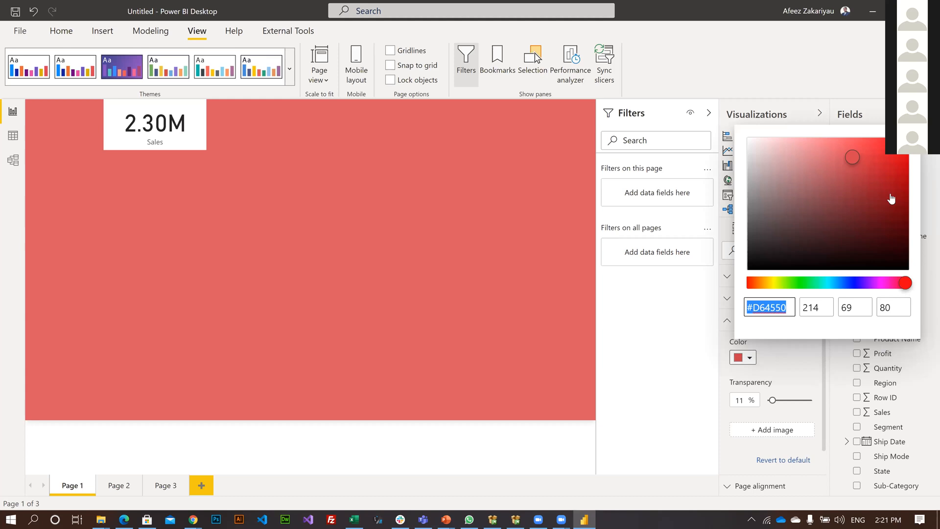
{"action": "mouse_move", "coordinate": [897, 179]}
{"action": "left_mouse_down"}
{"action": "mouse_move", "coordinate": [904, 208]}
{"action": "mouse_move", "coordinate": [861, 222]}
{"action": "mouse_move", "coordinate": [891, 176]}
{"action": "mouse_move", "coordinate": [897, 195]}
{"action": "mouse_move", "coordinate": [885, 215]}
{"action": "left_mouse_up"}
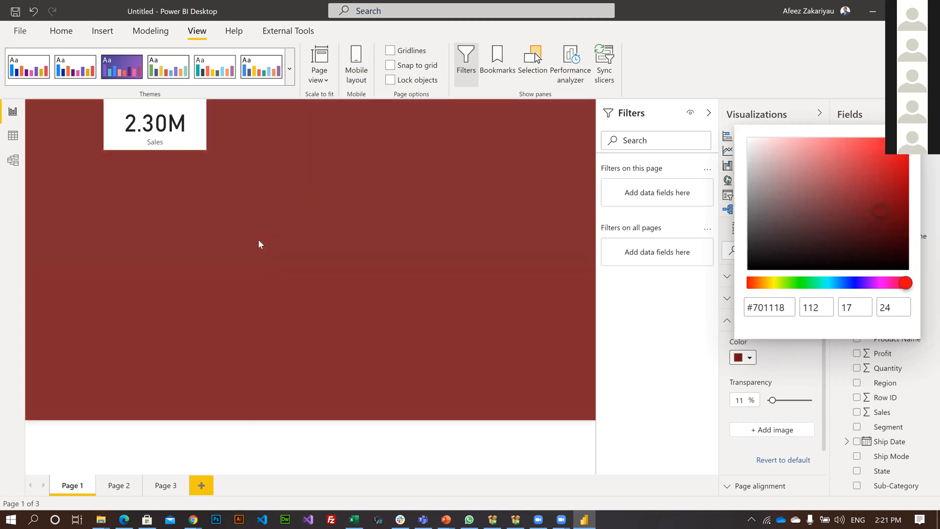
{"action": "left_click", "coordinate": [893, 204]}
{"action": "left_click", "coordinate": [899, 190]}
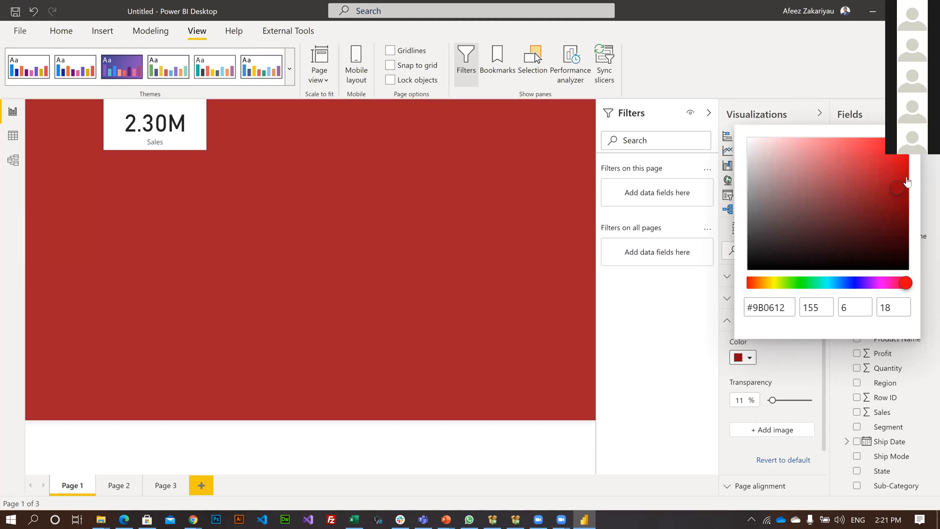
{"action": "left_click", "coordinate": [903, 175]}
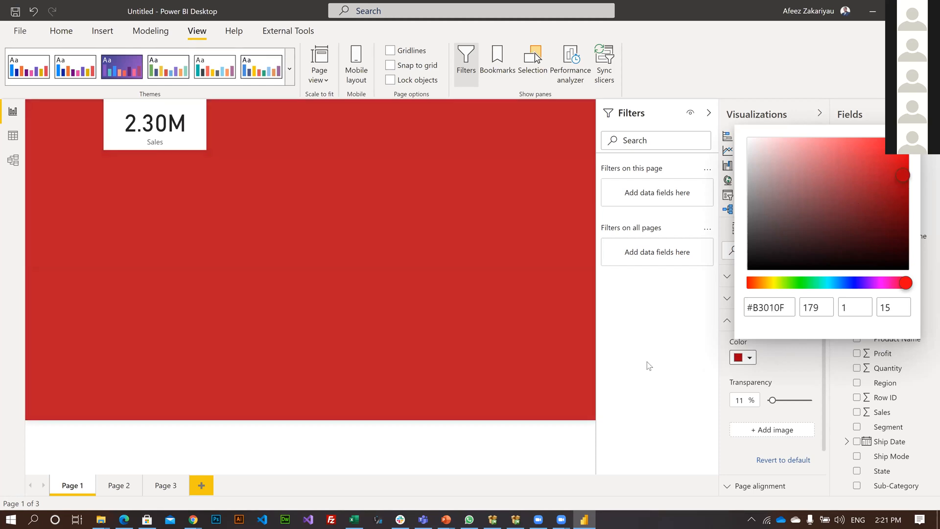
{"action": "left_click", "coordinate": [439, 279]}
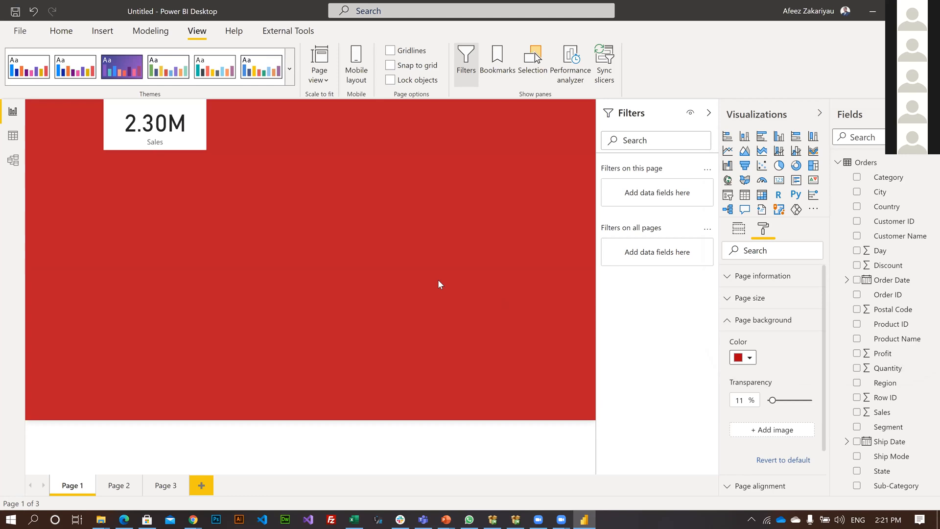
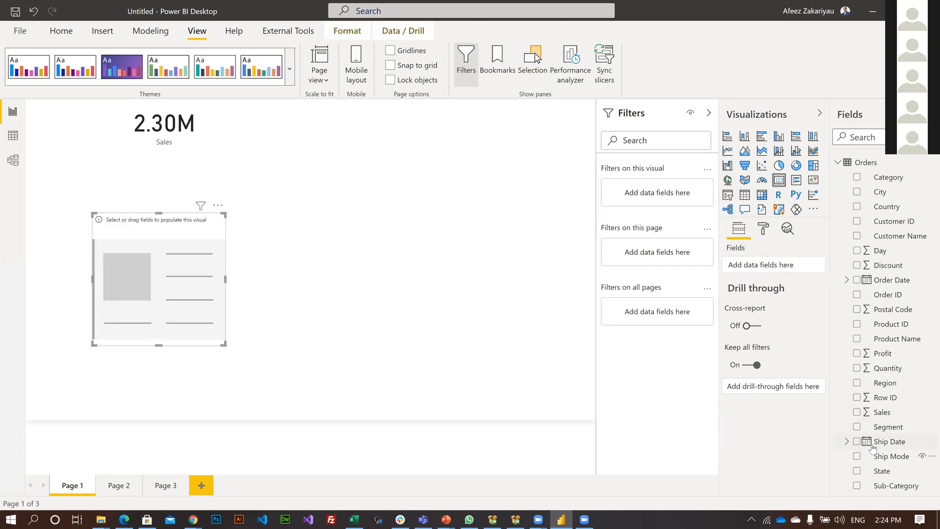
Put the Profit field in the empty card, then move the card beside the Sales card and shrink it to match.
{"action": "left_click_drag", "start_coordinate": [880, 353], "coordinate": [801, 313]}
{"action": "left_click", "coordinate": [882, 356]}
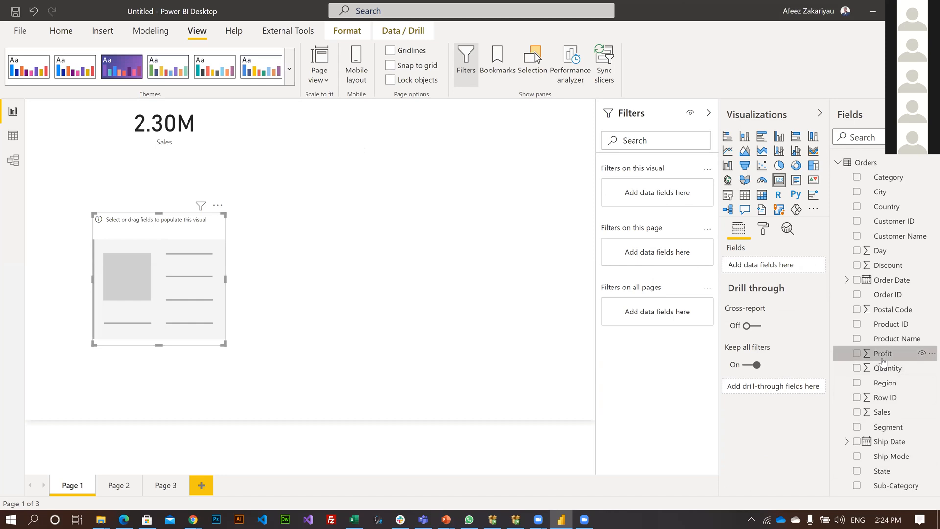
{"action": "left_click_drag", "start_coordinate": [882, 361], "coordinate": [773, 267]}
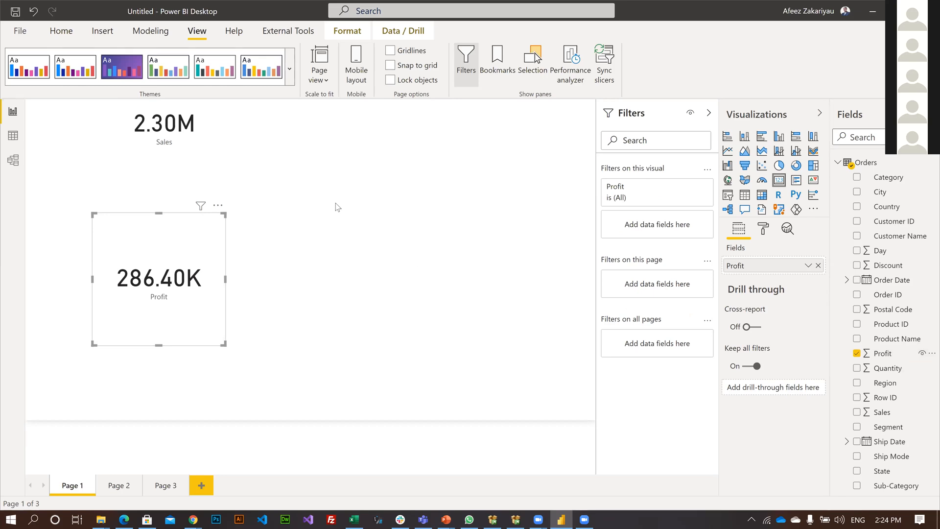
{"action": "left_click_drag", "start_coordinate": [199, 319], "coordinate": [322, 205]}
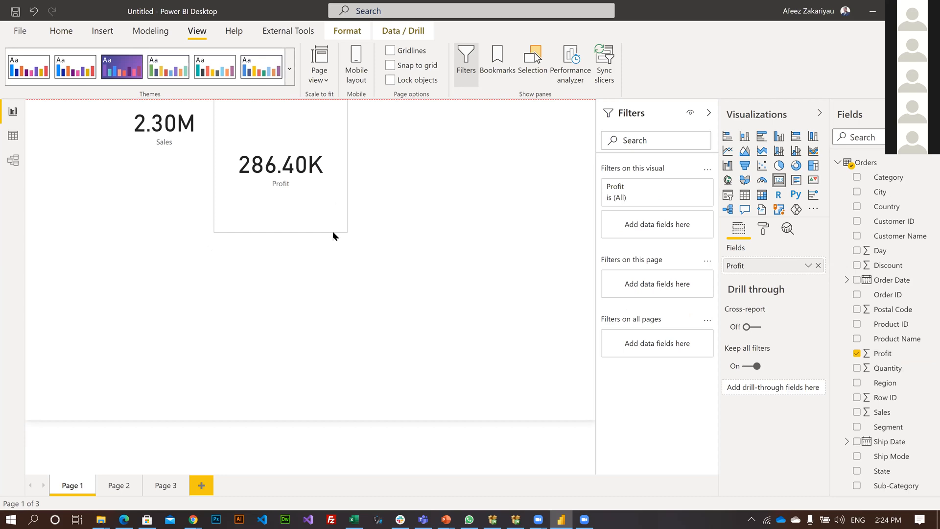
{"action": "left_click_drag", "start_coordinate": [337, 229], "coordinate": [299, 145]}
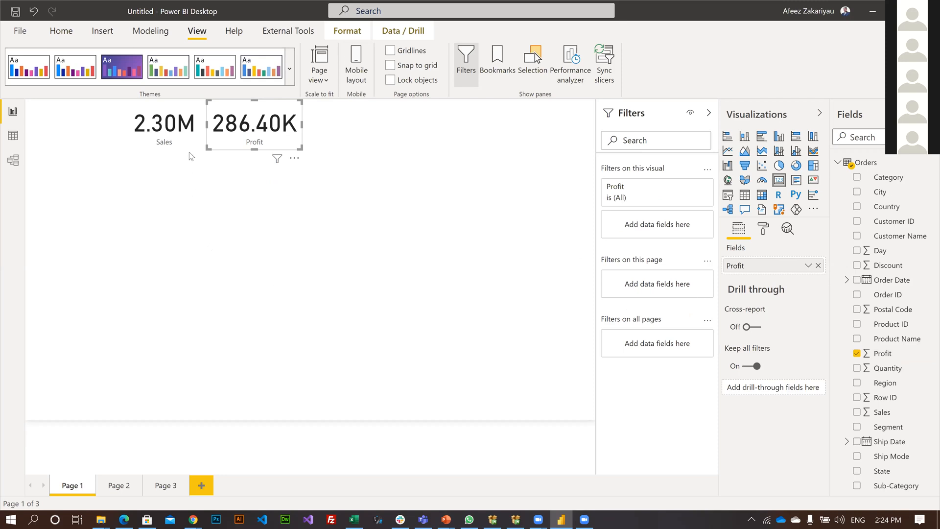
{"action": "left_click", "coordinate": [202, 157]}
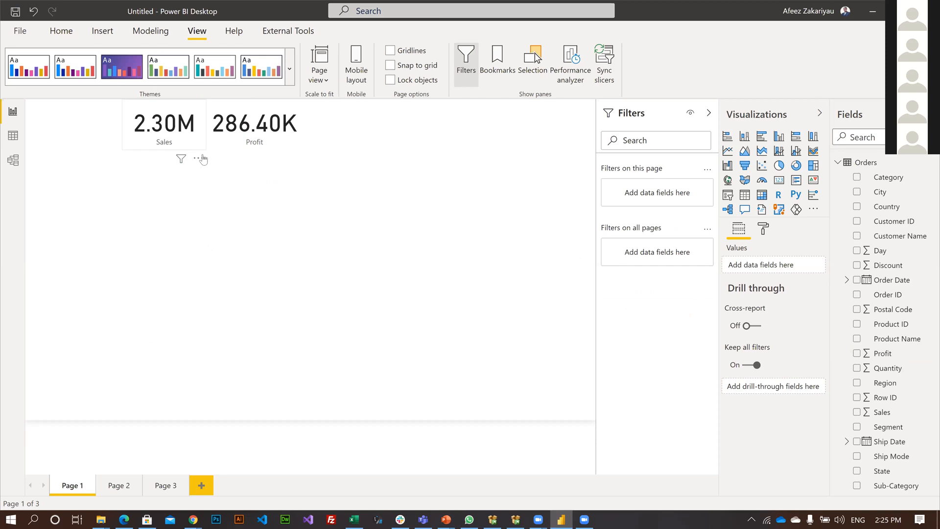
{"action": "left_click", "coordinate": [201, 153]}
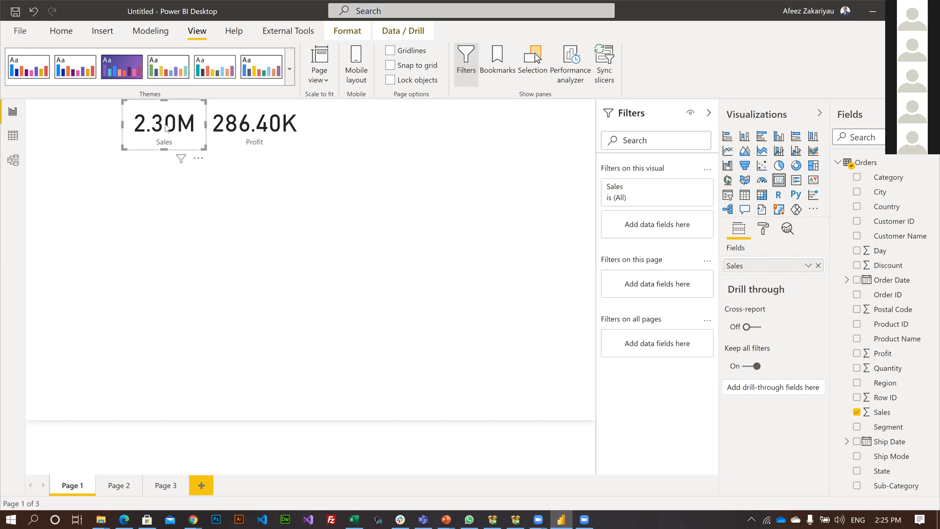
{"action": "left_click", "coordinate": [286, 146]}
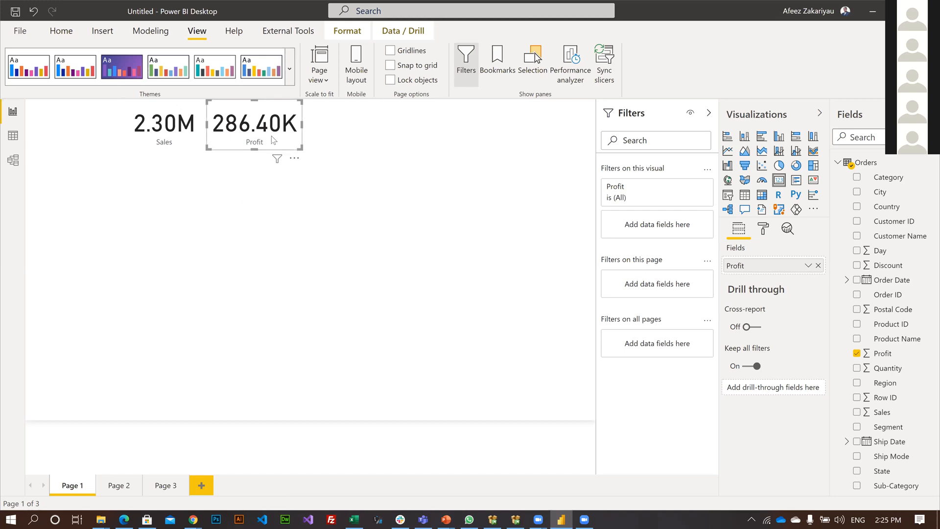
{"action": "left_click", "coordinate": [196, 142]}
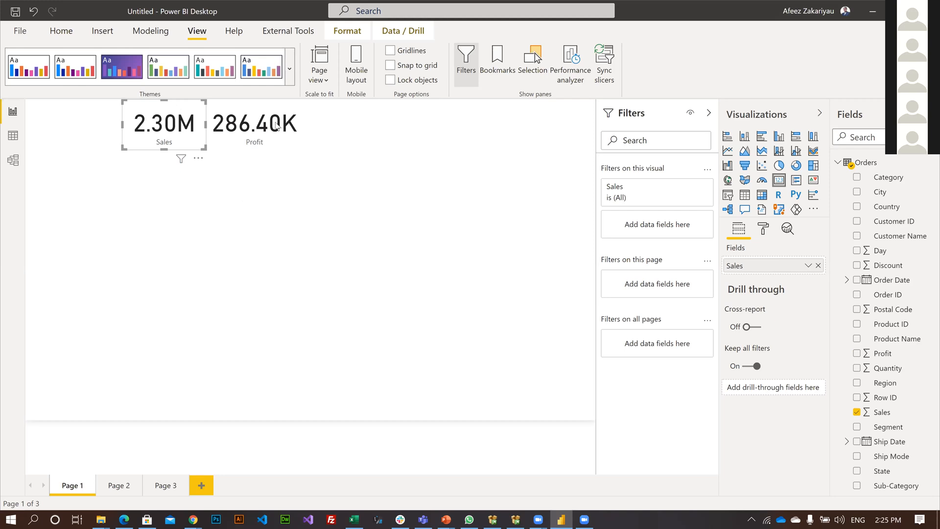
Add a compact card beside the Profit card showing the Count (Distinct) of Customer ID.
{"action": "left_click", "coordinate": [229, 151]}
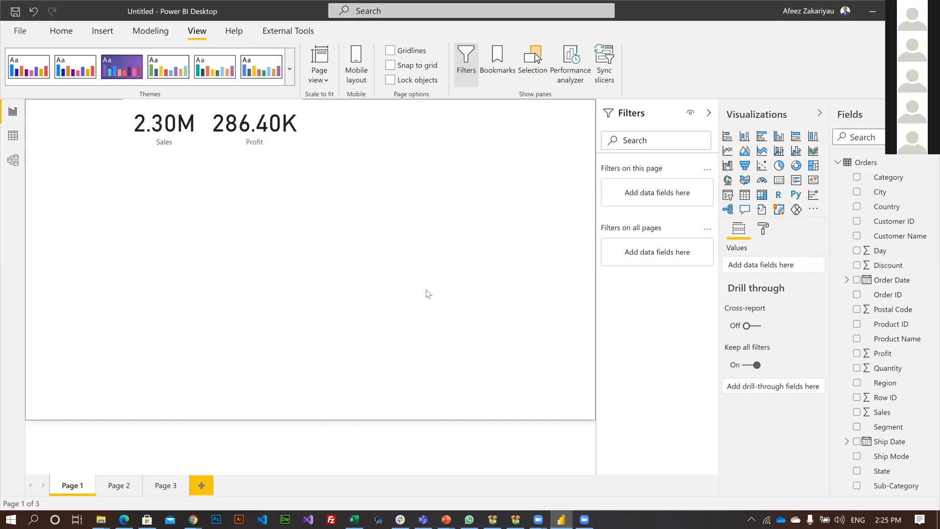
{"action": "left_click", "coordinate": [779, 182]}
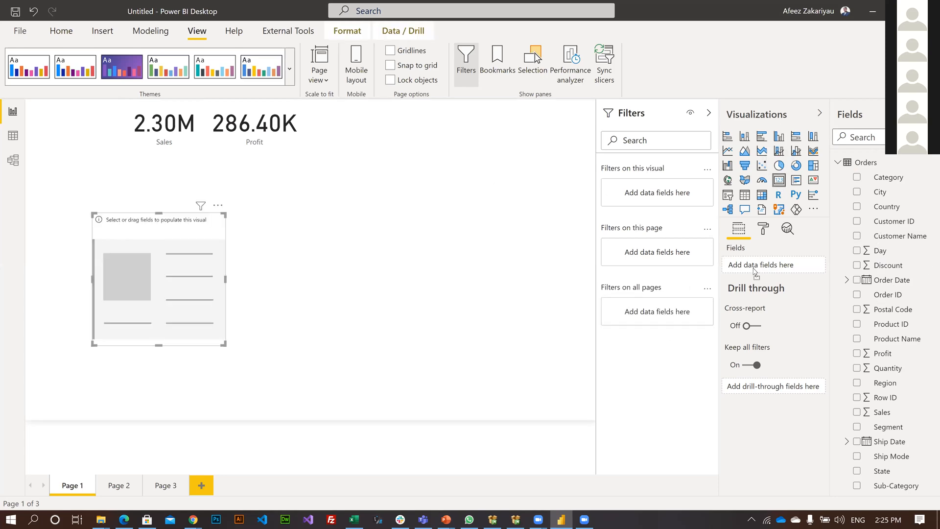
{"action": "left_click_drag", "start_coordinate": [875, 222], "coordinate": [750, 268]}
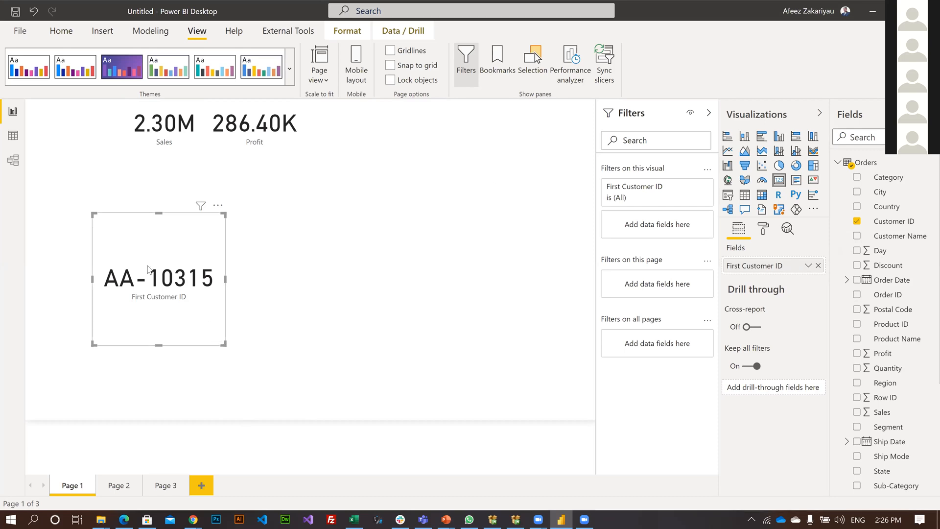
{"action": "left_click_drag", "start_coordinate": [147, 265], "coordinate": [353, 101]}
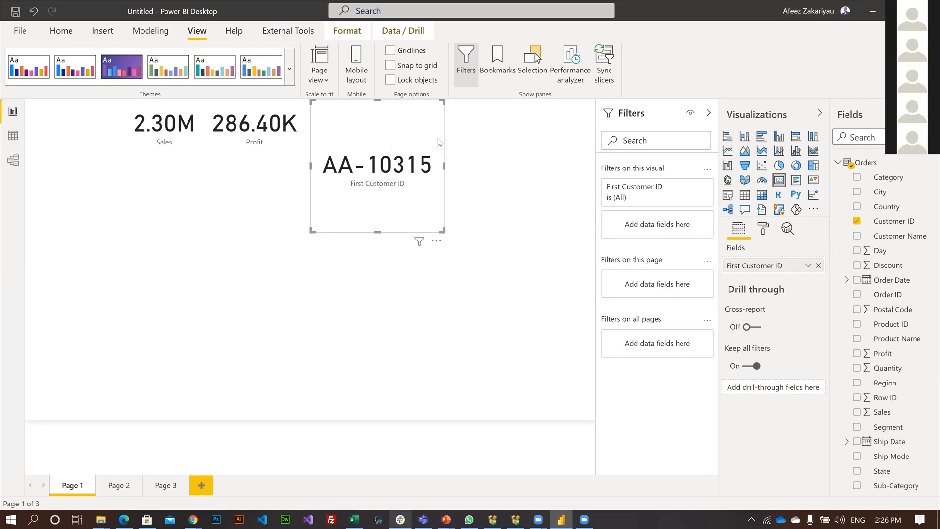
{"action": "left_click_drag", "start_coordinate": [443, 230], "coordinate": [432, 150]}
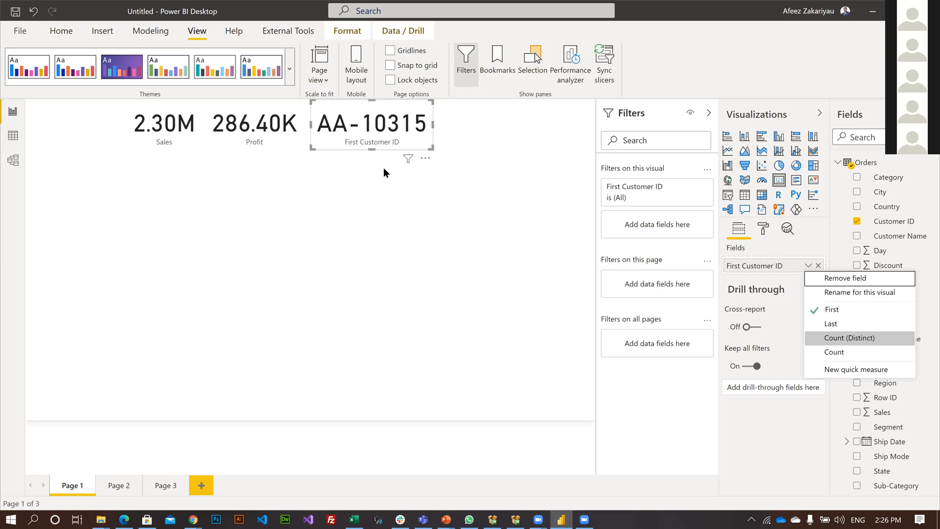
{"action": "key", "text": "Return"}
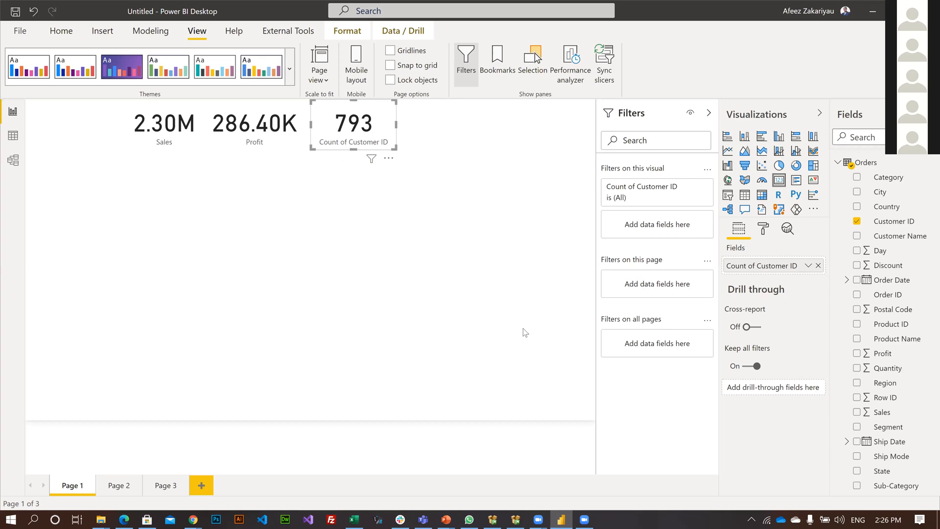
Discard the empty extra card and duplicate the Customer ID count card beside the original.
{"action": "left_click", "coordinate": [426, 175]}
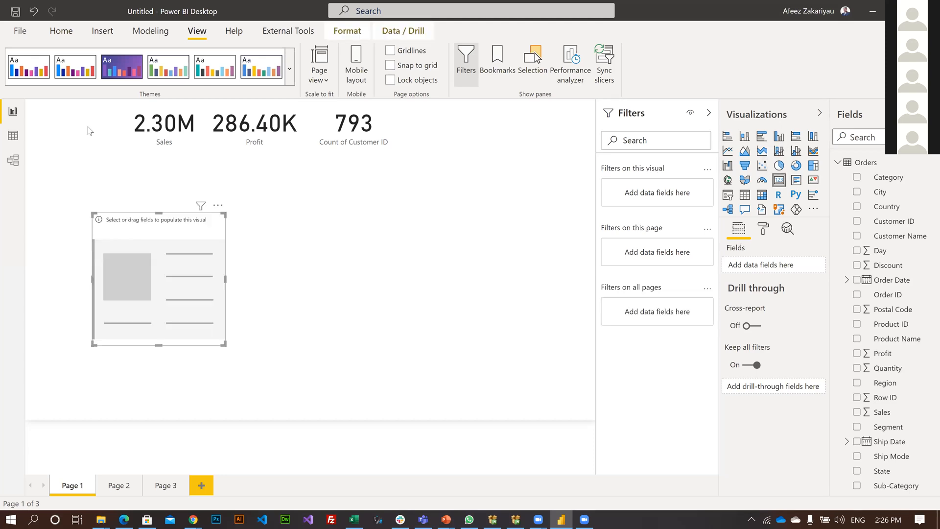
{"action": "key", "text": "Delete"}
{"action": "left_click", "coordinate": [383, 113]}
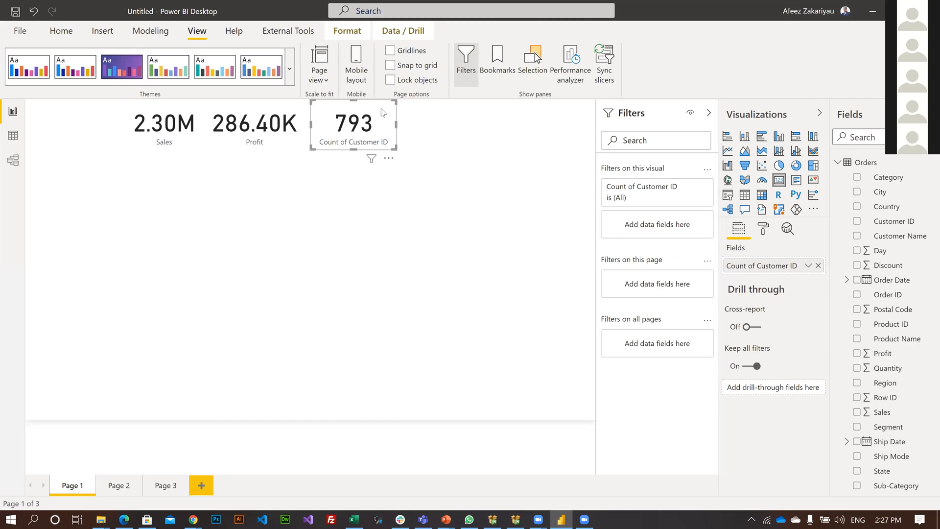
{"action": "key", "text": "ctrl+v"}
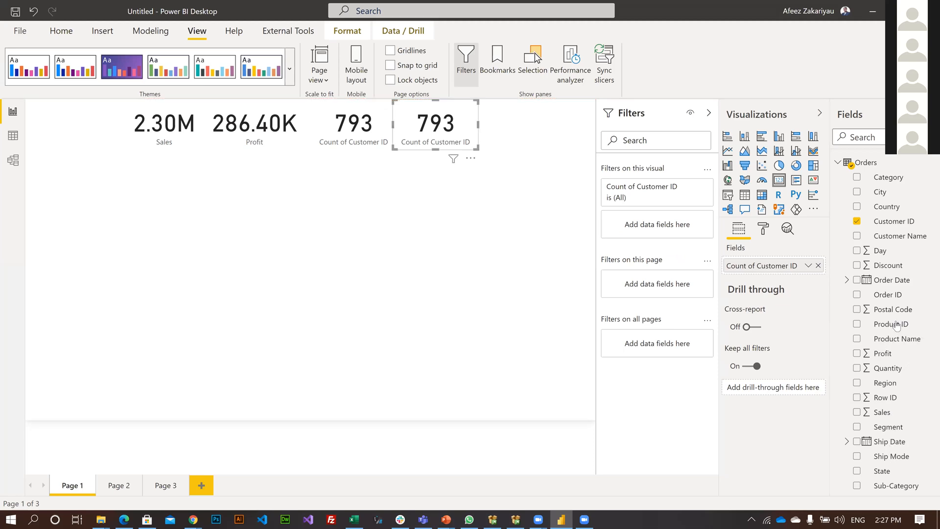
Replace the duplicated card's field with the Count (Distinct) of Product ID and nudge the card slightly to the right.
{"action": "left_click_drag", "start_coordinate": [897, 325], "coordinate": [759, 264]}
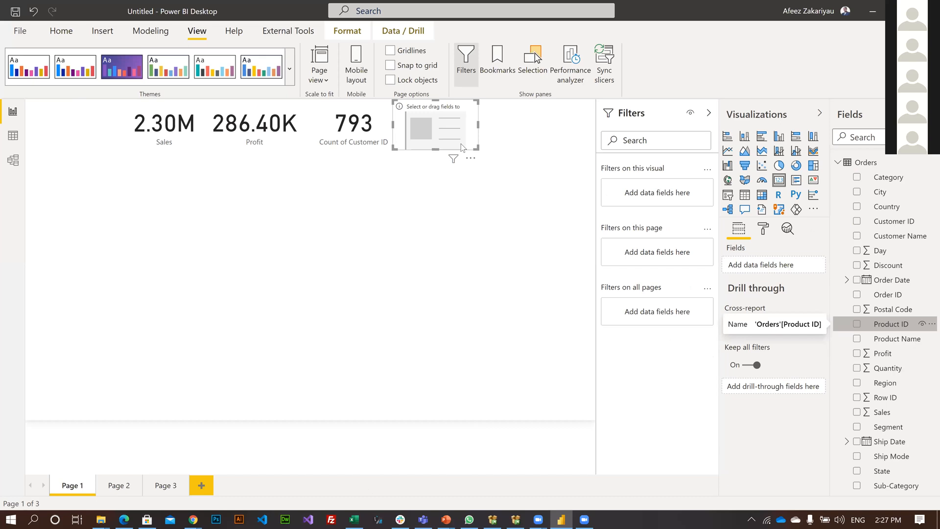
{"action": "left_click_drag", "start_coordinate": [463, 147], "coordinate": [463, 147]}
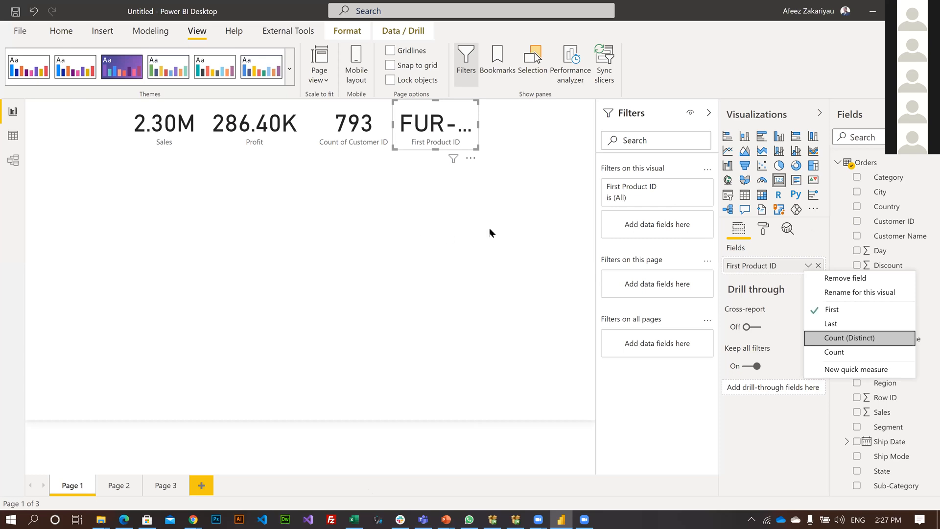
{"action": "key", "text": "Return"}
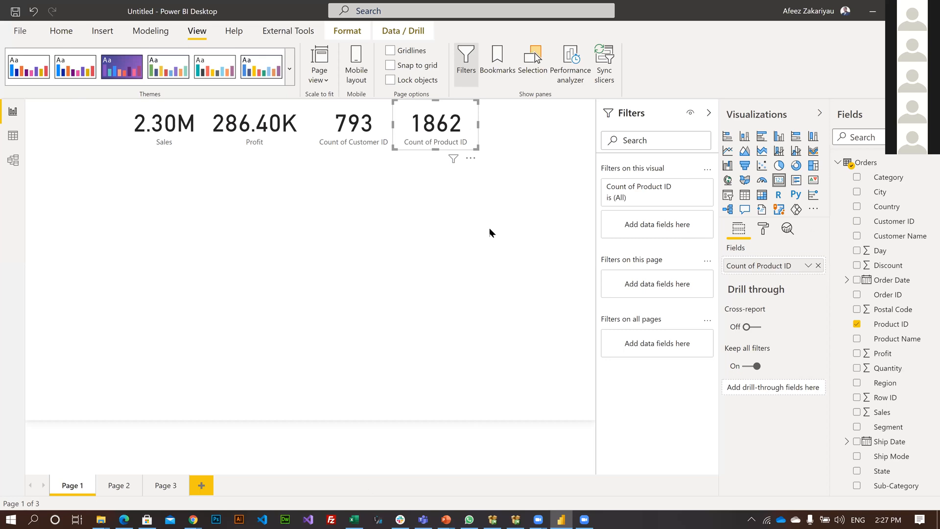
{"action": "key", "text": "Right"}
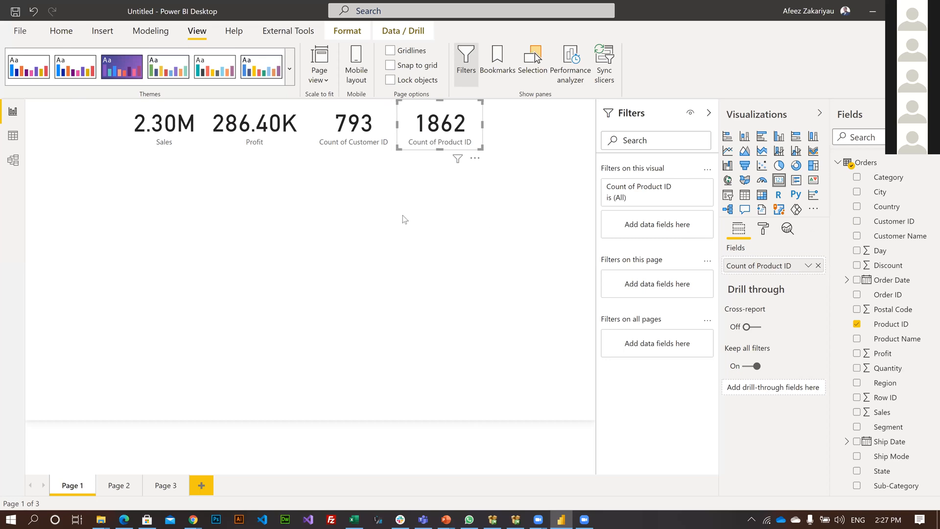
Add a stacked column chart below the cards with Sub-Category on the axis and Profit as the values.
{"action": "left_click", "coordinate": [450, 219]}
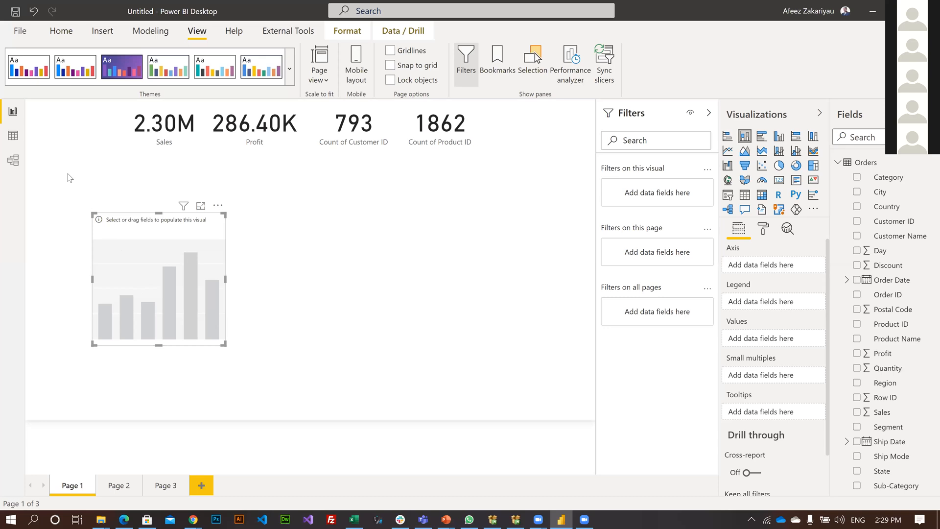
{"action": "left_click_drag", "start_coordinate": [67, 173], "coordinate": [75, 199]}
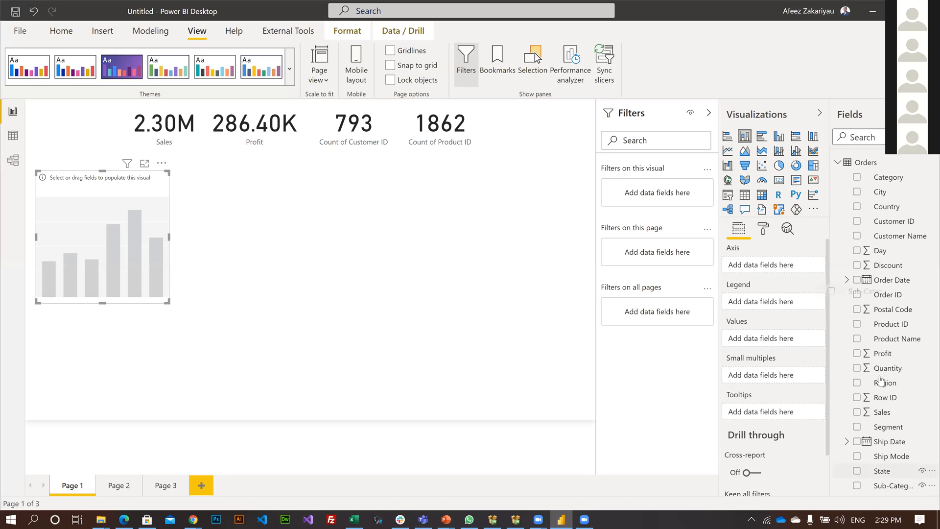
{"action": "left_click_drag", "start_coordinate": [884, 354], "coordinate": [745, 343]}
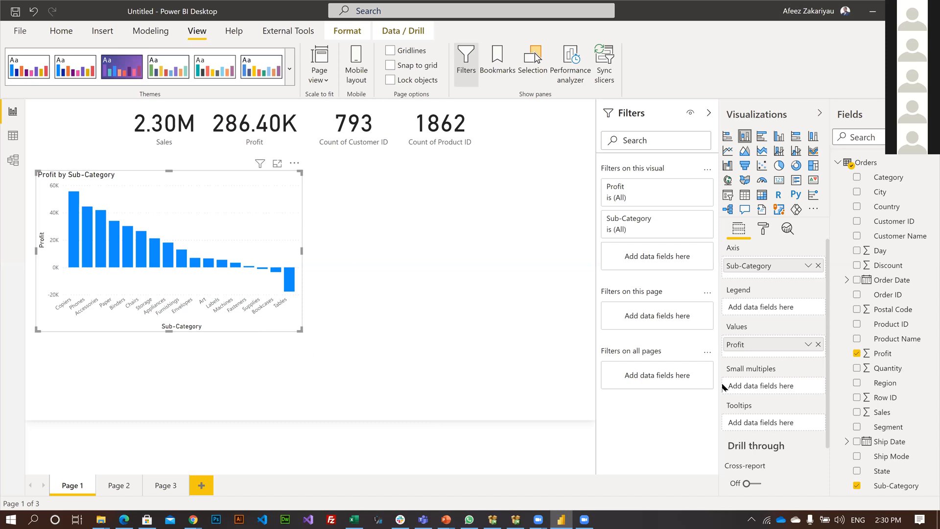
Resize the Profit by Sub-Category chart to a narrower width and deselect it.
{"action": "key", "text": "ctrl+z"}
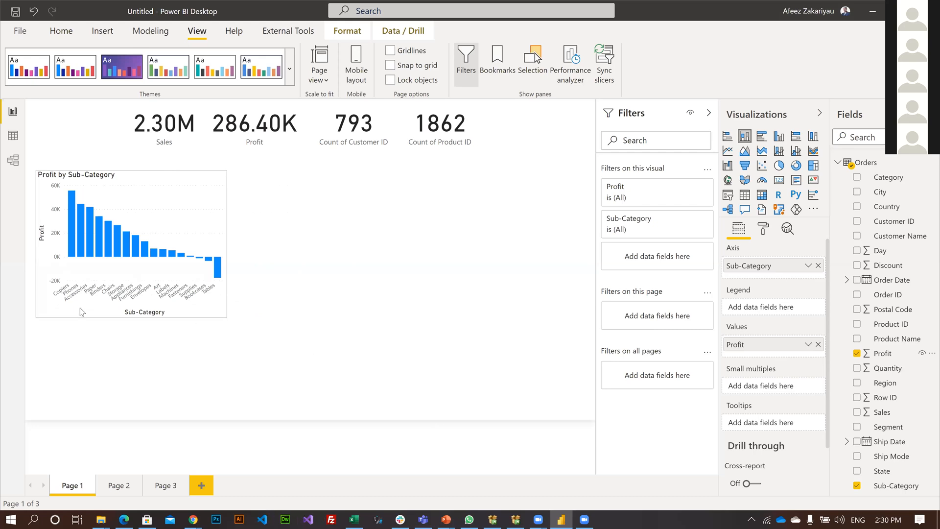
{"action": "key", "text": "ctrl+y"}
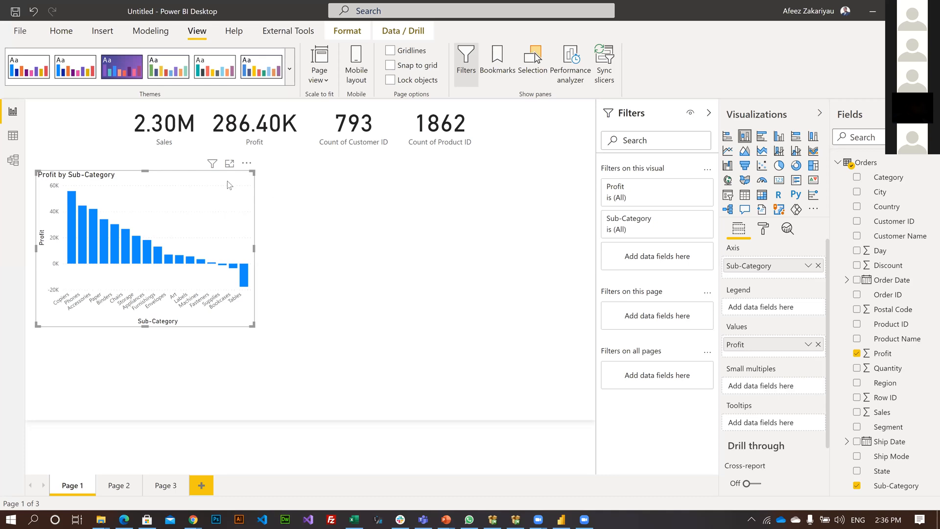
{"action": "key", "text": "Escape"}
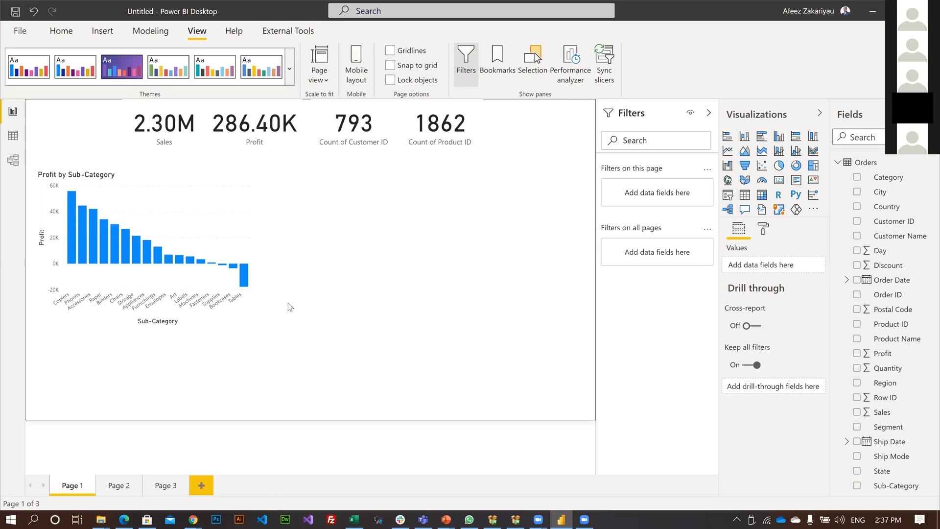
Review the aggregation options for Profit in the column chart and the conditions offered by its Profit filter.
{"action": "left_click", "coordinate": [240, 176]}
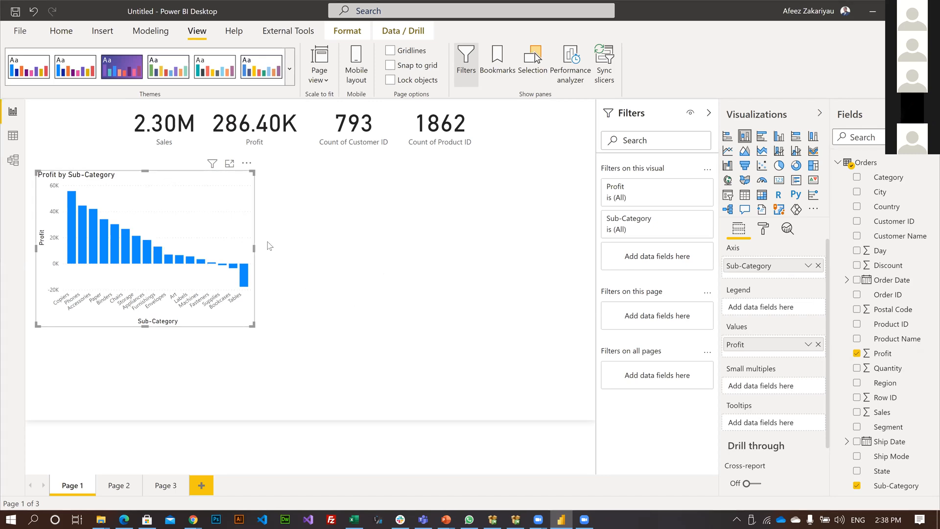
{"action": "left_click", "coordinate": [809, 346]}
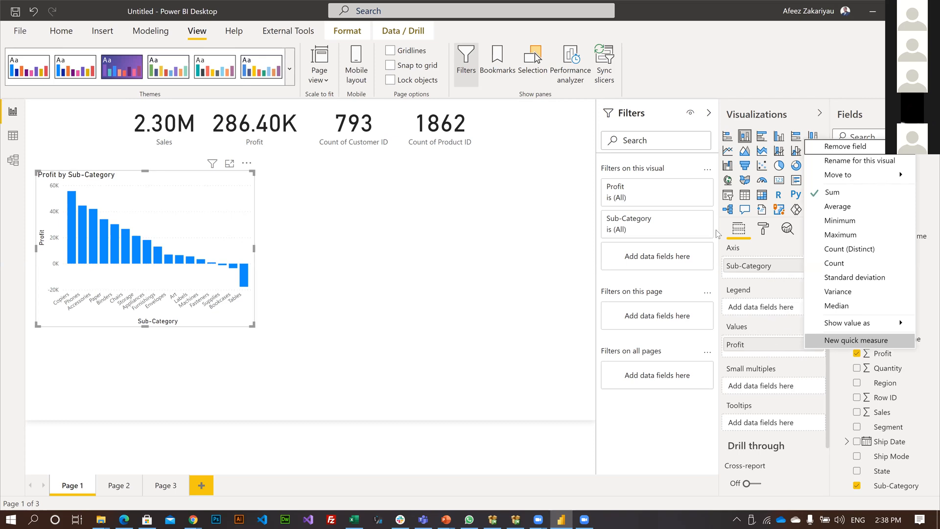
{"action": "left_click", "coordinate": [689, 187]}
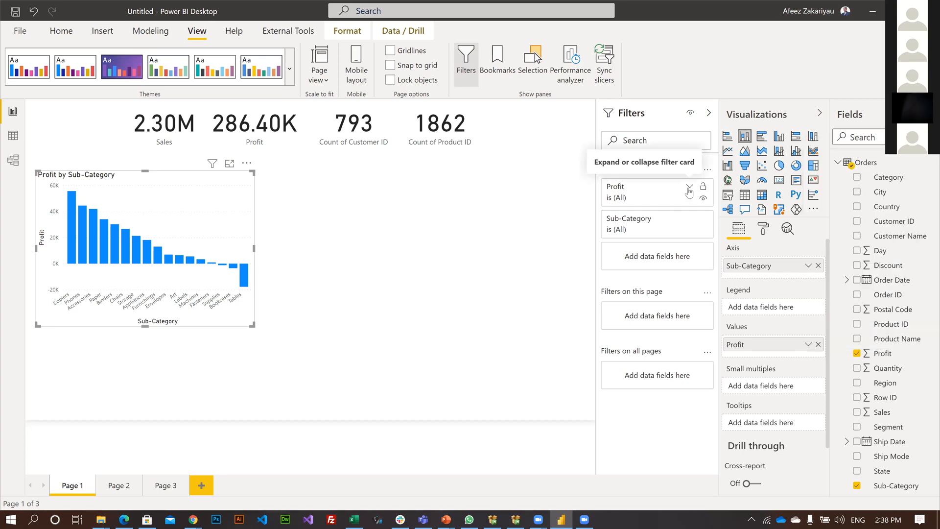
{"action": "left_click", "coordinate": [689, 187]}
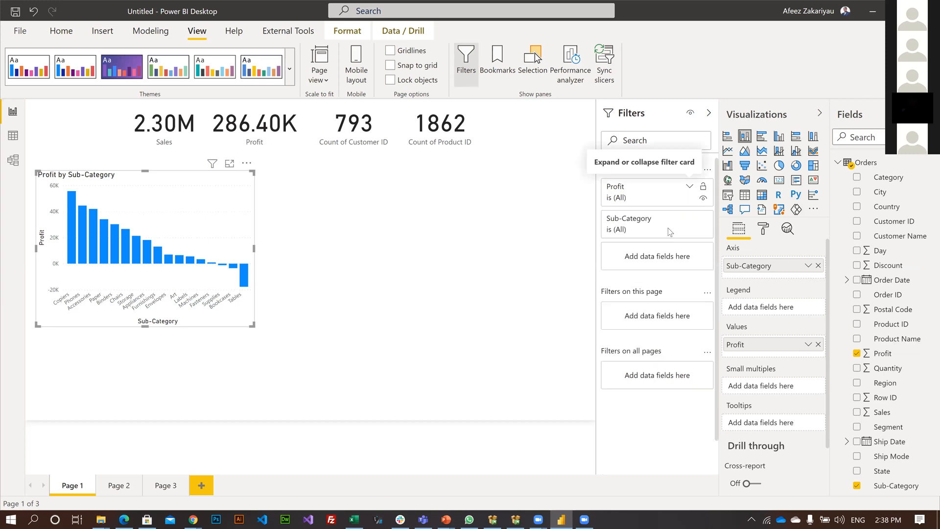
{"action": "left_click", "coordinate": [670, 232]}
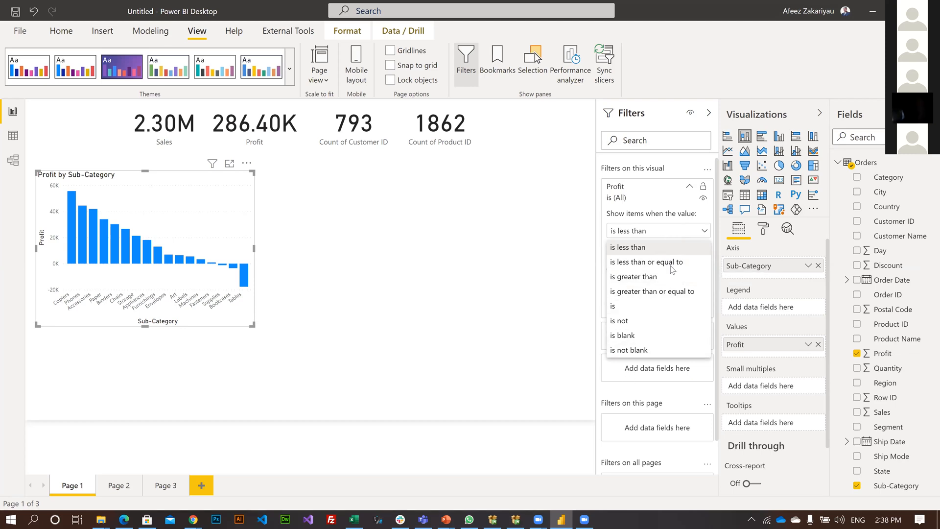
{"action": "left_click", "coordinate": [649, 233]}
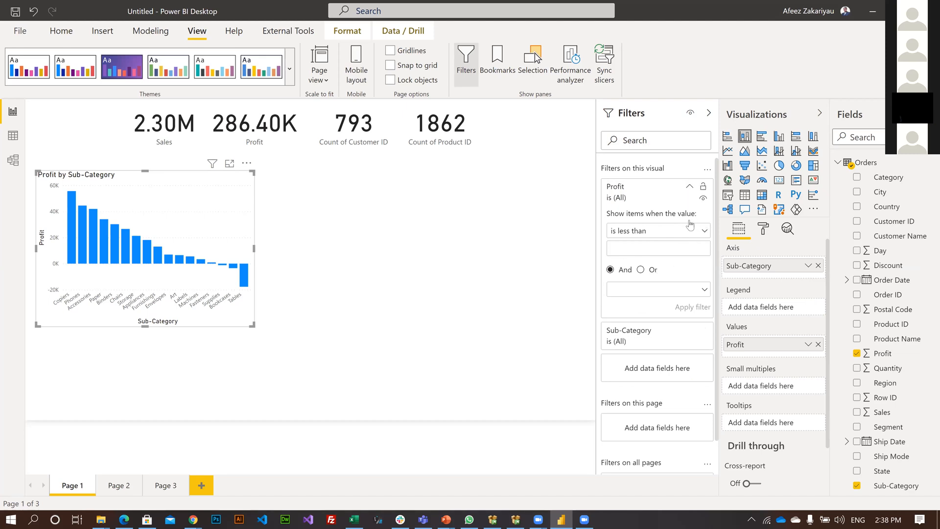
{"action": "left_click", "coordinate": [690, 187]}
Filter the Profit by Sub-Category chart to the top 7 Sub-Category items by Profit using Top N filtering.
{"action": "left_click", "coordinate": [690, 219]}
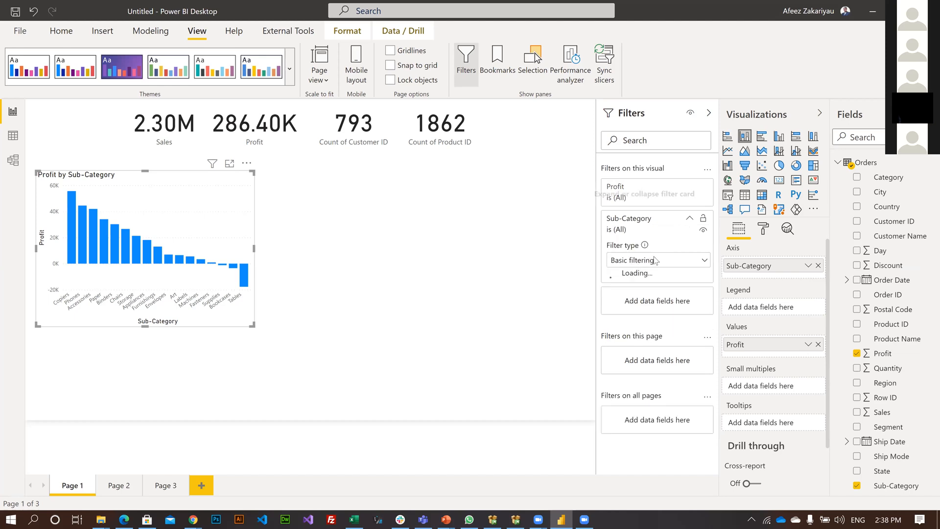
{"action": "left_click", "coordinate": [637, 263]}
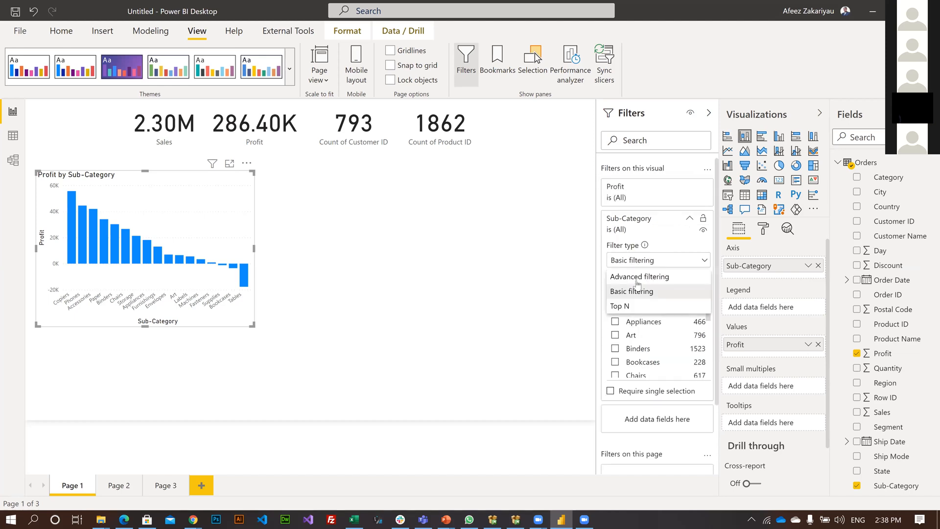
{"action": "left_click", "coordinate": [680, 302]}
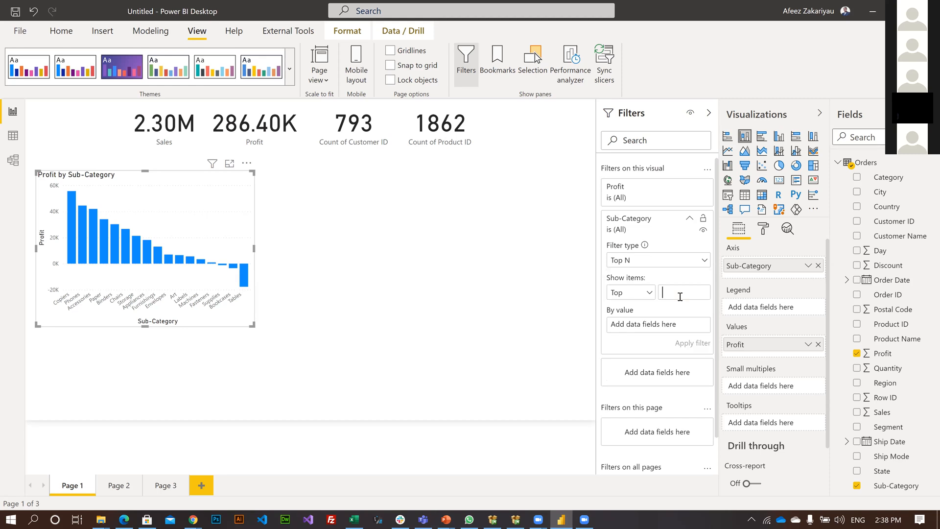
{"action": "left_click", "coordinate": [669, 292]}
{"action": "type", "text": "7"}
{"action": "left_click_drag", "start_coordinate": [664, 281], "coordinate": [642, 324]}
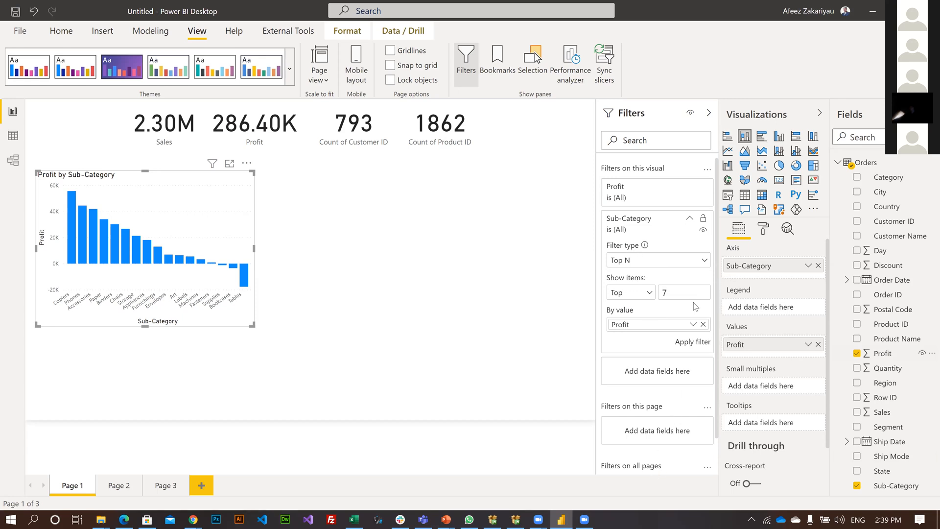
{"action": "left_click", "coordinate": [692, 342]}
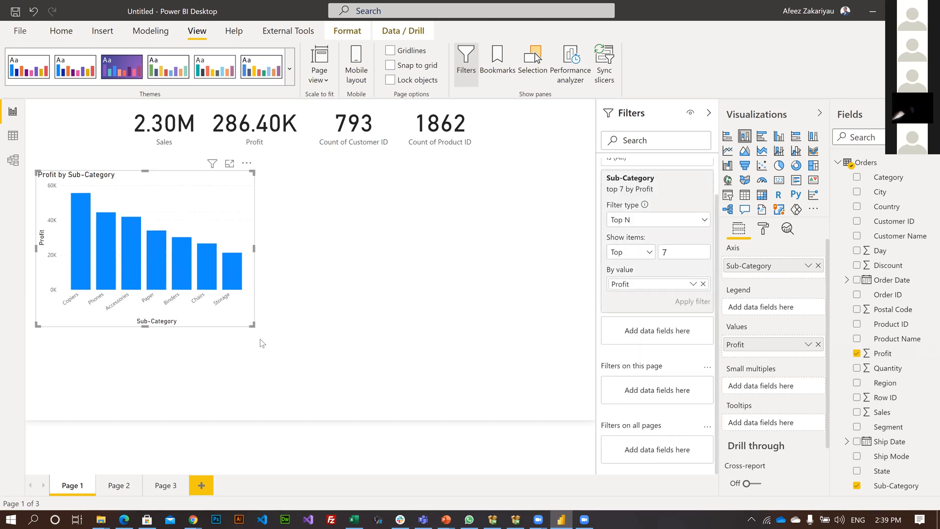
Resize and reposition the Profit by Sub-Category chart beneath the Sales and Profit cards, and shift the Sales card left.
{"action": "left_click_drag", "start_coordinate": [254, 341], "coordinate": [262, 341]}
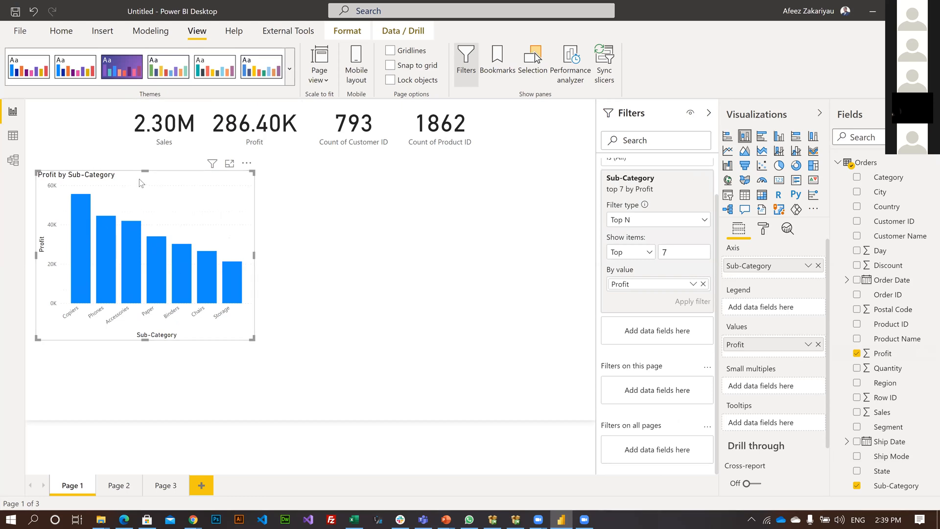
{"action": "left_click_drag", "start_coordinate": [177, 190], "coordinate": [230, 178]}
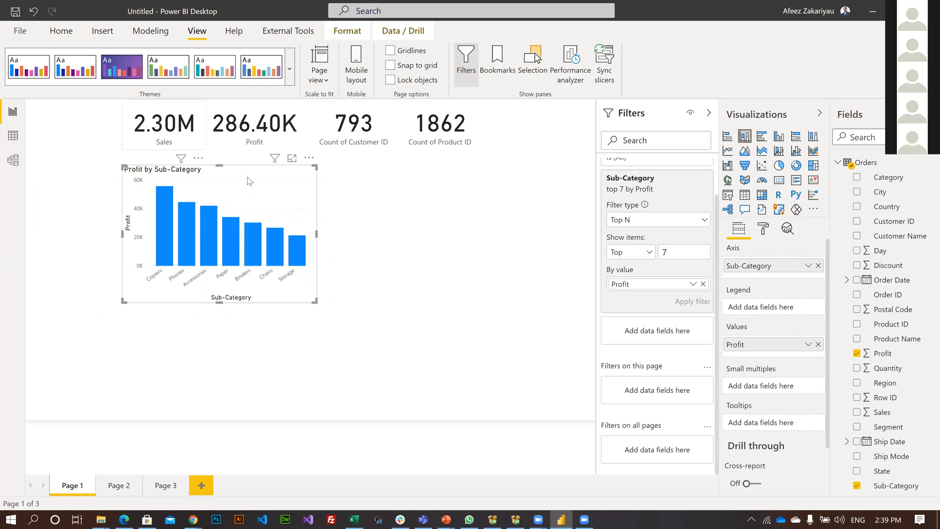
{"action": "left_click", "coordinate": [221, 158]}
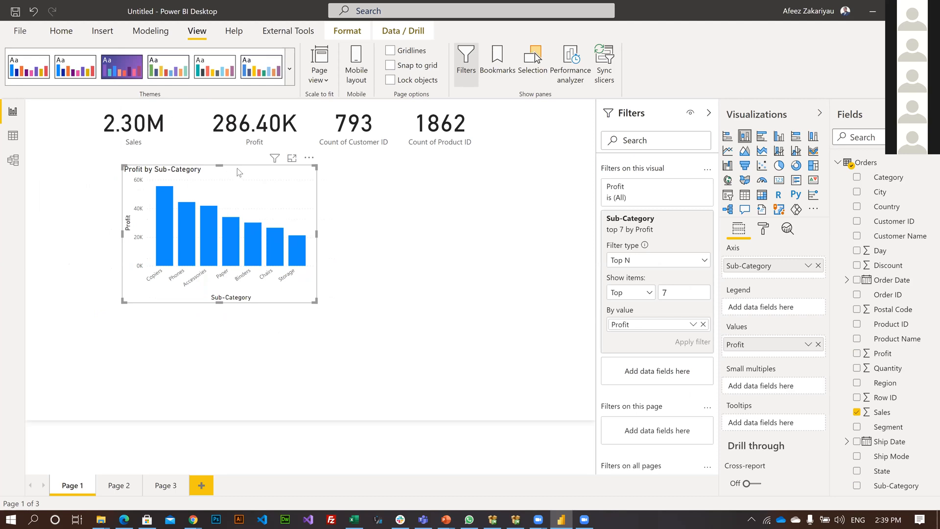
{"action": "left_click_drag", "start_coordinate": [234, 170], "coordinate": [208, 175]}
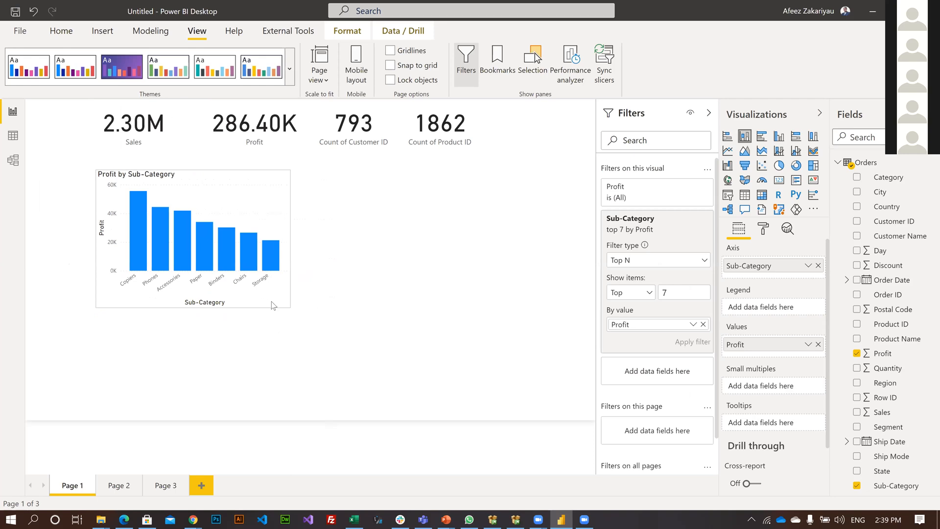
{"action": "left_click_drag", "start_coordinate": [311, 298], "coordinate": [308, 294]}
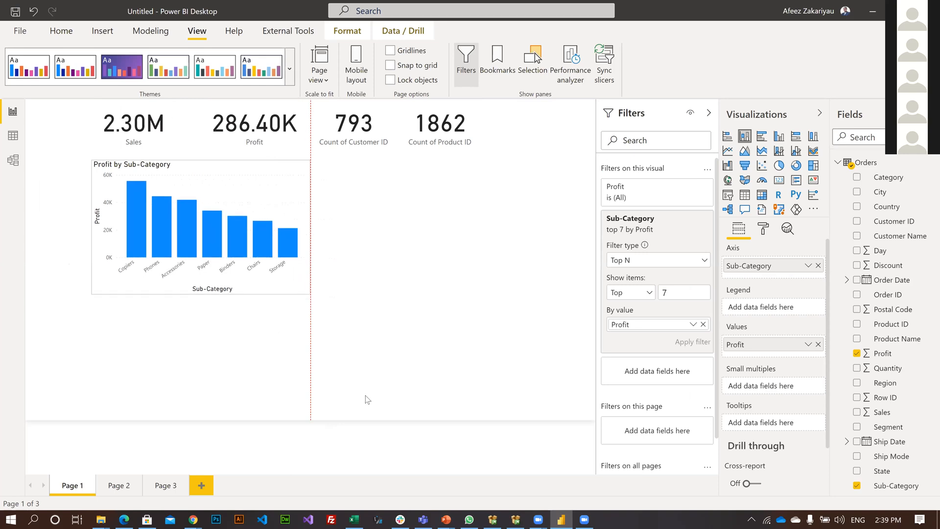
Add a stacked bar chart below the column chart with City on the axis and Sales as values, filtered to the top 5 cities by Sales.
{"action": "left_click", "coordinate": [858, 398]}
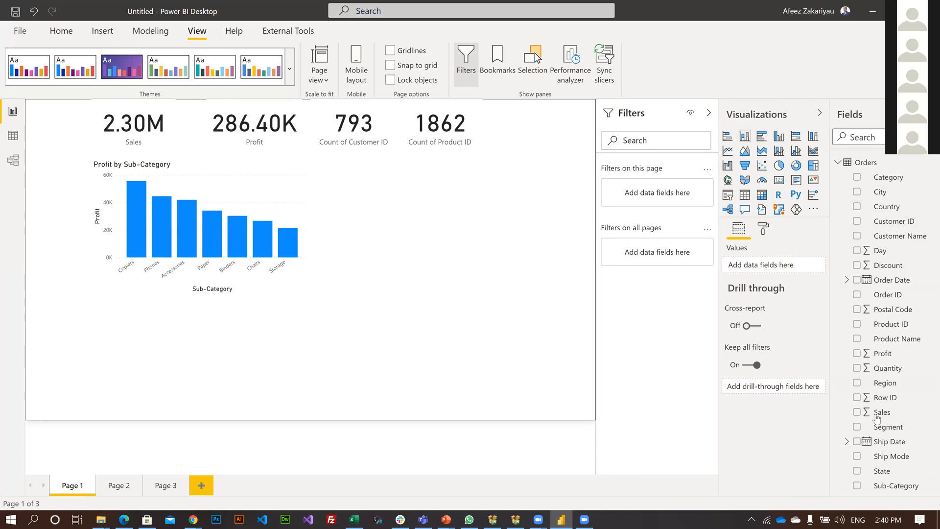
{"action": "key", "text": "Tab"}
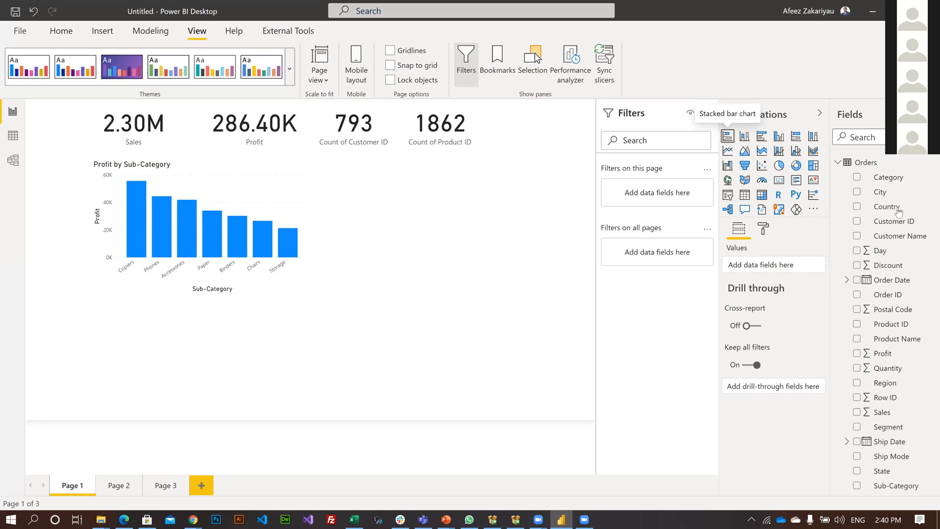
{"action": "left_click", "coordinate": [728, 137]}
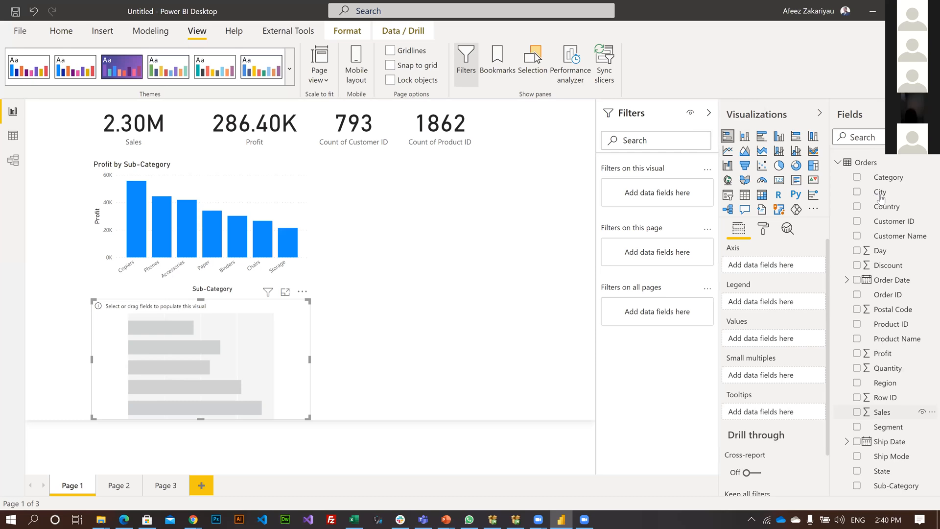
{"action": "left_click_drag", "start_coordinate": [884, 206], "coordinate": [759, 267]}
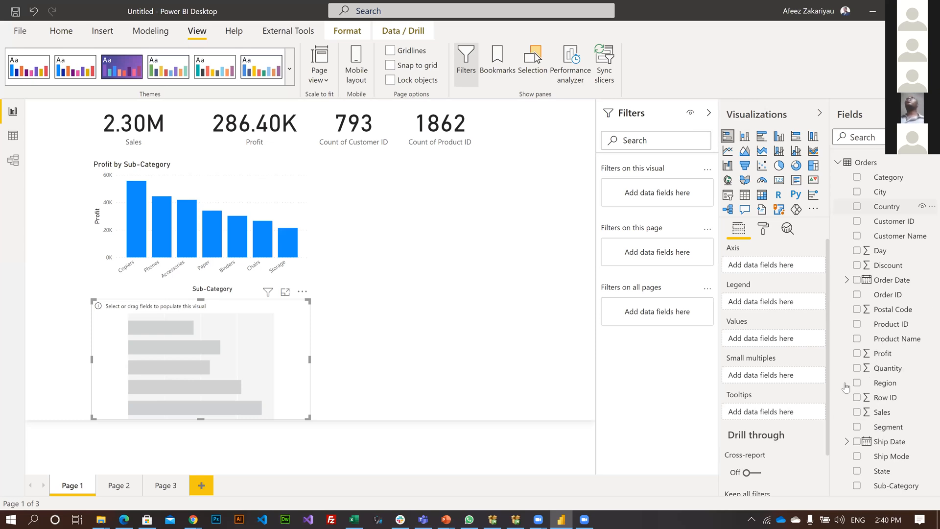
{"action": "left_click_drag", "start_coordinate": [884, 414], "coordinate": [746, 343]}
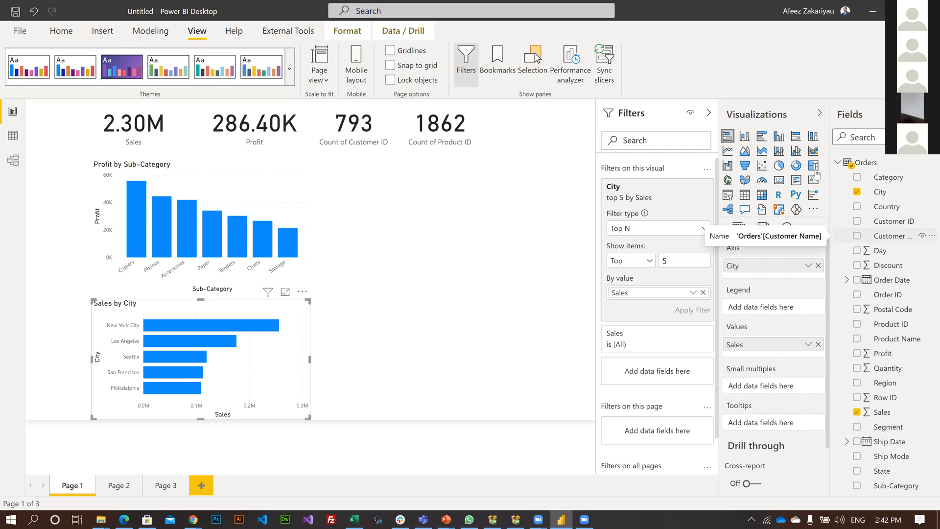
Add a multi-row card beside the Profit by Sub-Category chart with the City and Customer Name fields.
{"action": "key", "text": "Escape"}
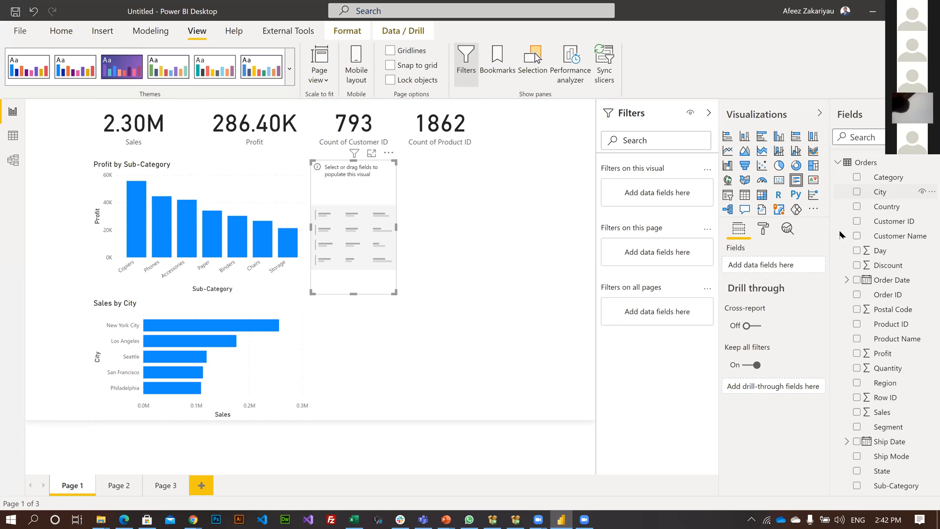
{"action": "left_click_drag", "start_coordinate": [892, 236], "coordinate": [758, 265]}
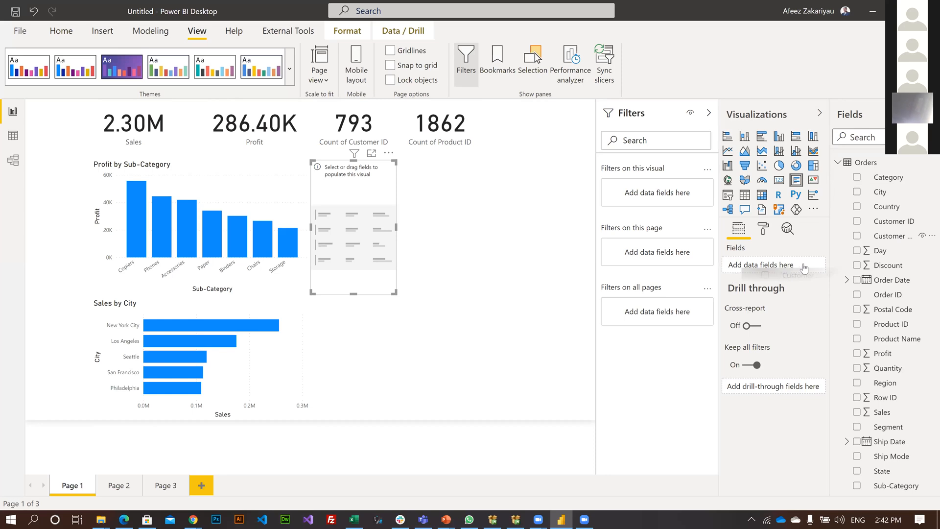
{"action": "left_click_drag", "start_coordinate": [827, 267], "coordinate": [814, 266]}
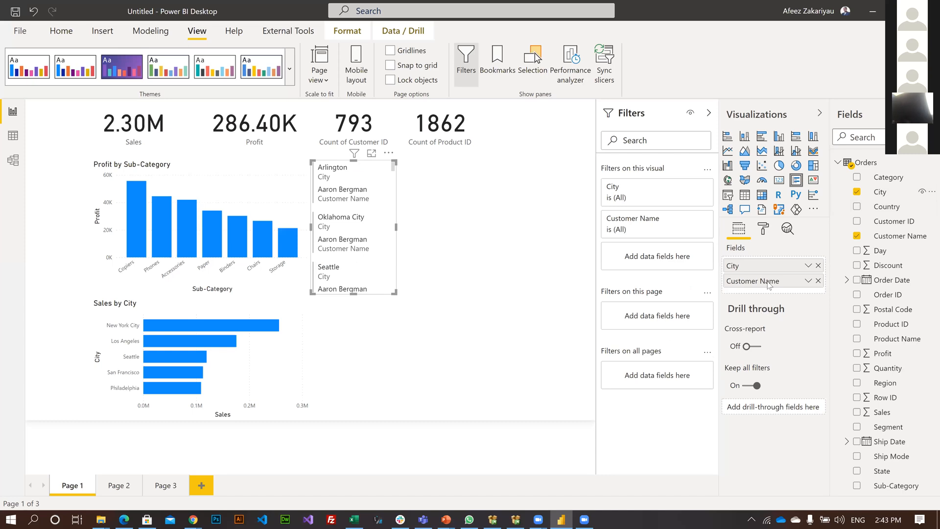
Try the City and Customer Name visual as a matrix, remove City from its rows, and delete the visual.
{"action": "left_click", "coordinate": [762, 195]}
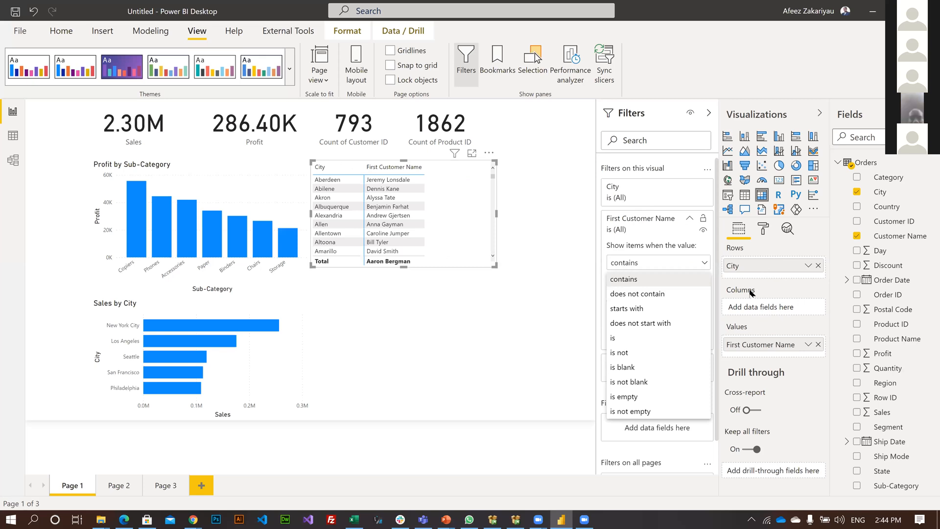
{"action": "left_click", "coordinate": [820, 271]}
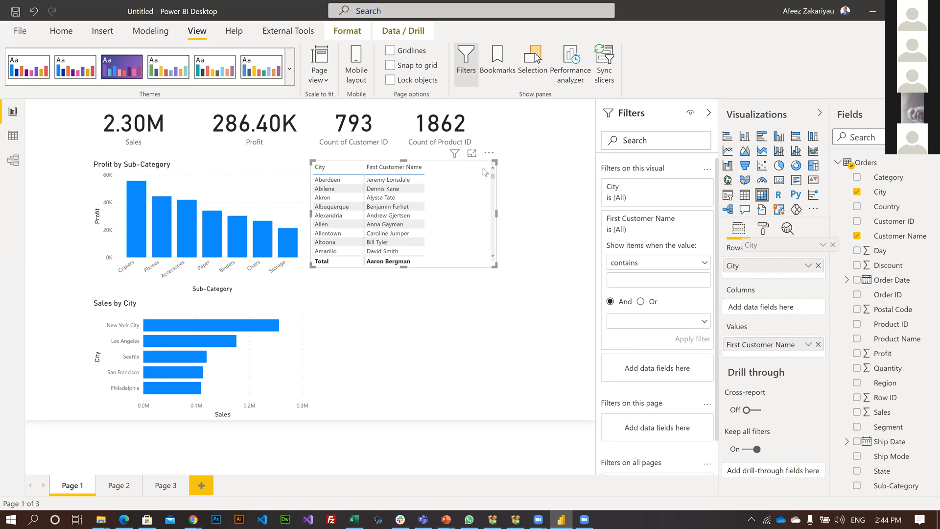
{"action": "left_click_drag", "start_coordinate": [754, 266], "coordinate": [485, 175]}
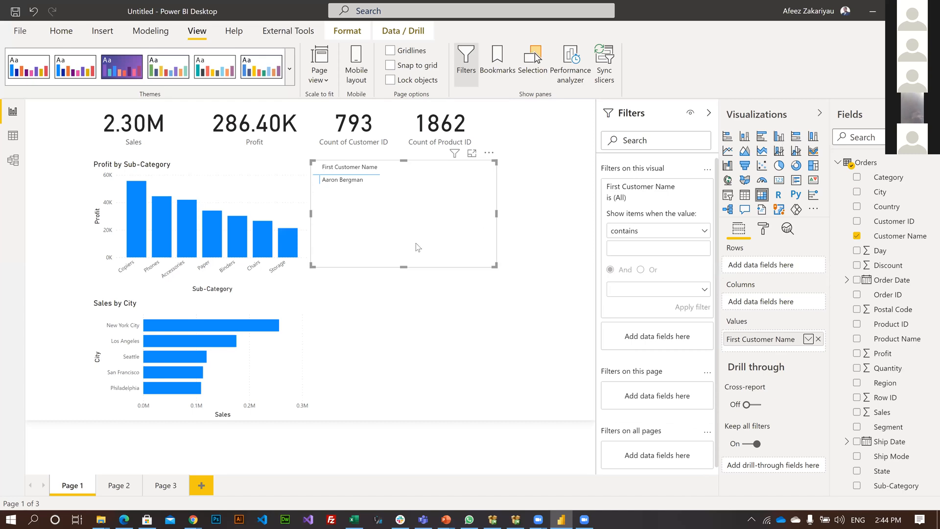
{"action": "key", "text": "Delete"}
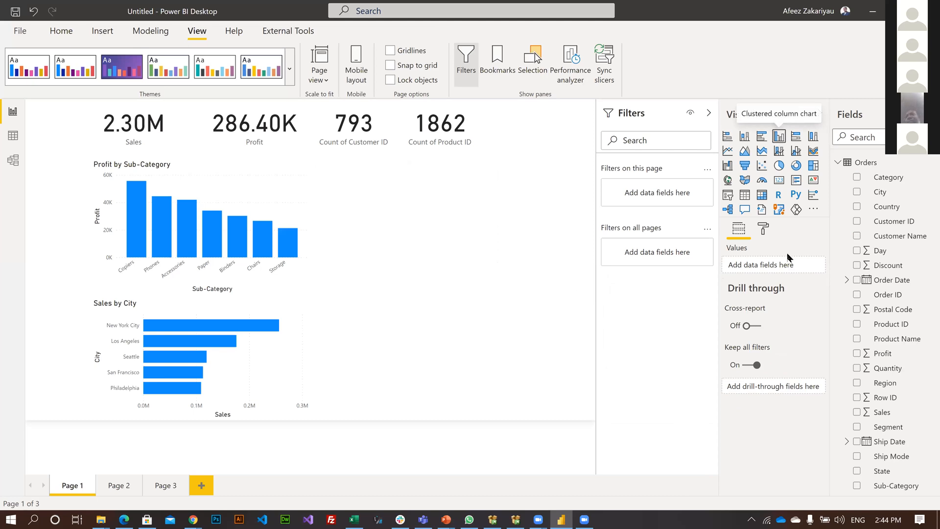
Add a wide clustered column chart with City on the axis, Customer Name as legend and the count of Customer Name as values.
{"action": "left_click", "coordinate": [779, 136]}
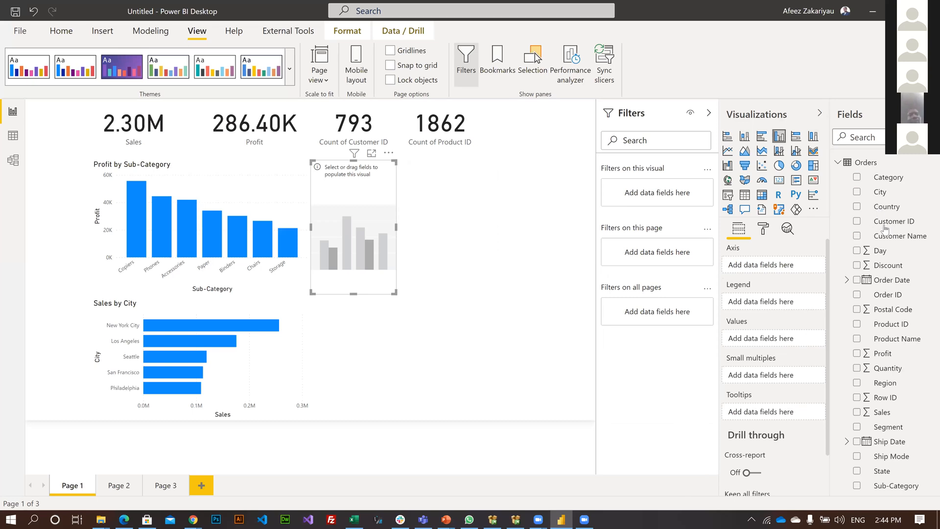
{"action": "left_click_drag", "start_coordinate": [891, 239], "coordinate": [751, 339]}
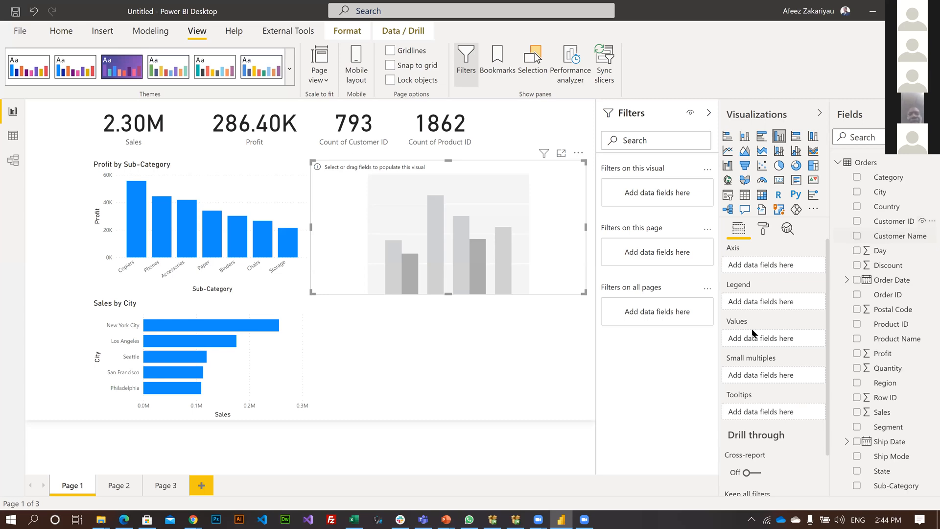
{"action": "left_click_drag", "start_coordinate": [905, 237], "coordinate": [755, 266]}
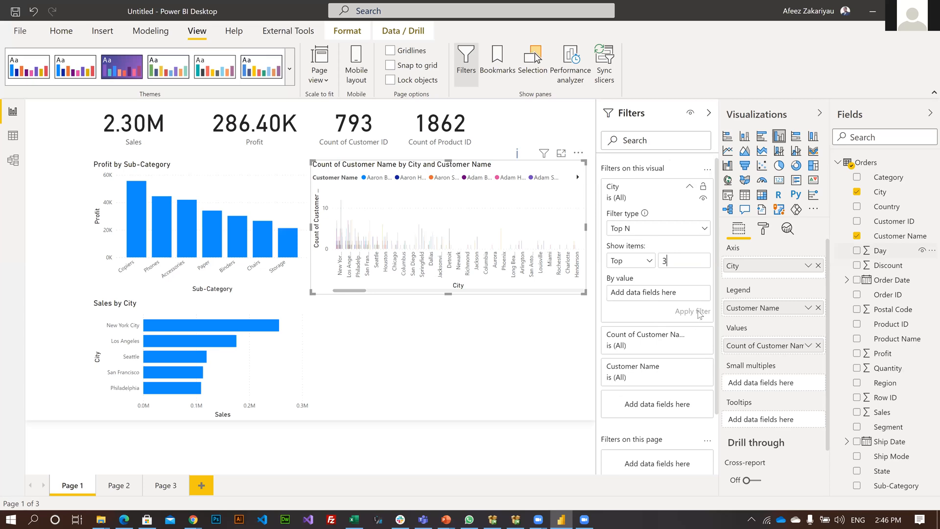
Filter the clustered column chart's City to the top 3 and then the top 2 by Count of Customer ID, and expand the Customer Name filter.
{"action": "left_click_drag", "start_coordinate": [888, 236], "coordinate": [675, 294]}
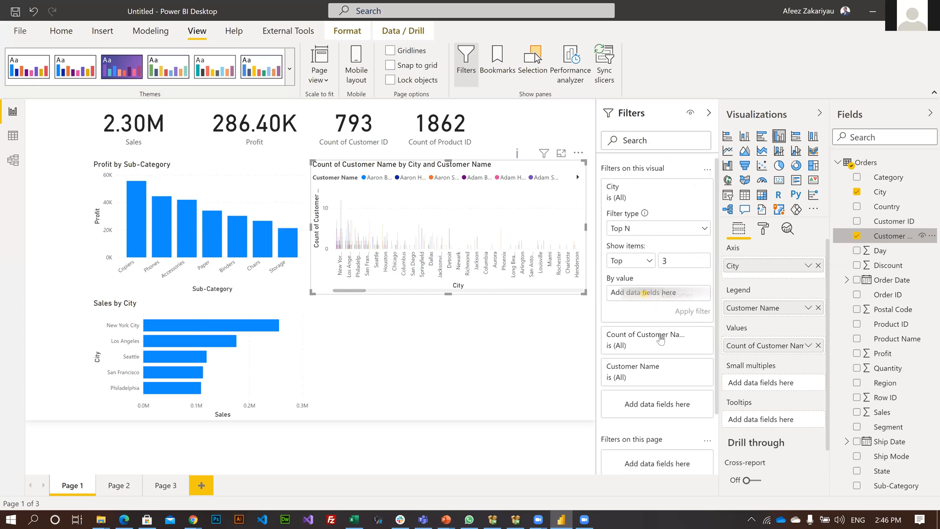
{"action": "left_click", "coordinate": [693, 293]}
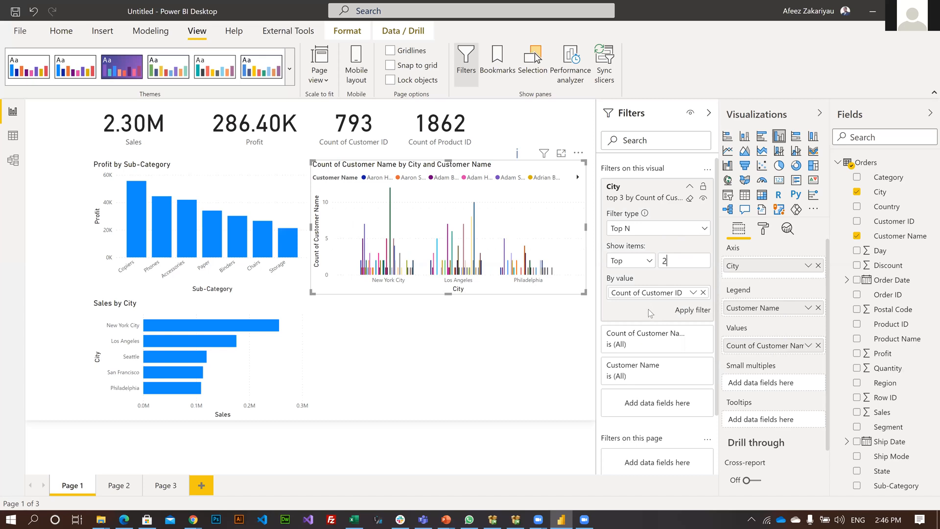
{"action": "key", "text": "Return"}
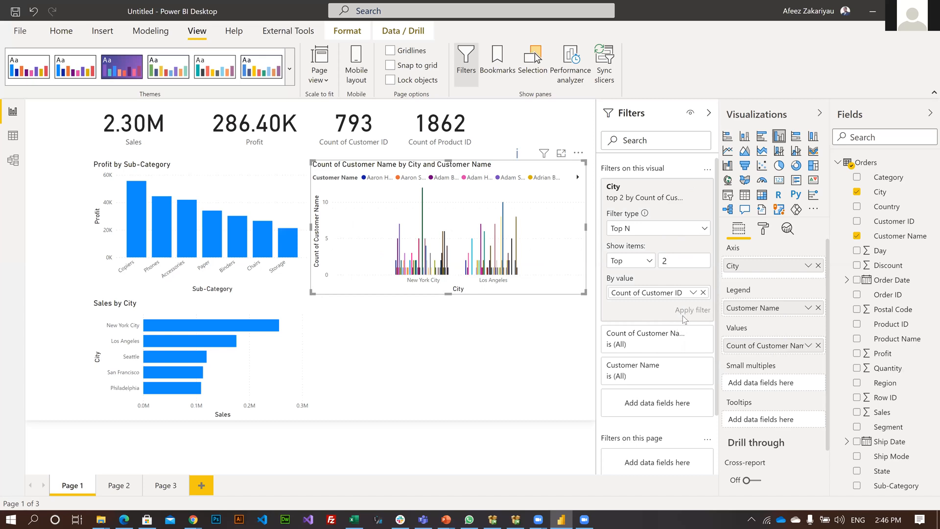
{"action": "left_click", "coordinate": [683, 316]}
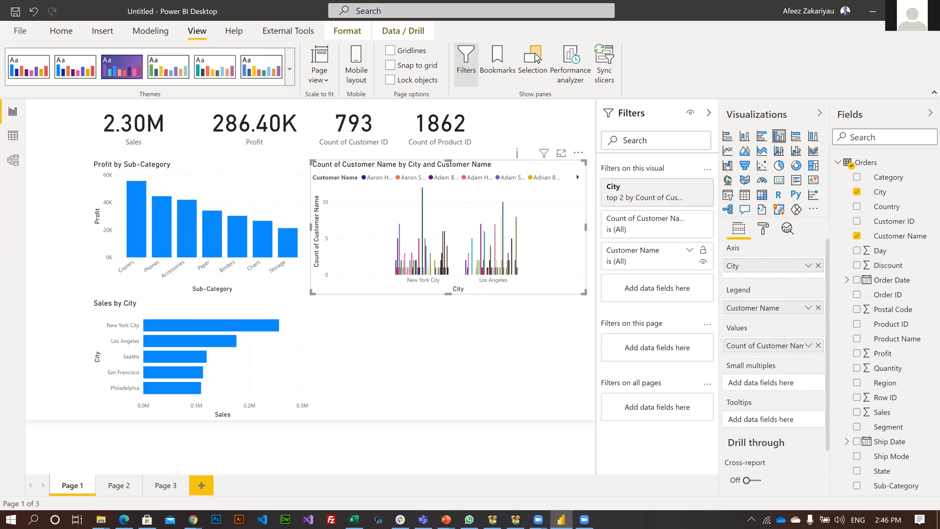
{"action": "left_click", "coordinate": [690, 251]}
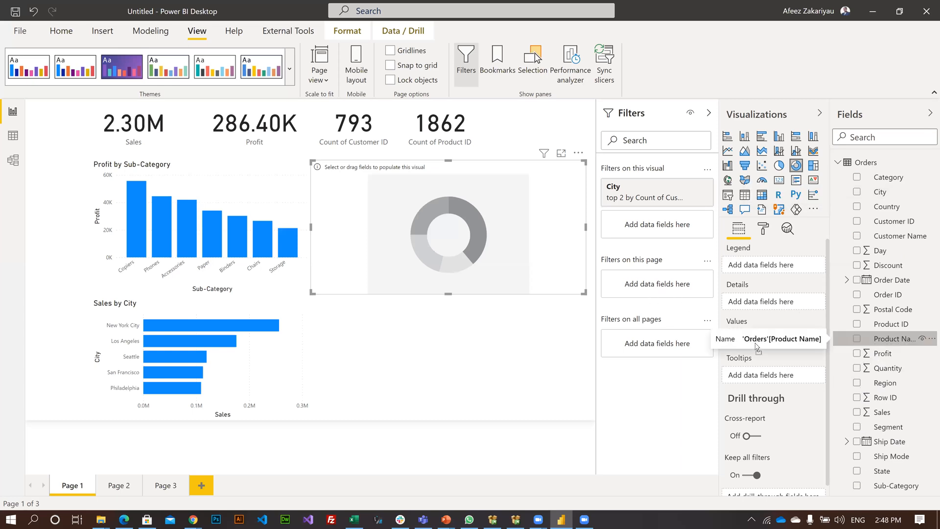
Rebuild the clustered column chart as a donut chart of Profit by Product Name, filtered to the top 7 products by Profit.
{"action": "left_click_drag", "start_coordinate": [757, 346], "coordinate": [753, 339]}
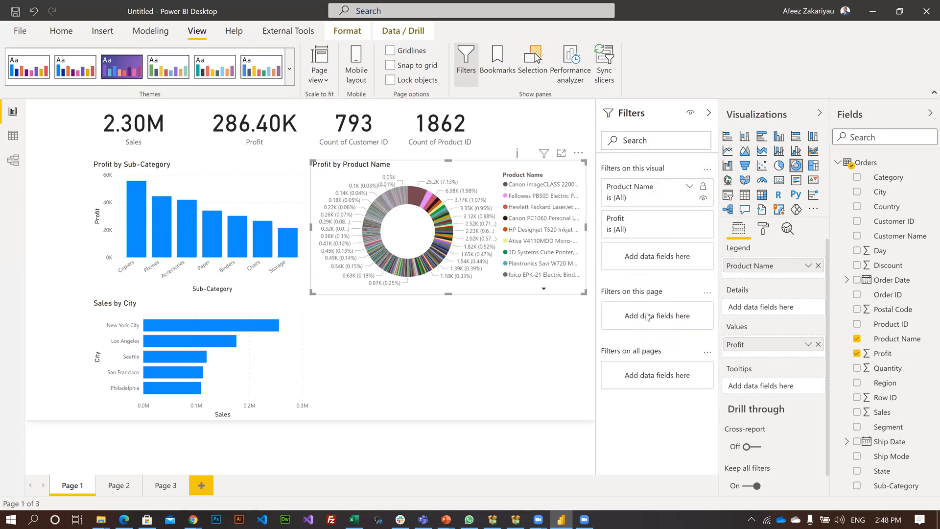
{"action": "left_click_drag", "start_coordinate": [880, 368], "coordinate": [642, 295]}
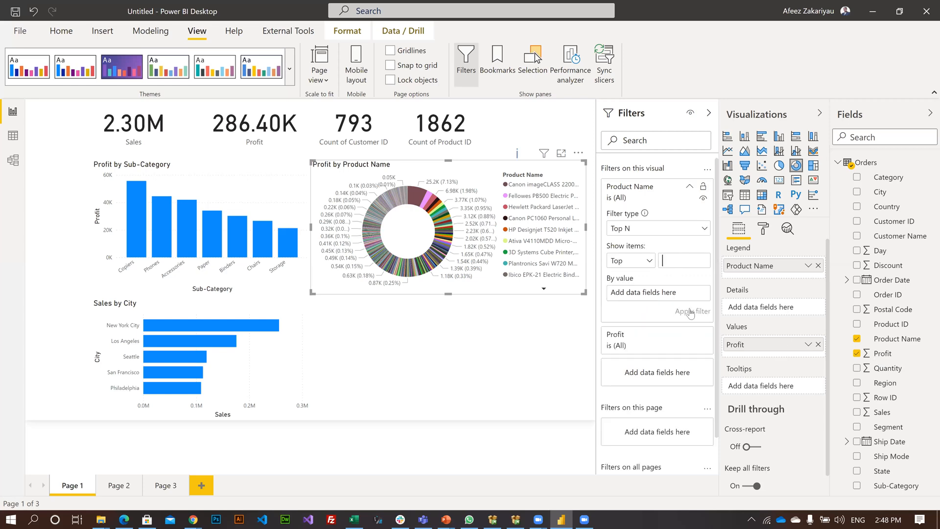
{"action": "type", "text": "7"}
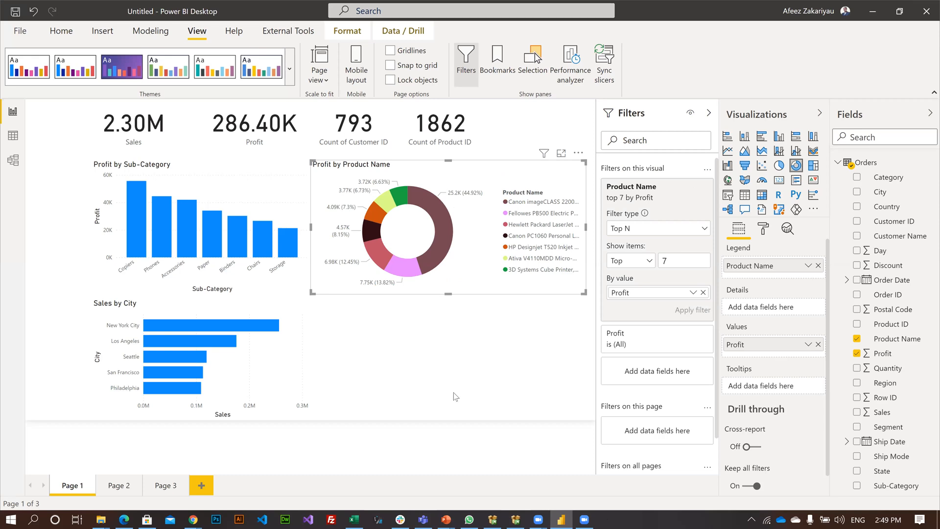
Add an ArcGIS map with State as its location below the donut chart, and skim the linked Microsoft article on ArcGIS maps.
{"action": "left_click", "coordinate": [458, 381]}
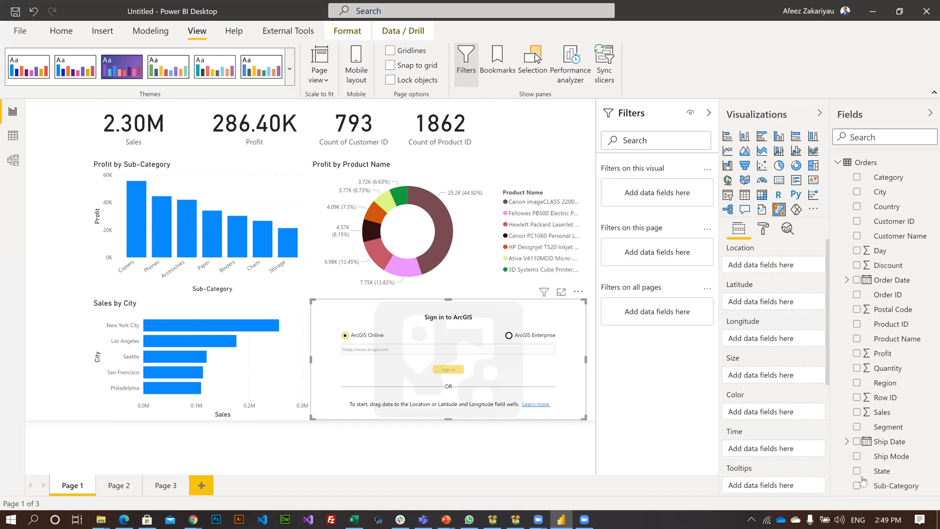
{"action": "left_click_drag", "start_coordinate": [879, 472], "coordinate": [765, 264]}
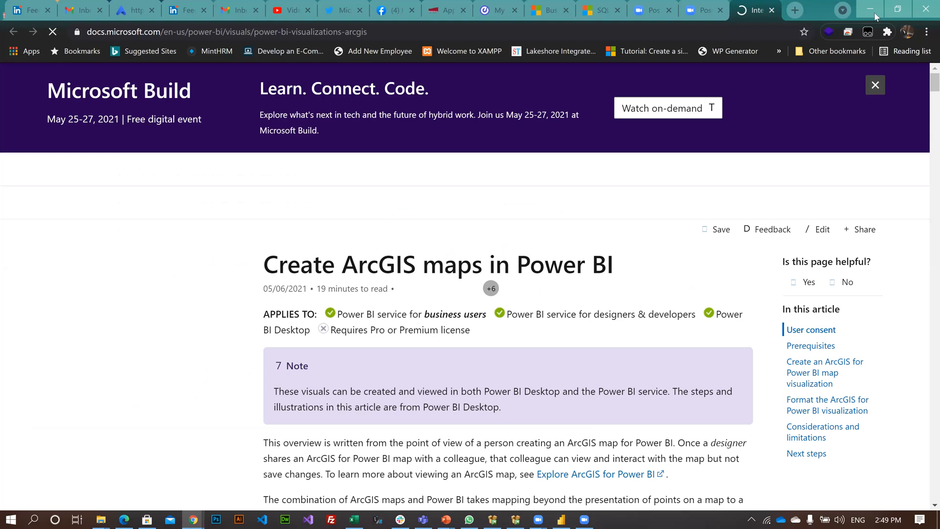
{"action": "scroll", "coordinate": [563, 220], "scroll_direction": "down", "scroll_amount": 5}
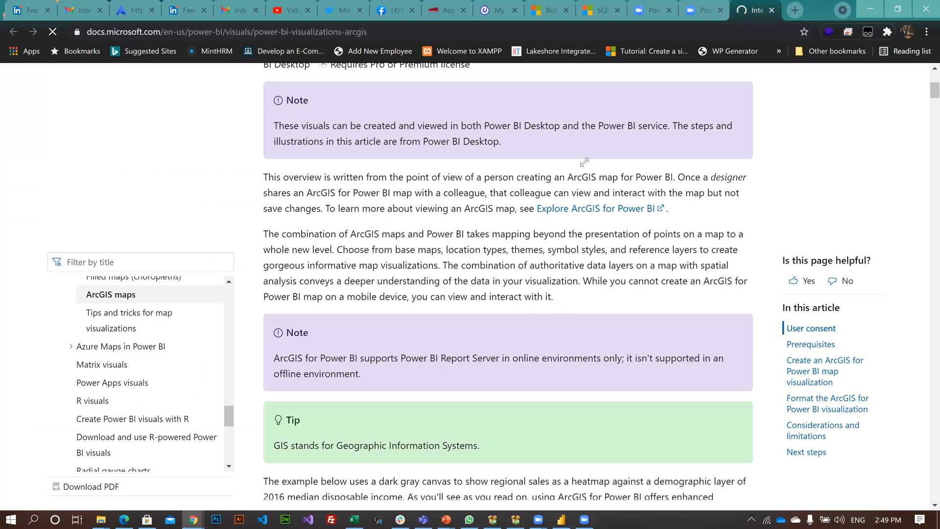
{"action": "scroll", "coordinate": [583, 161], "scroll_direction": "down", "scroll_amount": 8}
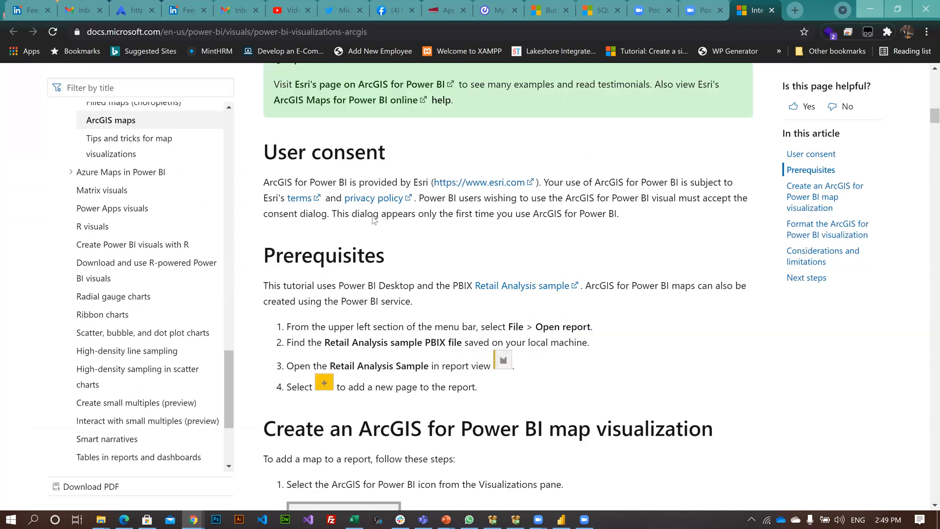
{"action": "key", "text": "alt+Tab"}
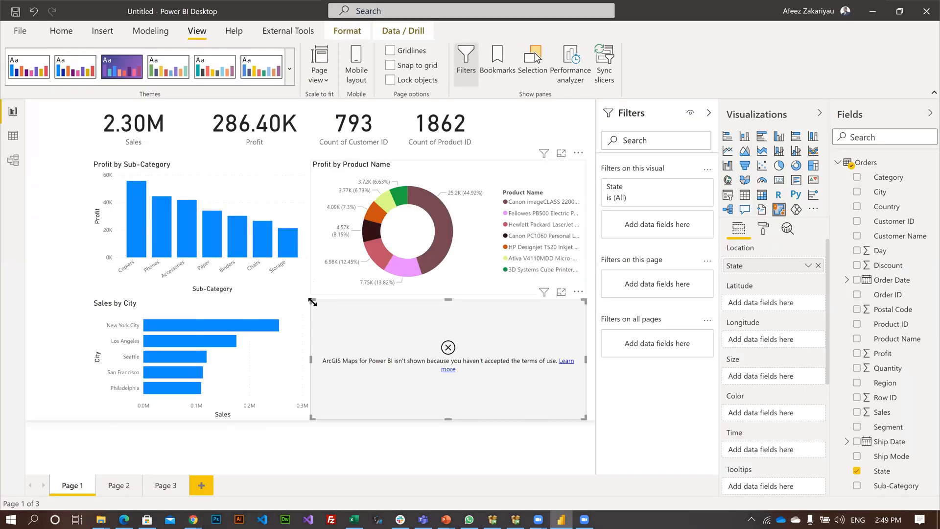
Convert the ArcGIS visual to a filled map of State, and resize the donut chart and the map to stack without overlapping.
{"action": "left_click", "coordinate": [319, 237]}
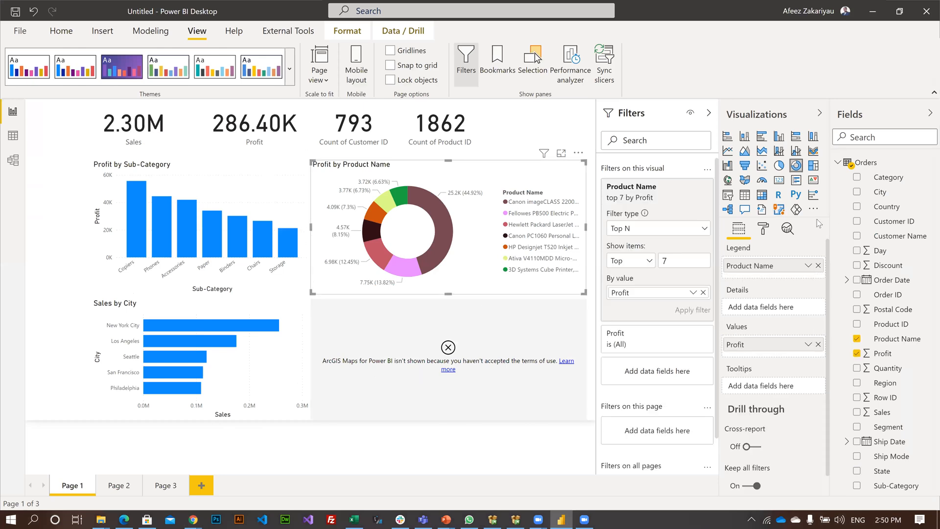
{"action": "left_click", "coordinate": [779, 210]}
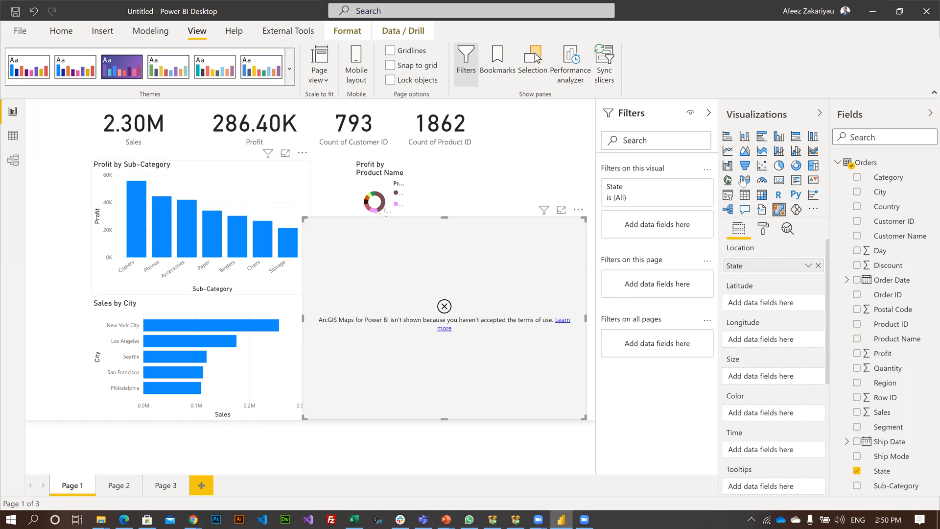
{"action": "left_click", "coordinate": [745, 181]}
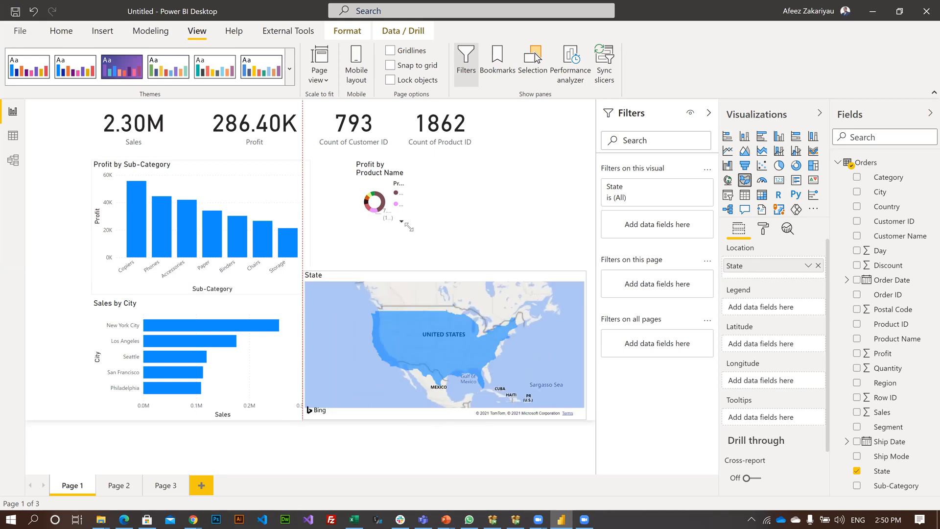
{"action": "left_click", "coordinate": [594, 275]}
{"action": "left_click_drag", "start_coordinate": [407, 226], "coordinate": [563, 259]}
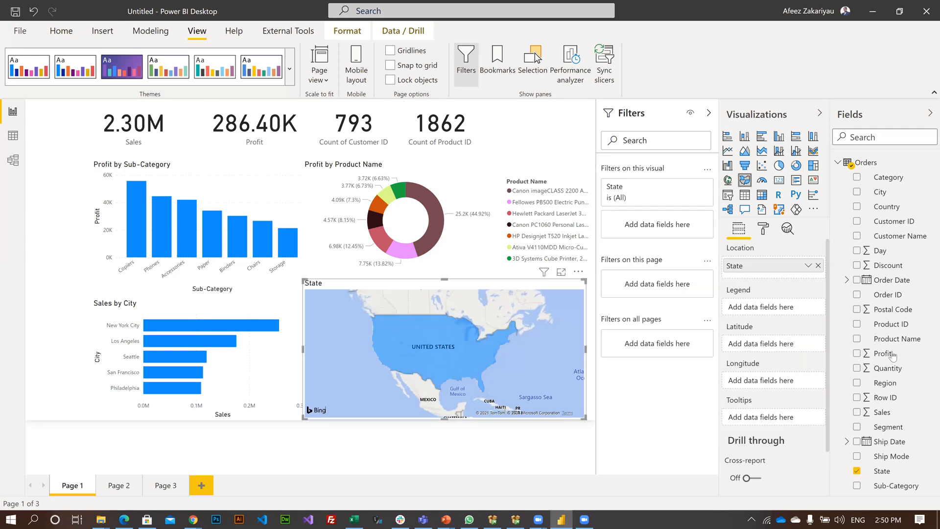
Add Profit as the filled map's legend and try to add it to the tooltips as well.
{"action": "left_click_drag", "start_coordinate": [893, 356], "coordinate": [433, 383]}
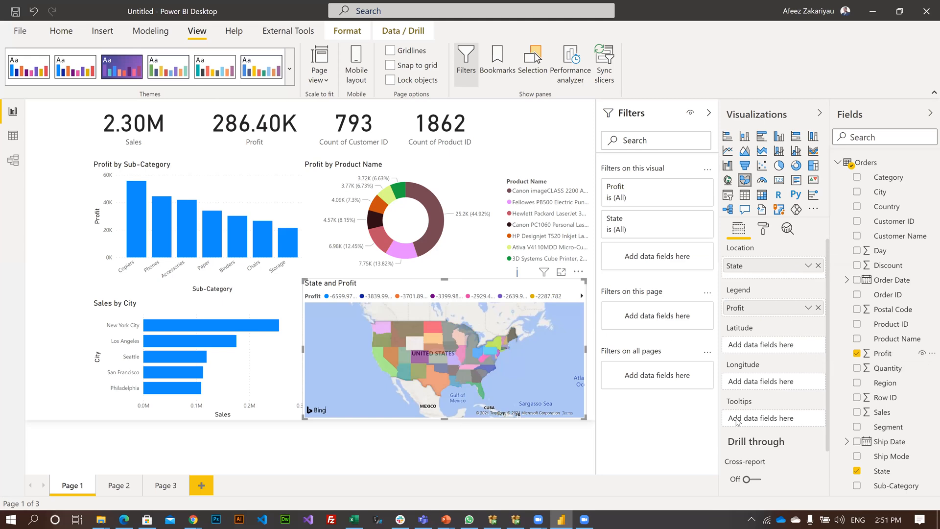
{"action": "left_click_drag", "start_coordinate": [878, 354], "coordinate": [739, 420]}
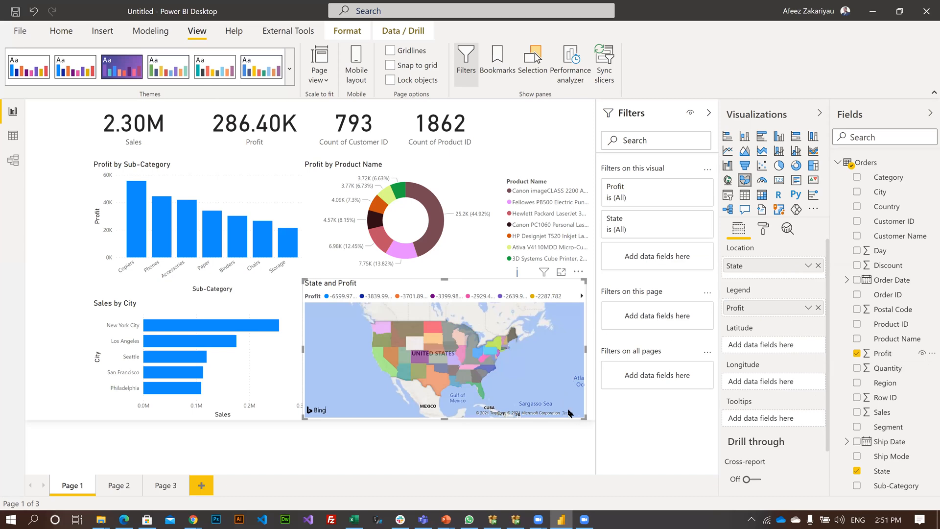
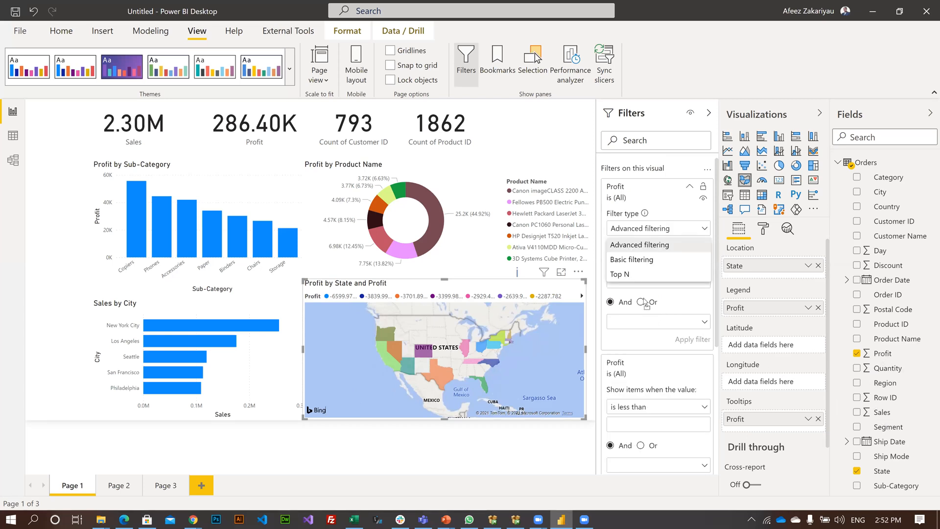
Filter the map's Profit to the top 5 by Profit value and apply the filter.
{"action": "left_click", "coordinate": [619, 274]}
{"action": "type", "text": "5"}
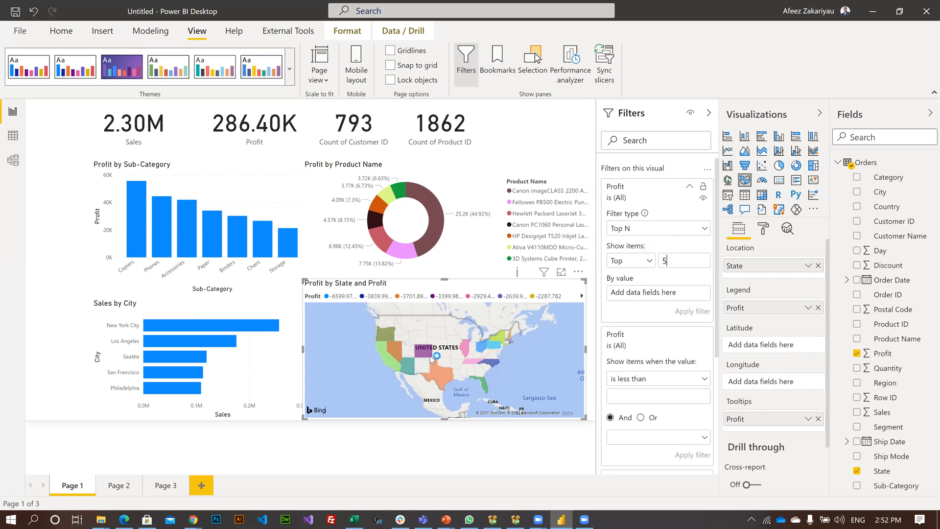
{"action": "left_click_drag", "start_coordinate": [877, 353], "coordinate": [645, 297]}
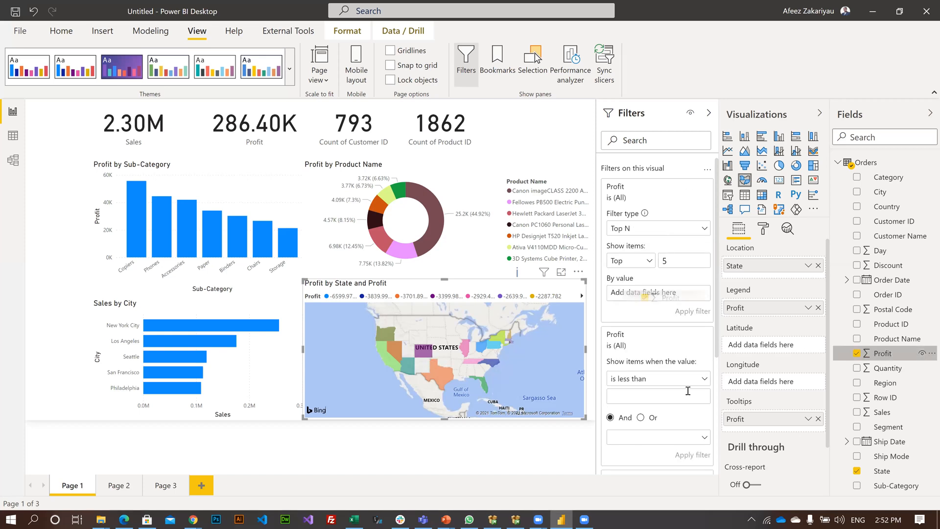
{"action": "left_click", "coordinate": [683, 312]}
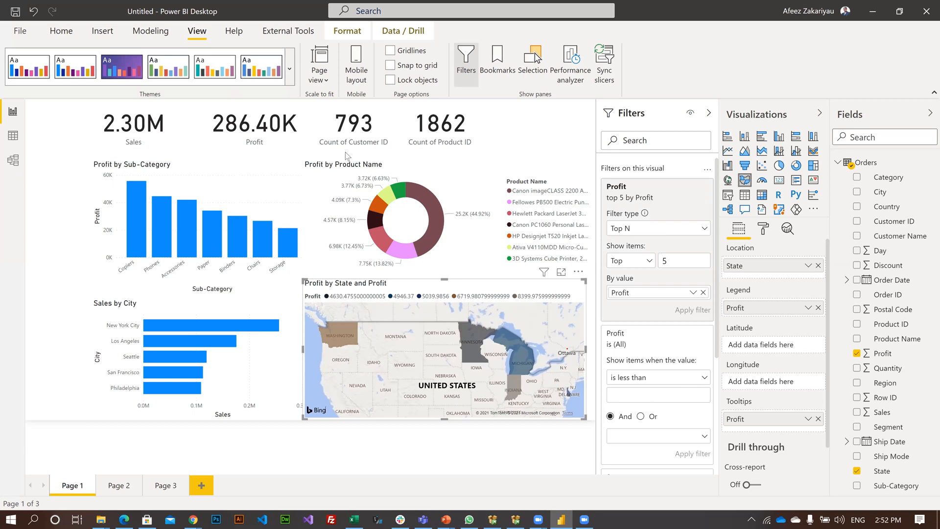
Add a State slicer, convert it to a dropdown, shrink it and move it beside the cards at the page's upper corner.
{"action": "key", "text": "Tab"}
{"action": "left_click", "coordinate": [562, 132]}
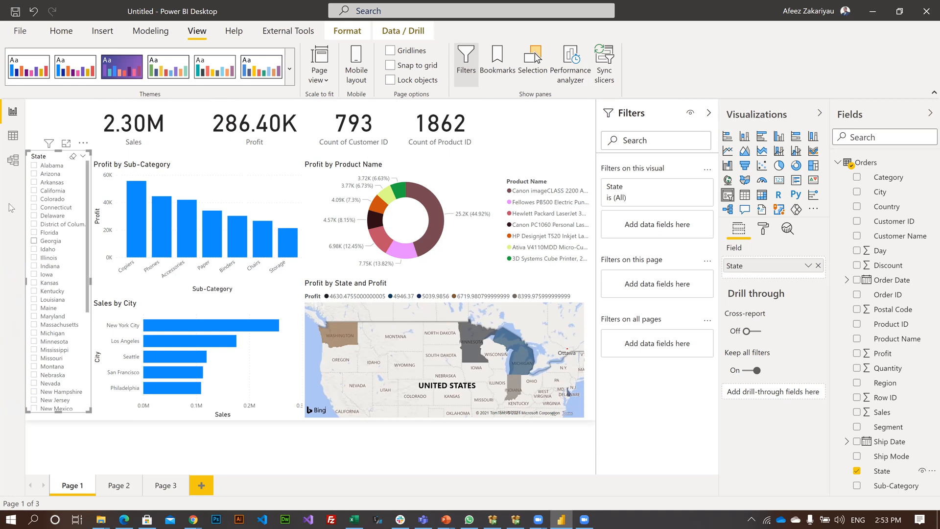
{"action": "left_click", "coordinate": [82, 159]}
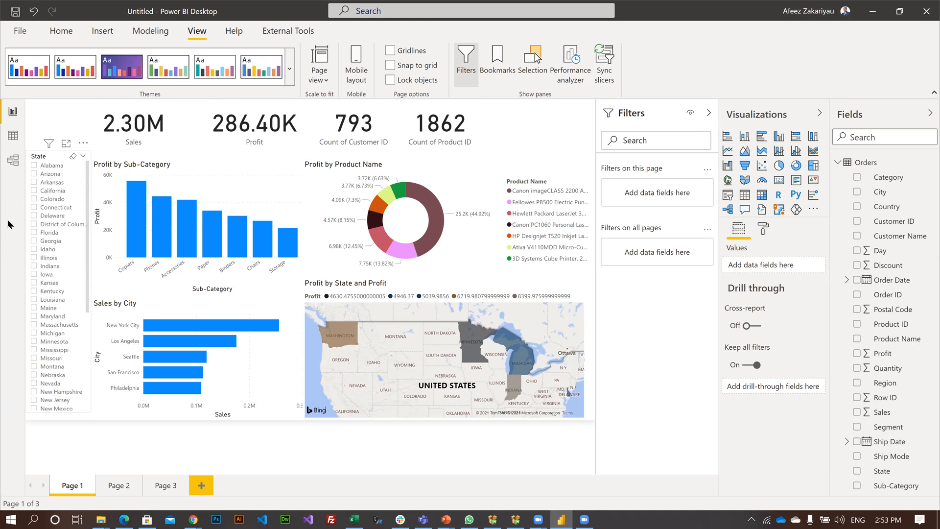
{"action": "left_click", "coordinate": [83, 156]}
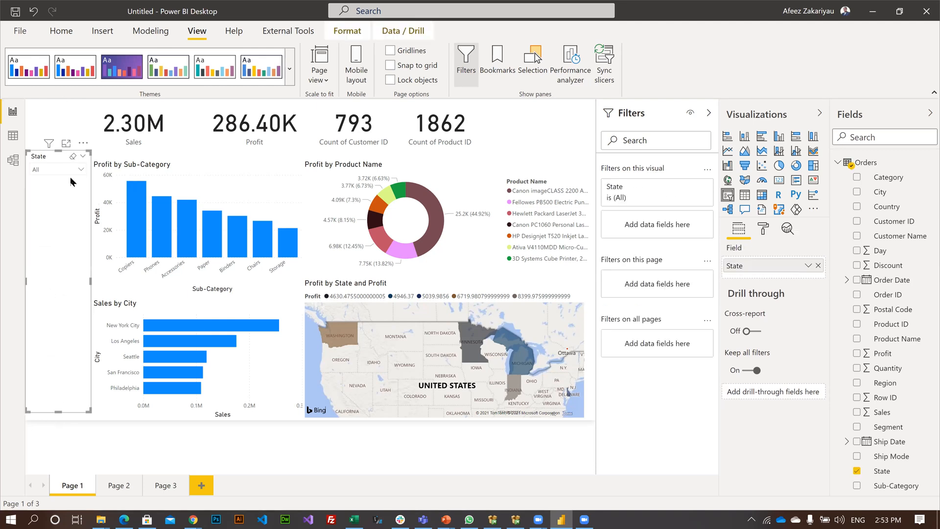
{"action": "left_click_drag", "start_coordinate": [67, 186], "coordinate": [67, 184]}
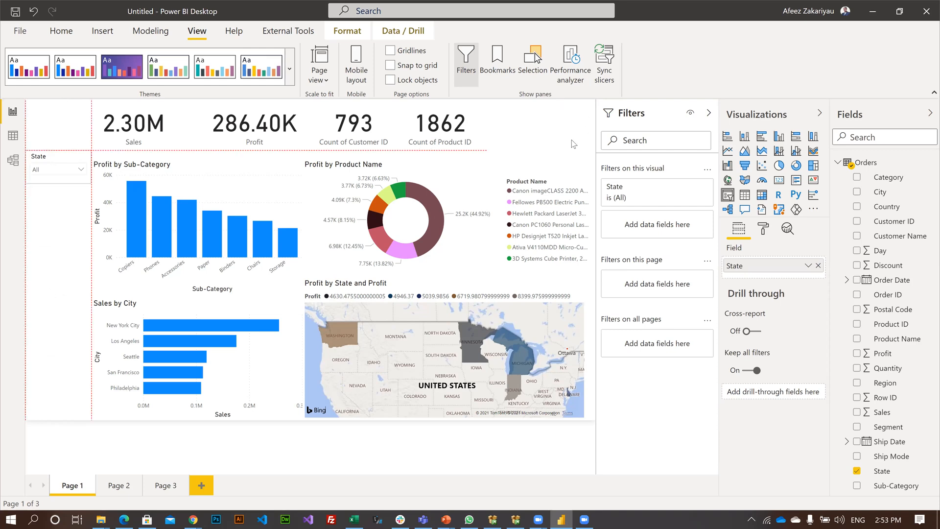
{"action": "left_click_drag", "start_coordinate": [574, 148], "coordinate": [577, 126]}
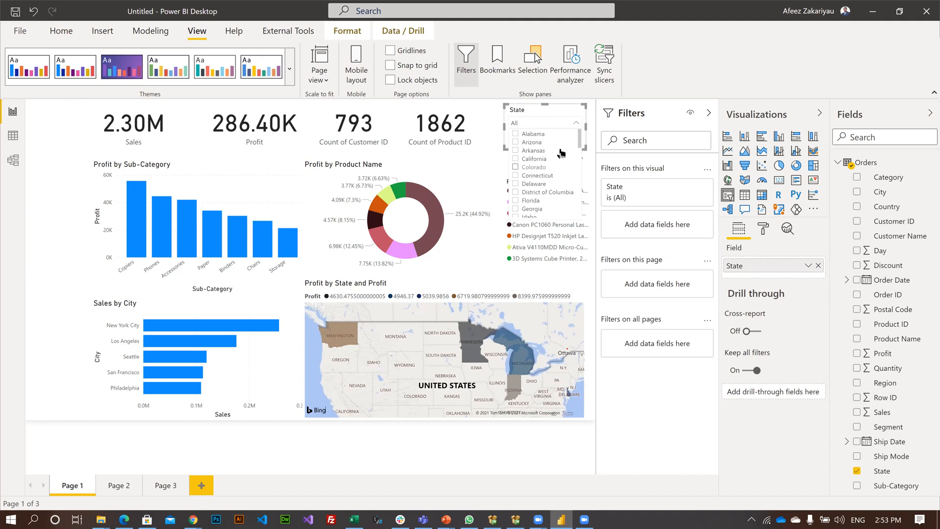
Turn off multi-select with CTRL for the State slicer and place it back as a tall list beside the bar charts.
{"action": "left_click", "coordinate": [533, 184]}
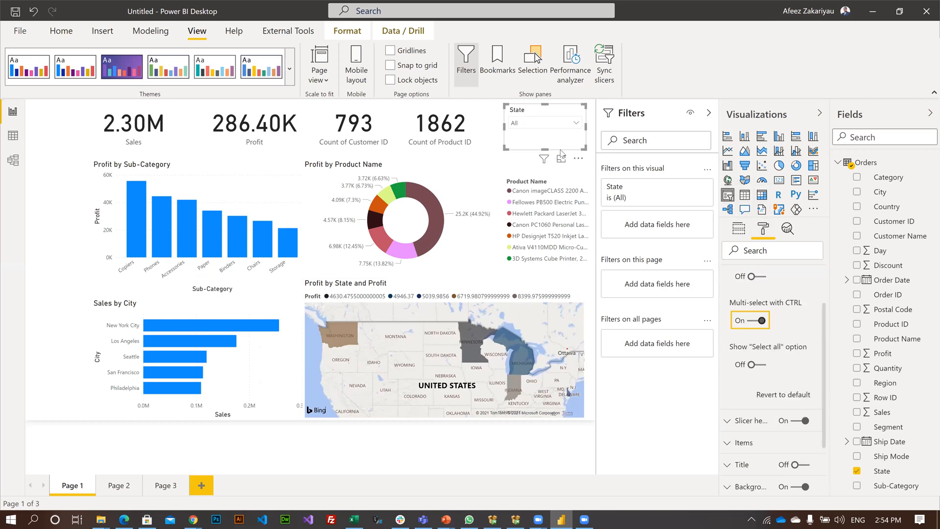
{"action": "key", "text": "space"}
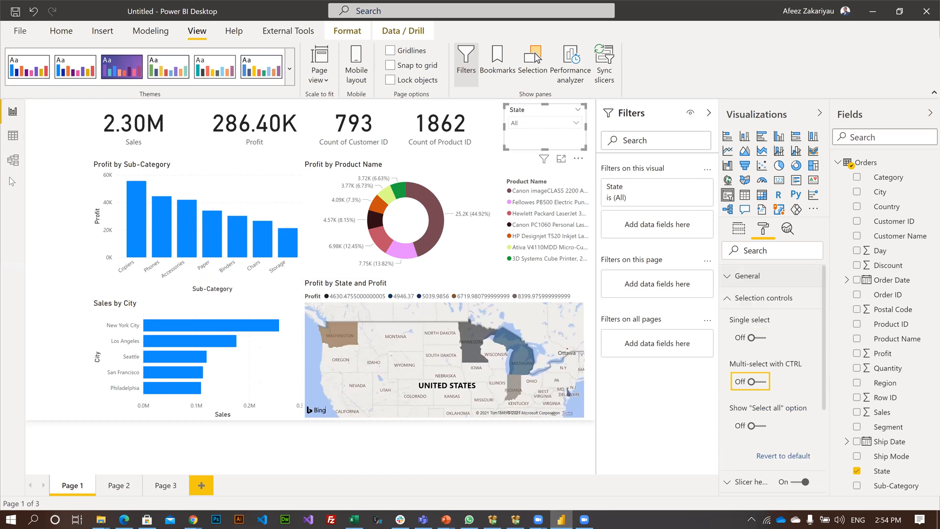
{"action": "left_click", "coordinate": [49, 168]}
{"action": "left_click_drag", "start_coordinate": [59, 201], "coordinate": [26, 338]}
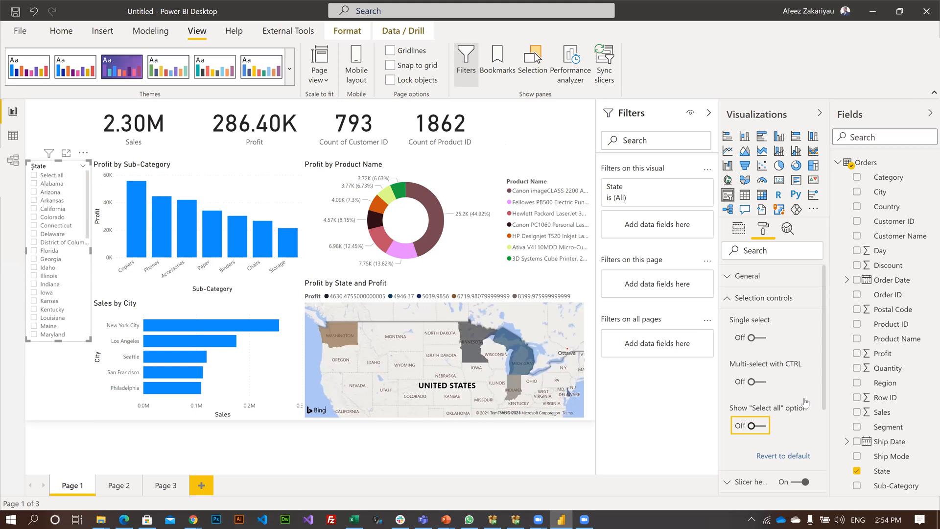
Review the State slicer's background and general formatting options, and turn on single select in its selection controls.
{"action": "scroll", "coordinate": [807, 405], "scroll_direction": "down", "scroll_amount": 3}
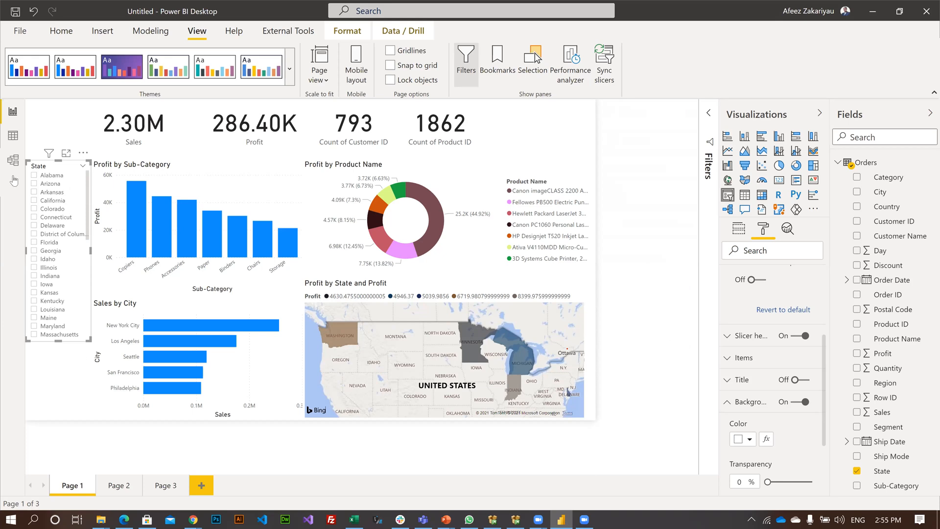
{"action": "left_click", "coordinate": [314, 444]}
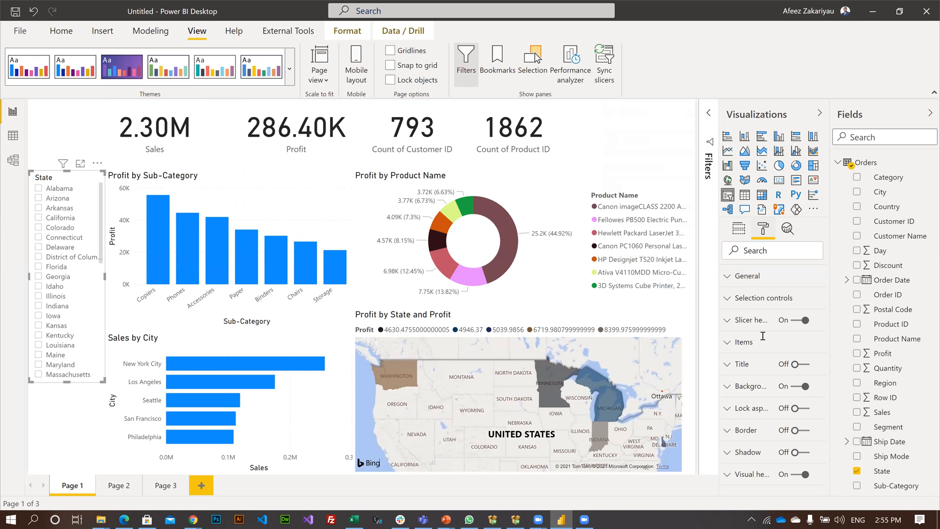
{"action": "left_click", "coordinate": [741, 276]}
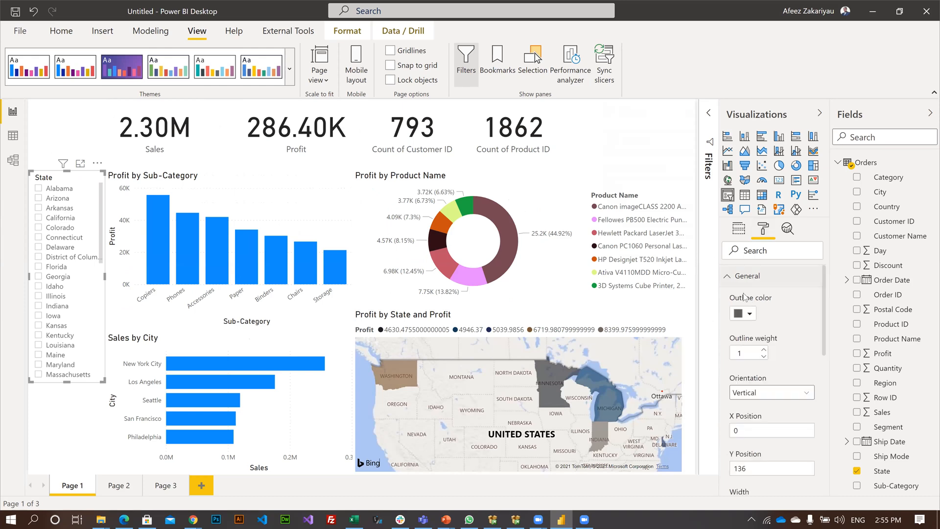
{"action": "scroll", "coordinate": [735, 301], "scroll_direction": "down", "scroll_amount": 2}
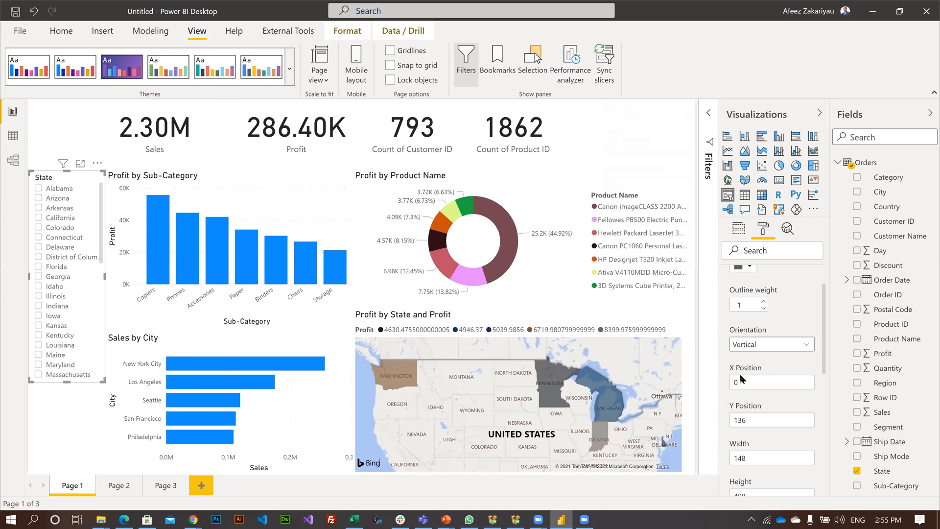
{"action": "scroll", "coordinate": [787, 295], "scroll_direction": "down", "scroll_amount": 2}
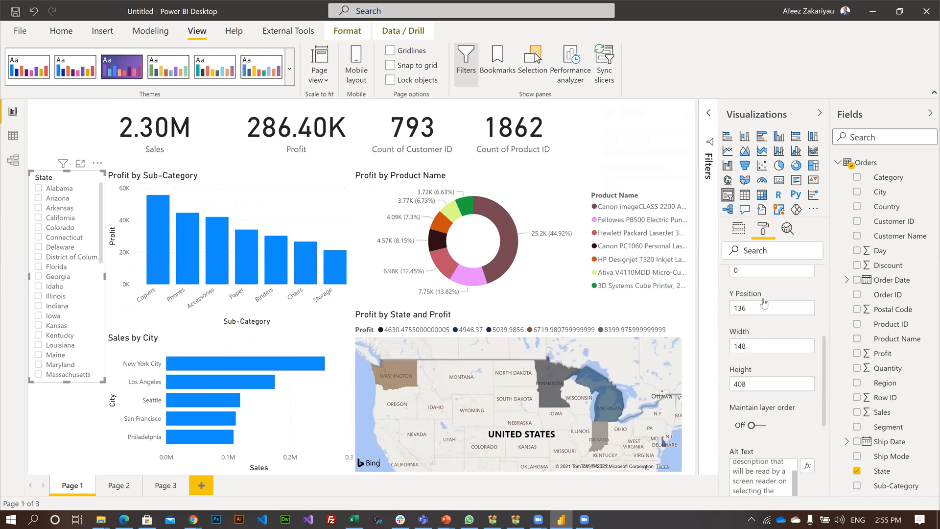
{"action": "scroll", "coordinate": [764, 303], "scroll_direction": "down", "scroll_amount": 3}
{"action": "left_click", "coordinate": [763, 301]}
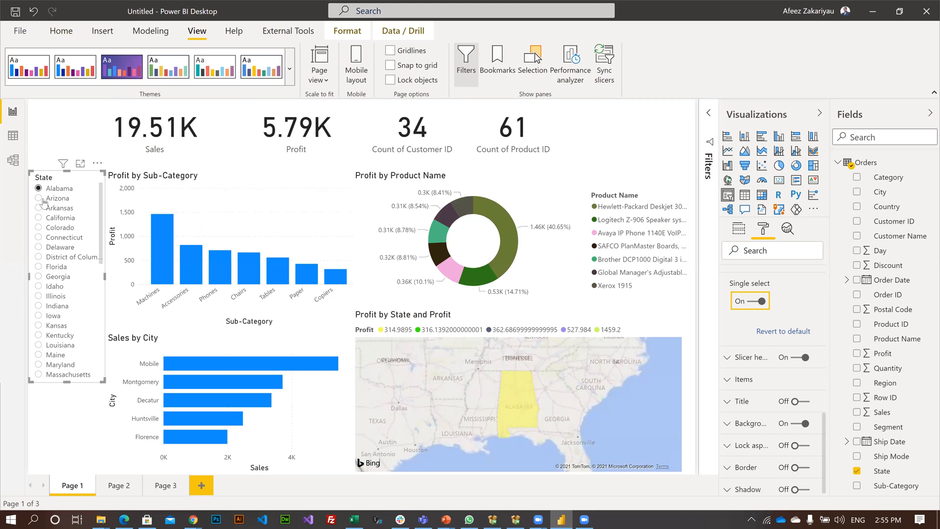
Test the single-select State slicer by switching the report from Alabama to Arkansas.
{"action": "left_click", "coordinate": [33, 210]}
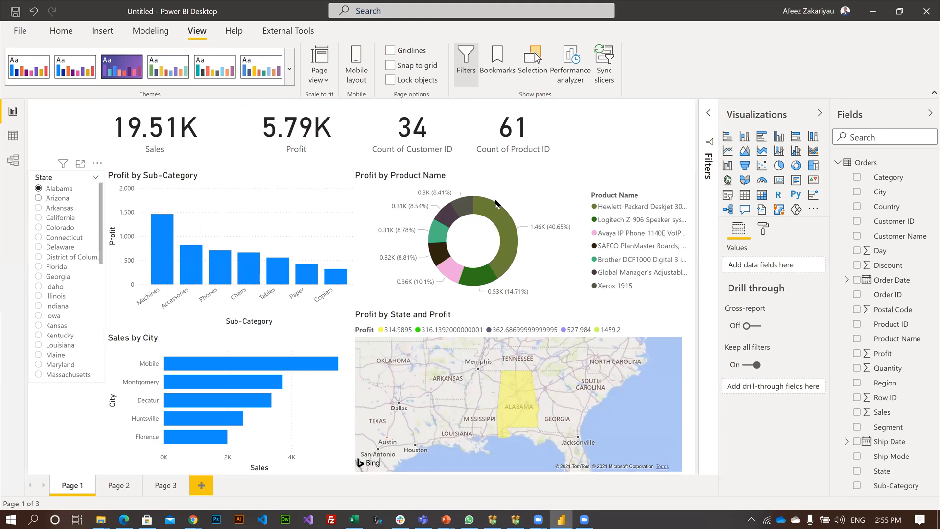
{"action": "left_click", "coordinate": [65, 199]}
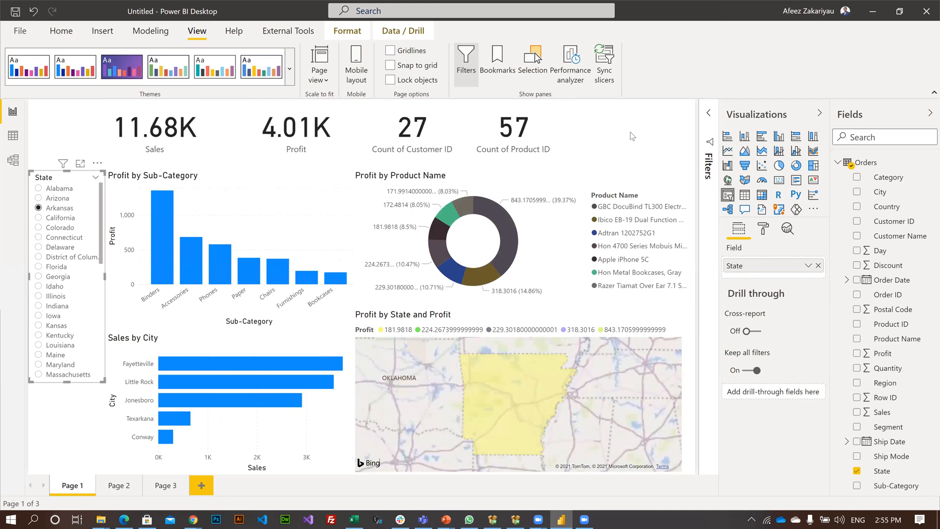
{"action": "left_click", "coordinate": [57, 418]}
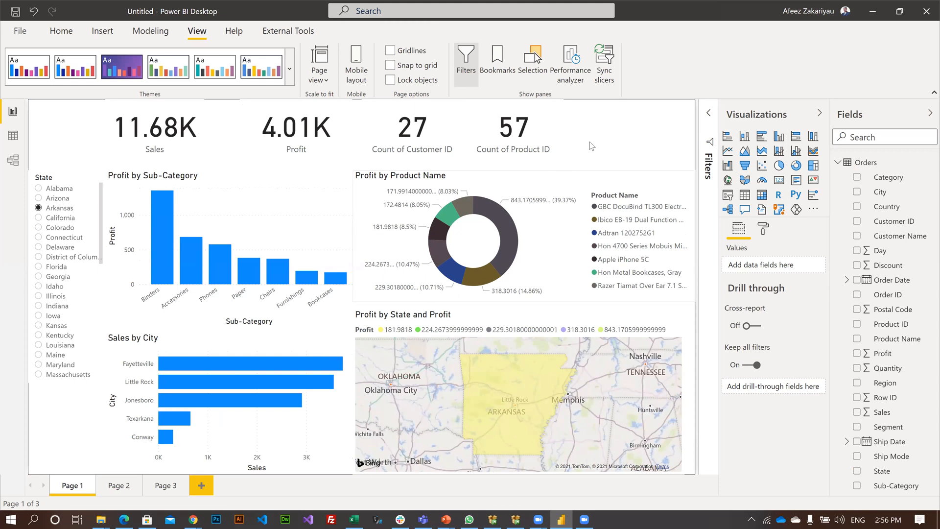
Start saving the report, create a folder named BI Report inside CC Excel and PBI Class, and open it.
{"action": "key", "text": "Tab"}
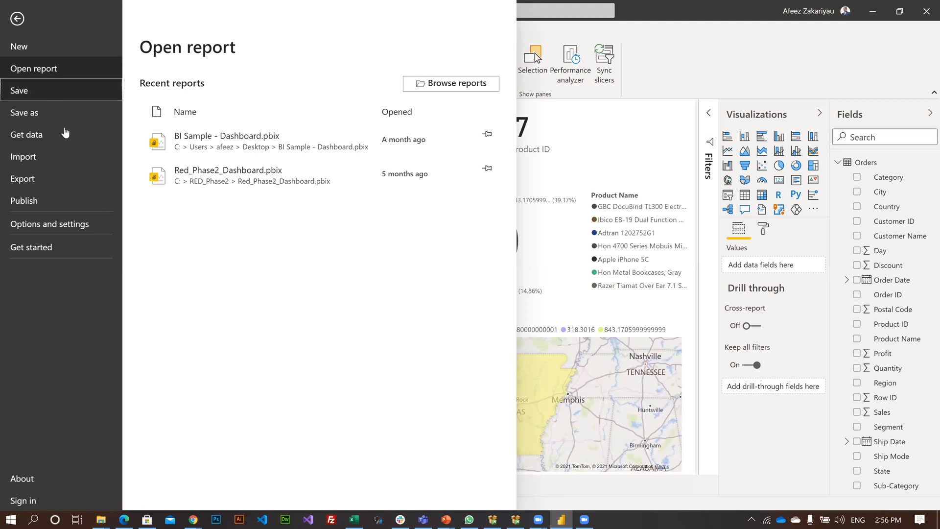
{"action": "key", "text": "Escape"}
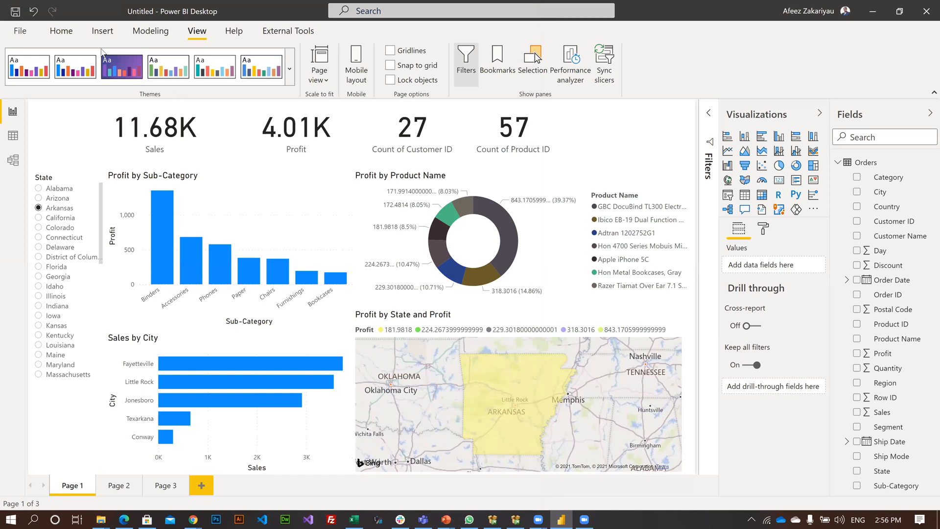
{"action": "key", "text": "ctrl+s"}
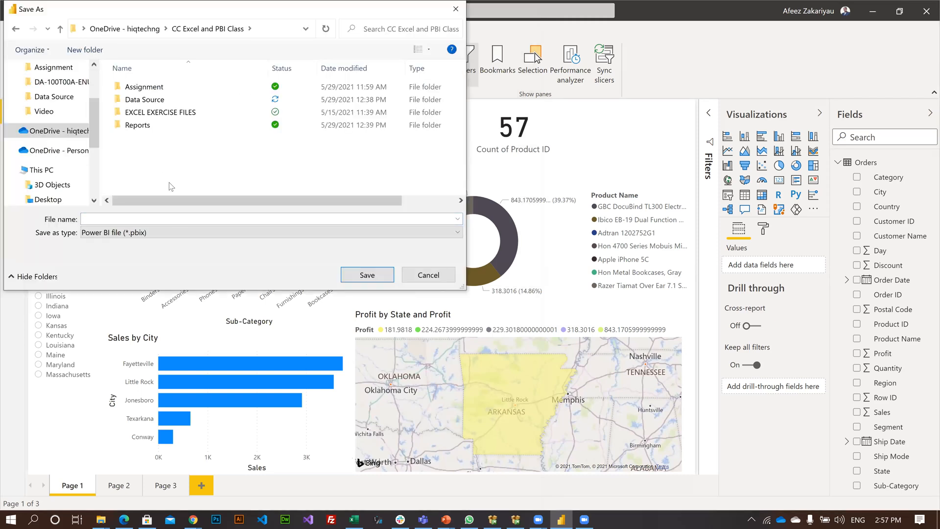
{"action": "key", "text": "ctrl+shift+n"}
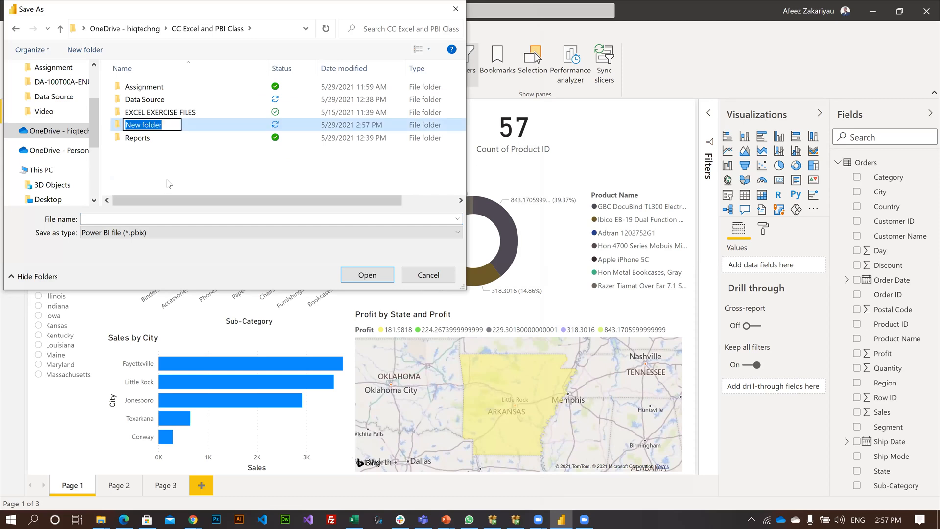
{"action": "type", "text": "BI Re"}
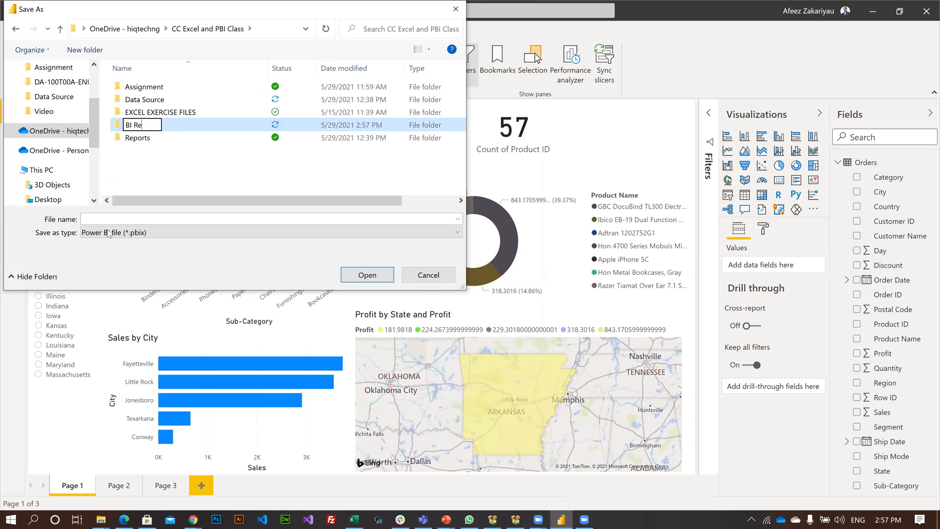
{"action": "type", "text": "port"}
{"action": "key", "text": "Return"}
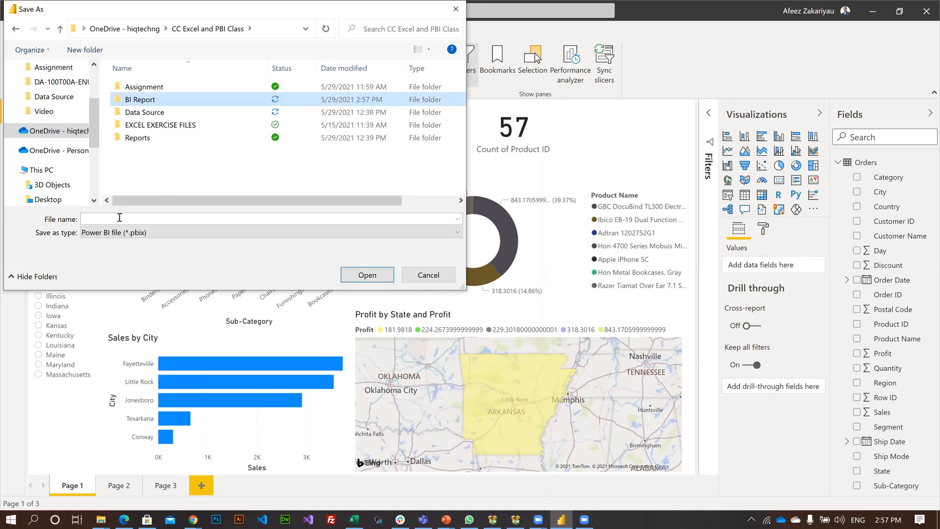
{"action": "key", "text": "Return"}
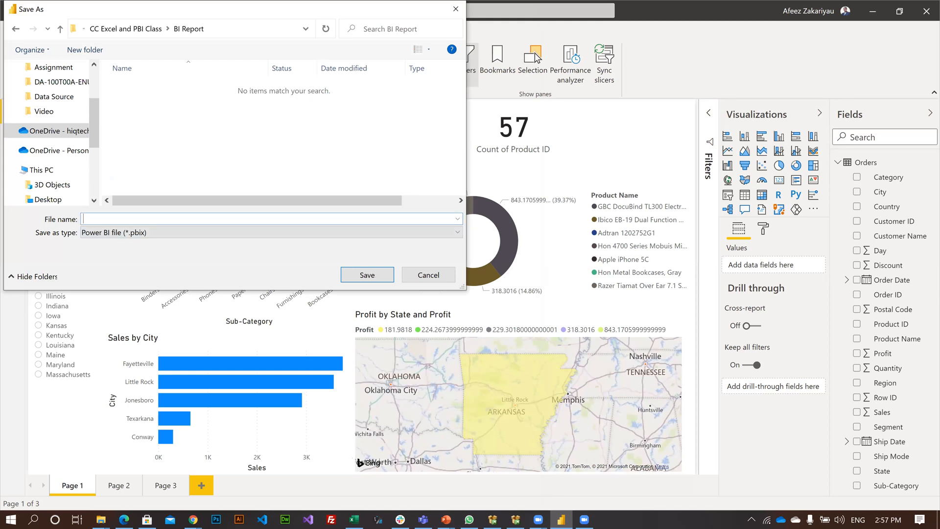
Save the report as a Power BI file named First BI Report.
{"action": "type", "text": "First BI Report"}
{"action": "left_click", "coordinate": [367, 276]}
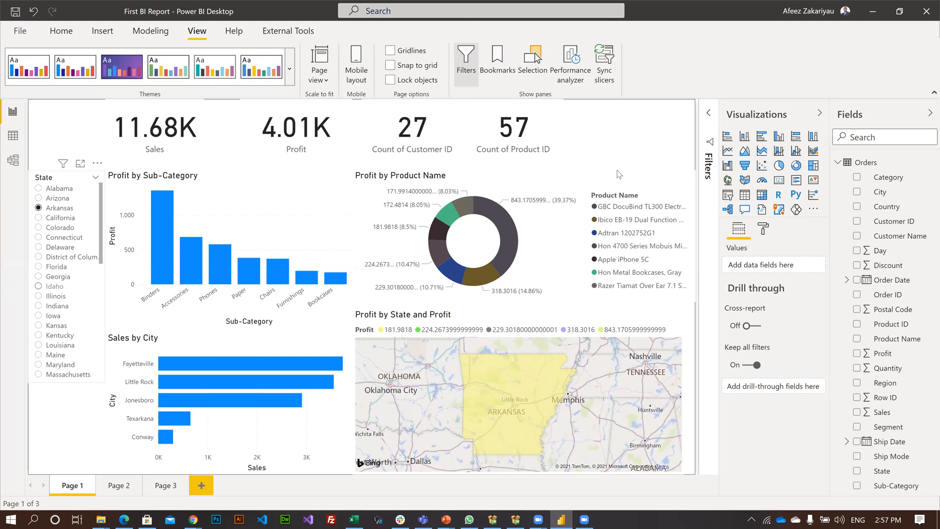
Filter the report to Colorado and add a KPI visual beside the cards with Profit as its indicator.
{"action": "left_click", "coordinate": [56, 277]}
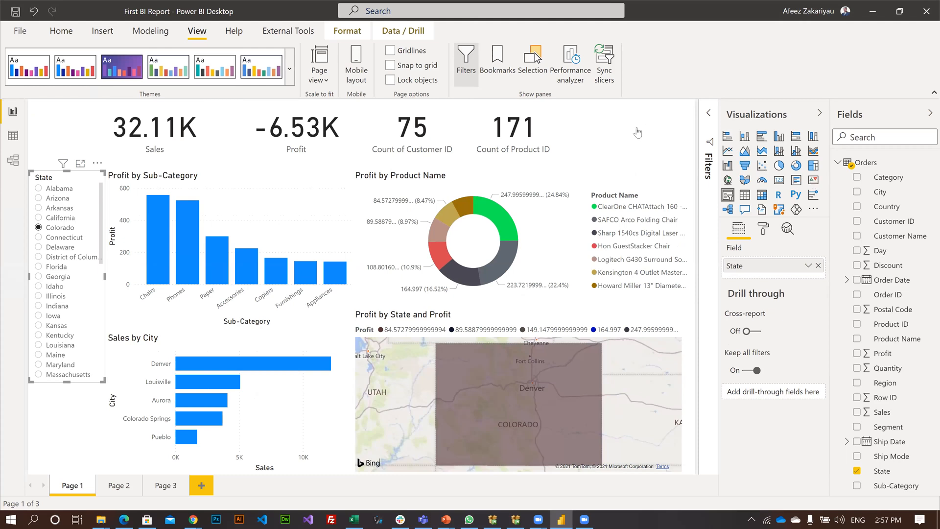
{"action": "left_click", "coordinate": [600, 152]}
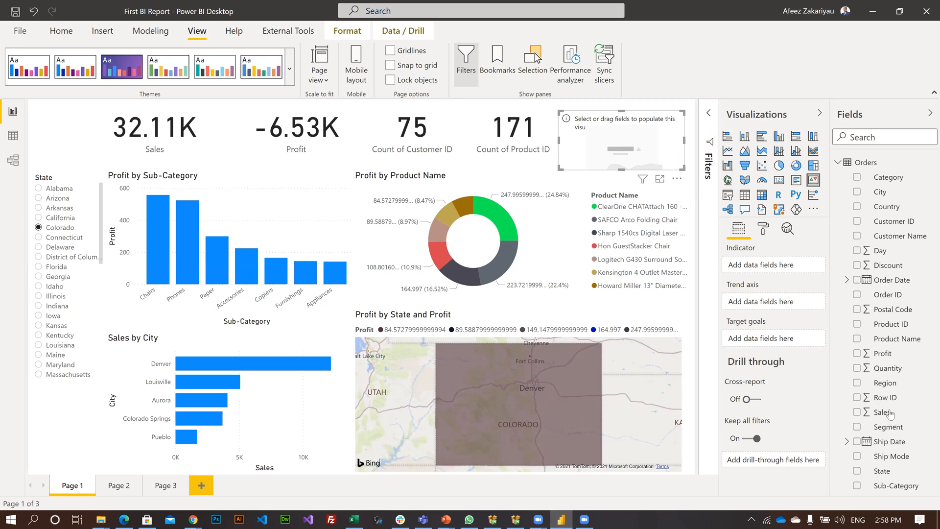
{"action": "left_click", "coordinate": [883, 353]}
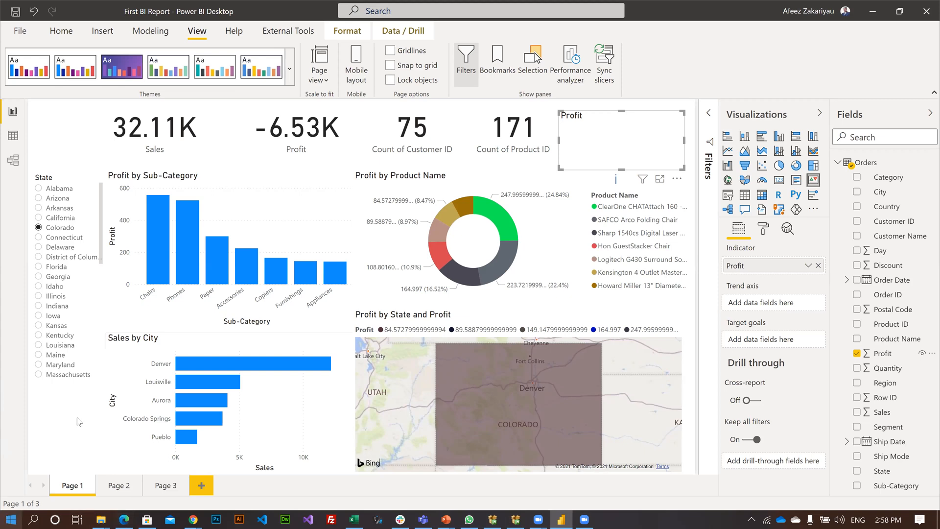
Cross-highlight the report's visuals by the Phones bar in the Profit by Sub-Category chart.
{"action": "left_click", "coordinate": [186, 232]}
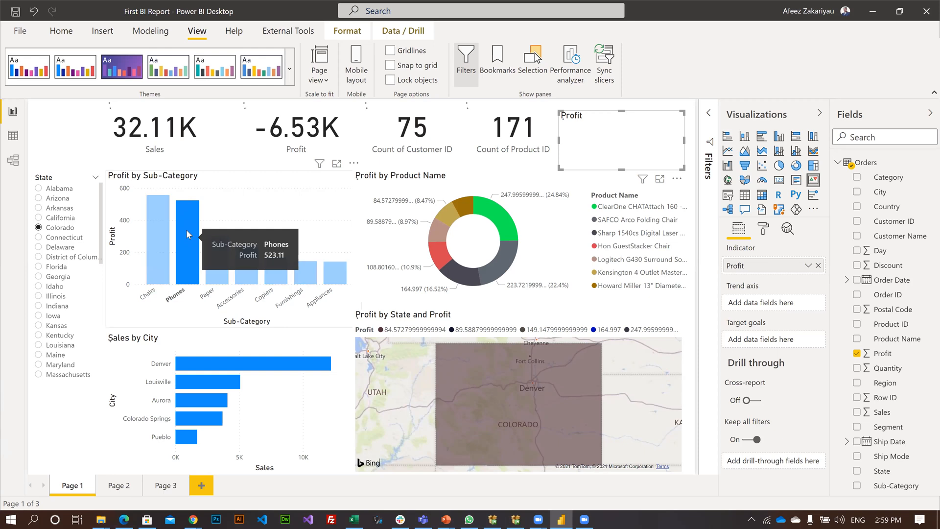
{"action": "left_click", "coordinate": [622, 292]}
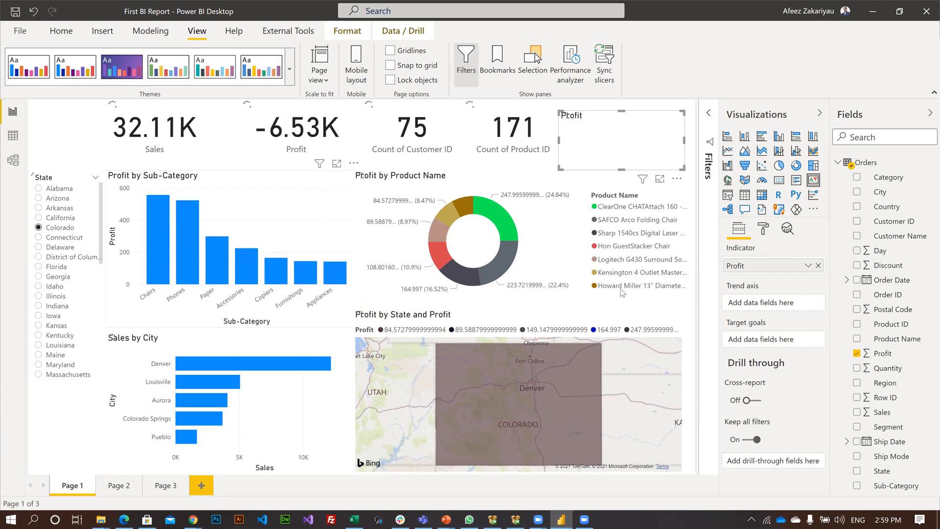
{"action": "left_click", "coordinate": [188, 235]}
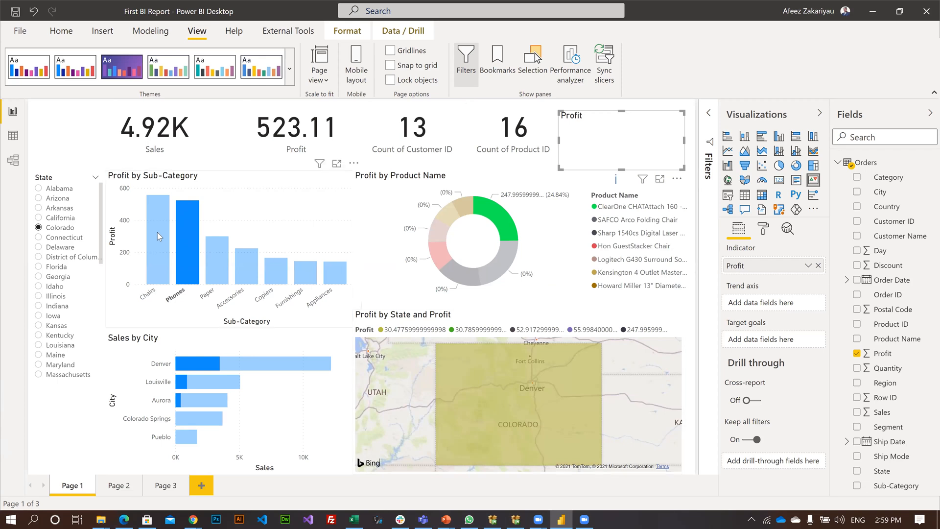
Clear the Phones highlight from the Profit by Sub-Category chart and delete the KPI visual beside the cards.
{"action": "left_click", "coordinate": [250, 181]}
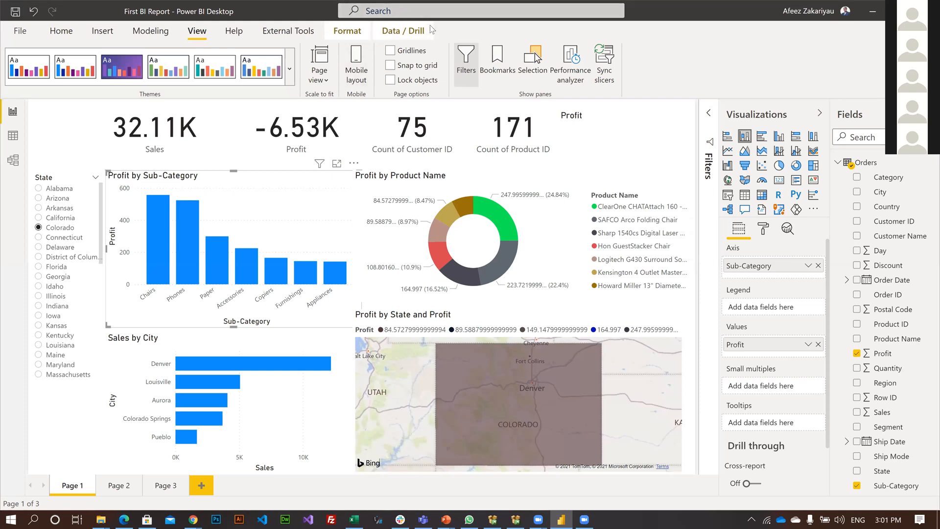
{"action": "left_click", "coordinate": [612, 128]}
{"action": "key", "text": "Delete"}
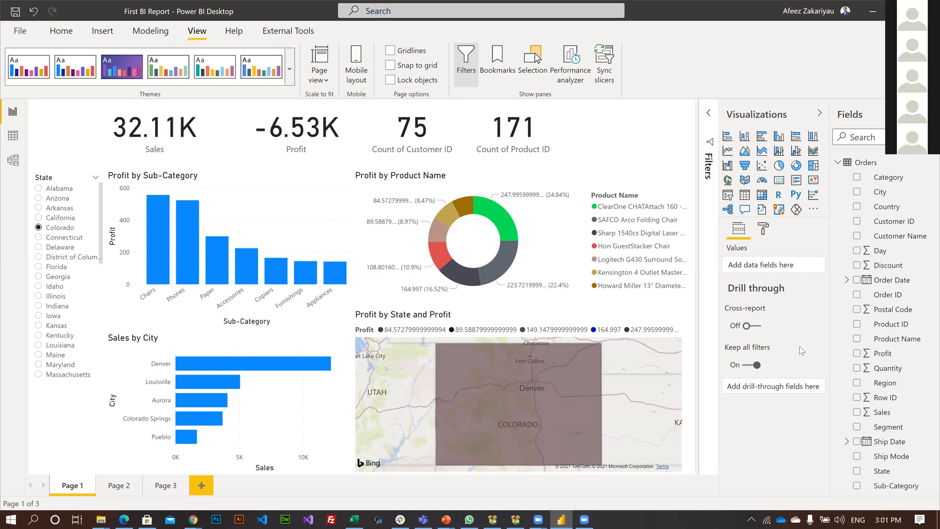
{"action": "mouse_move", "coordinate": [800, 346]}
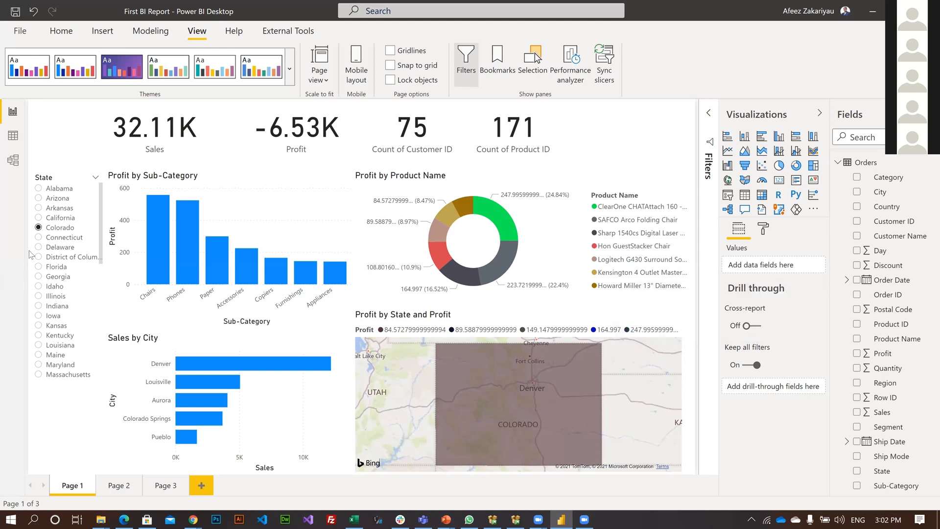
Spread the Sales, Profit, Count of Customer ID and Count of Product ID cards across the report's full width.
{"action": "left_click", "coordinate": [560, 128]}
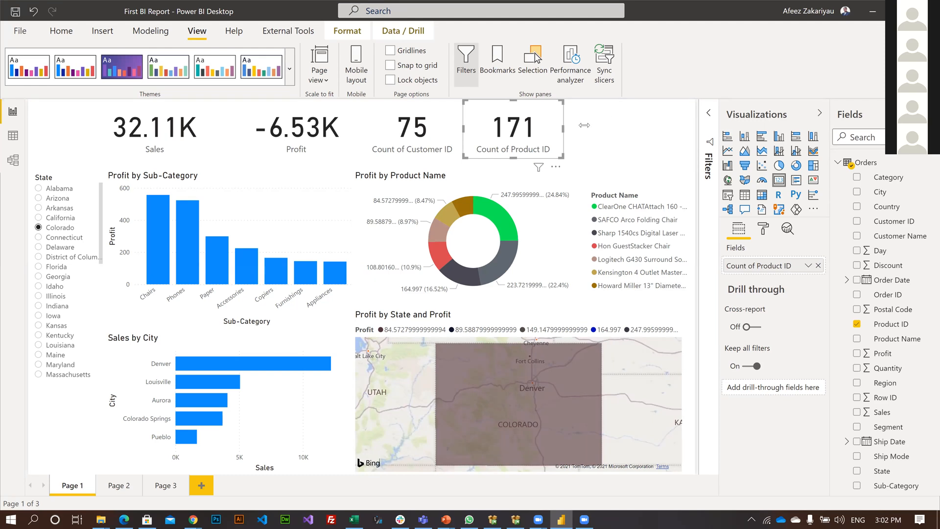
{"action": "left_click_drag", "start_coordinate": [559, 135], "coordinate": [435, 115]}
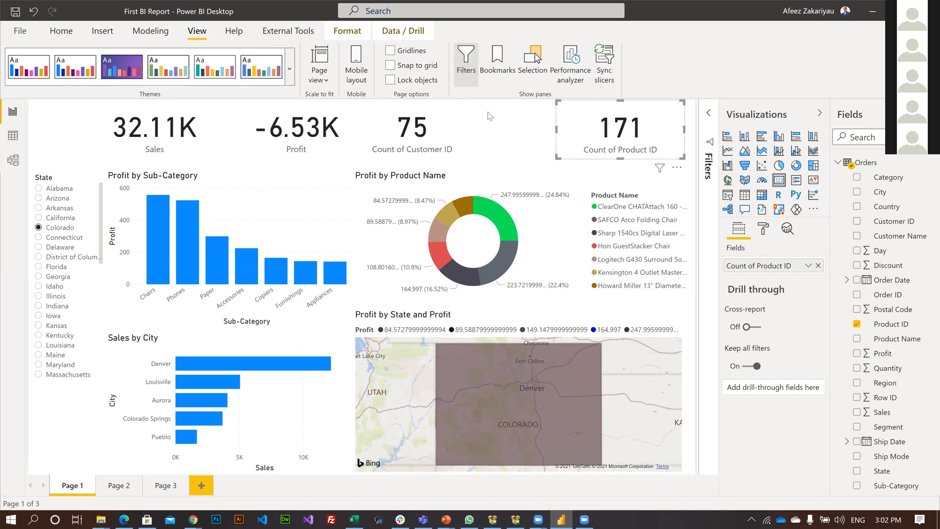
{"action": "left_click", "coordinate": [454, 118]}
{"action": "left_click_drag", "start_coordinate": [540, 119], "coordinate": [535, 123]}
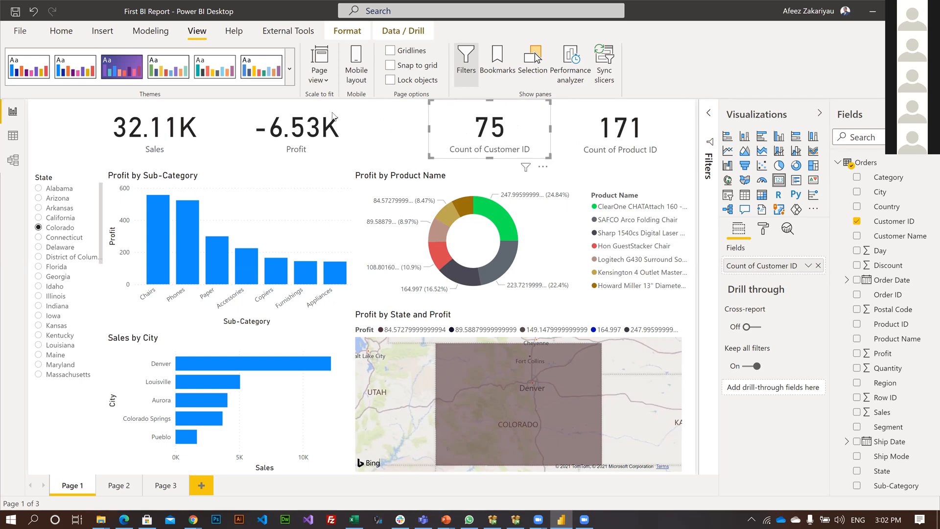
{"action": "left_click", "coordinate": [284, 109]}
{"action": "left_click_drag", "start_coordinate": [296, 112], "coordinate": [327, 103]}
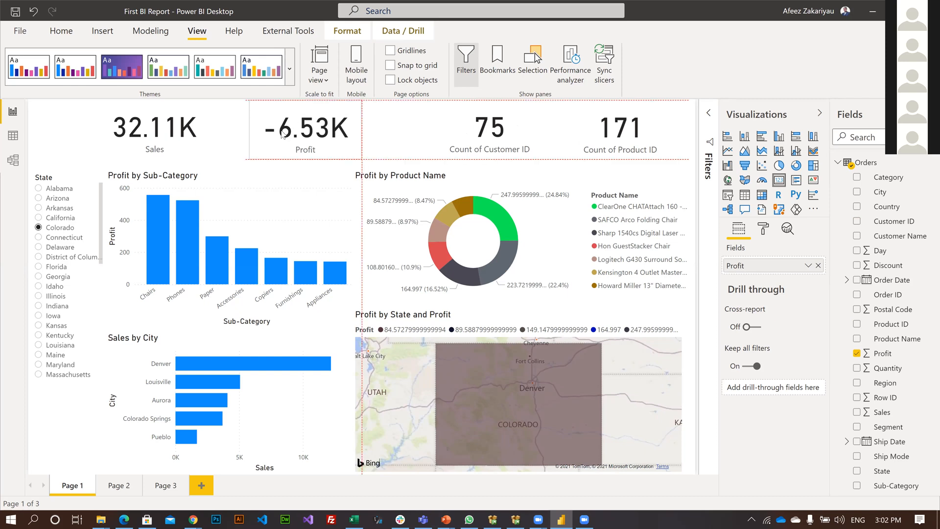
{"action": "key", "text": "Up"}
{"action": "key", "text": "Right"}
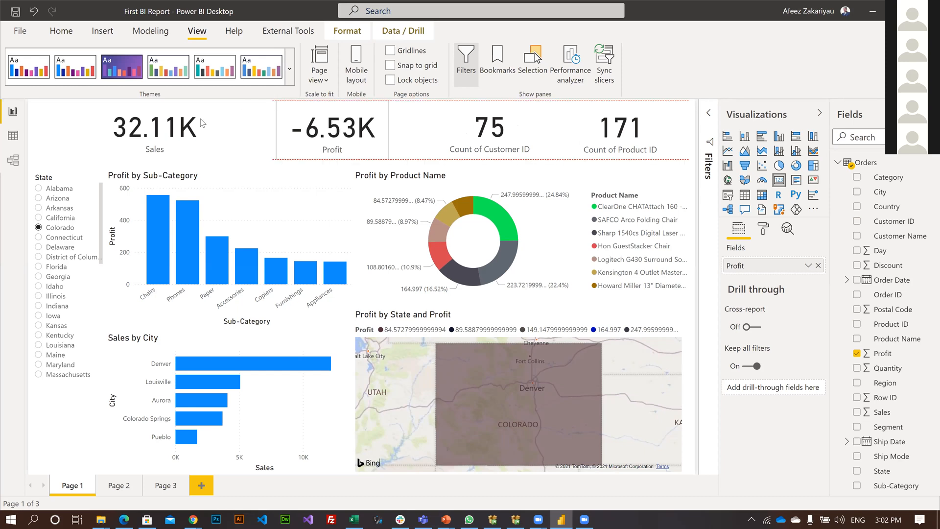
{"action": "left_click", "coordinate": [201, 131]}
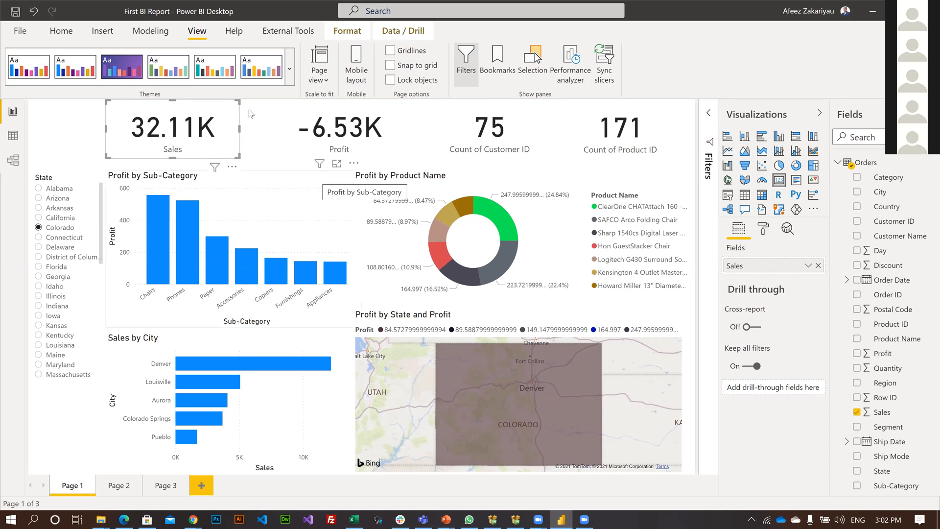
{"action": "left_click", "coordinate": [59, 128]}
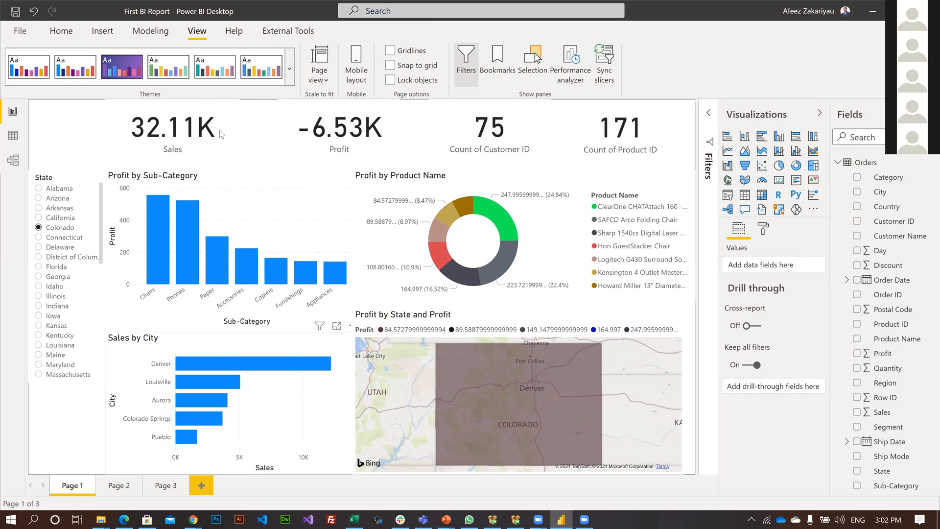
Move the Profit, Count of Customer ID and Count of Product ID cards closer to the Sales card, leaving space at the row's end.
{"action": "left_click", "coordinate": [281, 135]}
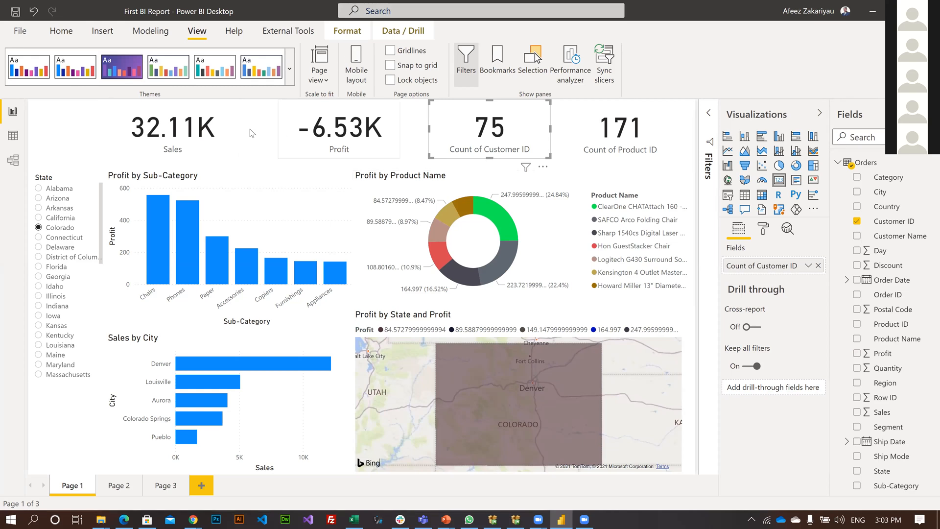
{"action": "left_click_drag", "start_coordinate": [298, 129], "coordinate": [250, 129]}
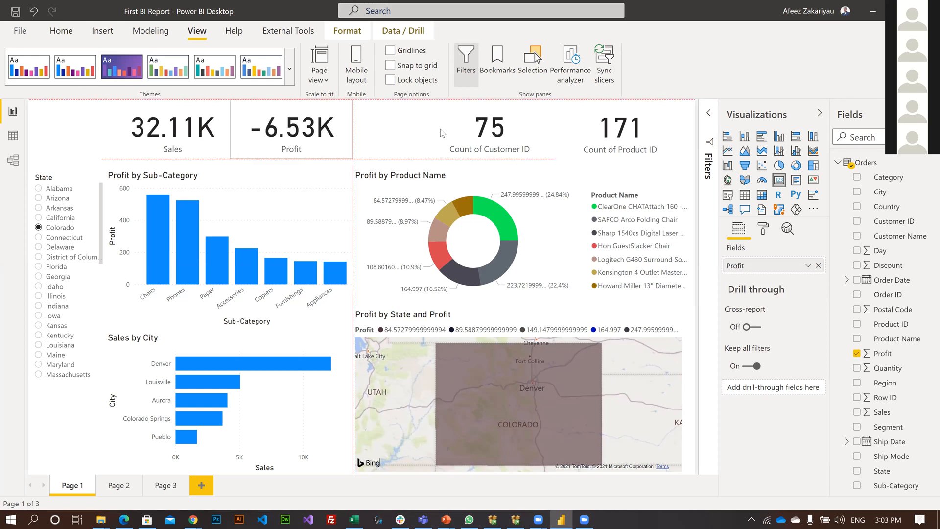
{"action": "left_click_drag", "start_coordinate": [434, 128], "coordinate": [372, 124]}
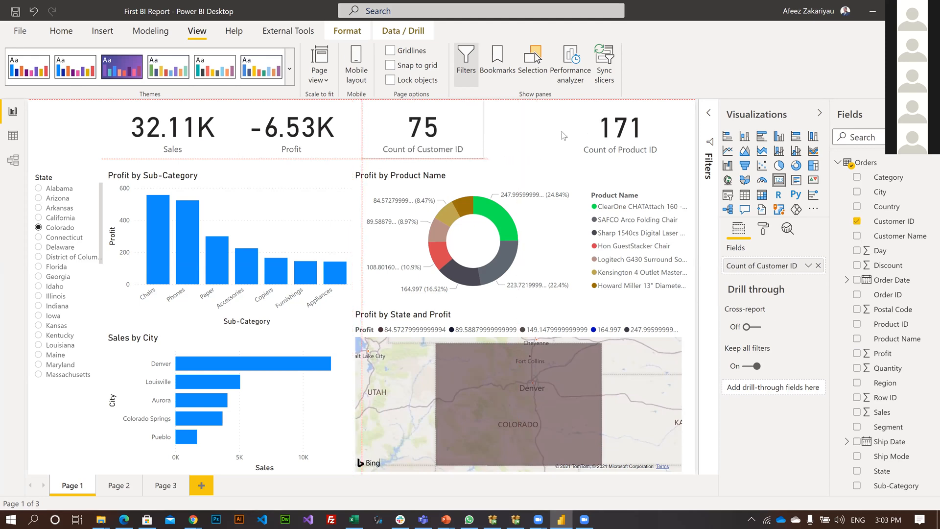
{"action": "left_click_drag", "start_coordinate": [563, 132], "coordinate": [503, 121]}
{"action": "left_click", "coordinate": [651, 134]}
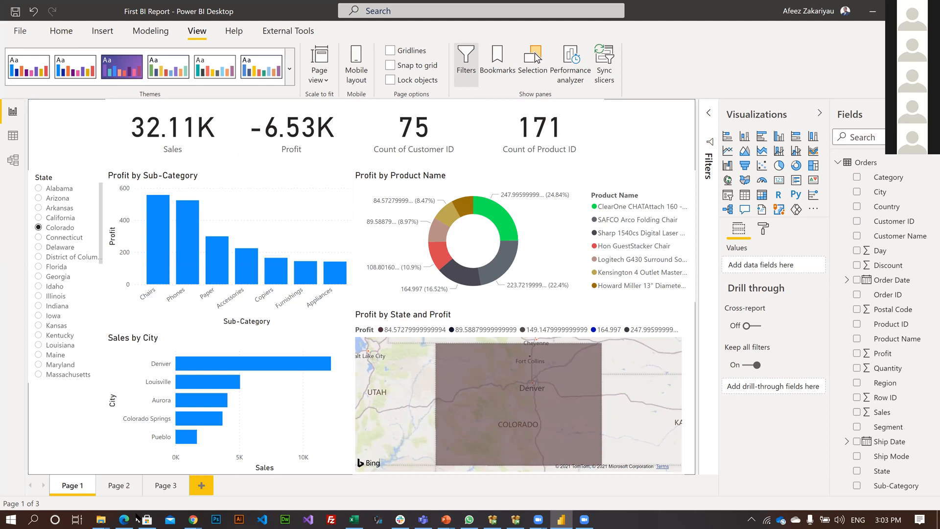
Switch to File Explorer and open the Red_Phase2_Dashboard report from the RED_Phase2 folder on Local Disk (C:).
{"action": "mouse_move", "coordinate": [101, 520]}
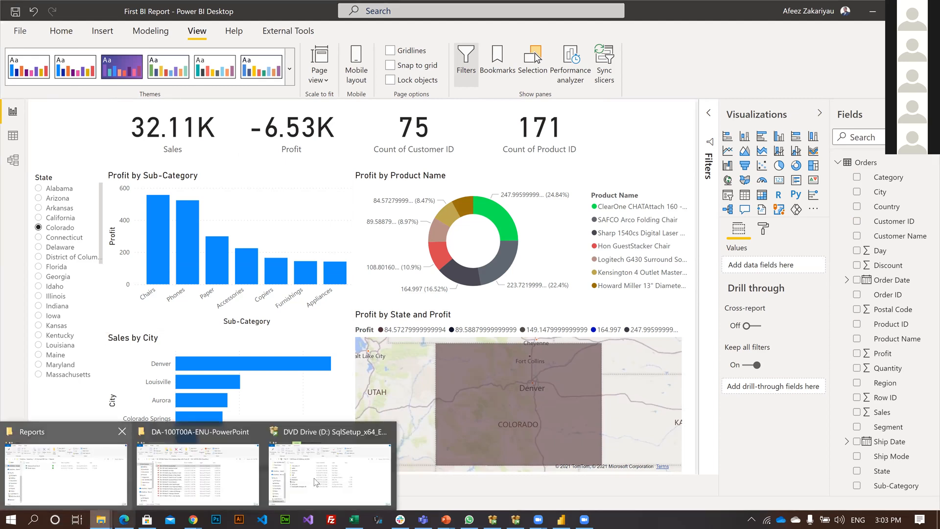
{"action": "left_click", "coordinate": [316, 483]}
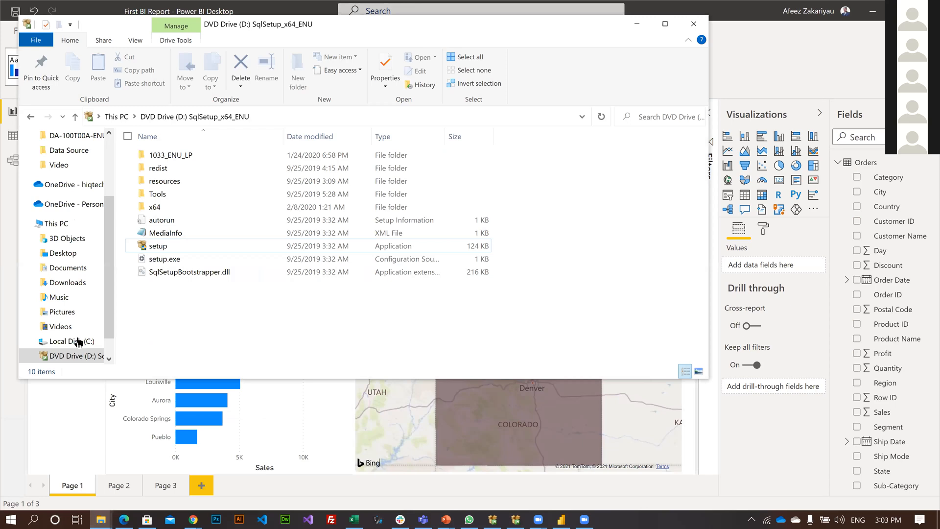
{"action": "left_click", "coordinate": [78, 342]}
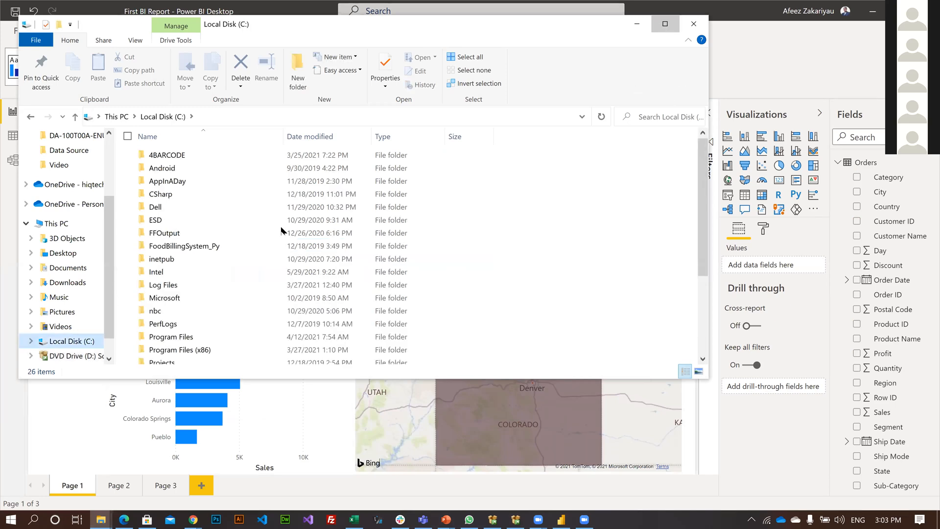
{"action": "key", "text": "super+Up"}
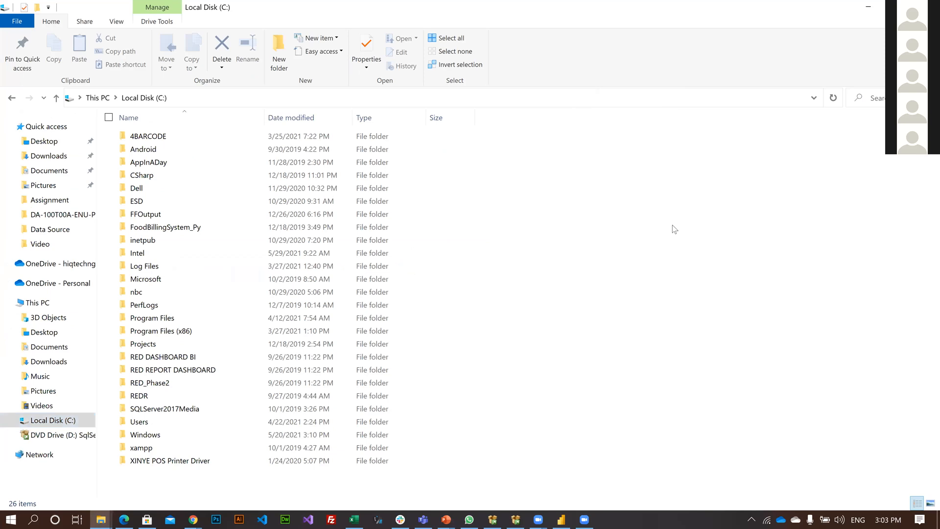
{"action": "right_click", "coordinate": [673, 225]}
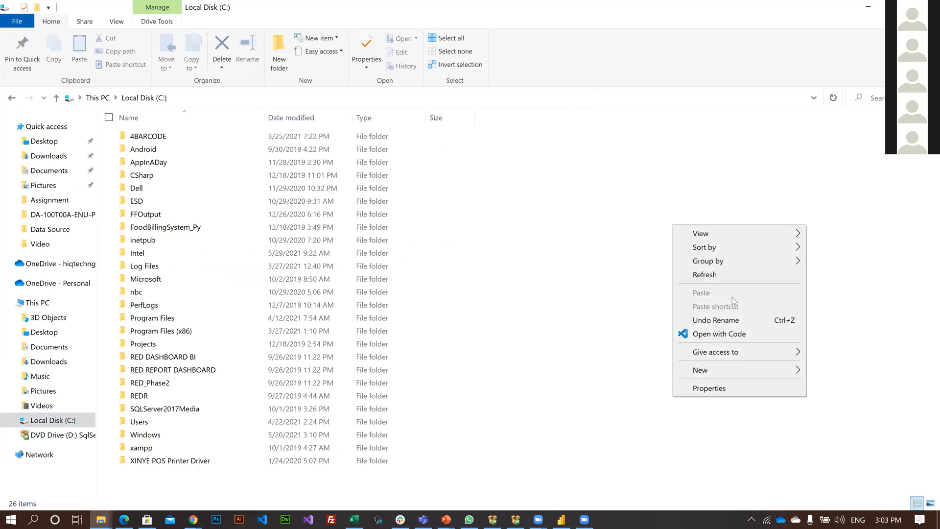
{"action": "left_click", "coordinate": [584, 325]}
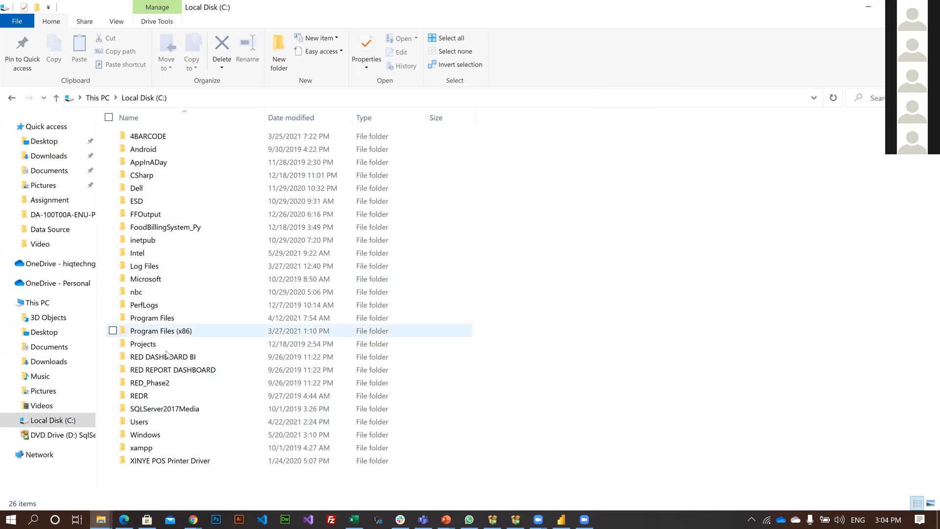
{"action": "double_click", "coordinate": [167, 383]}
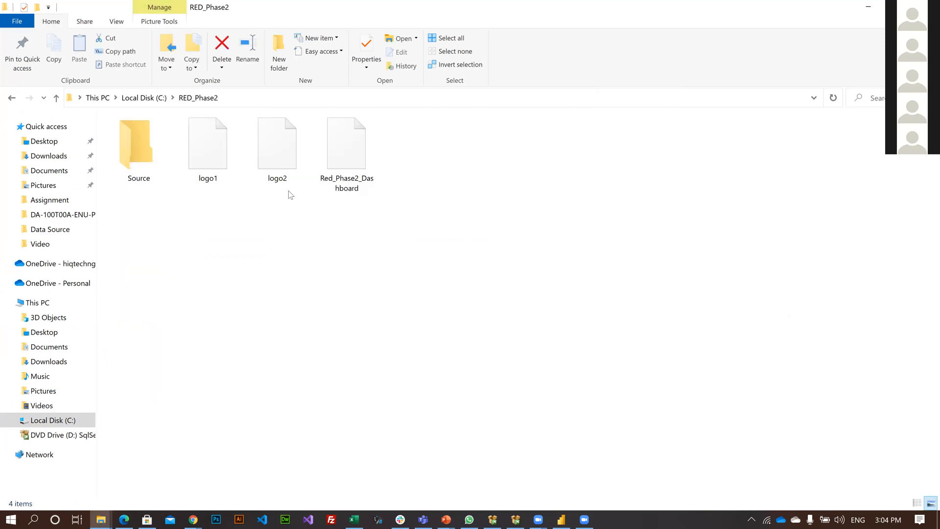
{"action": "double_click", "coordinate": [365, 158]}
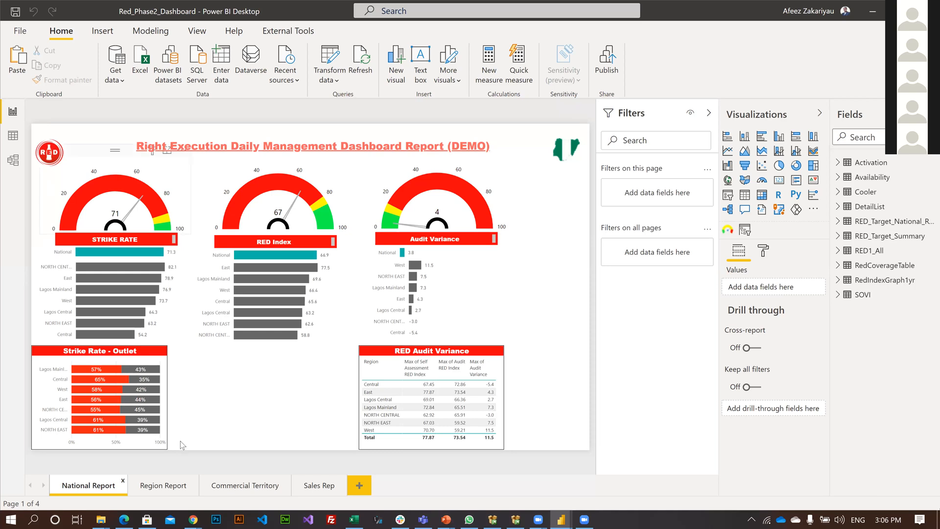
Examine the Region Report page for the East, Central and West regions, and close the dashboard without saving.
{"action": "left_click", "coordinate": [161, 490]}
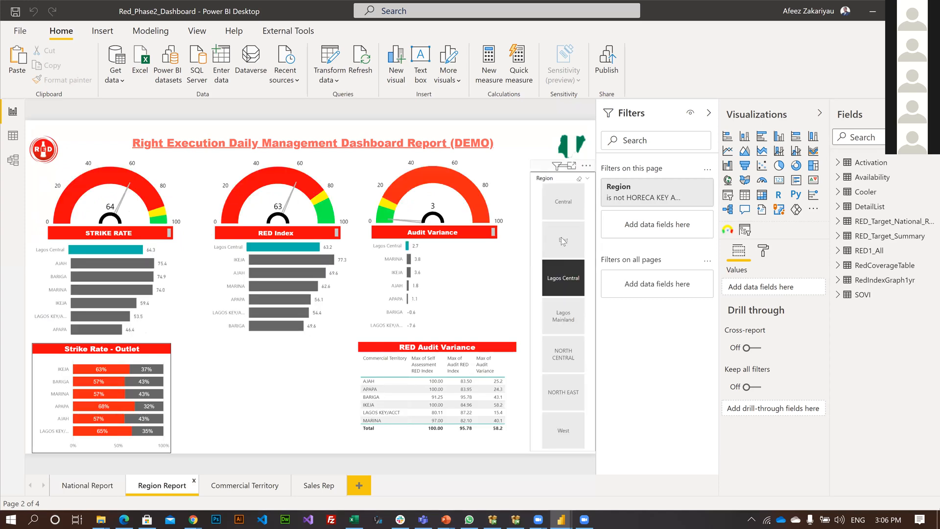
{"action": "left_click", "coordinate": [562, 237]}
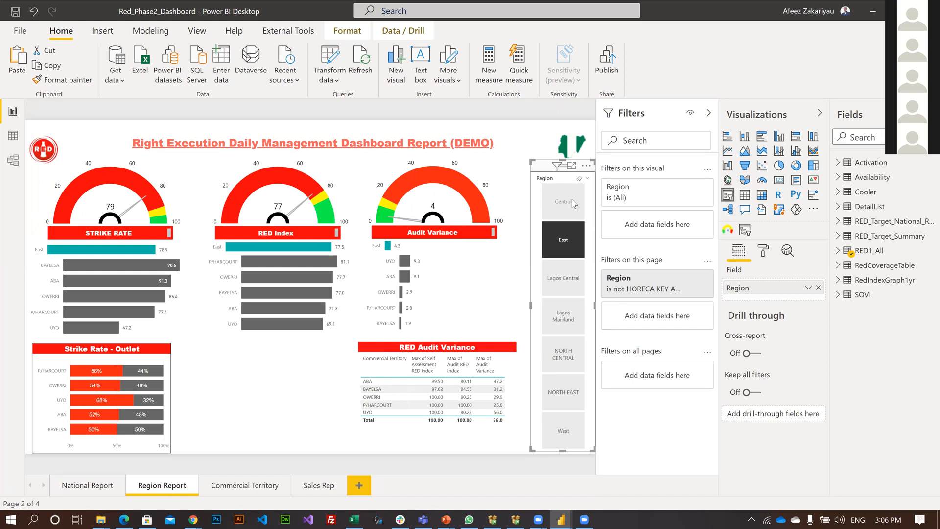
{"action": "left_click", "coordinate": [572, 201]}
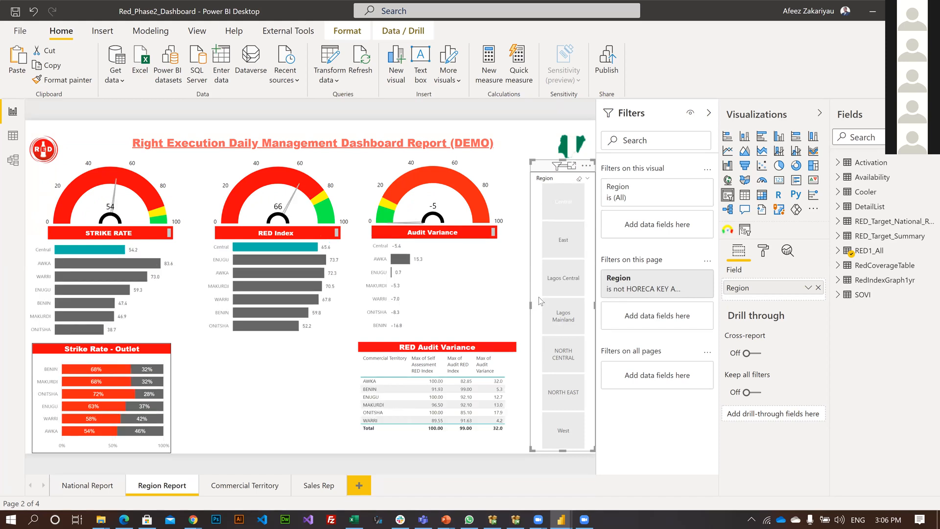
{"action": "left_click", "coordinate": [574, 434]}
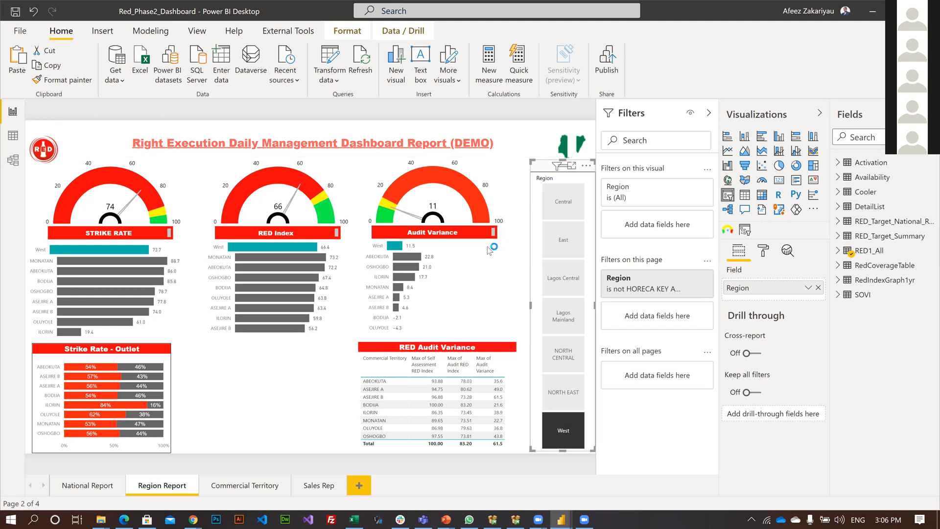
{"action": "key", "text": "alt+F4"}
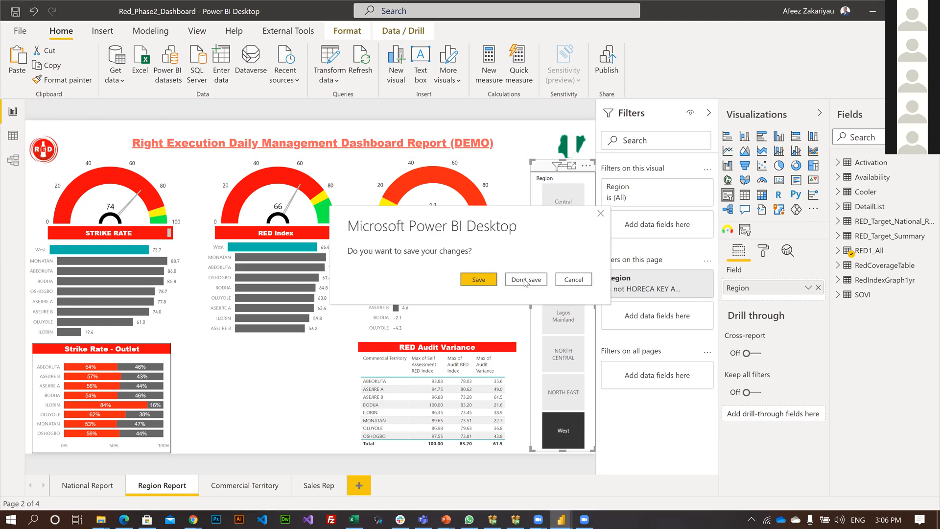
{"action": "left_click", "coordinate": [526, 280]}
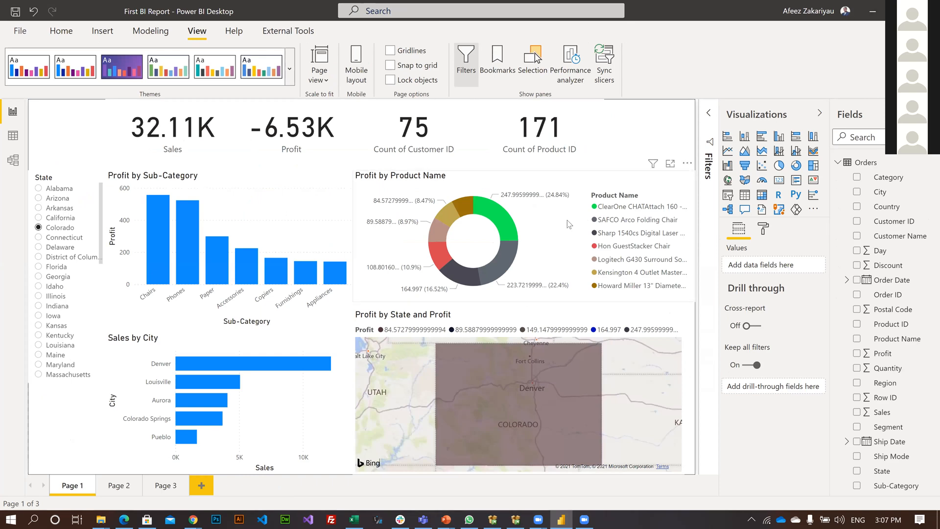
Look at the file types offered for saving a copy of First BI Report, and cancel the save.
{"action": "left_click", "coordinate": [17, 30]}
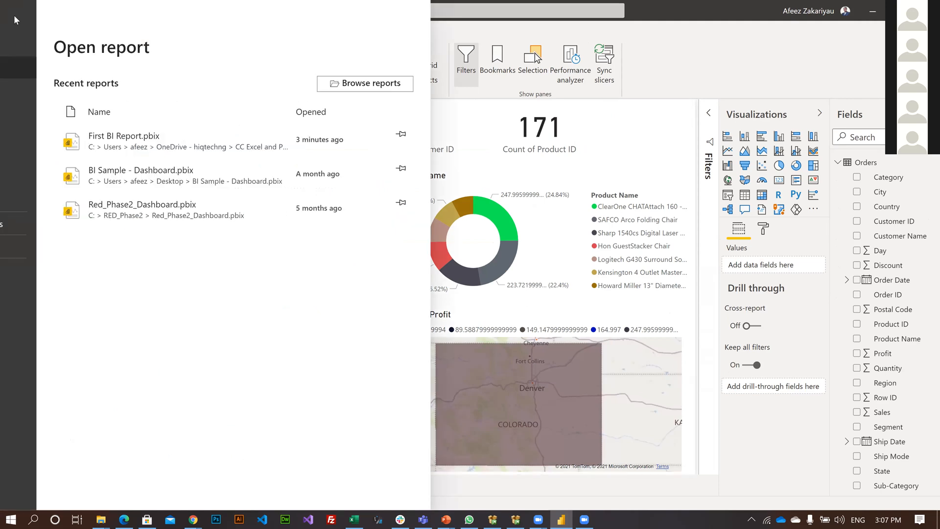
{"action": "key", "text": "Escape"}
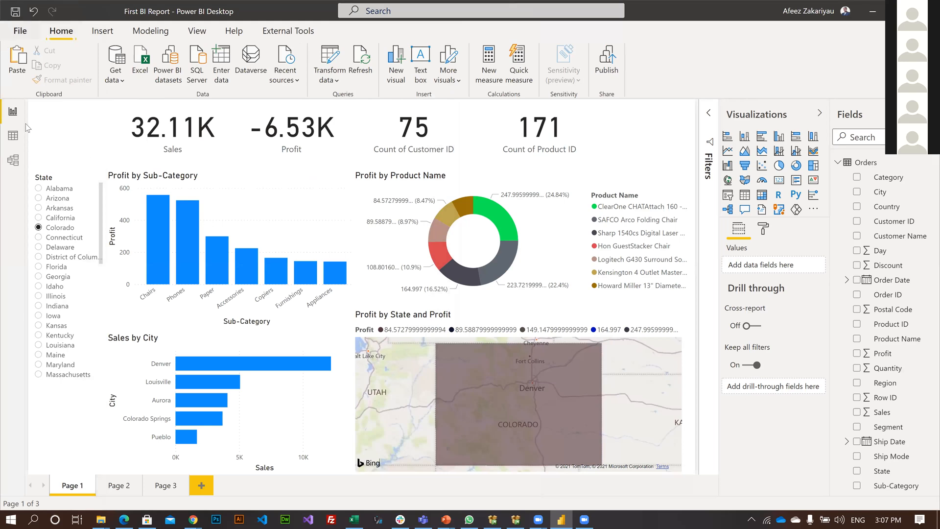
{"action": "left_click", "coordinate": [20, 30]}
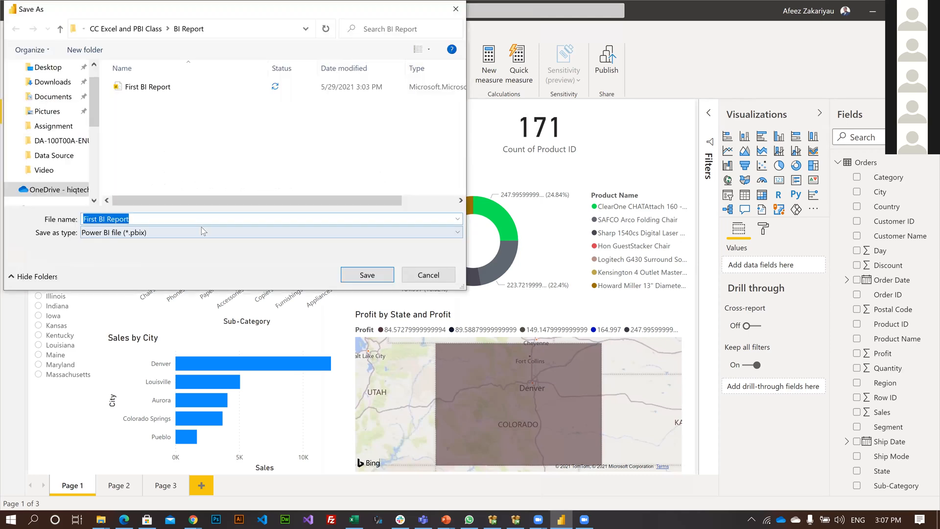
{"action": "left_click", "coordinate": [202, 230]}
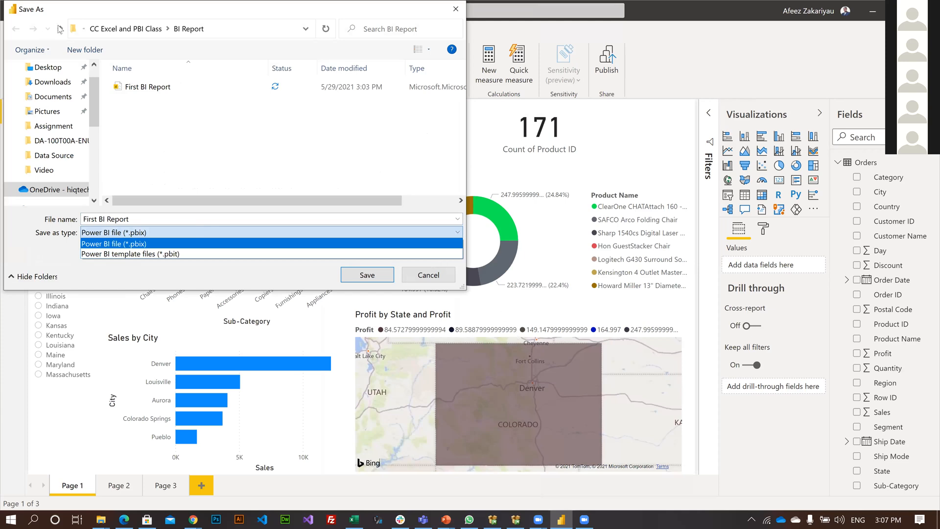
{"action": "left_click", "coordinate": [89, 32]}
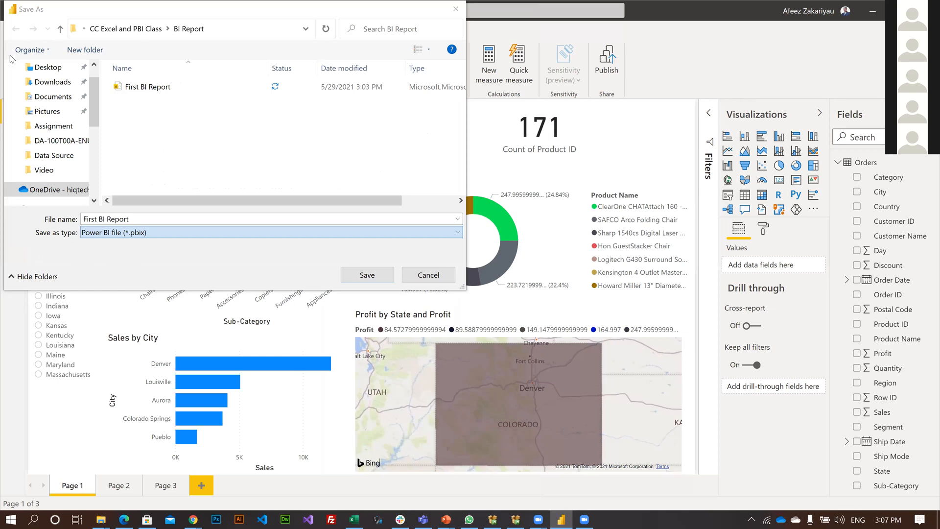
{"action": "key", "text": "Escape"}
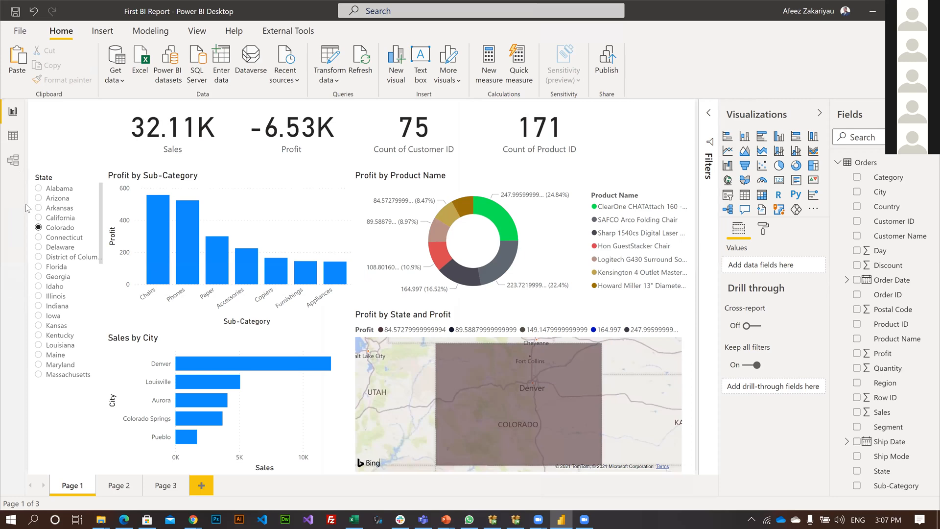
Filter the report to Delaware and publish First BI Report to My workspace in the Power BI service.
{"action": "left_click", "coordinate": [20, 30]}
{"action": "left_click", "coordinate": [33, 180]}
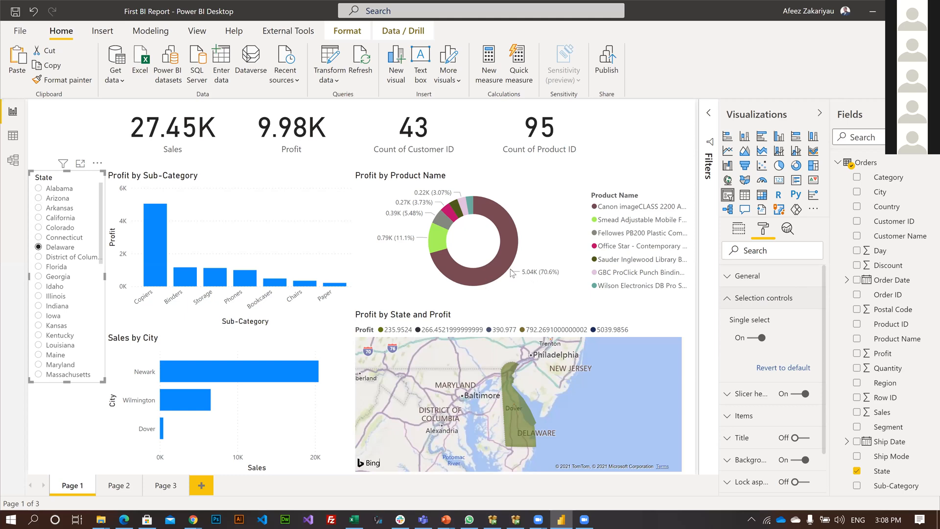
{"action": "key", "text": "Return"}
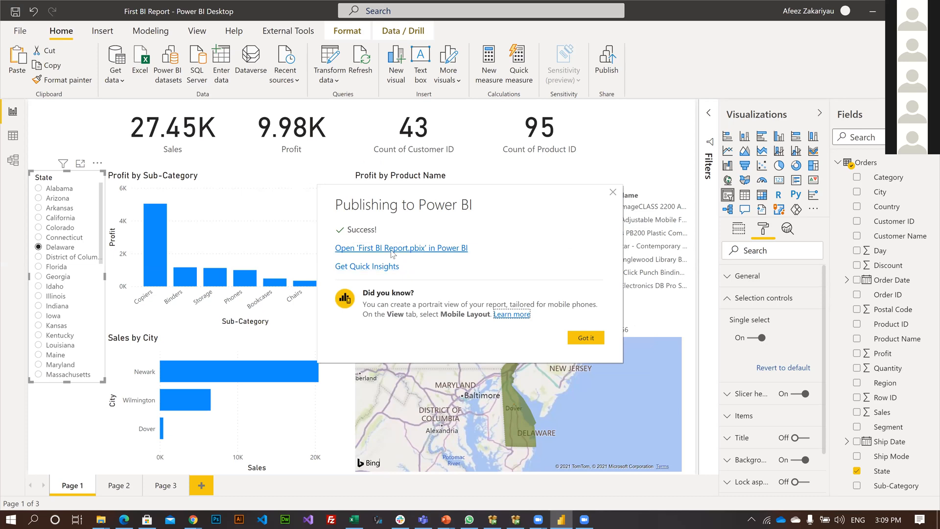
View the published First BI Report in the browser, return to Power BI Desktop and dismiss the publishing message.
{"action": "left_click", "coordinate": [393, 252]}
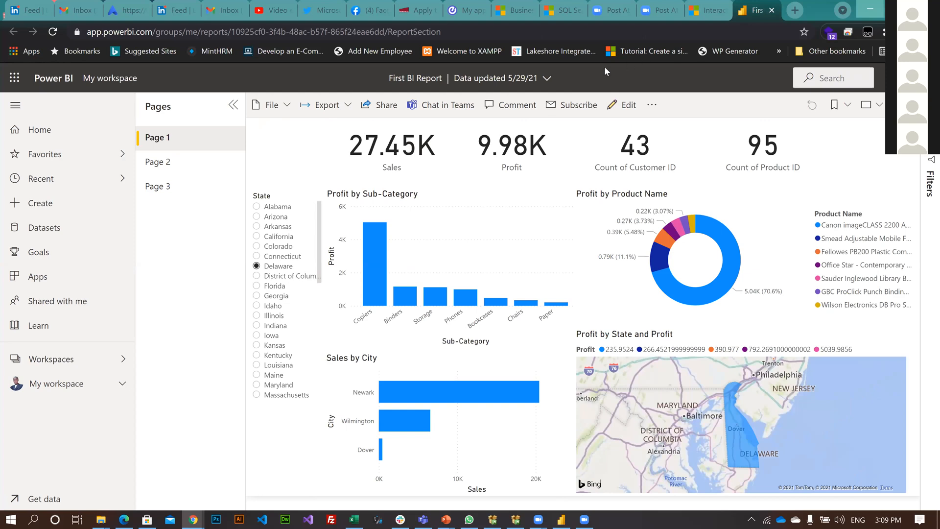
{"action": "key", "text": "alt+Tab"}
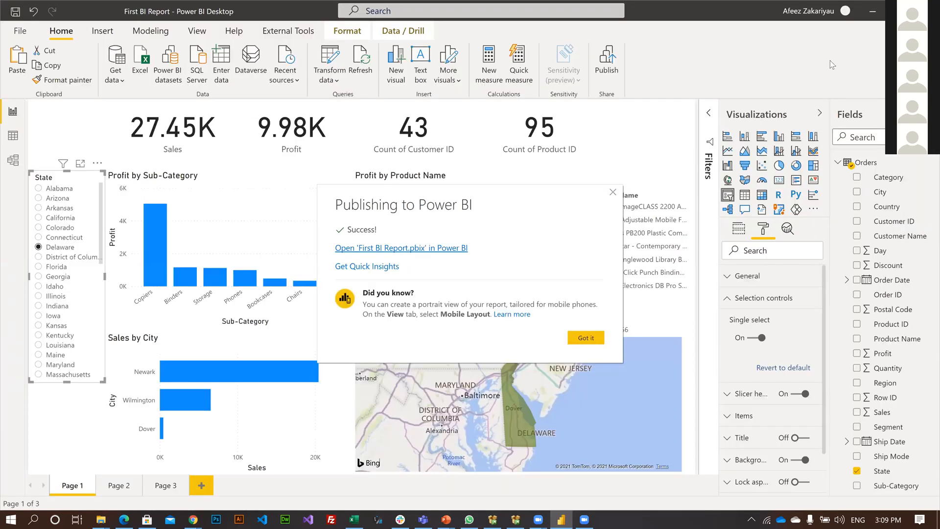
{"action": "key", "text": "Escape"}
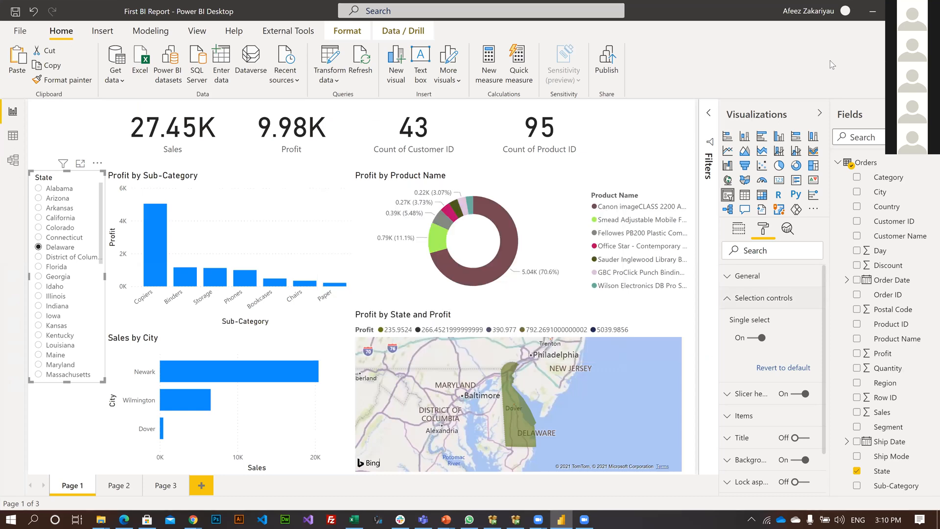